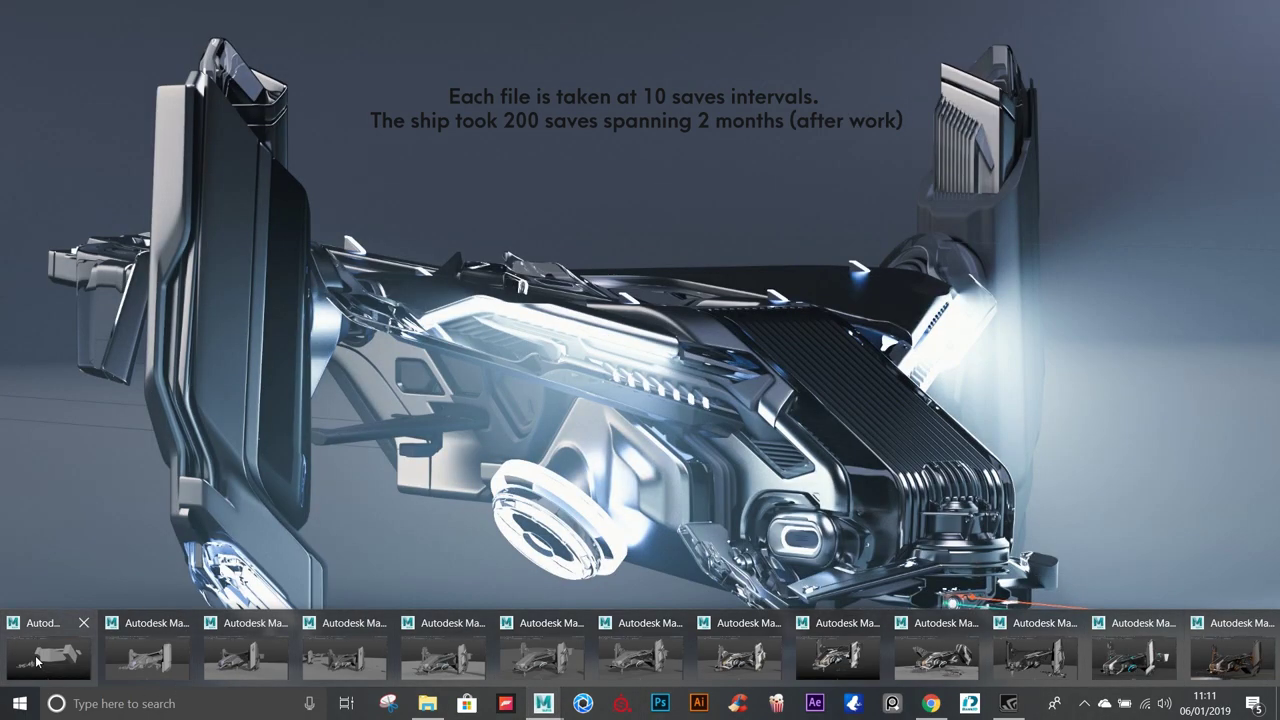
Bring up the 001.mb blockout, select hull box pCube12, and orbit top, side, front and low angles.
{"action": "left_click", "coordinate": [50, 655]}
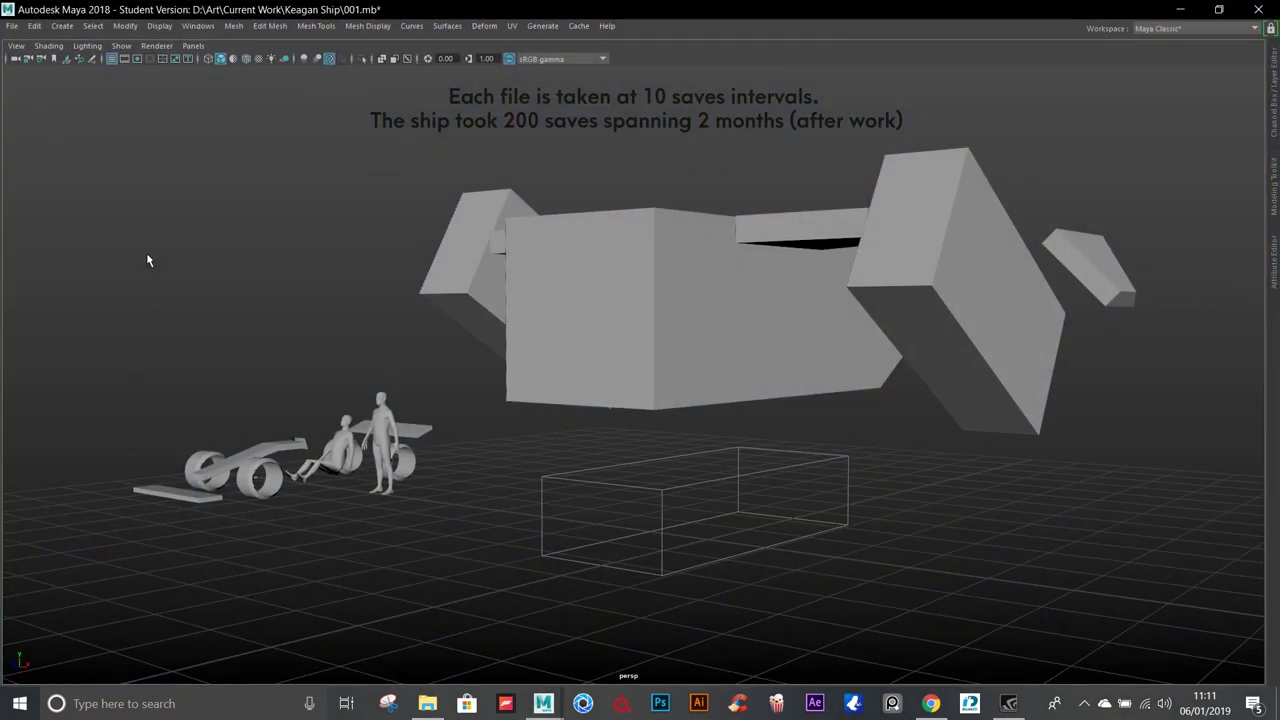
{"action": "mouse_move", "coordinate": [617, 310]}
{"action": "left_mouse_down", "text": "alt"}
{"action": "mouse_move", "coordinate": [631, 366]}
{"action": "mouse_move", "coordinate": [700, 386]}
{"action": "mouse_move", "coordinate": [873, 364]}
{"action": "mouse_move", "coordinate": [638, 348]}
{"action": "left_mouse_up", "text": "alt"}
{"action": "left_click", "coordinate": [700, 386]}
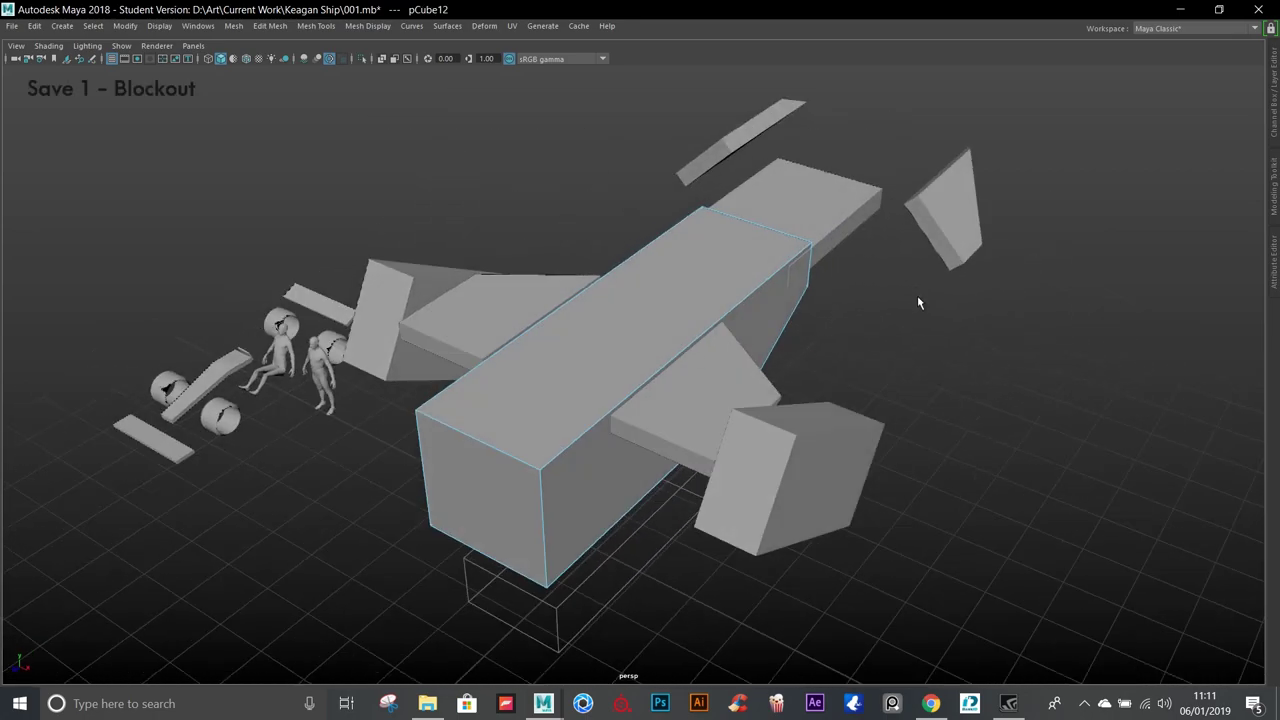
{"action": "mouse_move", "coordinate": [917, 300]}
{"action": "left_mouse_down", "text": "alt"}
{"action": "mouse_move", "coordinate": [686, 222]}
{"action": "mouse_move", "coordinate": [803, 283]}
{"action": "mouse_move", "coordinate": [729, 286]}
{"action": "mouse_move", "coordinate": [604, 331]}
{"action": "left_mouse_up", "text": "alt"}
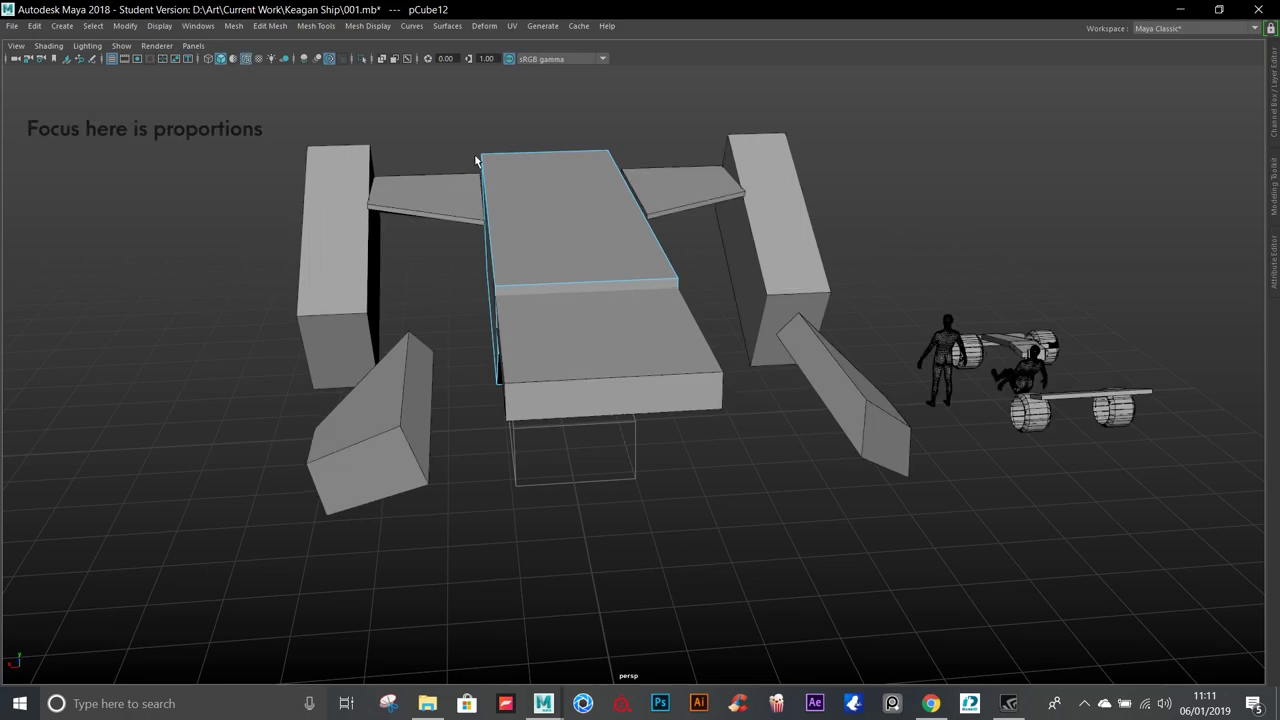
{"action": "mouse_move", "coordinate": [448, 130]}
{"action": "left_mouse_down", "text": "alt"}
{"action": "mouse_move", "coordinate": [486, 194]}
{"action": "mouse_move", "coordinate": [695, 189]}
{"action": "mouse_move", "coordinate": [520, 251]}
{"action": "mouse_move", "coordinate": [600, 252]}
{"action": "mouse_move", "coordinate": [678, 345]}
{"action": "left_mouse_up", "text": "alt"}
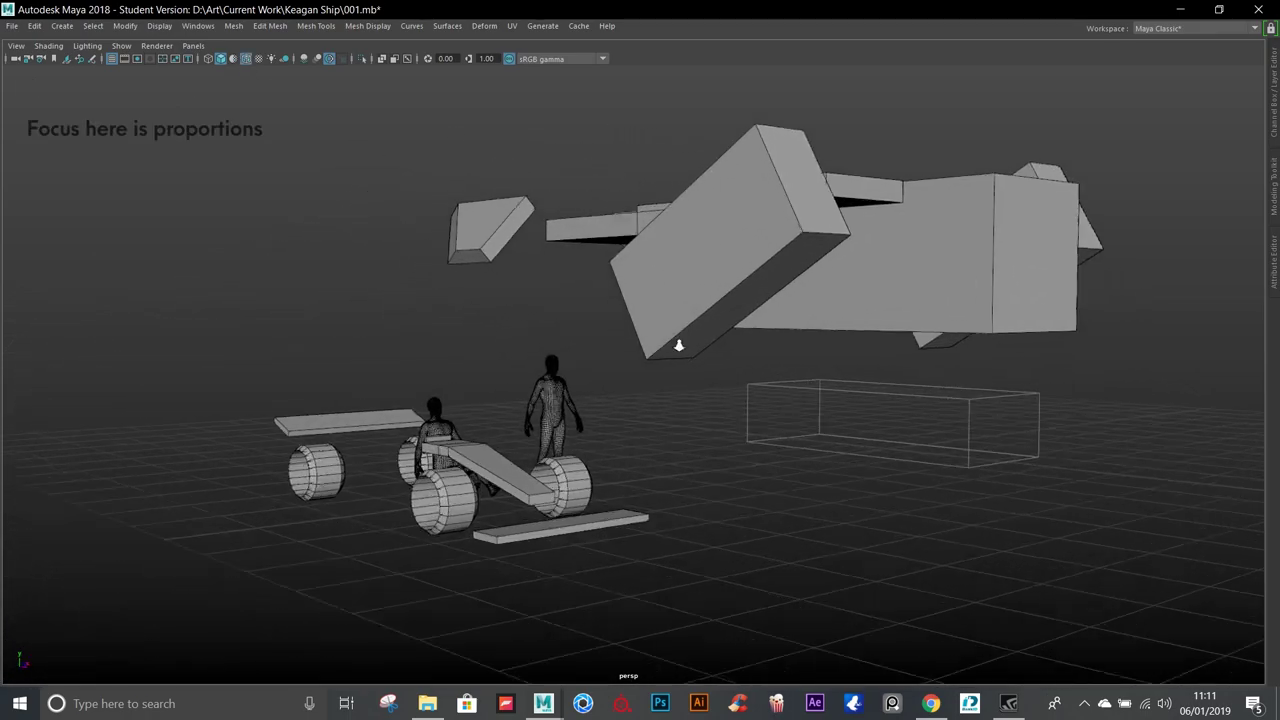
{"action": "mouse_move", "coordinate": [558, 390]}
{"action": "left_mouse_down", "text": "alt"}
{"action": "mouse_move", "coordinate": [729, 429]}
{"action": "mouse_move", "coordinate": [691, 380]}
{"action": "mouse_move", "coordinate": [566, 360]}
{"action": "mouse_move", "coordinate": [644, 343]}
{"action": "mouse_move", "coordinate": [651, 323]}
{"action": "mouse_move", "coordinate": [560, 320]}
{"action": "mouse_move", "coordinate": [590, 304]}
{"action": "left_mouse_up", "text": "alt"}
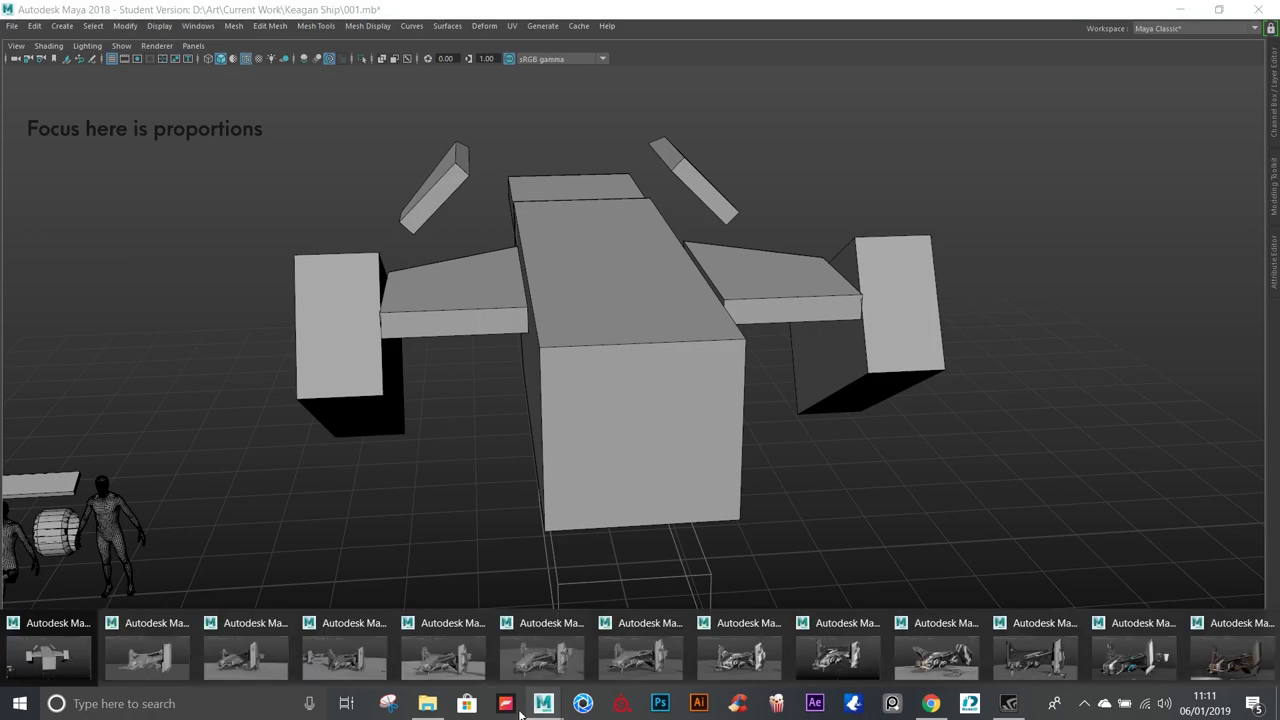
Switch to the 010.mb version and turn on Wireframe on Shaded.
{"action": "left_click", "coordinate": [137, 679]}
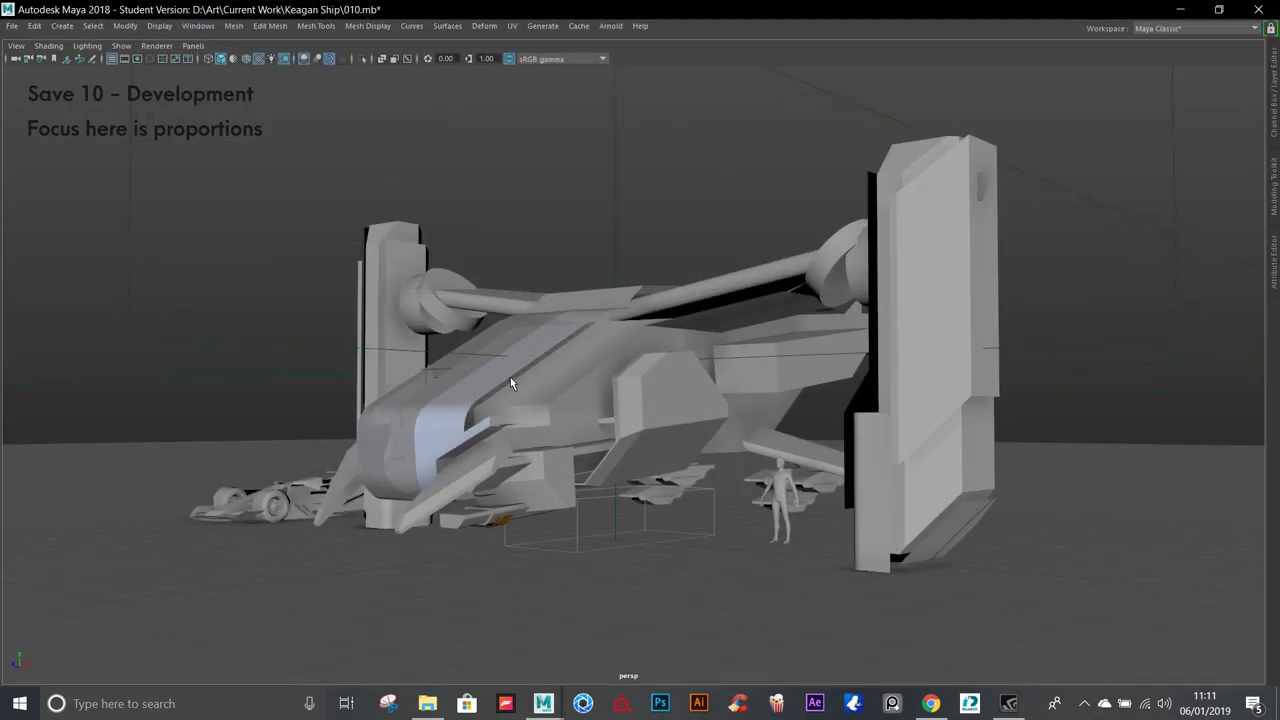
{"action": "mouse_move", "coordinate": [510, 377]}
{"action": "left_mouse_down", "text": "alt"}
{"action": "mouse_move", "coordinate": [528, 385]}
{"action": "mouse_move", "coordinate": [470, 220]}
{"action": "left_mouse_up", "text": "alt"}
{"action": "left_click", "coordinate": [248, 60]}
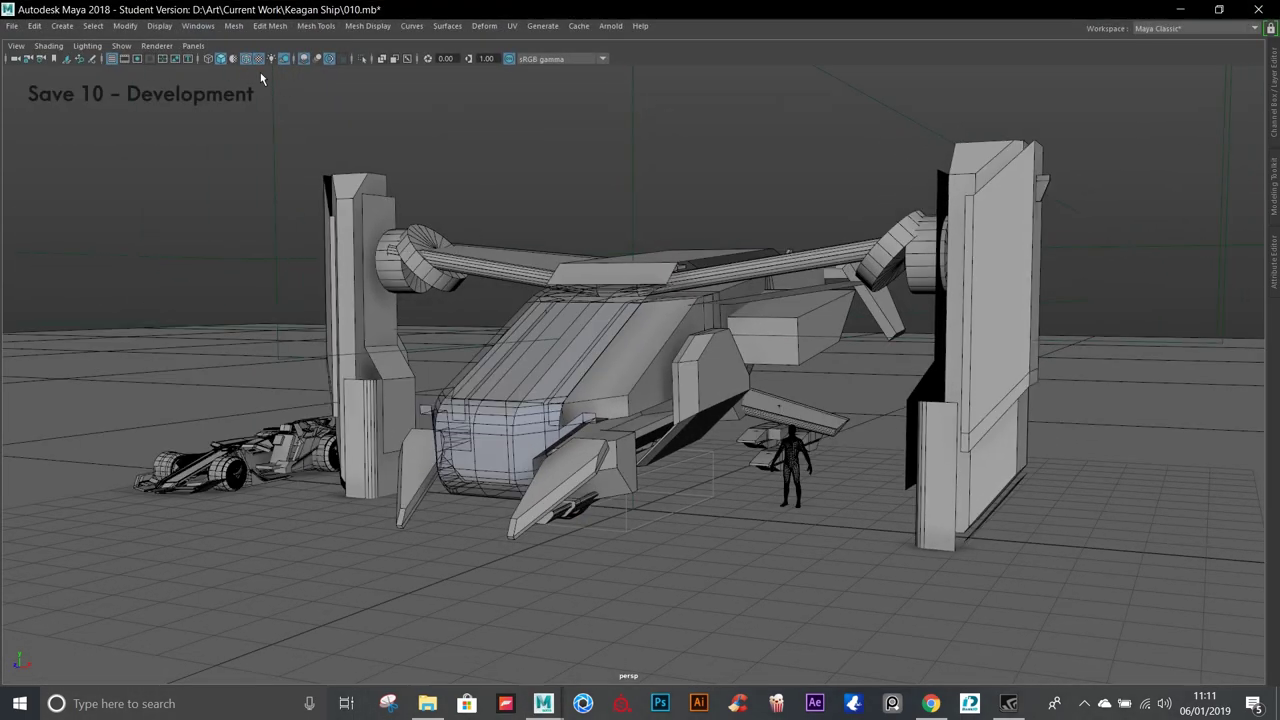
Frame the scale person figure, then the weapon pods under the wing.
{"action": "left_click_drag", "start_coordinate": [737, 422], "coordinate": [700, 414], "text": "alt"}
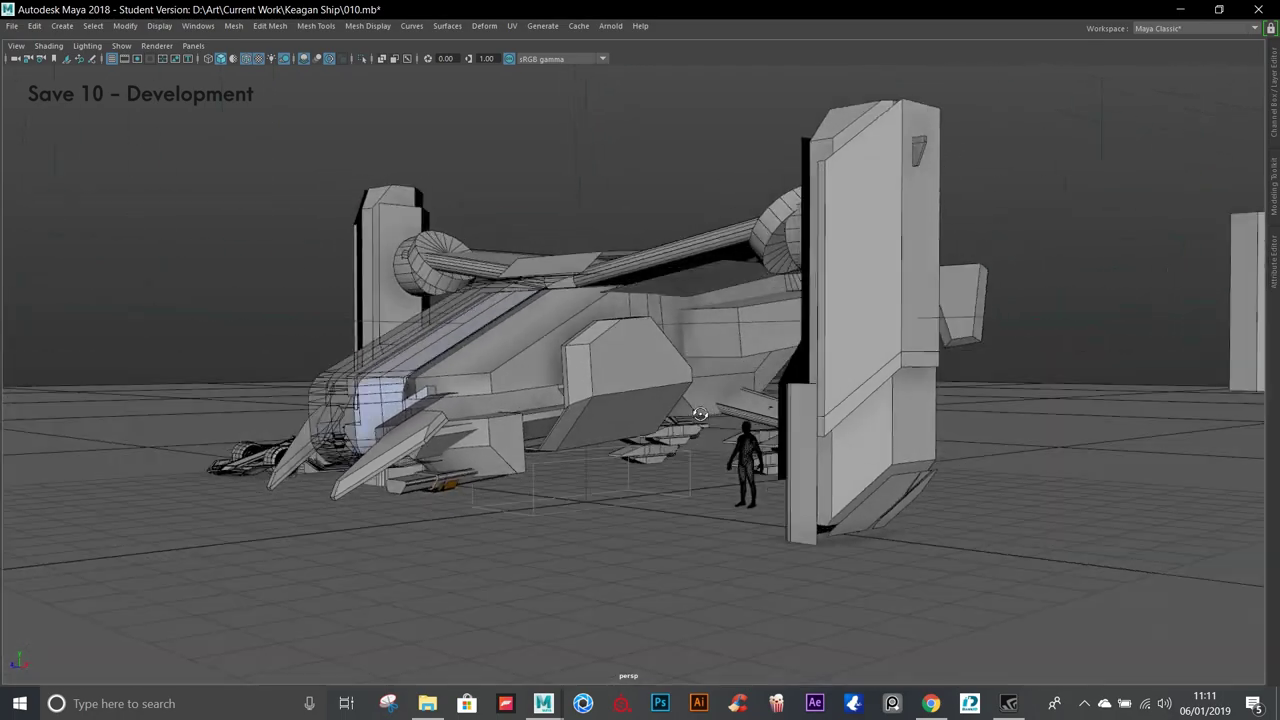
{"action": "left_click", "coordinate": [753, 462]}
{"action": "key", "text": "f"}
{"action": "left_click", "coordinate": [1008, 367]}
{"action": "key", "text": "f"}
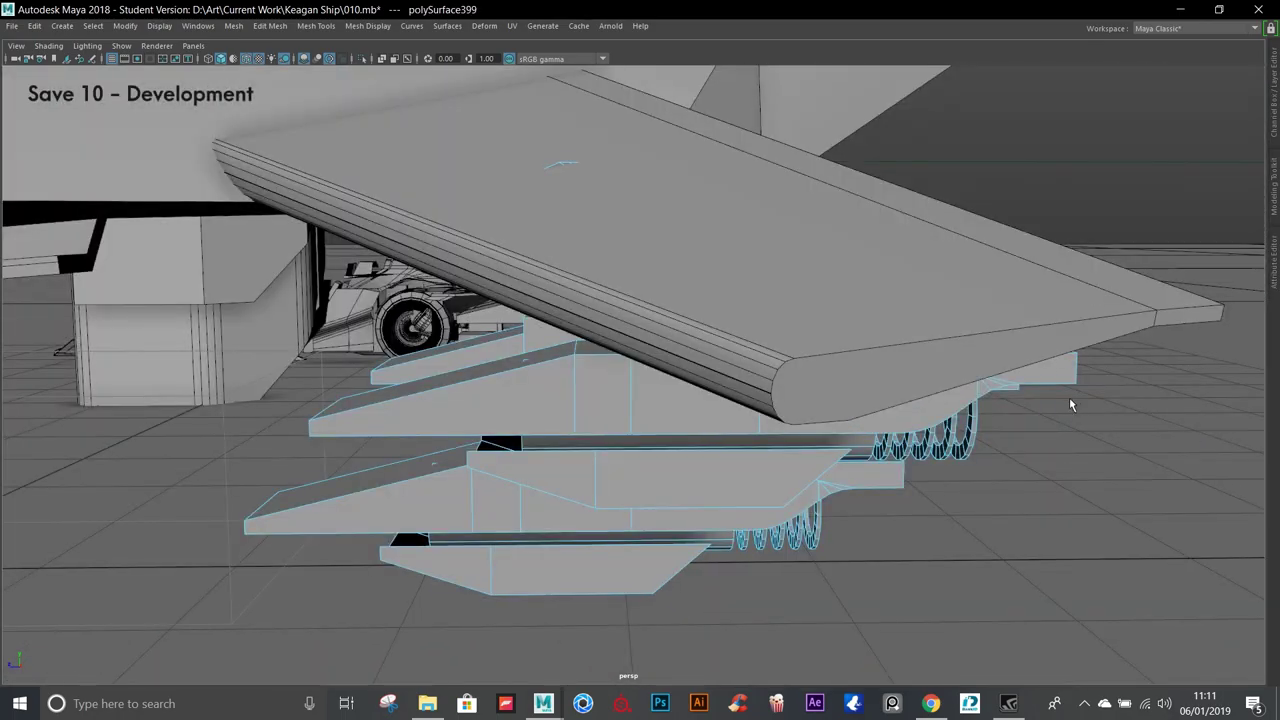
Pull back to a wide view of the ship and orbit to its opposite side.
{"action": "left_click_drag", "start_coordinate": [748, 337], "coordinate": [895, 617], "text": "alt"}
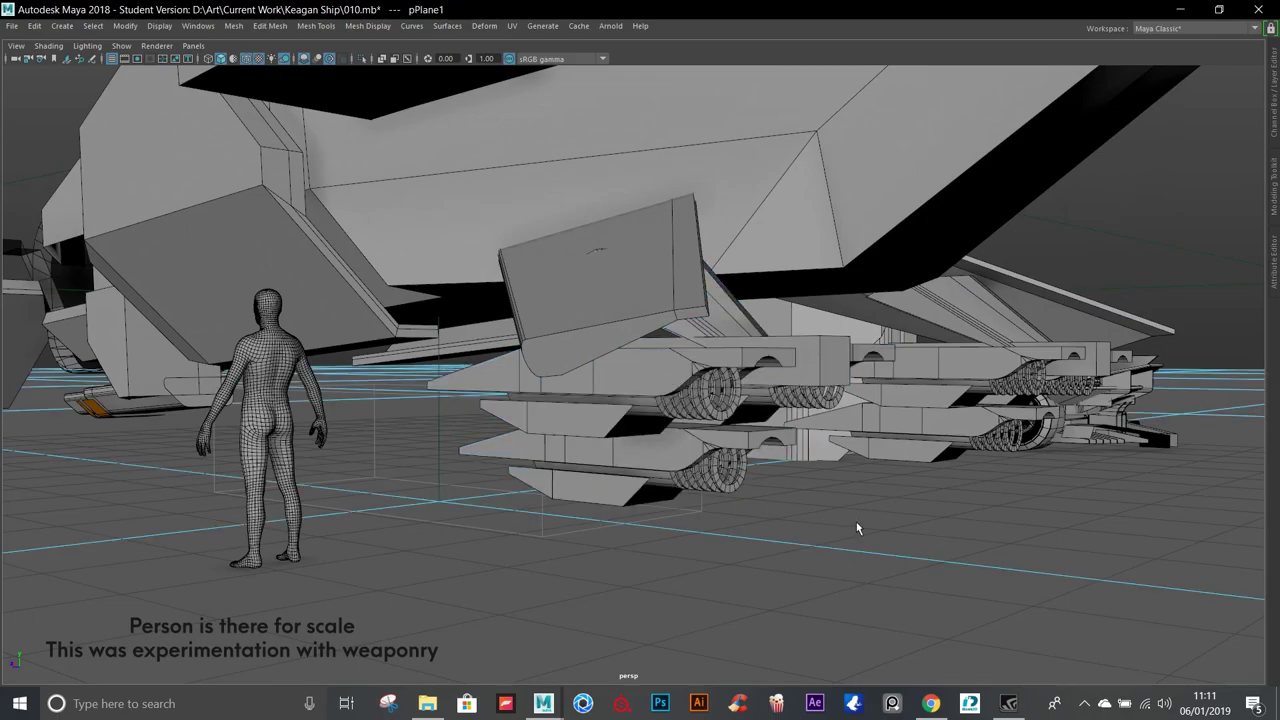
{"action": "scroll", "coordinate": [1008, 266], "scroll_direction": "down", "scroll_amount": 5}
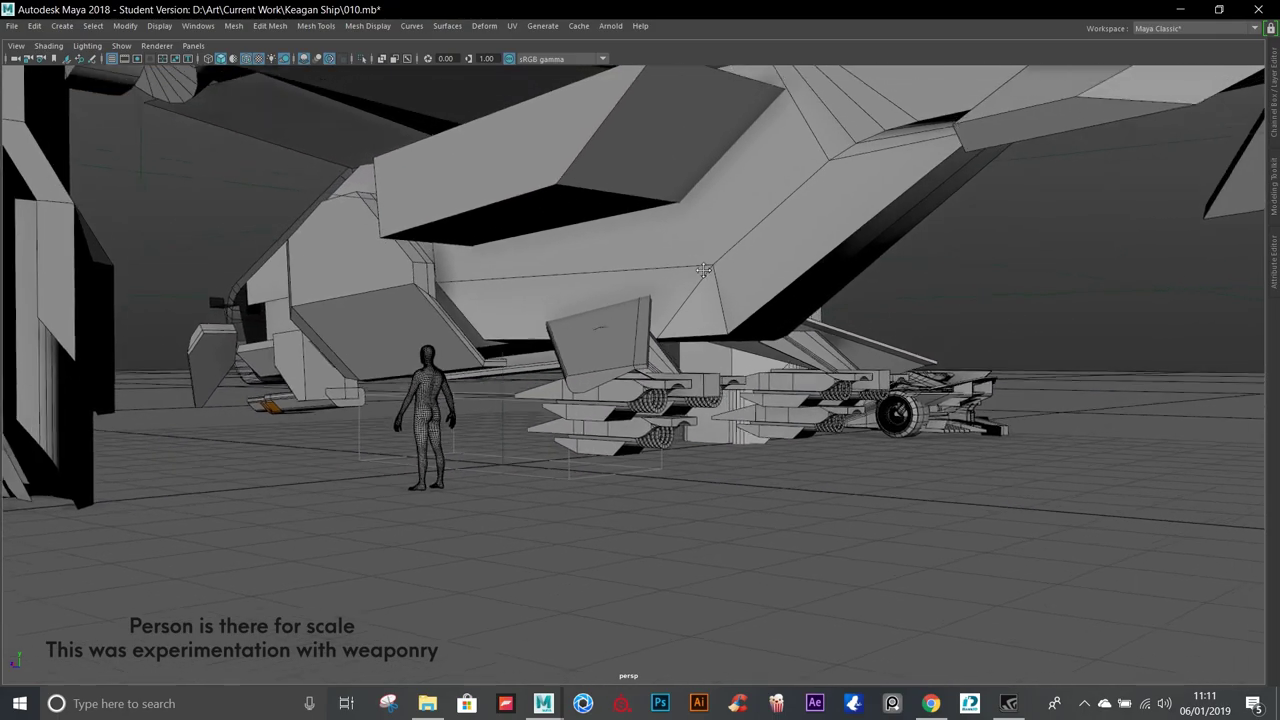
{"action": "mouse_move", "coordinate": [1008, 266]}
{"action": "left_mouse_down", "text": "alt"}
{"action": "mouse_move", "coordinate": [1020, 280]}
{"action": "mouse_move", "coordinate": [930, 332]}
{"action": "mouse_move", "coordinate": [786, 285]}
{"action": "mouse_move", "coordinate": [674, 286]}
{"action": "mouse_move", "coordinate": [637, 257]}
{"action": "mouse_move", "coordinate": [578, 349]}
{"action": "mouse_move", "coordinate": [580, 329]}
{"action": "mouse_move", "coordinate": [565, 410]}
{"action": "left_mouse_up", "text": "alt"}
{"action": "scroll", "coordinate": [786, 285], "scroll_direction": "up", "scroll_amount": 3}
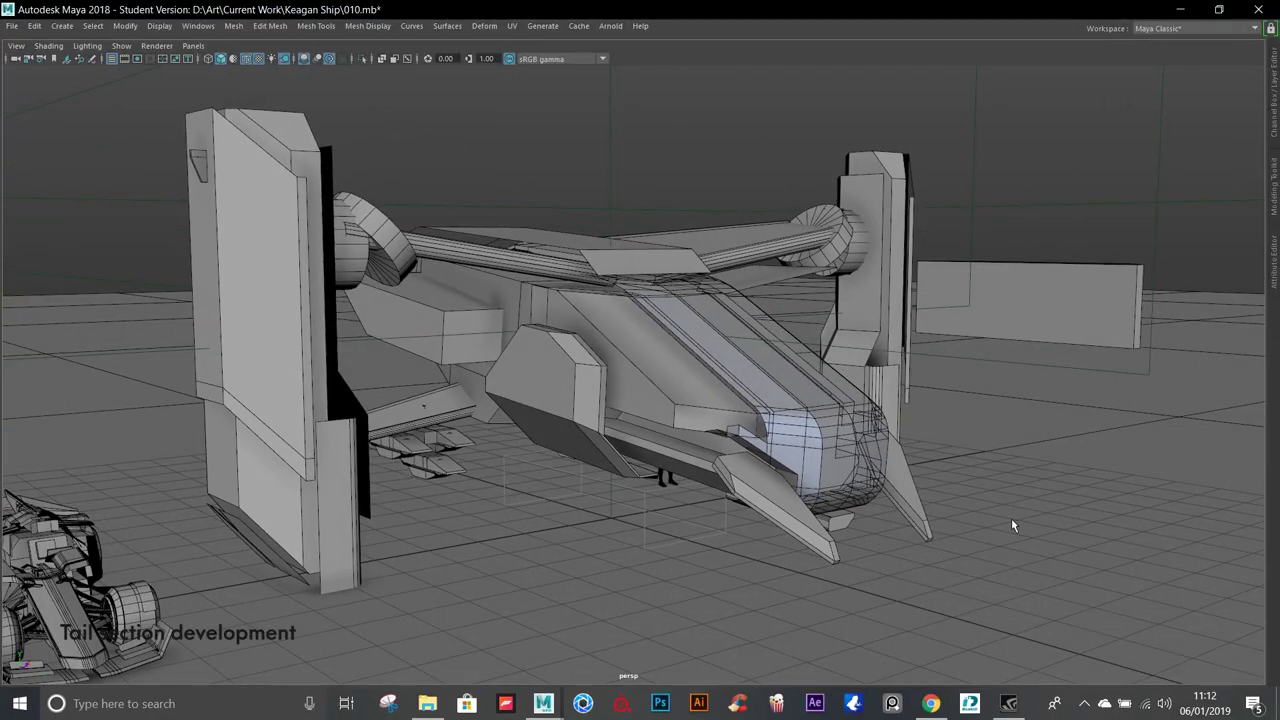
{"action": "mouse_move", "coordinate": [1011, 518]}
{"action": "left_mouse_down", "text": "alt"}
{"action": "mouse_move", "coordinate": [780, 470]}
{"action": "mouse_move", "coordinate": [720, 480]}
{"action": "mouse_move", "coordinate": [677, 517]}
{"action": "mouse_move", "coordinate": [733, 543]}
{"action": "mouse_move", "coordinate": [715, 560]}
{"action": "left_mouse_up", "text": "alt"}
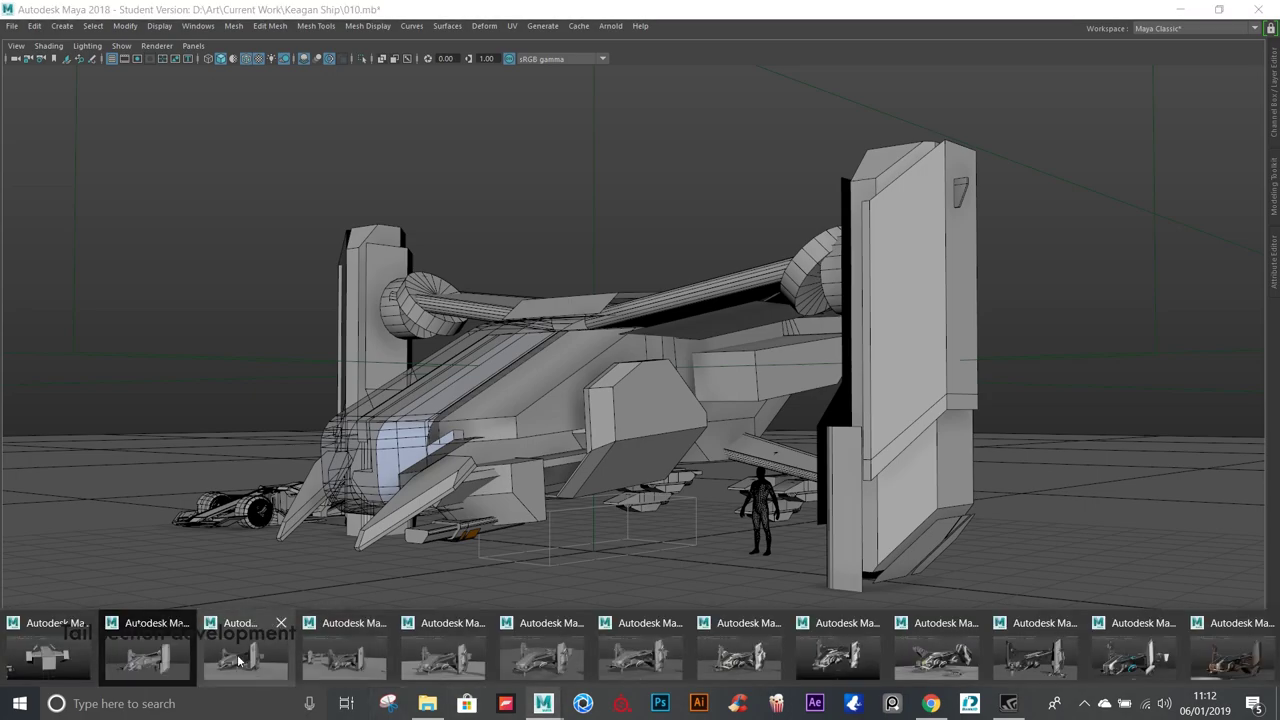
Switch to the 020.mb save and move in closer on its ship.
{"action": "left_click", "coordinate": [238, 659]}
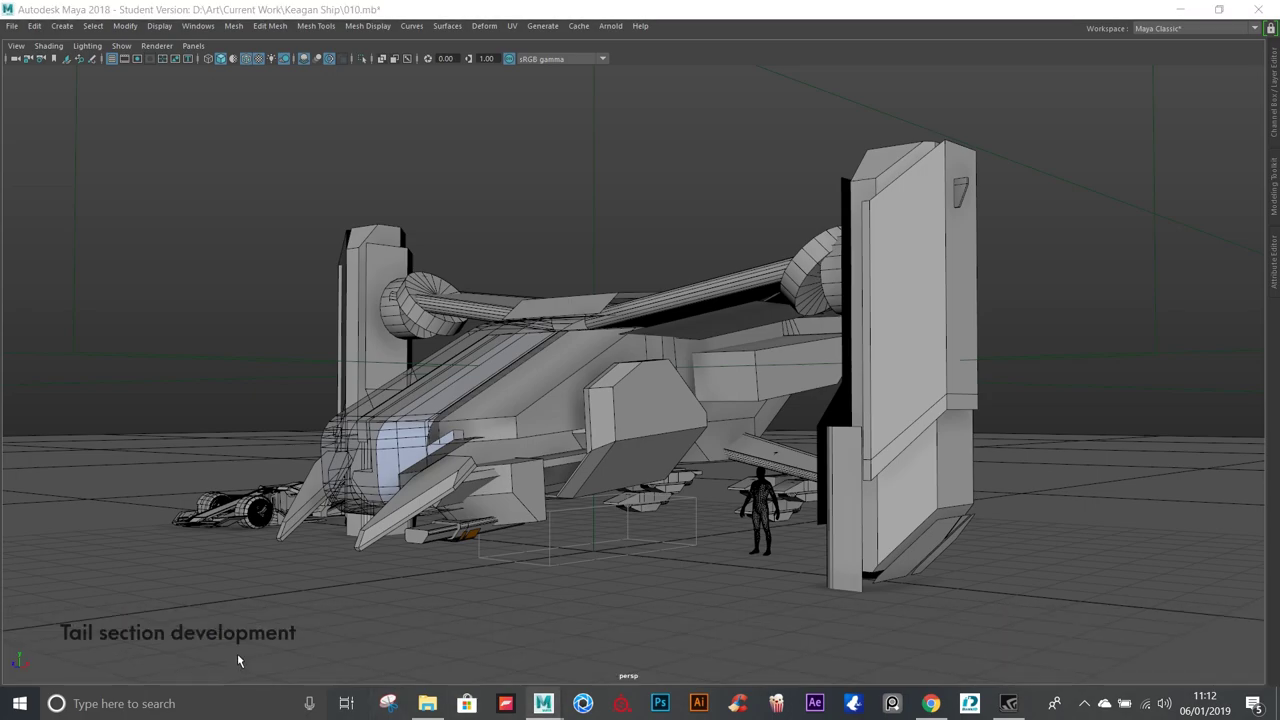
{"action": "left_click", "coordinate": [543, 712]}
{"action": "mouse_move", "coordinate": [487, 195]}
{"action": "right_mouse_down", "text": "alt"}
{"action": "mouse_move", "coordinate": [586, 306]}
{"action": "mouse_move", "coordinate": [708, 374]}
{"action": "mouse_move", "coordinate": [719, 361]}
{"action": "right_mouse_up", "text": "alt"}
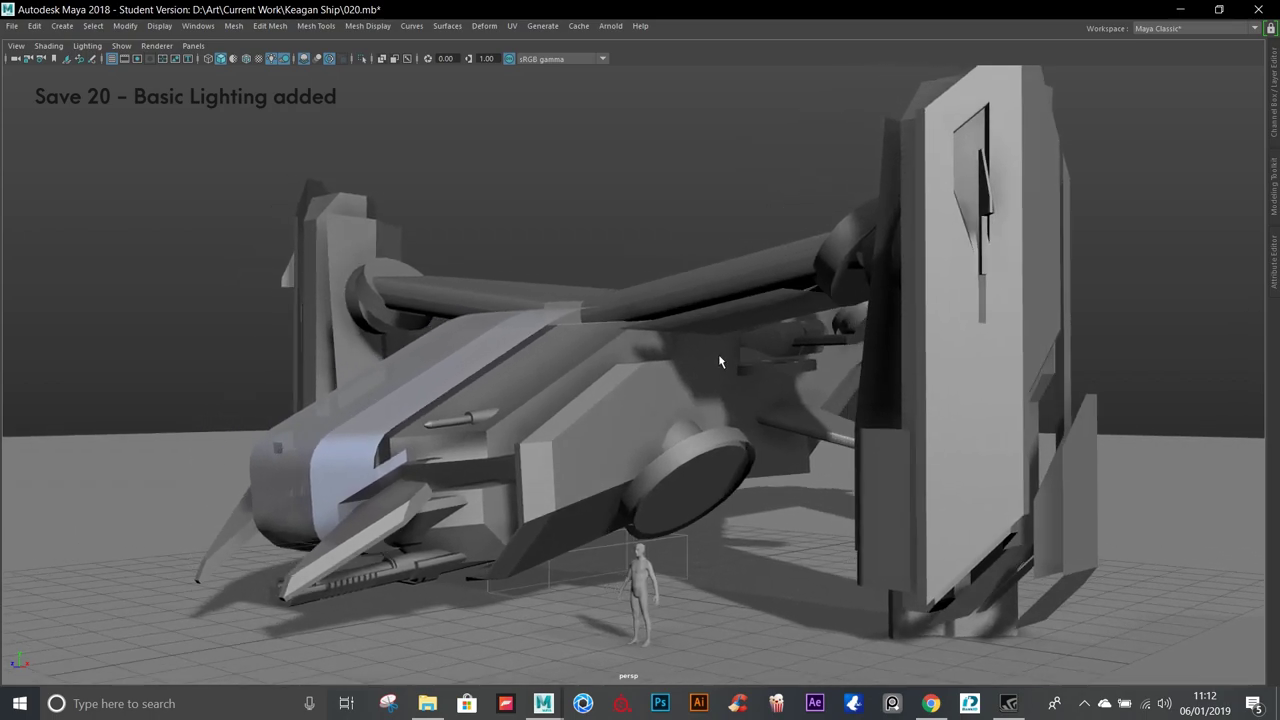
Enable Use All Lights and Shadows so the ship casts shadows onto the ground.
{"action": "left_click", "coordinate": [267, 62]}
{"action": "left_click", "coordinate": [272, 62]}
{"action": "left_click", "coordinate": [272, 62]}
{"action": "left_click", "coordinate": [272, 61]}
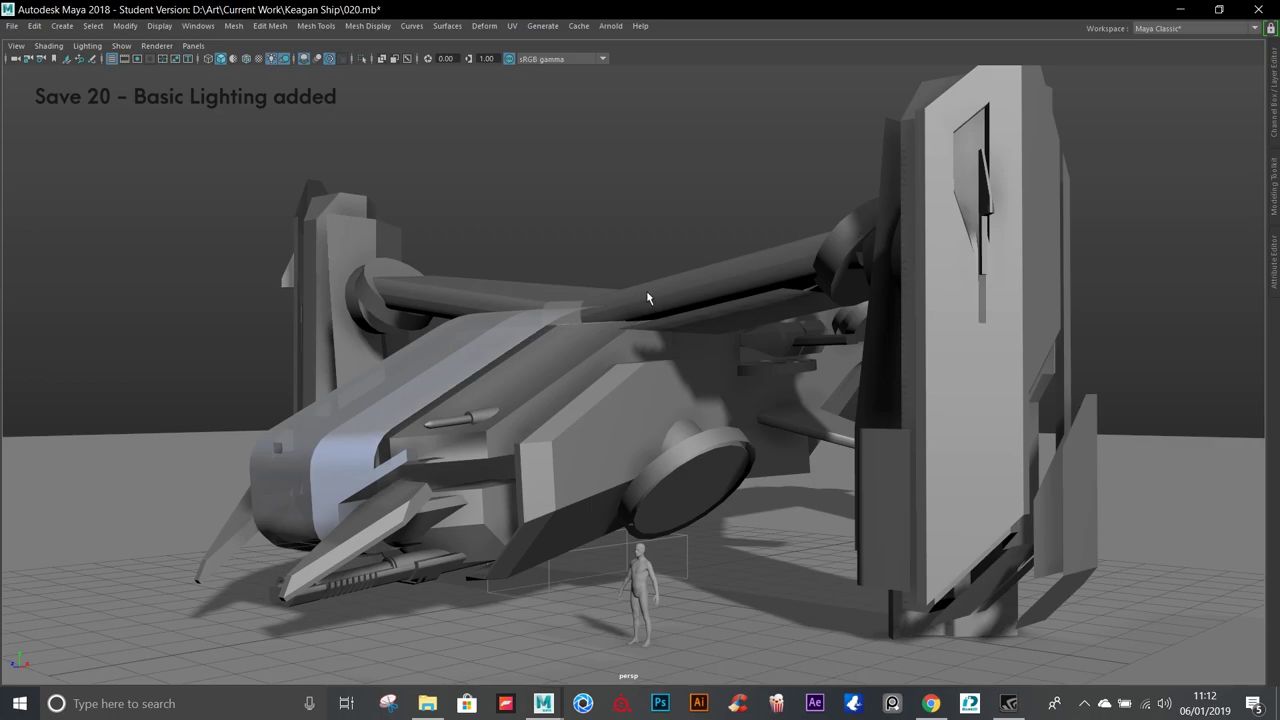
{"action": "mouse_move", "coordinate": [650, 300]}
{"action": "left_mouse_down", "text": "alt"}
{"action": "mouse_move", "coordinate": [575, 270]}
{"action": "mouse_move", "coordinate": [600, 271]}
{"action": "mouse_move", "coordinate": [583, 271]}
{"action": "mouse_move", "coordinate": [634, 320]}
{"action": "mouse_move", "coordinate": [681, 331]}
{"action": "mouse_move", "coordinate": [558, 342]}
{"action": "left_mouse_up", "text": "alt"}
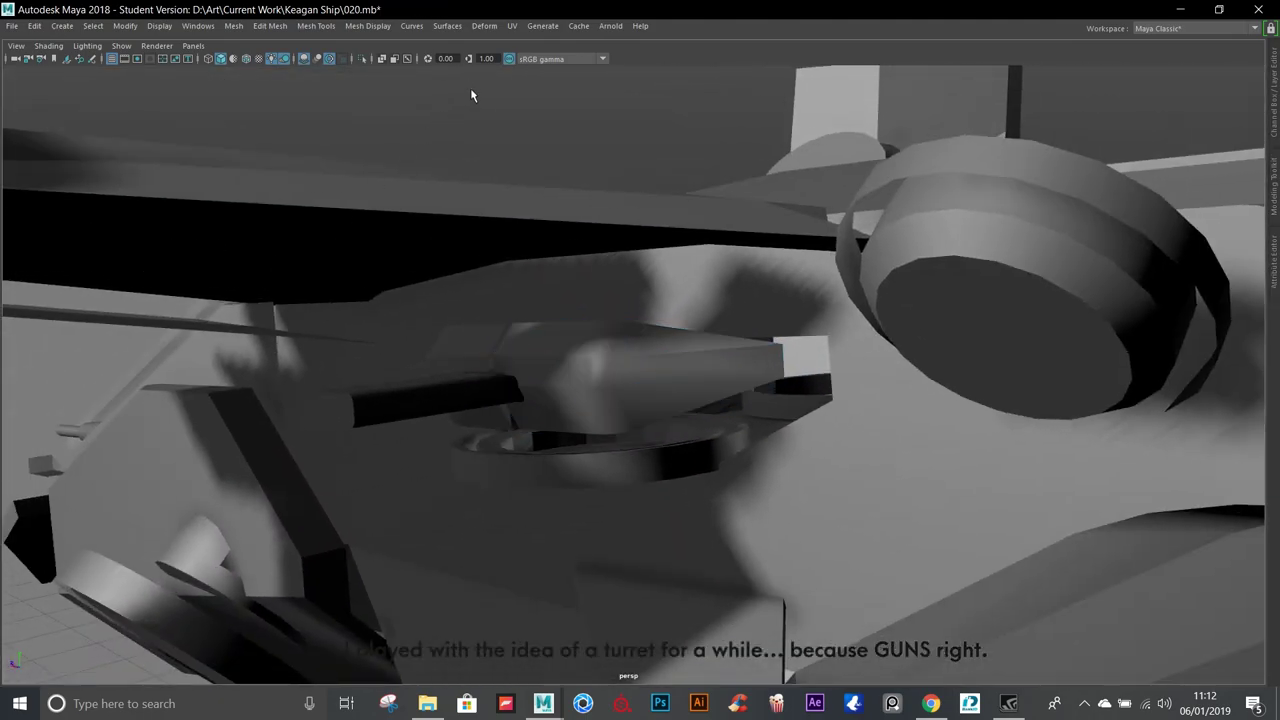
Orbit beneath the hull and frame the turret dome pCylinder60.
{"action": "left_click_drag", "start_coordinate": [472, 95], "coordinate": [590, 267], "text": "alt"}
{"action": "right_click_drag", "start_coordinate": [1059, 453], "coordinate": [886, 471], "text": "alt"}
{"action": "mouse_move", "coordinate": [886, 471]}
{"action": "left_mouse_down", "text": "alt"}
{"action": "mouse_move", "coordinate": [609, 509]}
{"action": "mouse_move", "coordinate": [689, 417]}
{"action": "mouse_move", "coordinate": [700, 437]}
{"action": "mouse_move", "coordinate": [775, 382]}
{"action": "left_mouse_up", "text": "alt"}
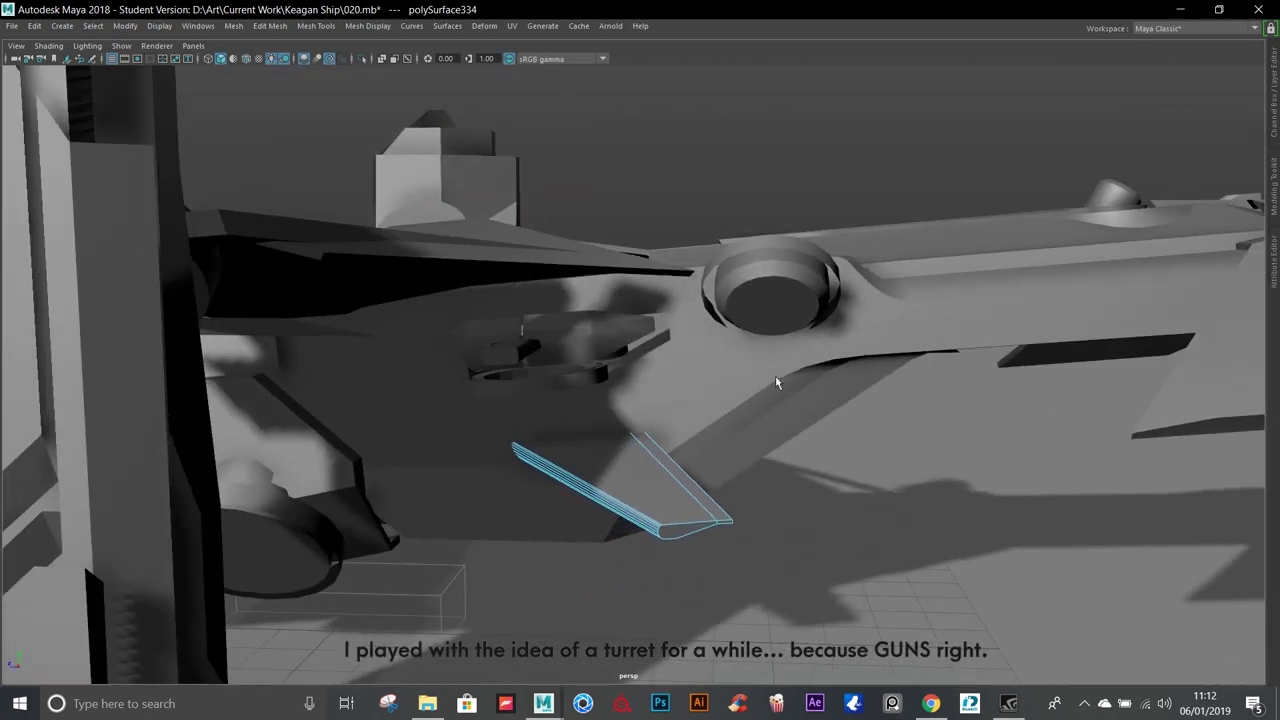
{"action": "mouse_move", "coordinate": [847, 289]}
{"action": "left_mouse_down", "text": "alt"}
{"action": "mouse_move", "coordinate": [669, 299]}
{"action": "mouse_move", "coordinate": [657, 323]}
{"action": "mouse_move", "coordinate": [705, 209]}
{"action": "left_mouse_up", "text": "alt"}
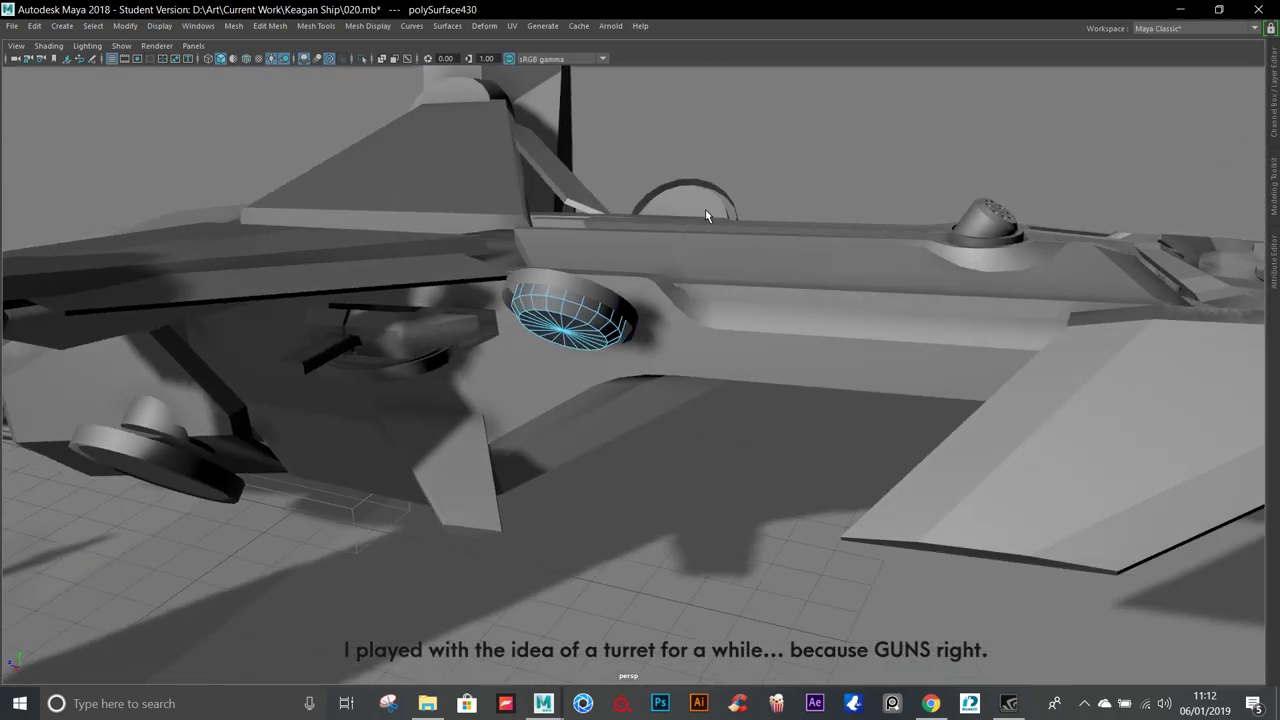
{"action": "left_click", "coordinate": [705, 209]}
{"action": "left_click", "coordinate": [990, 230]}
{"action": "key", "text": "f"}
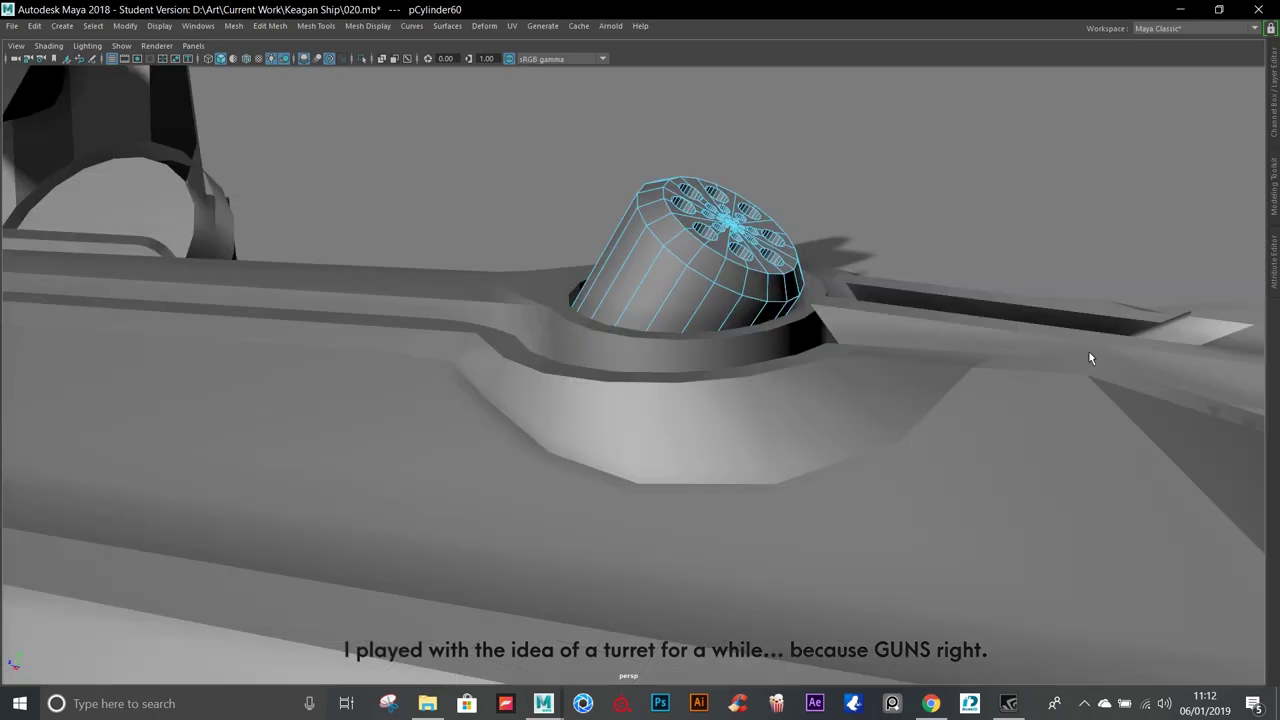
Orbit around the turret dome, then pull back to a wide view of the ship.
{"action": "left_click_drag", "start_coordinate": [1089, 352], "coordinate": [670, 326], "text": "alt"}
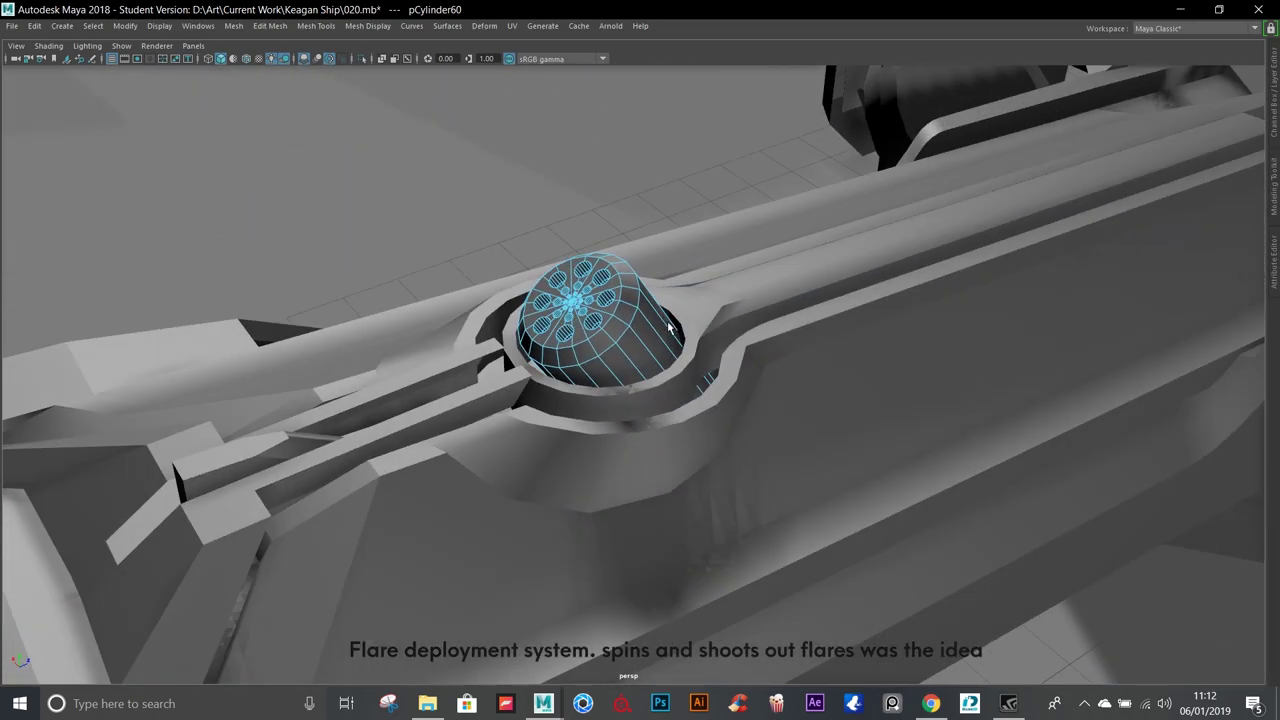
{"action": "left_click_drag", "start_coordinate": [739, 225], "coordinate": [706, 188], "text": "alt"}
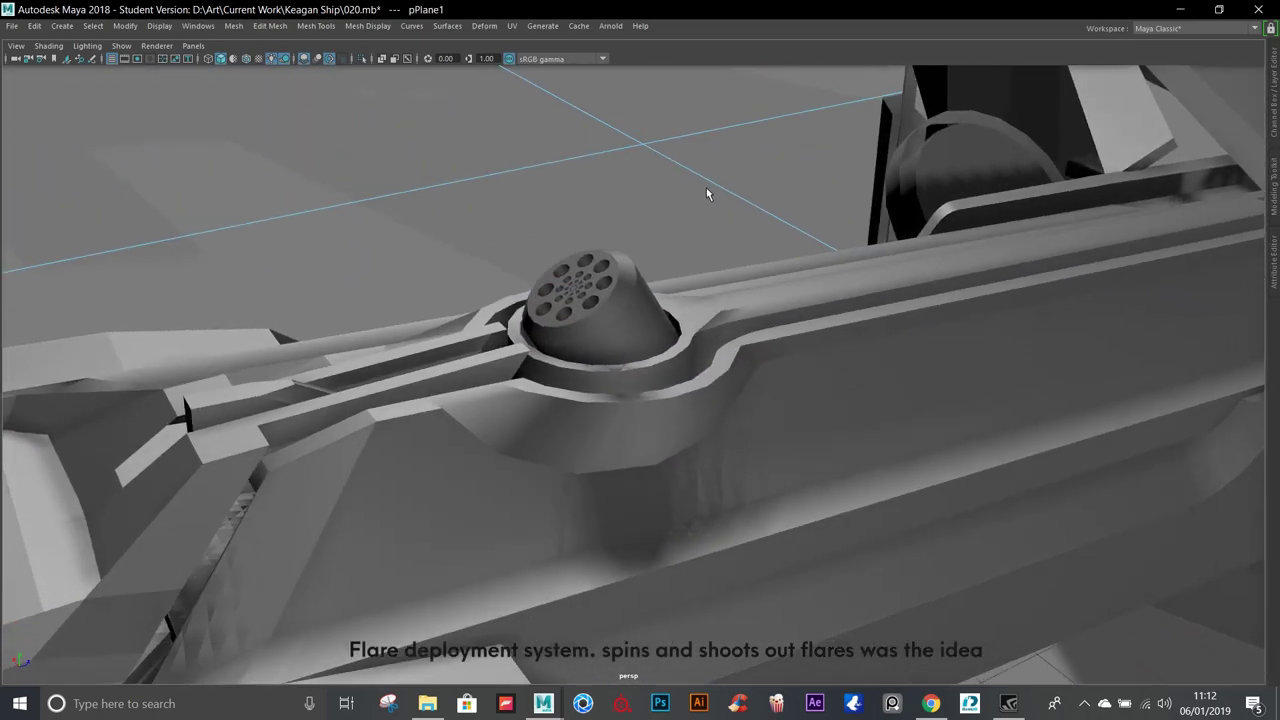
{"action": "mouse_move", "coordinate": [840, 323]}
{"action": "left_mouse_down", "text": "alt"}
{"action": "mouse_move", "coordinate": [683, 255]}
{"action": "mouse_move", "coordinate": [909, 354]}
{"action": "left_mouse_up", "text": "alt"}
{"action": "right_click_drag", "start_coordinate": [909, 354], "coordinate": [760, 310], "text": "alt"}
{"action": "mouse_move", "coordinate": [760, 310]}
{"action": "left_mouse_down", "text": "alt"}
{"action": "mouse_move", "coordinate": [627, 268]}
{"action": "mouse_move", "coordinate": [663, 263]}
{"action": "mouse_move", "coordinate": [650, 280]}
{"action": "mouse_move", "coordinate": [816, 346]}
{"action": "mouse_move", "coordinate": [731, 277]}
{"action": "mouse_move", "coordinate": [557, 320]}
{"action": "mouse_move", "coordinate": [717, 286]}
{"action": "mouse_move", "coordinate": [480, 370]}
{"action": "mouse_move", "coordinate": [622, 410]}
{"action": "left_mouse_up", "text": "alt"}
Select the glass canopy and view it from a left-front three-quarter angle, staying in 020.mb.
{"action": "left_click", "coordinate": [480, 370]}
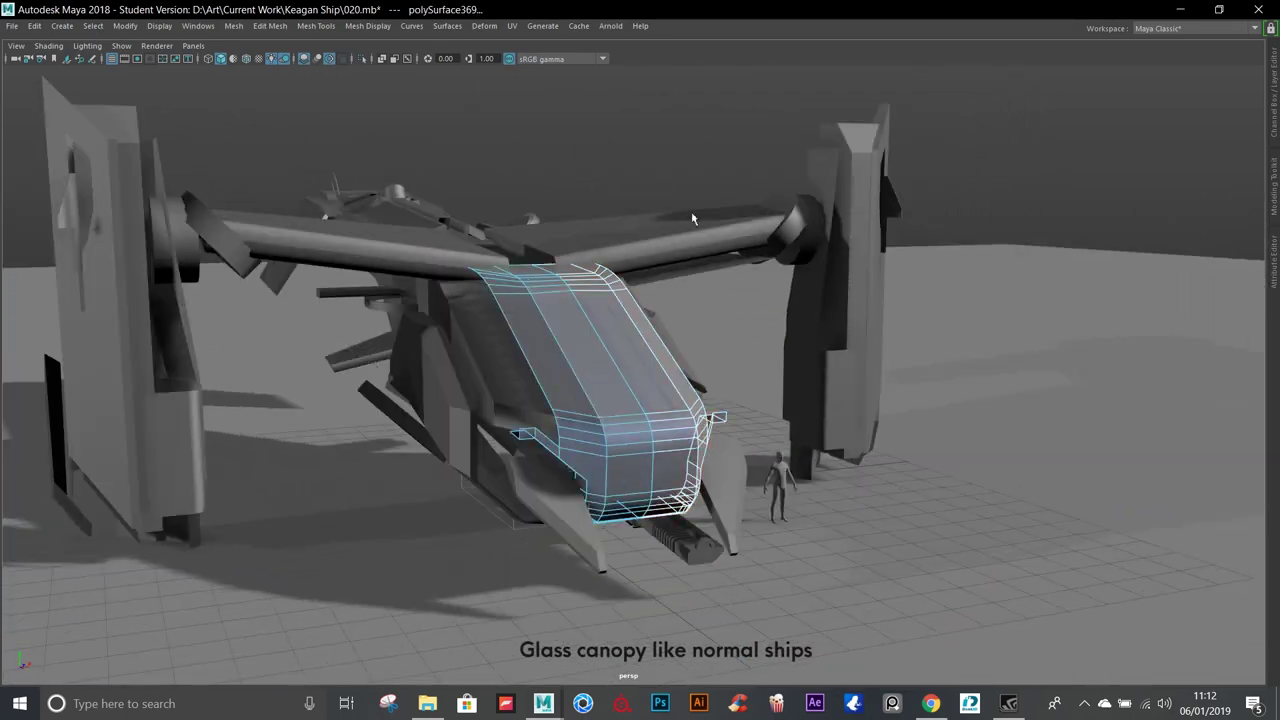
{"action": "left_click_drag", "start_coordinate": [741, 319], "coordinate": [581, 370], "text": "alt"}
{"action": "left_click", "coordinate": [545, 703]}
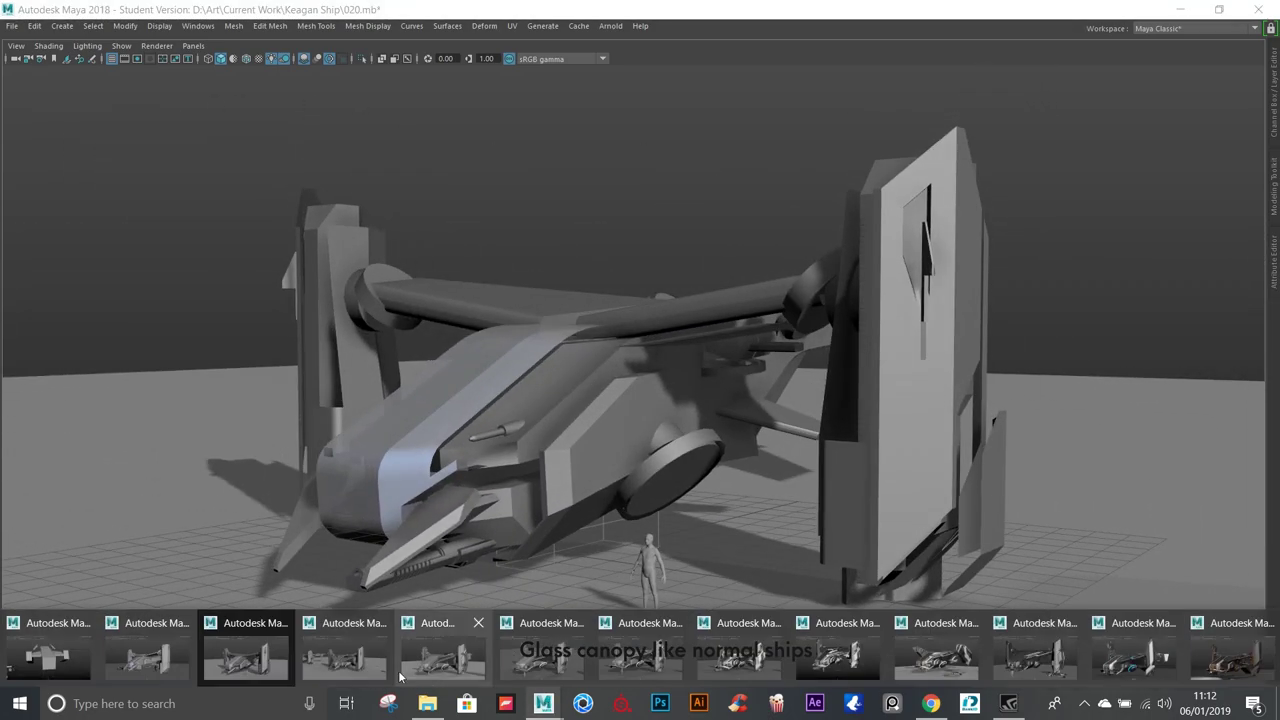
{"action": "left_click", "coordinate": [349, 662]}
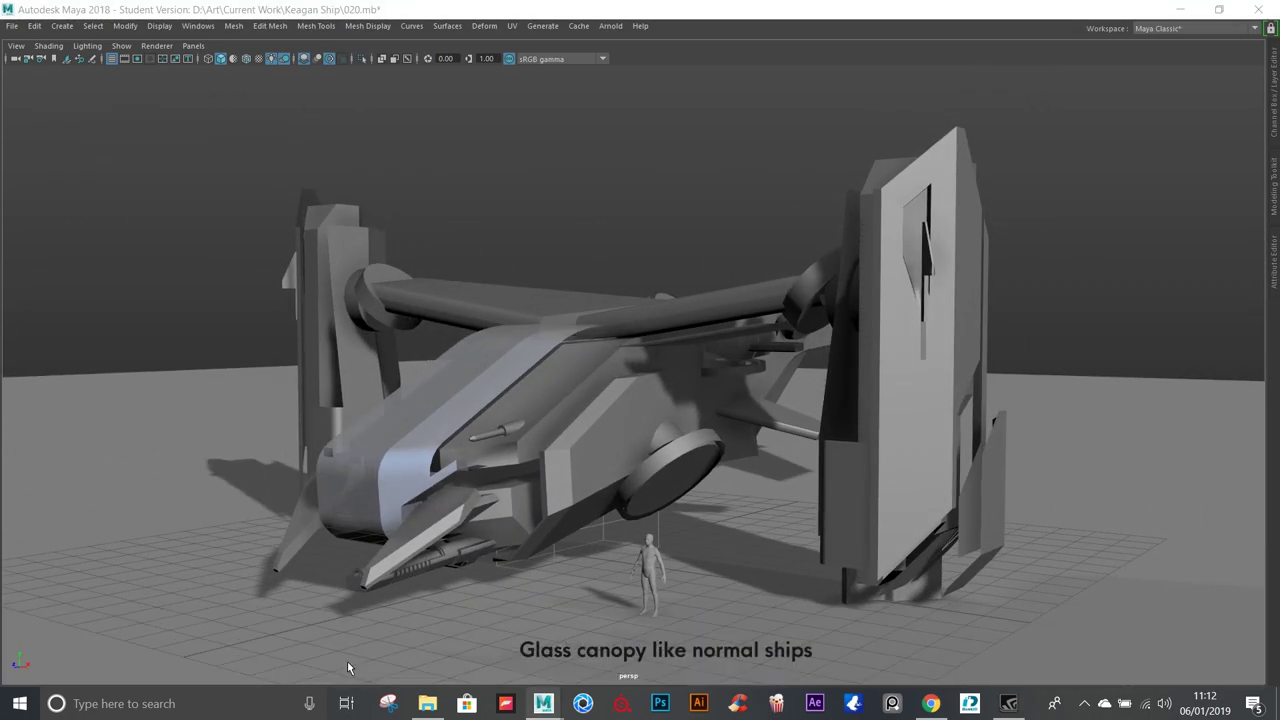
Switch to the 030.mb save and frame the selected wheel.
{"action": "left_click", "coordinate": [545, 708]}
{"action": "left_click", "coordinate": [691, 230]}
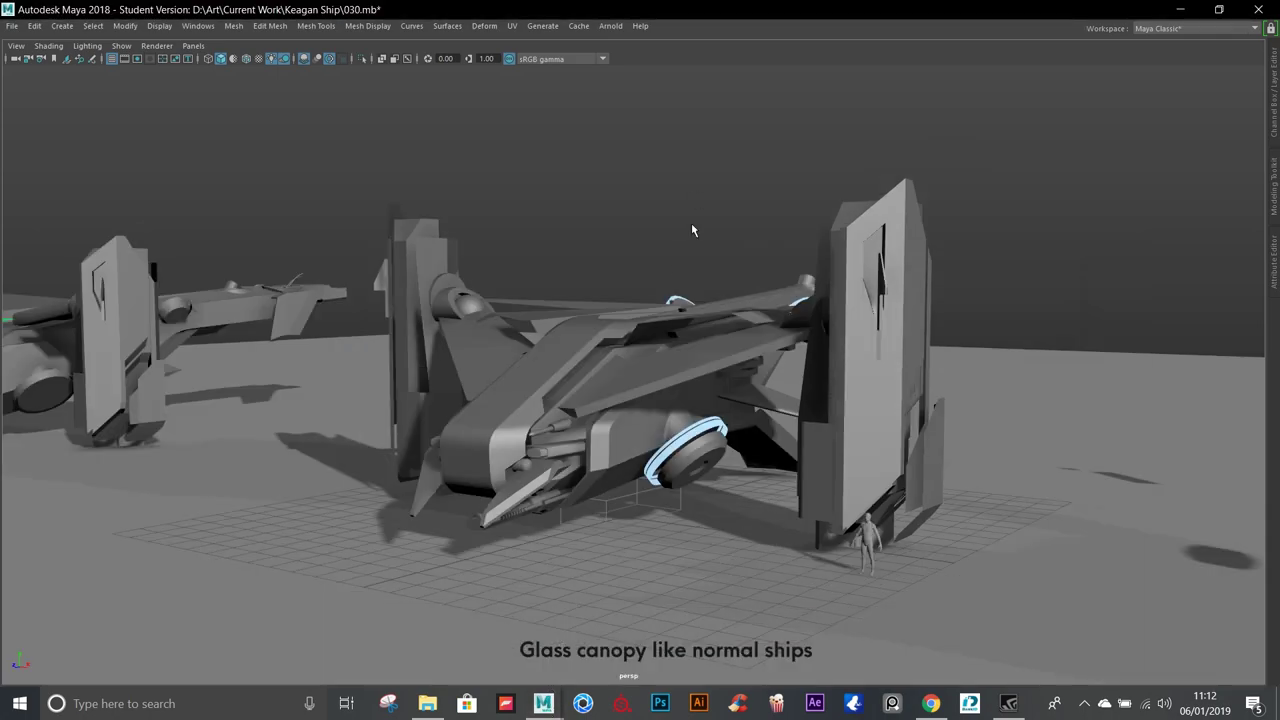
{"action": "left_click_drag", "start_coordinate": [857, 378], "coordinate": [717, 384], "text": "alt"}
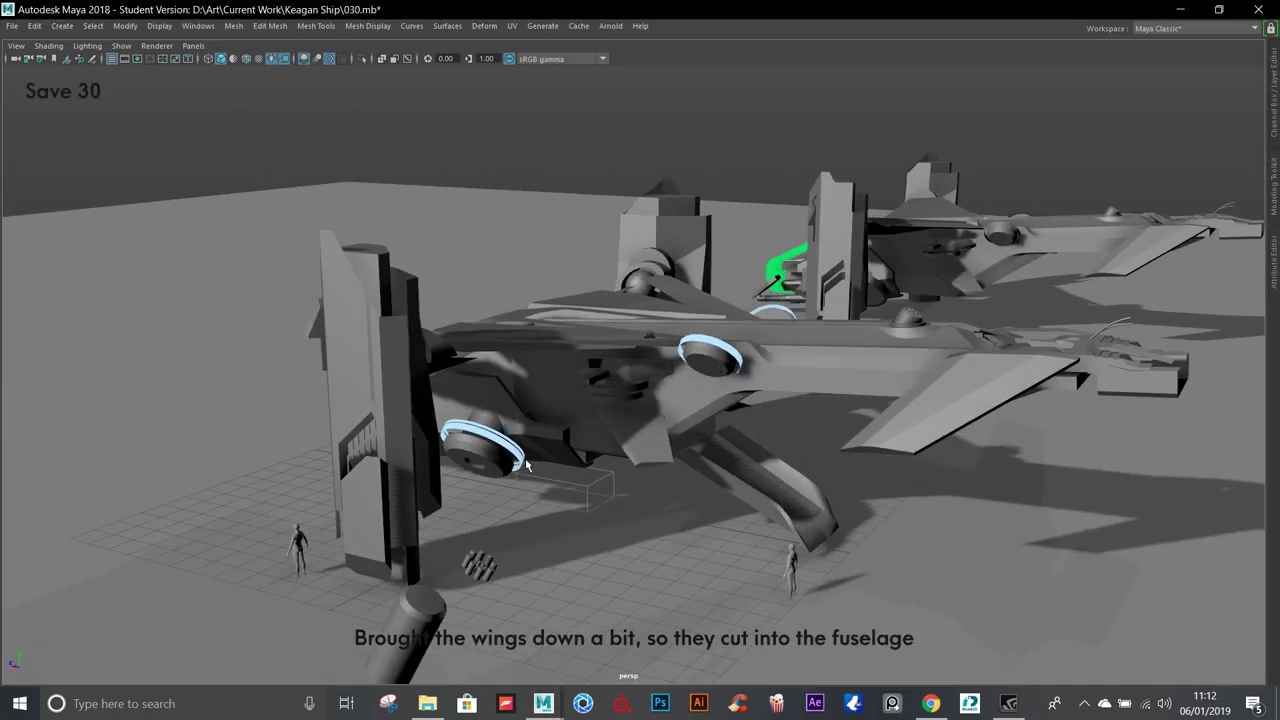
{"action": "key", "text": "f"}
Frame the turret, then select and frame turret piece polySurface366.
{"action": "mouse_move", "coordinate": [491, 409]}
{"action": "left_mouse_down", "text": "alt"}
{"action": "mouse_move", "coordinate": [681, 428]}
{"action": "mouse_move", "coordinate": [658, 413]}
{"action": "left_mouse_up", "text": "alt"}
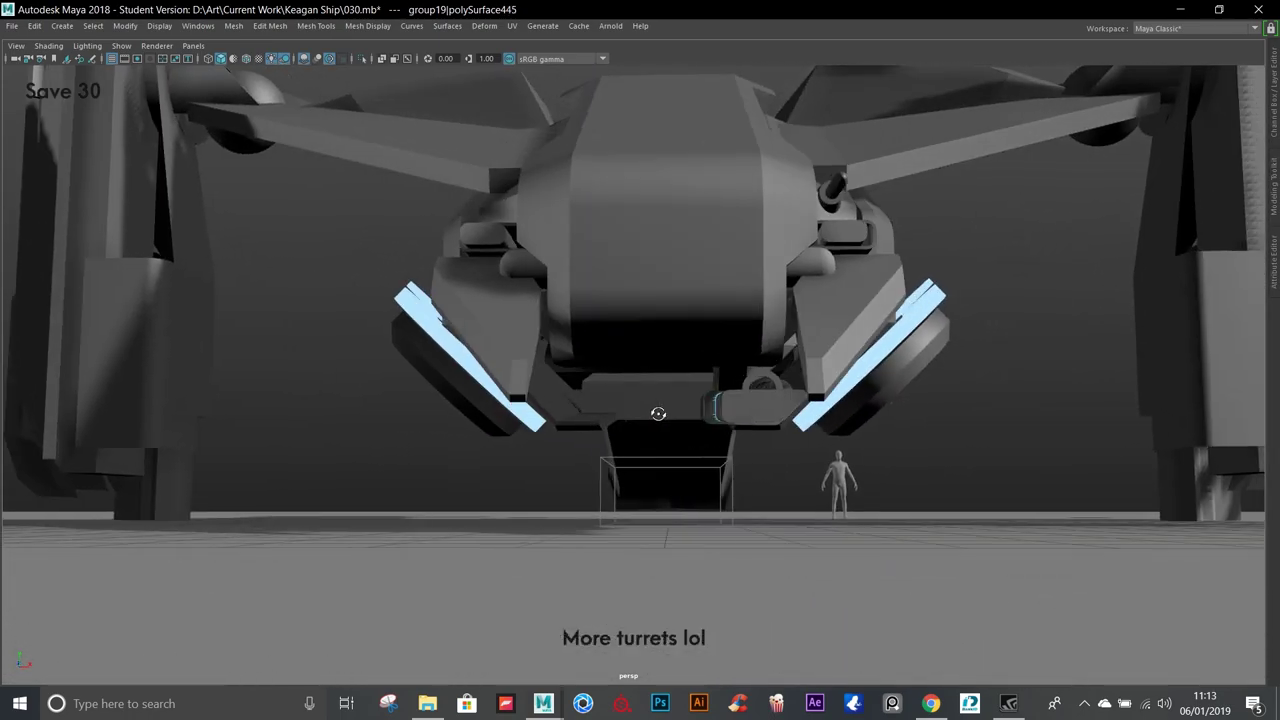
{"action": "key", "text": "f"}
{"action": "mouse_move", "coordinate": [680, 426]}
{"action": "left_mouse_down", "text": "alt"}
{"action": "mouse_move", "coordinate": [365, 370]}
{"action": "mouse_move", "coordinate": [644, 397]}
{"action": "left_mouse_up", "text": "alt"}
{"action": "left_click", "coordinate": [652, 428]}
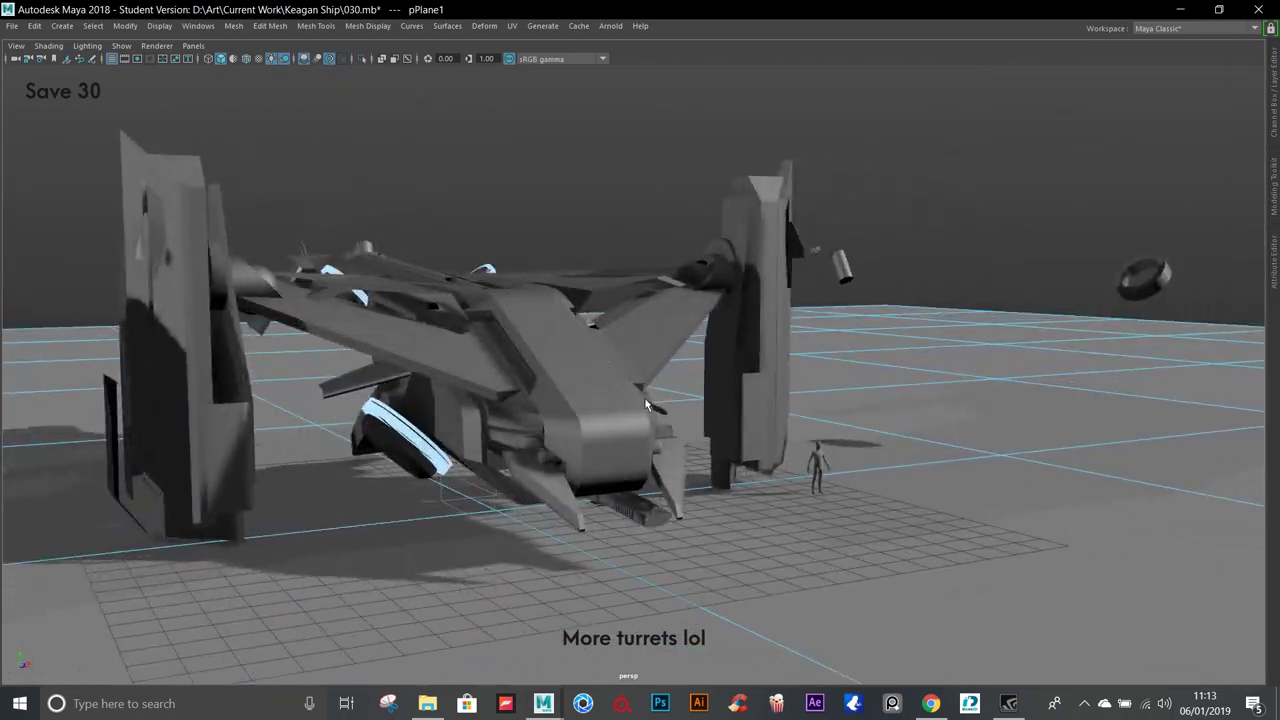
{"action": "scroll", "coordinate": [644, 397], "scroll_direction": "up", "scroll_amount": 5}
{"action": "left_click", "coordinate": [672, 516]}
{"action": "key", "text": "f"}
Orbit around the turret piece, deselect, and view both ship copies from overhead.
{"action": "mouse_move", "coordinate": [672, 516]}
{"action": "left_mouse_down", "text": "alt"}
{"action": "mouse_move", "coordinate": [494, 326]}
{"action": "mouse_move", "coordinate": [535, 277]}
{"action": "mouse_move", "coordinate": [606, 309]}
{"action": "mouse_move", "coordinate": [782, 301]}
{"action": "mouse_move", "coordinate": [663, 291]}
{"action": "mouse_move", "coordinate": [840, 361]}
{"action": "left_mouse_up", "text": "alt"}
{"action": "scroll", "coordinate": [535, 277], "scroll_direction": "down", "scroll_amount": 5}
{"action": "scroll", "coordinate": [663, 291], "scroll_direction": "down", "scroll_amount": 3}
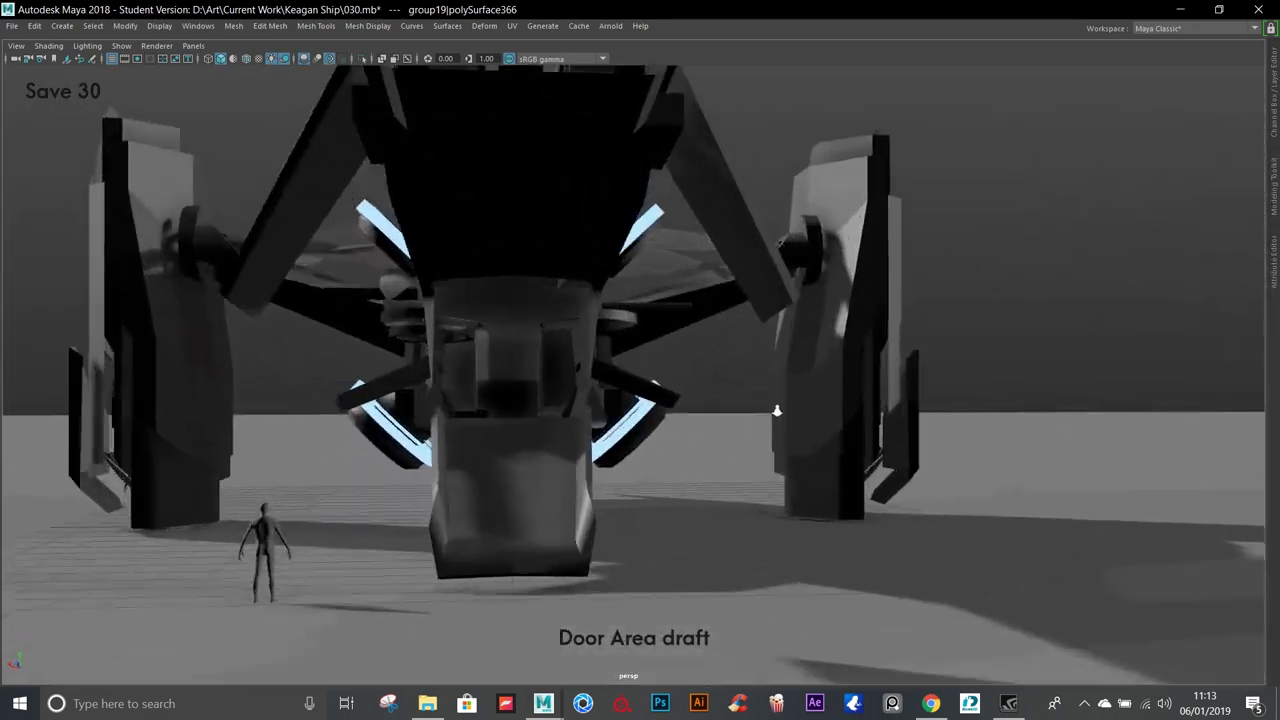
{"action": "scroll", "coordinate": [840, 361], "scroll_direction": "up", "scroll_amount": 3}
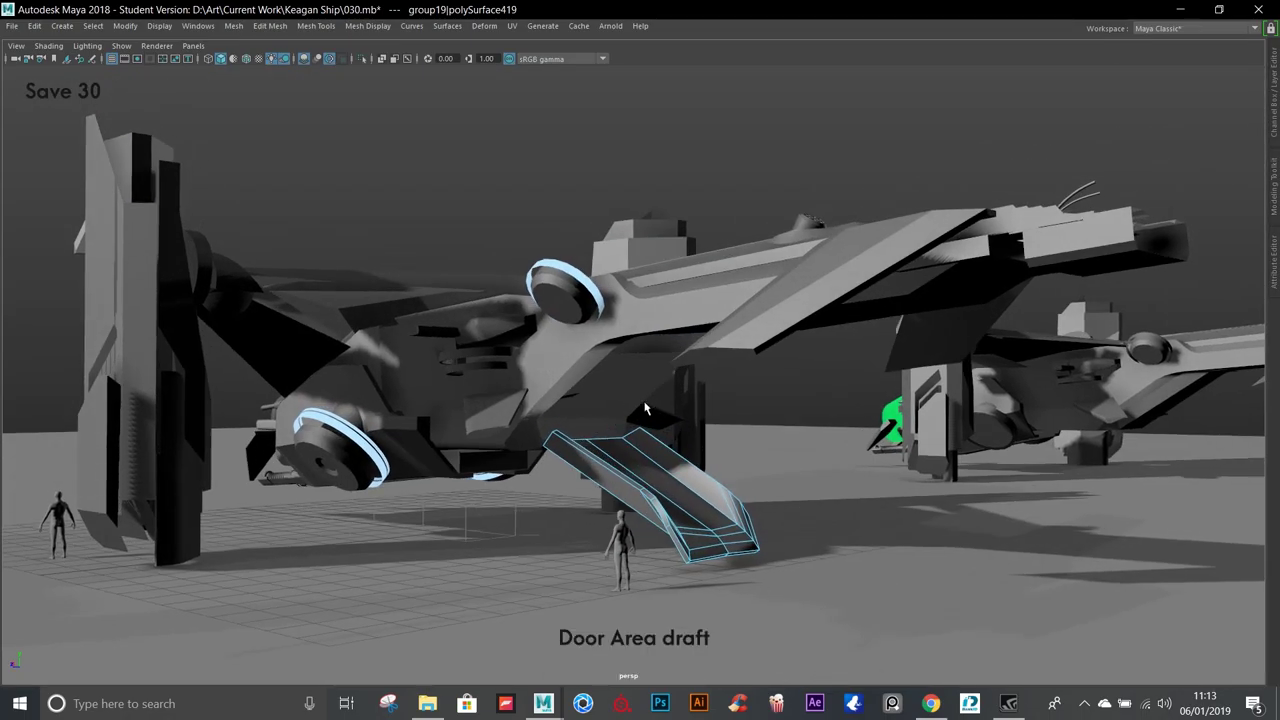
{"action": "mouse_move", "coordinate": [645, 408]}
{"action": "left_mouse_down", "text": "alt"}
{"action": "mouse_move", "coordinate": [743, 412]}
{"action": "mouse_move", "coordinate": [716, 347]}
{"action": "mouse_move", "coordinate": [665, 318]}
{"action": "mouse_move", "coordinate": [805, 308]}
{"action": "left_mouse_up", "text": "alt"}
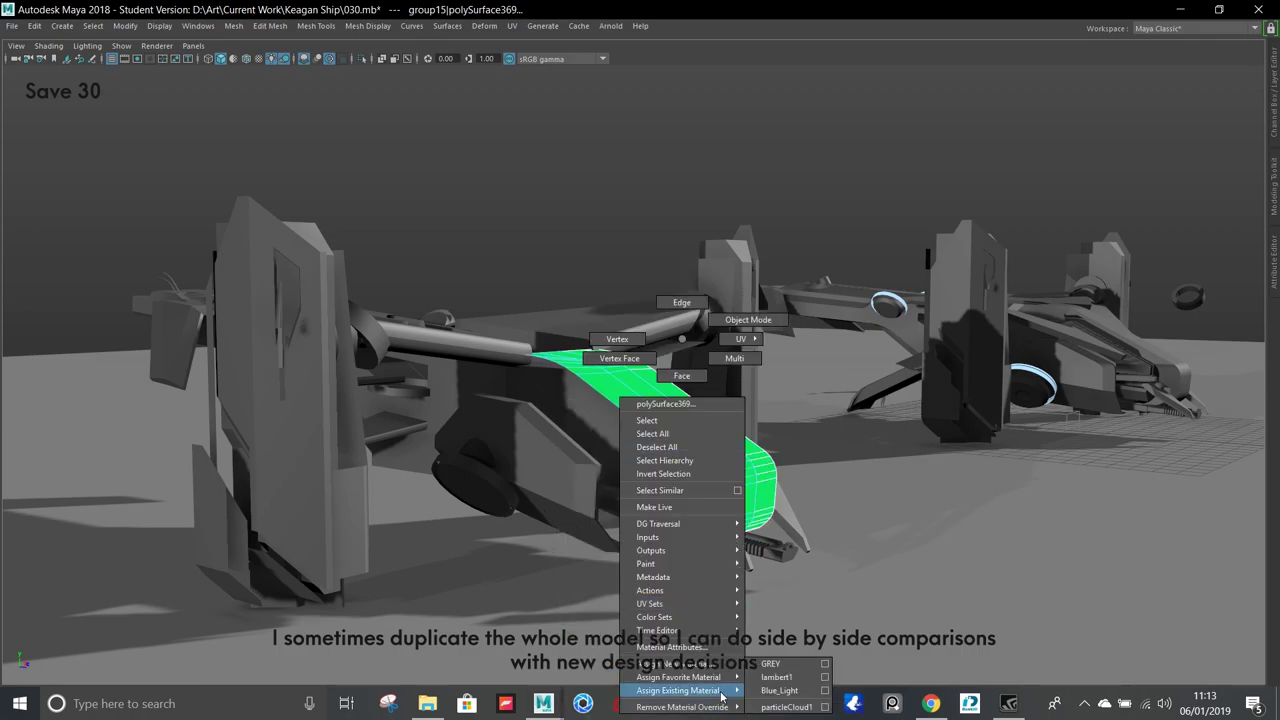
{"action": "left_click", "coordinate": [878, 447]}
{"action": "mouse_move", "coordinate": [878, 447]}
{"action": "left_mouse_down", "text": "alt"}
{"action": "mouse_move", "coordinate": [857, 443]}
{"action": "mouse_move", "coordinate": [831, 286]}
{"action": "mouse_move", "coordinate": [946, 197]}
{"action": "mouse_move", "coordinate": [1104, 358]}
{"action": "left_mouse_up", "text": "alt"}
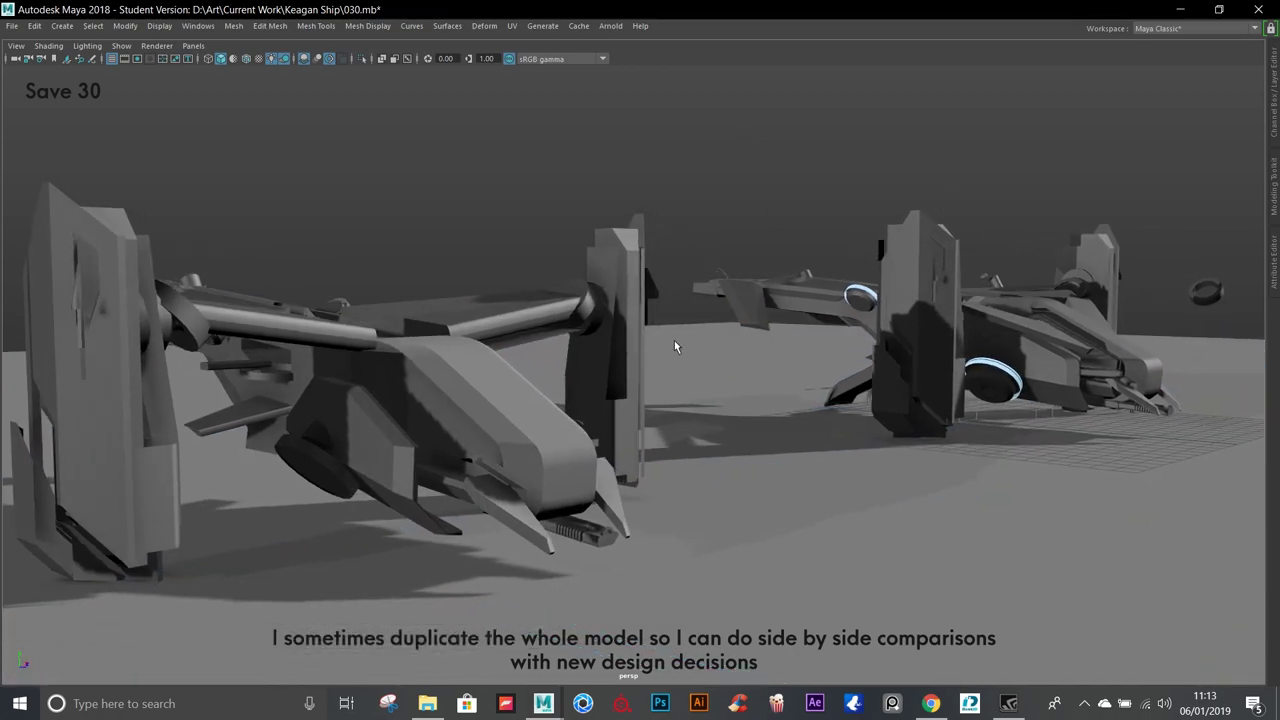
{"action": "mouse_move", "coordinate": [912, 200]}
{"action": "left_mouse_down", "text": "alt"}
{"action": "mouse_move", "coordinate": [949, 259]}
{"action": "mouse_move", "coordinate": [906, 291]}
{"action": "mouse_move", "coordinate": [556, 232]}
{"action": "mouse_move", "coordinate": [634, 220]}
{"action": "mouse_move", "coordinate": [586, 263]}
{"action": "mouse_move", "coordinate": [650, 304]}
{"action": "mouse_move", "coordinate": [620, 340]}
{"action": "left_mouse_up", "text": "alt"}
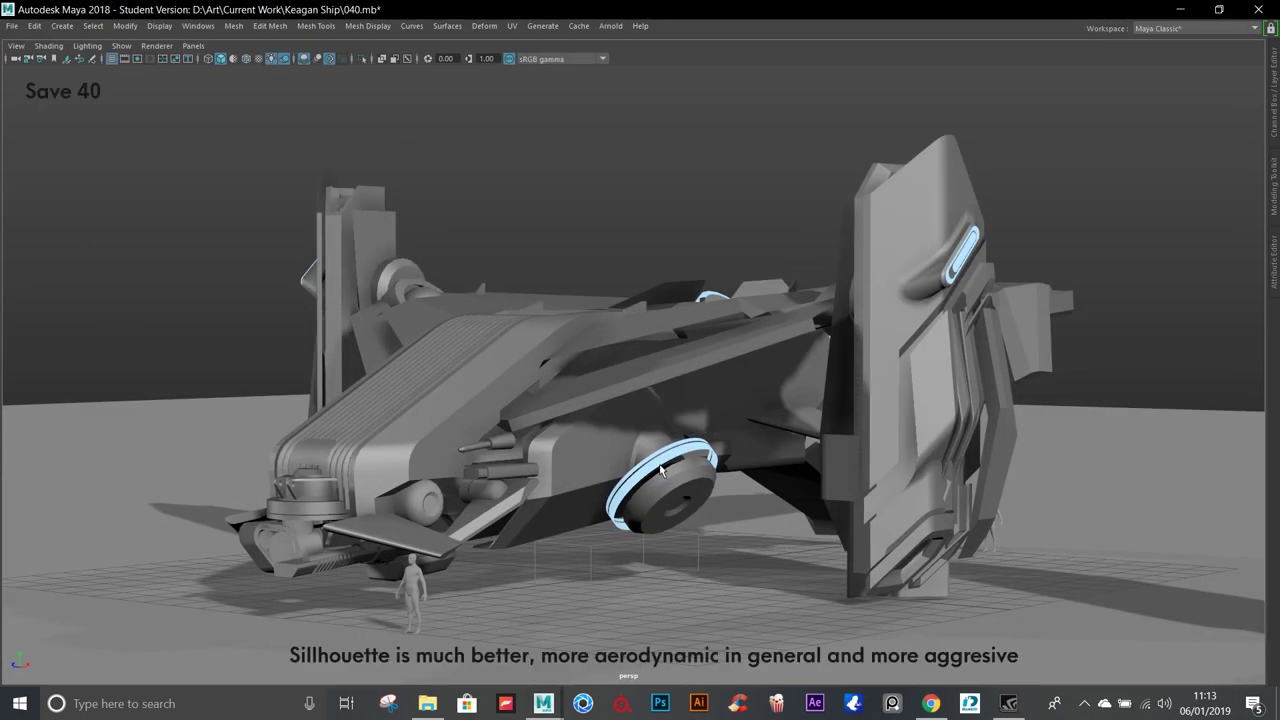
{"action": "mouse_move", "coordinate": [500, 443]}
{"action": "left_mouse_down", "text": "alt"}
{"action": "mouse_move", "coordinate": [637, 440]}
{"action": "mouse_move", "coordinate": [910, 477]}
{"action": "left_mouse_up", "text": "alt"}
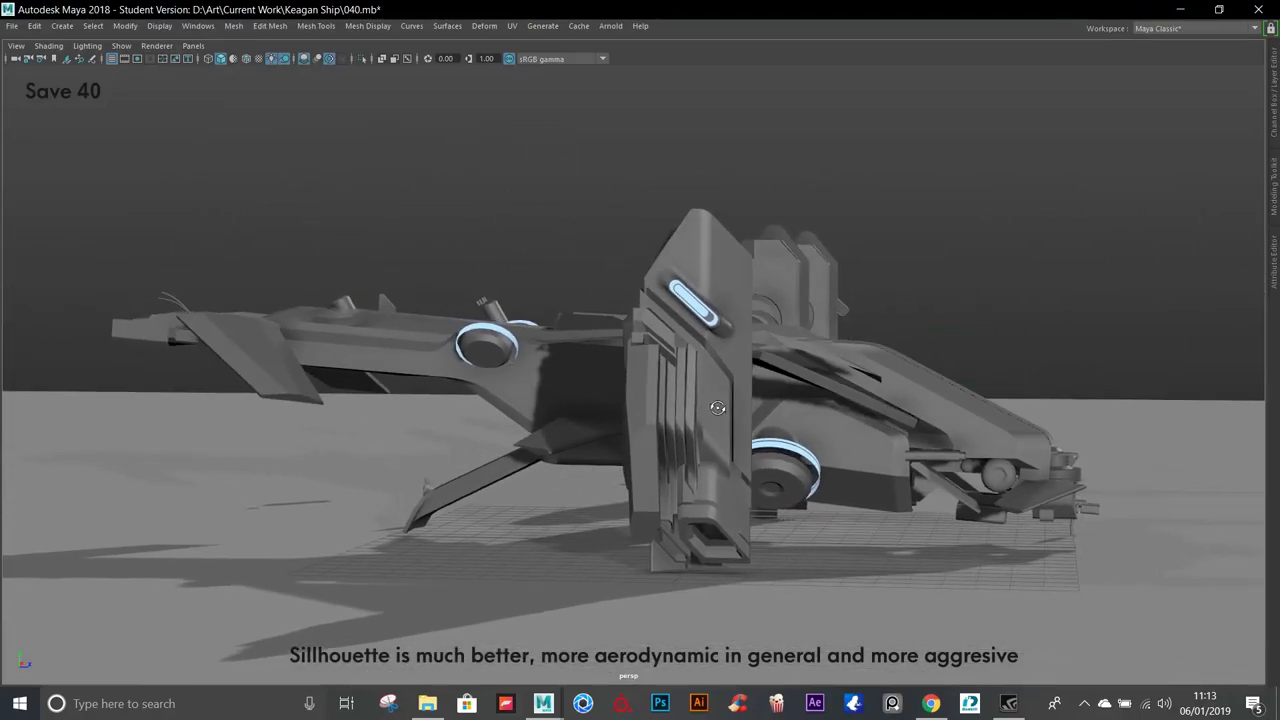
{"action": "scroll", "coordinate": [910, 477], "scroll_direction": "up", "scroll_amount": 3}
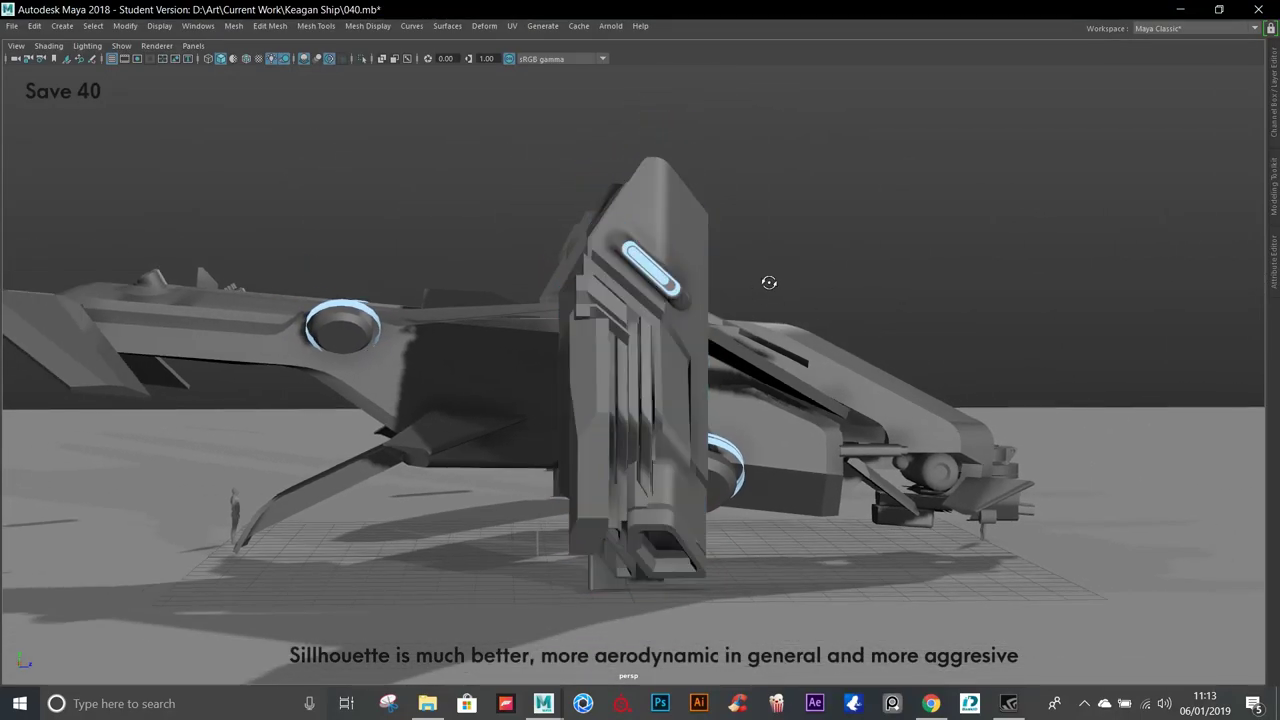
{"action": "mouse_move", "coordinate": [910, 477]}
{"action": "left_mouse_down", "text": "alt"}
{"action": "mouse_move", "coordinate": [812, 292]}
{"action": "mouse_move", "coordinate": [941, 336]}
{"action": "mouse_move", "coordinate": [773, 305]}
{"action": "mouse_move", "coordinate": [829, 425]}
{"action": "mouse_move", "coordinate": [582, 335]}
{"action": "mouse_move", "coordinate": [278, 417]}
{"action": "left_mouse_up", "text": "alt"}
{"action": "left_click", "coordinate": [582, 335]}
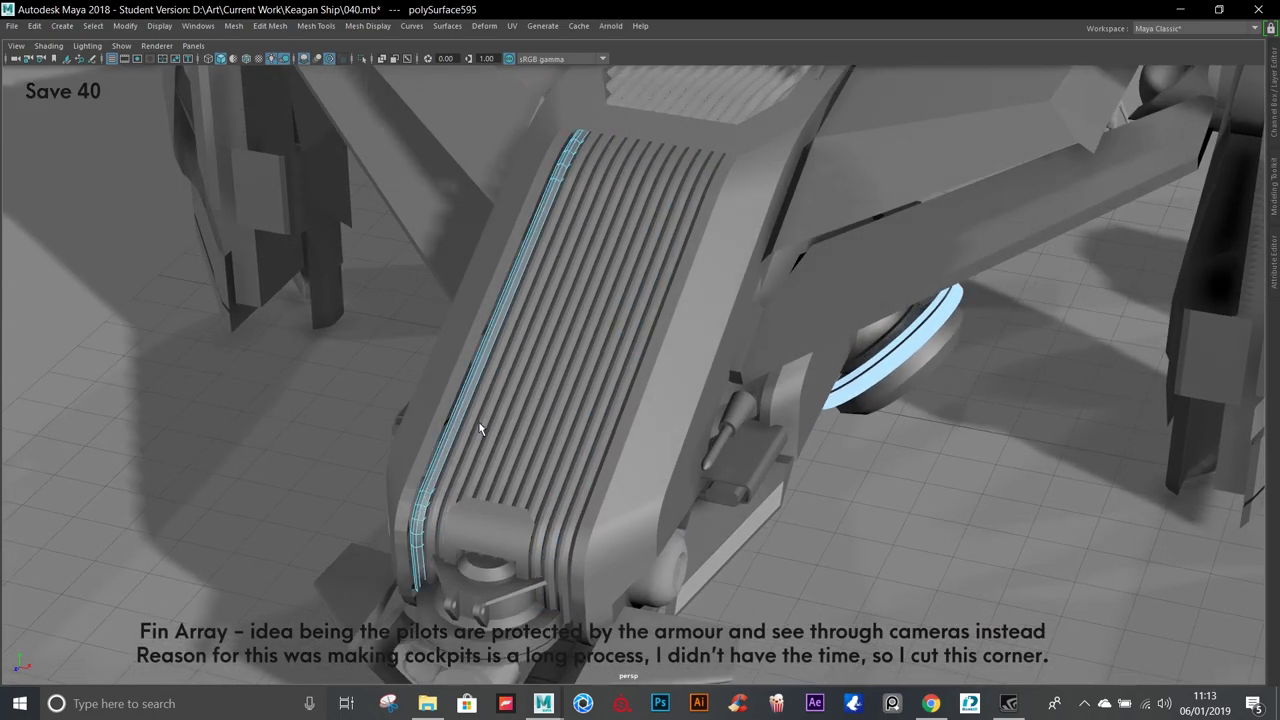
{"action": "mouse_move", "coordinate": [490, 432]}
{"action": "left_mouse_down", "text": "alt"}
{"action": "mouse_move", "coordinate": [413, 261]}
{"action": "mouse_move", "coordinate": [495, 194]}
{"action": "mouse_move", "coordinate": [528, 240]}
{"action": "mouse_move", "coordinate": [572, 258]}
{"action": "left_mouse_up", "text": "alt"}
{"action": "left_click", "coordinate": [413, 261]}
{"action": "middle_click_drag", "start_coordinate": [596, 244], "coordinate": [625, 320], "text": "alt"}
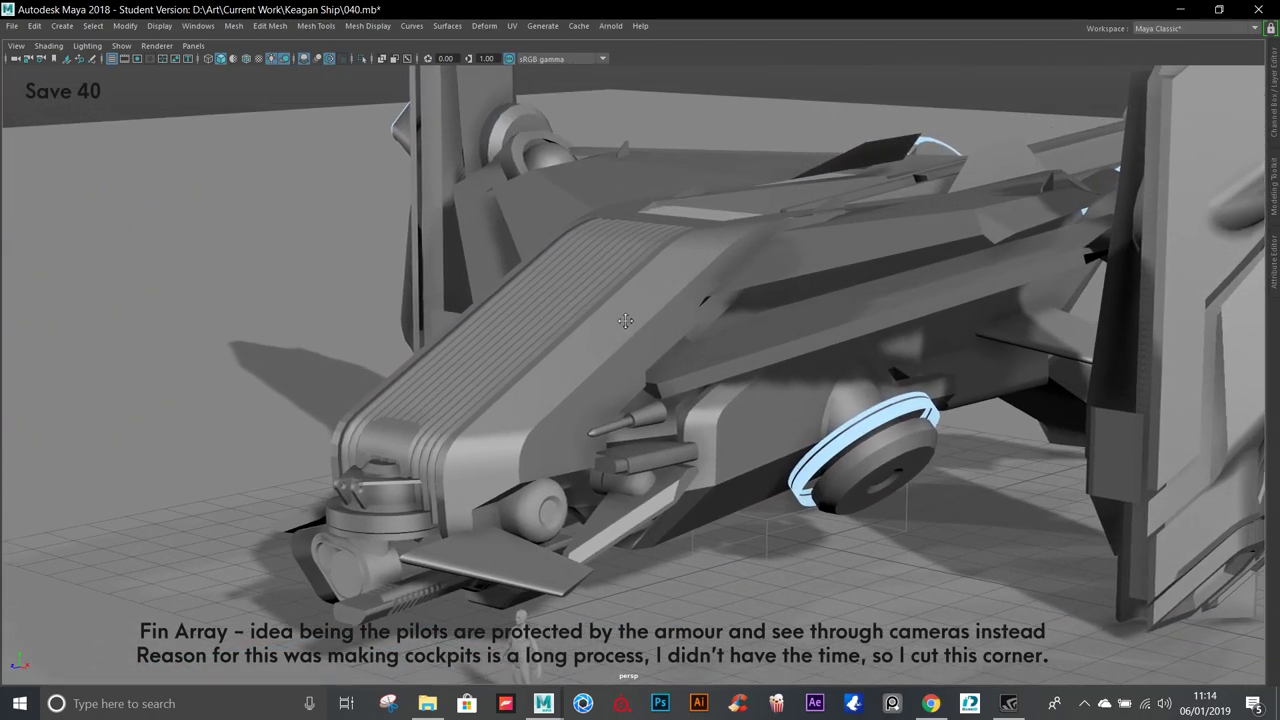
{"action": "left_click", "coordinate": [553, 706]}
Switch to the Save 53 dropship and orbit its front, rear, low three-quarter and opposite side.
{"action": "left_click", "coordinate": [545, 678]}
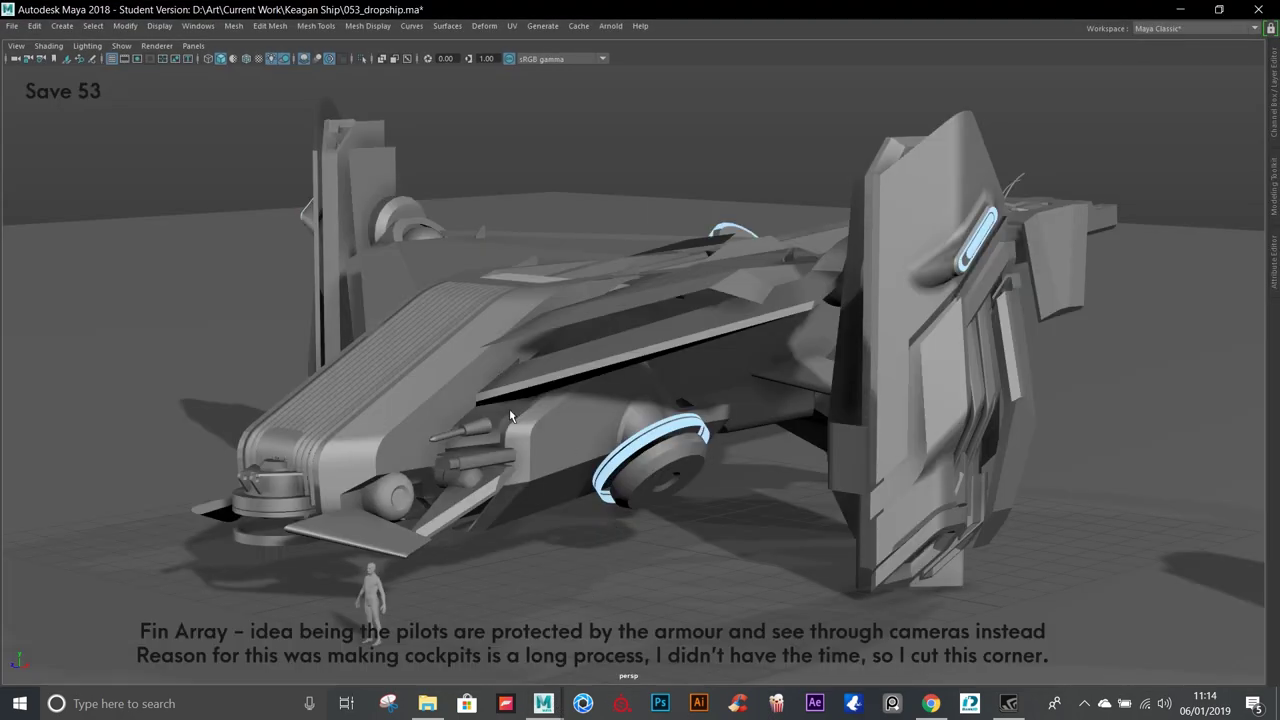
{"action": "mouse_move", "coordinate": [509, 408]}
{"action": "left_mouse_down", "text": "alt"}
{"action": "mouse_move", "coordinate": [600, 384]}
{"action": "mouse_move", "coordinate": [664, 395]}
{"action": "left_mouse_up", "text": "alt"}
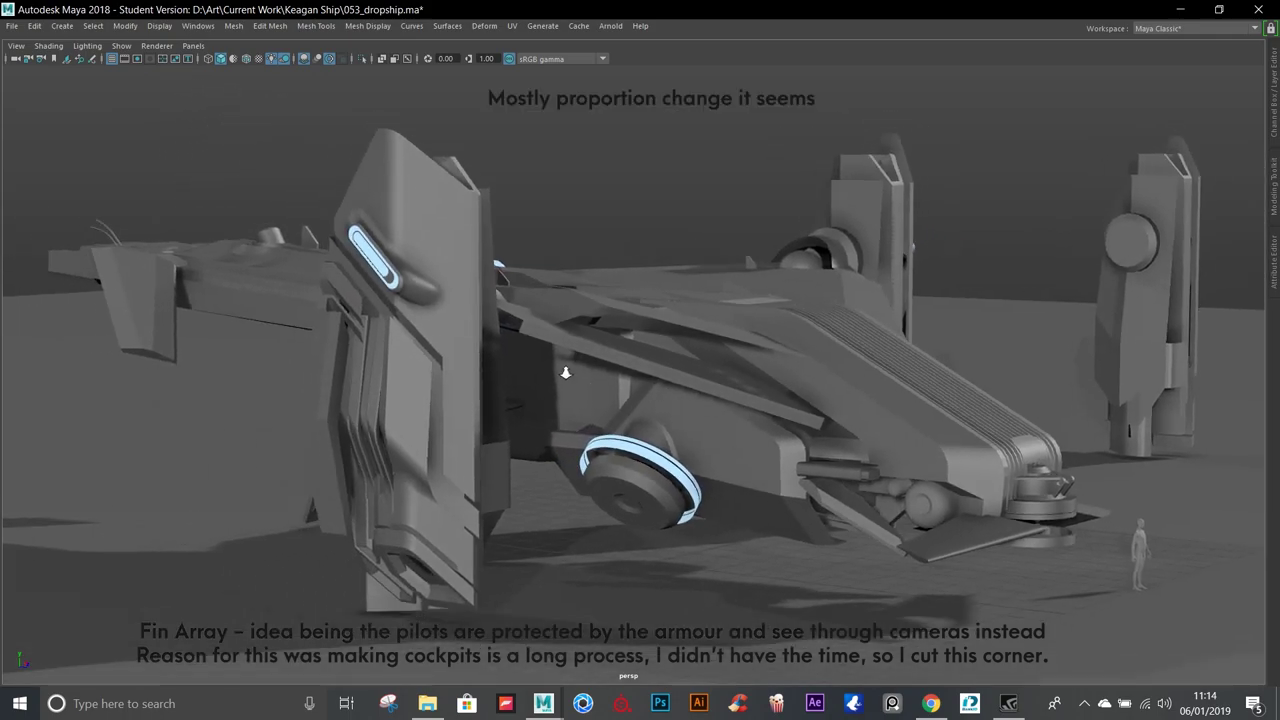
{"action": "mouse_move", "coordinate": [565, 373]}
{"action": "left_mouse_down", "text": "alt"}
{"action": "mouse_move", "coordinate": [377, 361]}
{"action": "mouse_move", "coordinate": [314, 394]}
{"action": "mouse_move", "coordinate": [469, 410]}
{"action": "left_mouse_up", "text": "alt"}
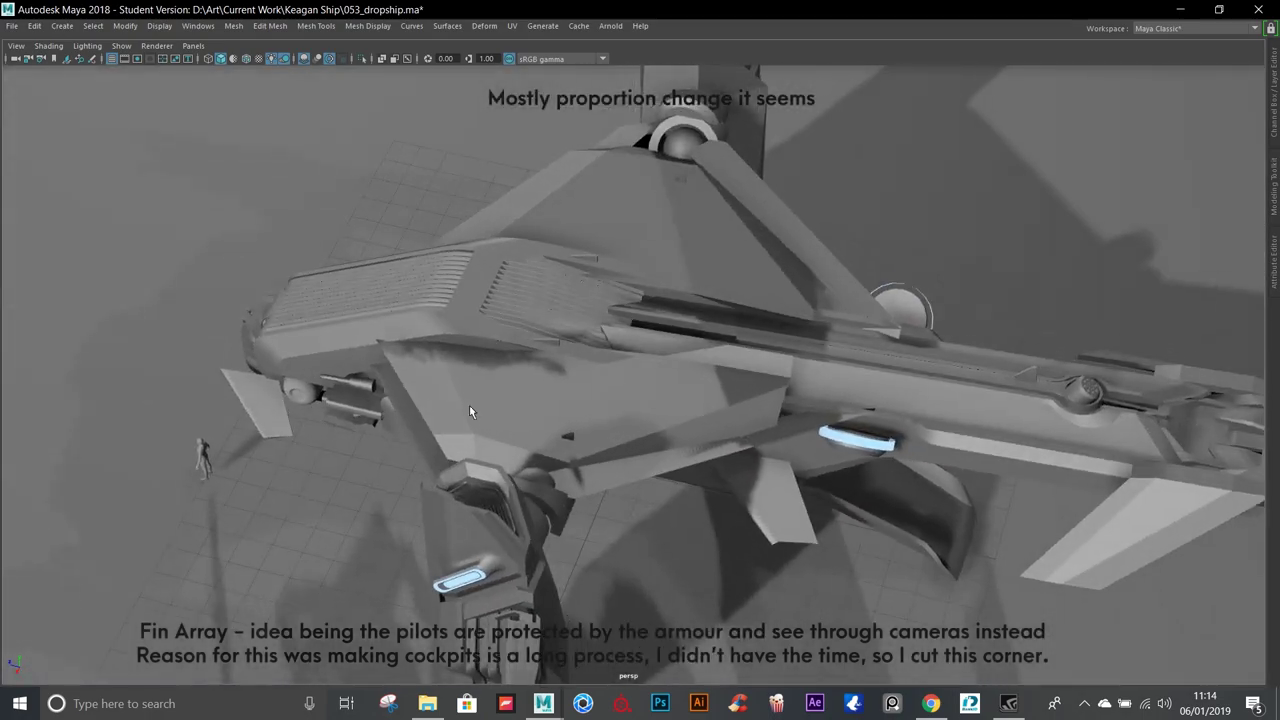
{"action": "left_click_drag", "start_coordinate": [776, 428], "coordinate": [697, 386], "text": "alt"}
{"action": "left_click_drag", "start_coordinate": [705, 381], "coordinate": [485, 664], "text": "alt"}
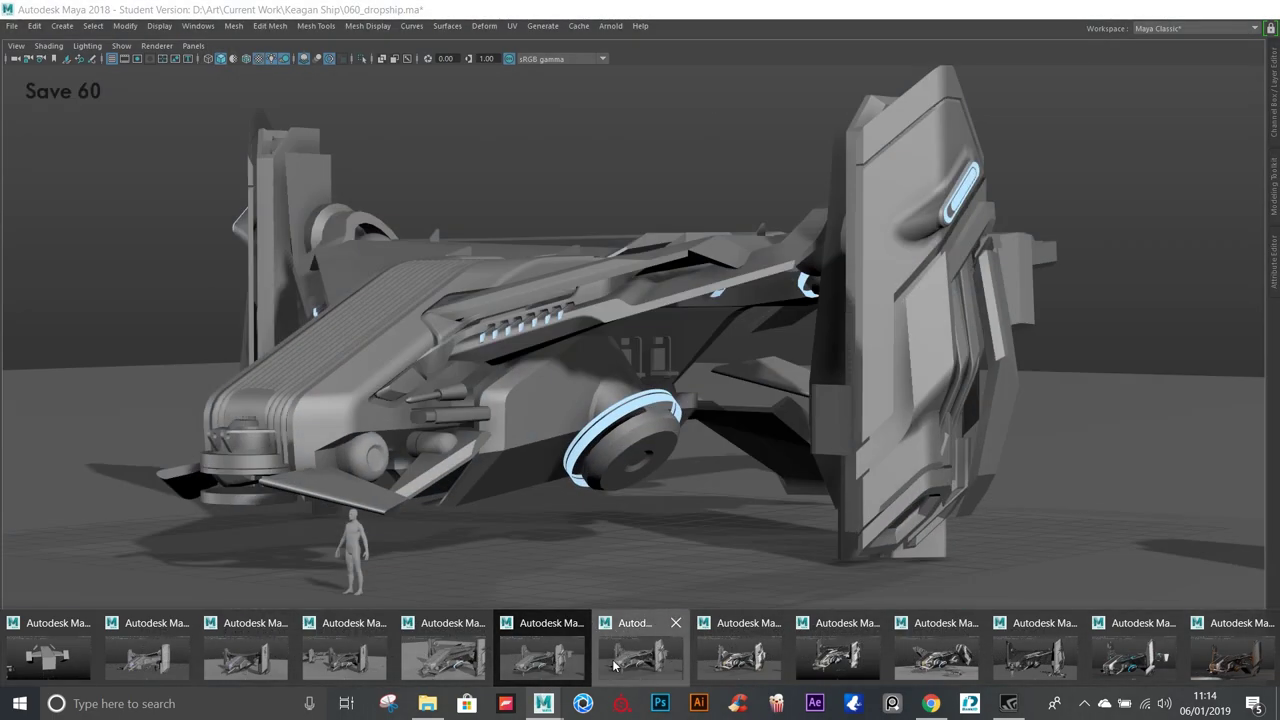
Switch to 060_dropship and select both orange rear vent pieces.
{"action": "left_click", "coordinate": [614, 660]}
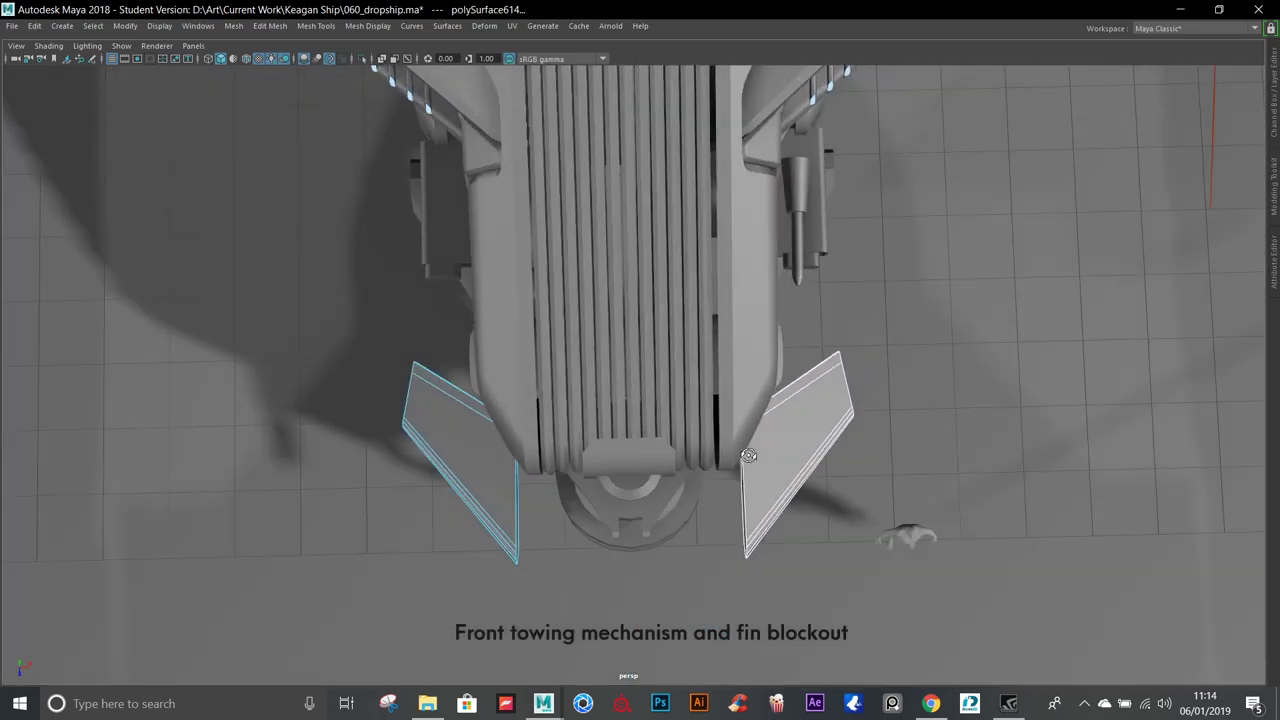
{"action": "scroll", "coordinate": [905, 337], "scroll_direction": "down", "scroll_amount": 3}
{"action": "mouse_move", "coordinate": [905, 337]}
{"action": "left_mouse_down", "text": "alt"}
{"action": "mouse_move", "coordinate": [635, 249]}
{"action": "mouse_move", "coordinate": [737, 523]}
{"action": "left_mouse_up", "text": "alt"}
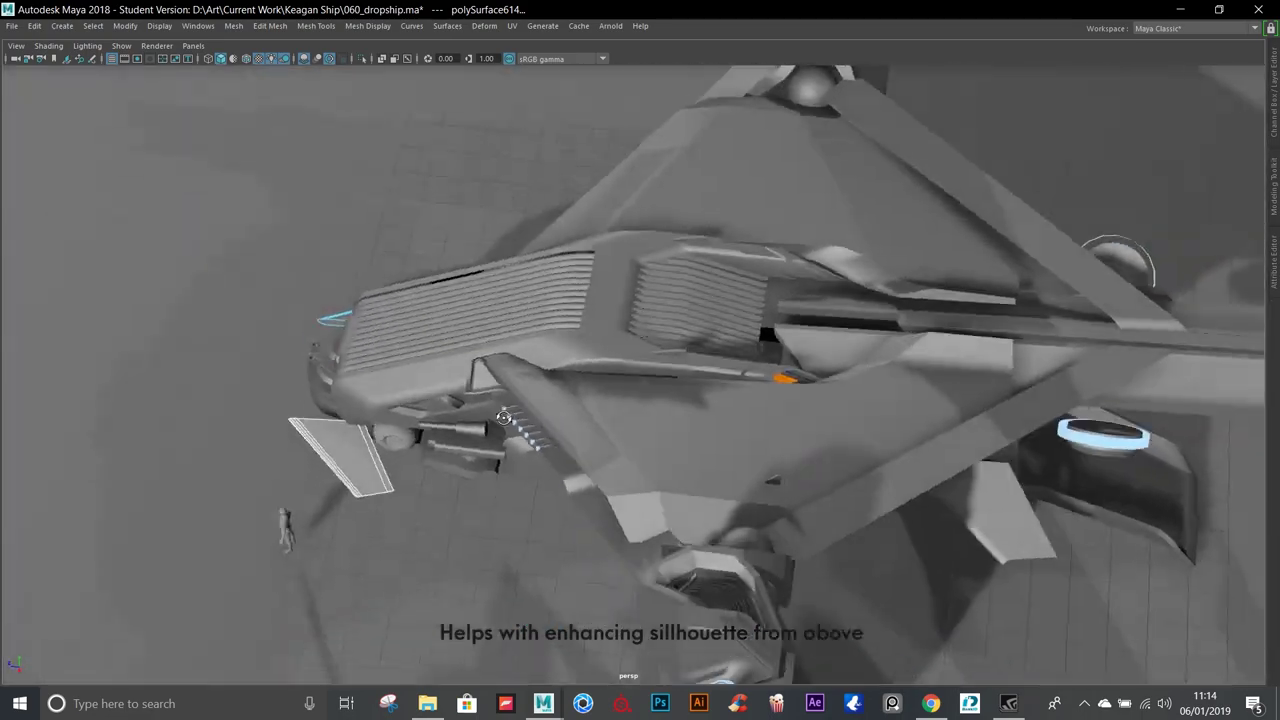
{"action": "scroll", "coordinate": [737, 523], "scroll_direction": "up", "scroll_amount": 5}
{"action": "right_click_drag", "start_coordinate": [782, 540], "coordinate": [578, 422], "text": "alt"}
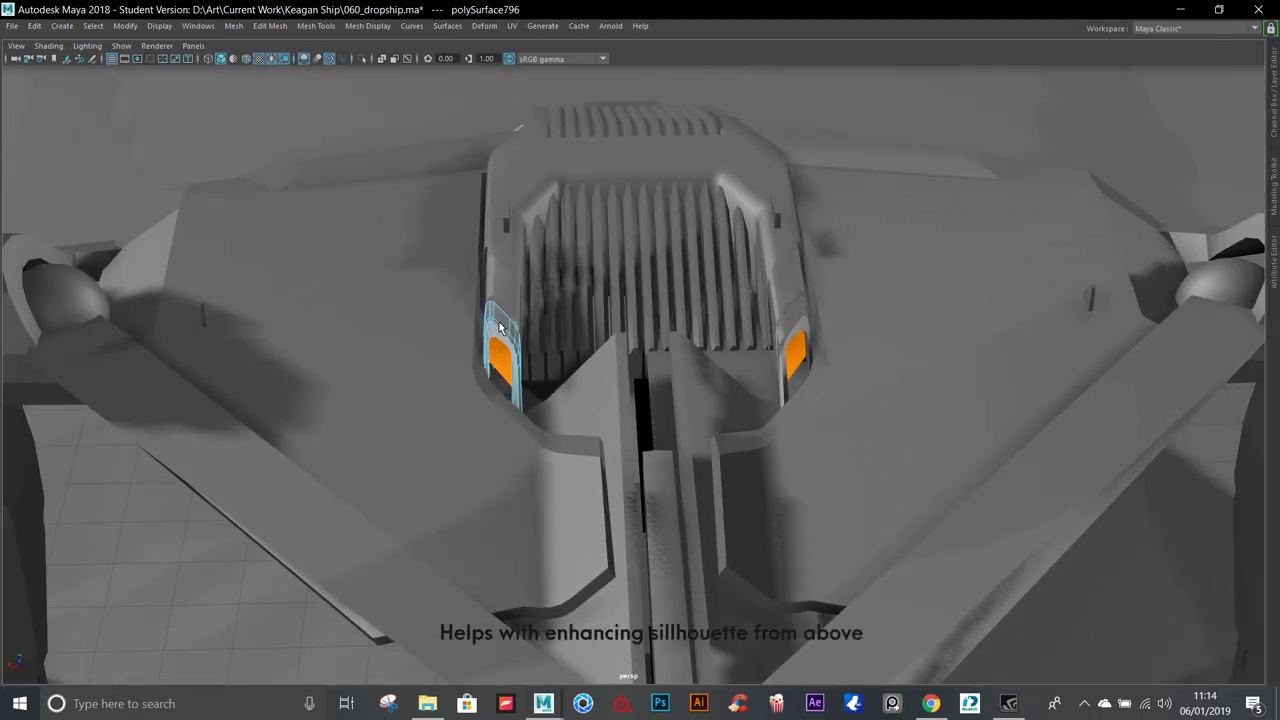
{"action": "left_click", "coordinate": [805, 320], "text": "shift"}
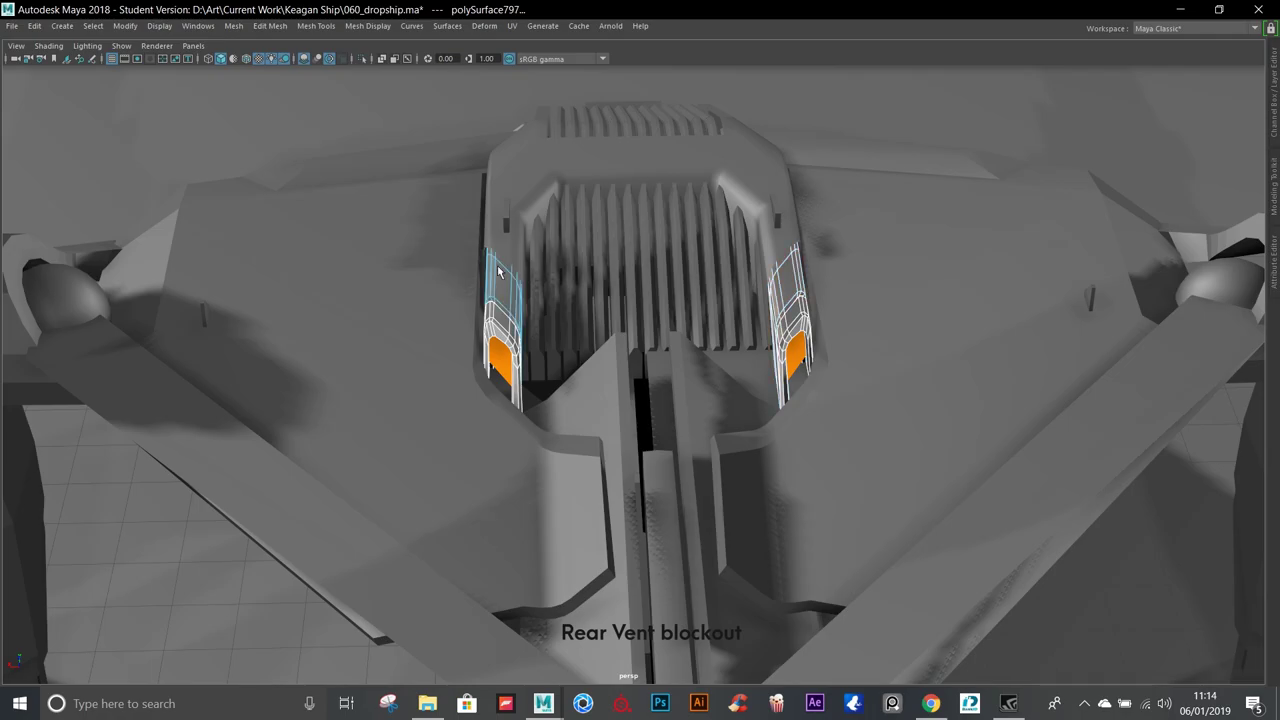
Orbit around the rear vent out to wide side and rear views of the ship.
{"action": "left_click_drag", "start_coordinate": [709, 323], "coordinate": [603, 232], "text": "alt"}
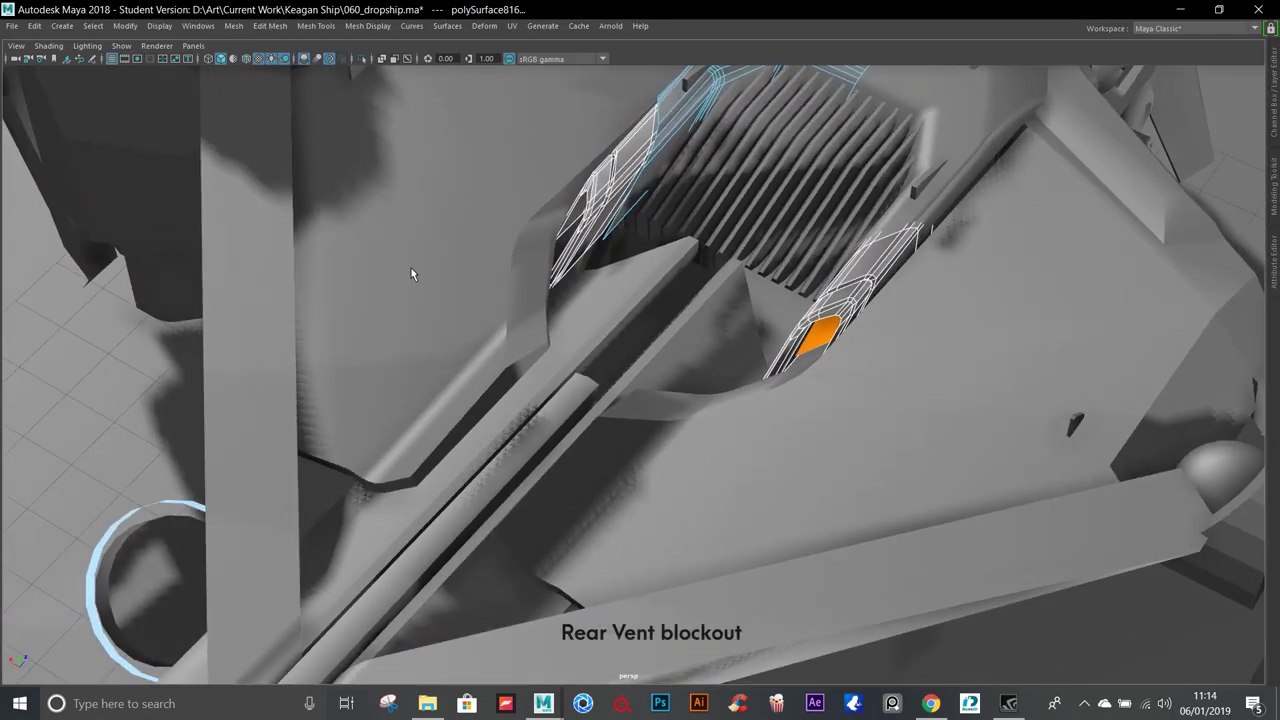
{"action": "left_click_drag", "start_coordinate": [412, 274], "coordinate": [343, 233], "text": "alt"}
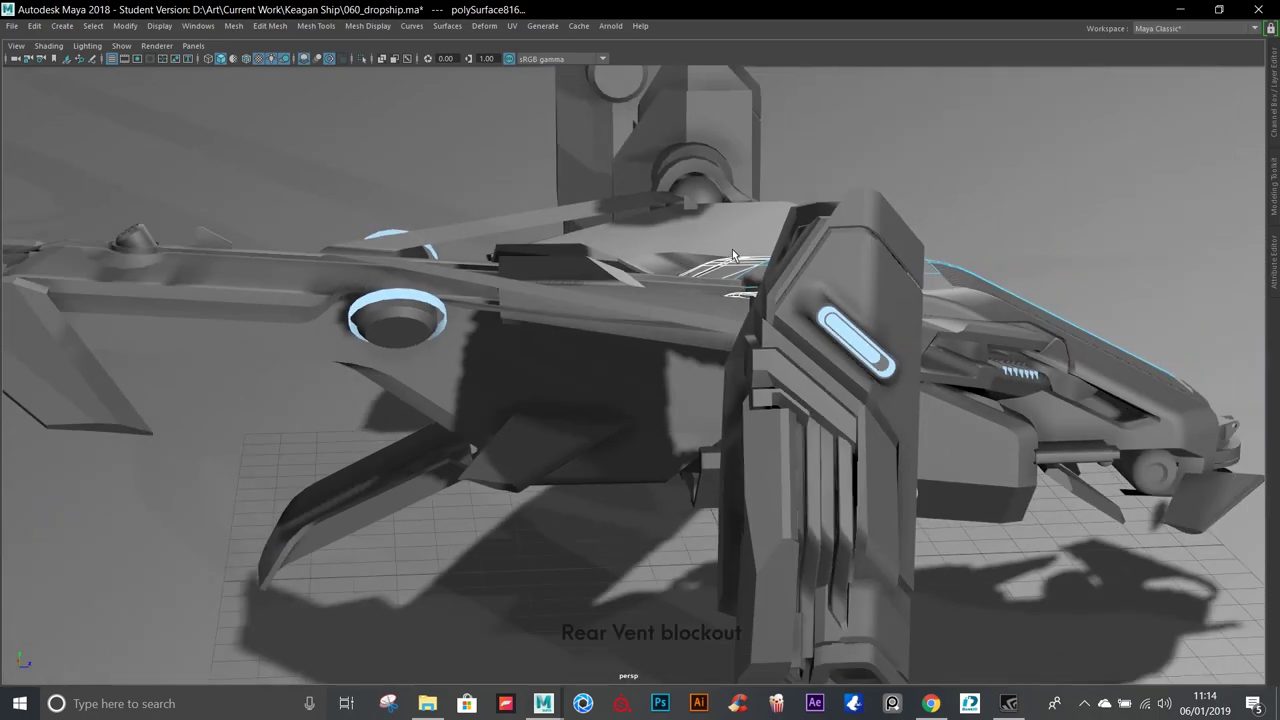
{"action": "left_click_drag", "start_coordinate": [732, 250], "coordinate": [695, 248], "text": "alt"}
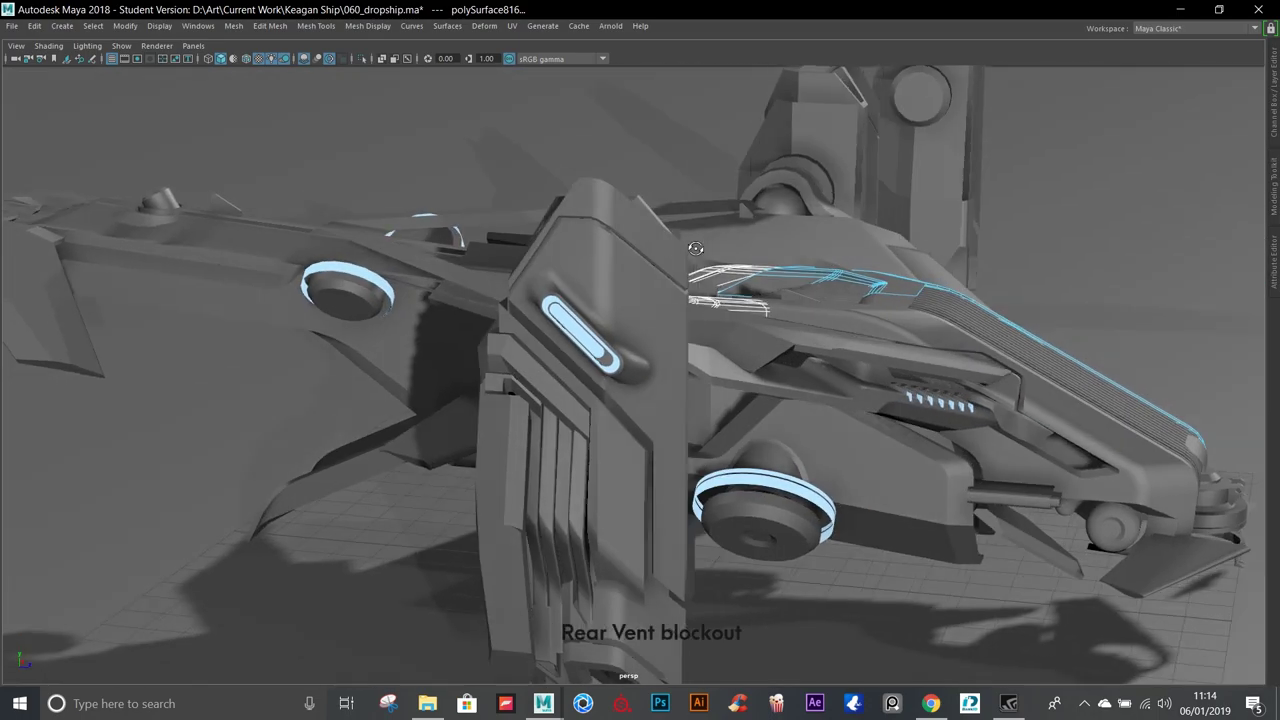
{"action": "mouse_move", "coordinate": [480, 290]}
{"action": "left_mouse_down", "text": "alt"}
{"action": "mouse_move", "coordinate": [777, 306]}
{"action": "mouse_move", "coordinate": [500, 260]}
{"action": "mouse_move", "coordinate": [600, 266]}
{"action": "mouse_move", "coordinate": [660, 330]}
{"action": "mouse_move", "coordinate": [615, 446]}
{"action": "mouse_move", "coordinate": [470, 260]}
{"action": "left_mouse_up", "text": "alt"}
{"action": "scroll", "coordinate": [660, 330], "scroll_direction": "up", "scroll_amount": 5}
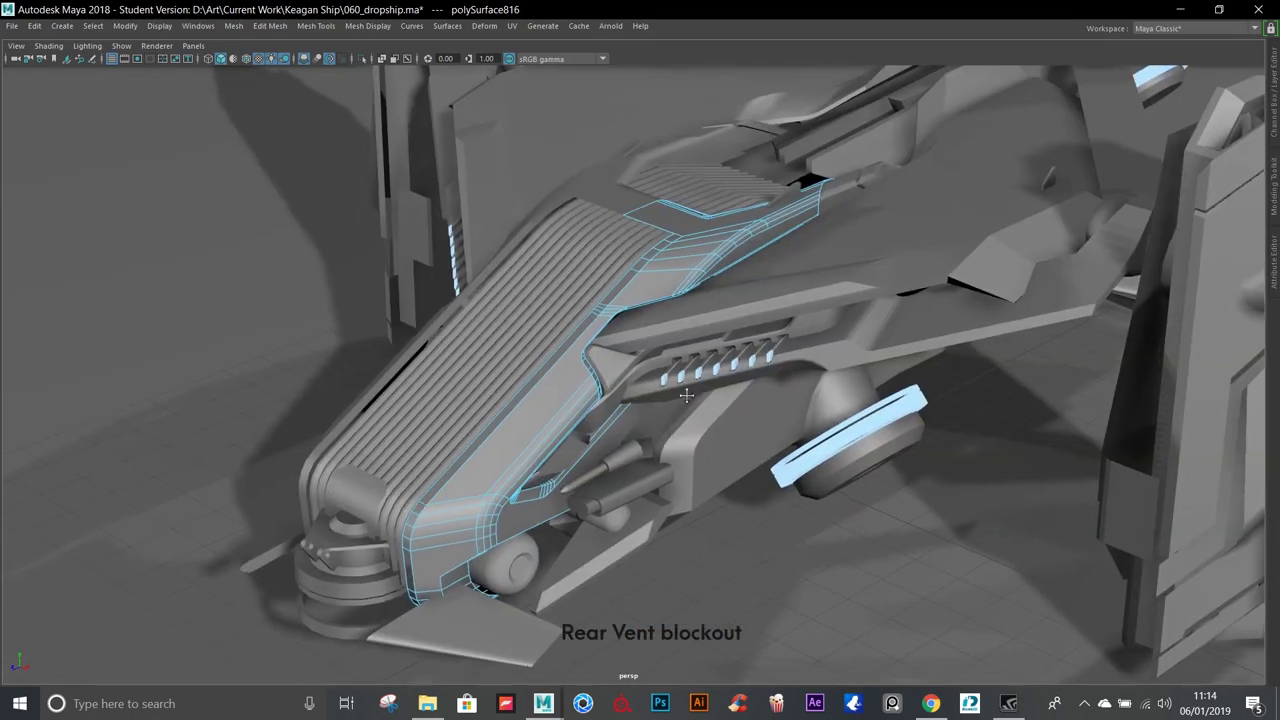
Isolate the selected vent piece, inspect it, then restore and frame the whole dropship.
{"action": "left_click", "coordinate": [363, 59]}
{"action": "left_click_drag", "start_coordinate": [725, 304], "coordinate": [629, 258], "text": "alt"}
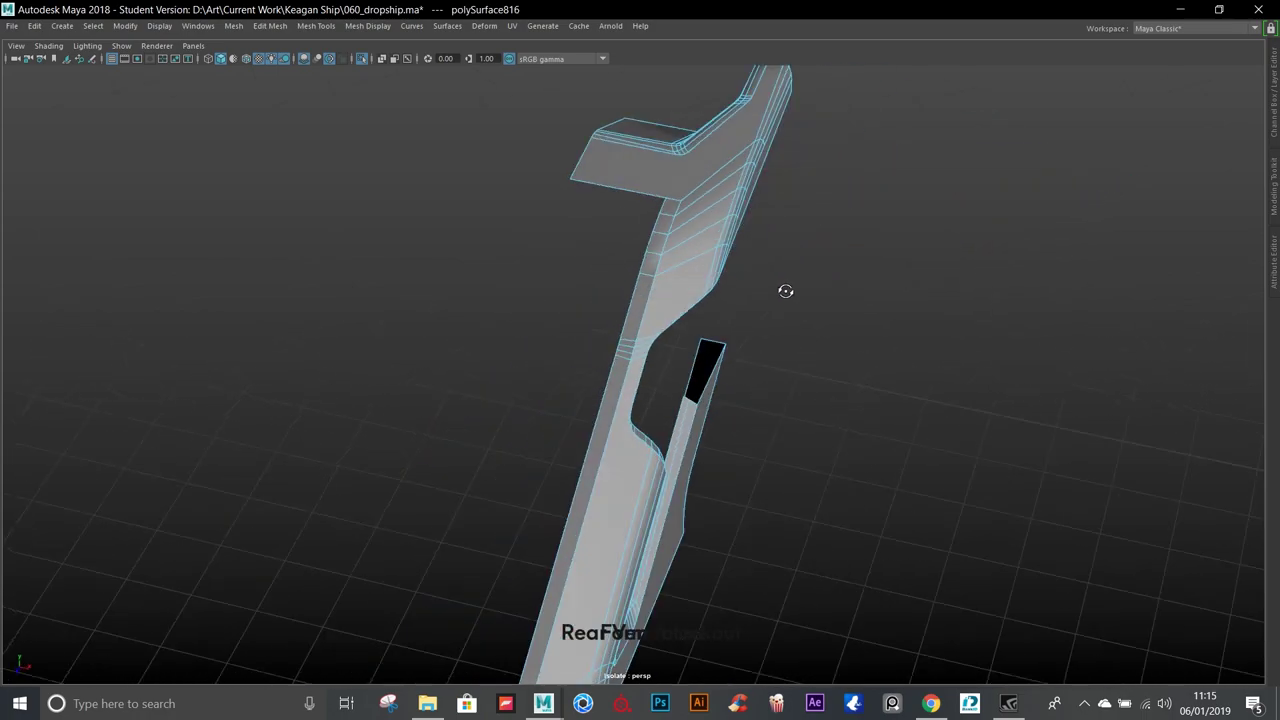
{"action": "key", "text": "ctrl+1"}
{"action": "key", "text": "a"}
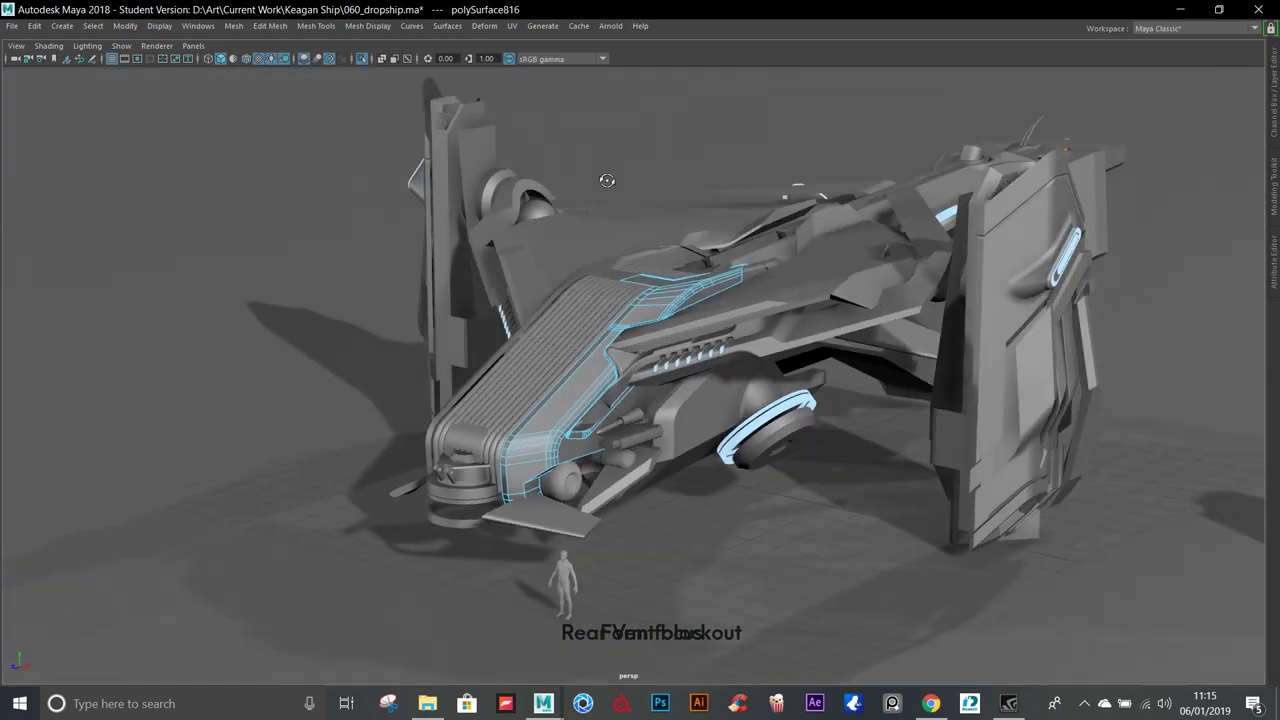
{"action": "mouse_move", "coordinate": [600, 222]}
{"action": "left_mouse_down", "text": "alt"}
{"action": "mouse_move", "coordinate": [724, 272]}
{"action": "mouse_move", "coordinate": [765, 143]}
{"action": "mouse_move", "coordinate": [738, 155]}
{"action": "mouse_move", "coordinate": [556, 650]}
{"action": "left_mouse_up", "text": "alt"}
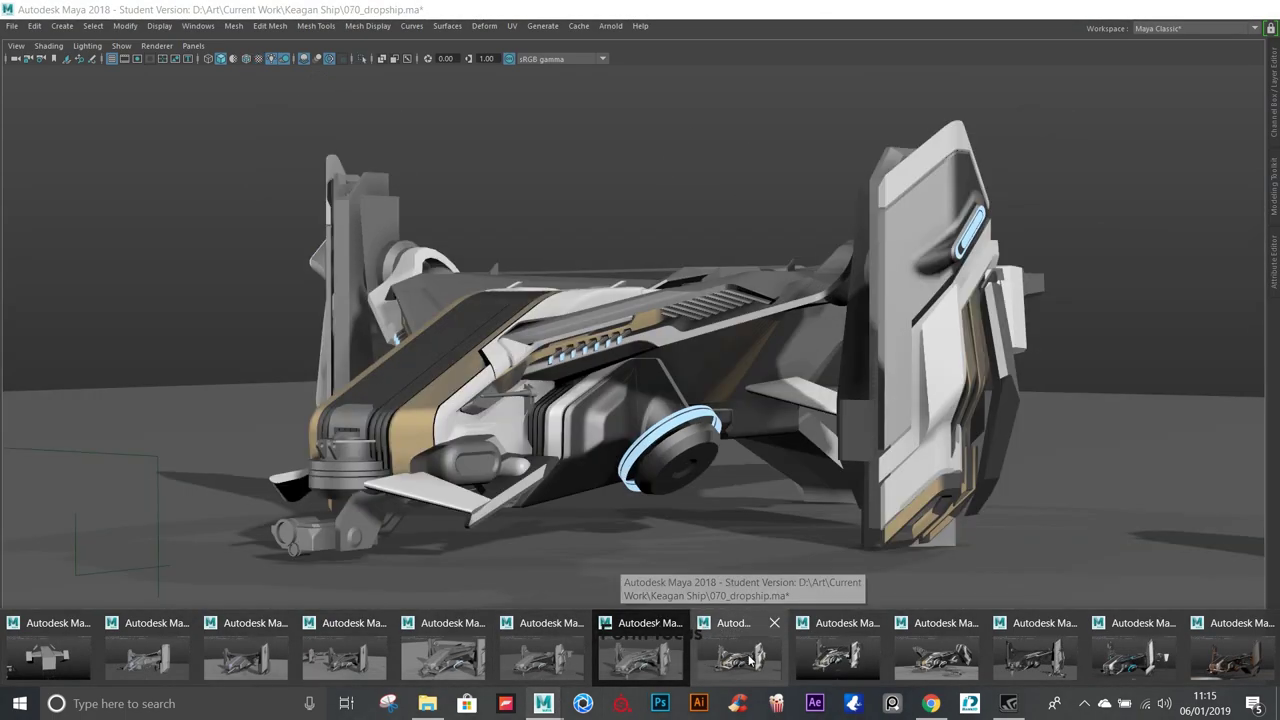
Switch to 070_dropship and orbit around its tail, closing in on the vented panel.
{"action": "left_click", "coordinate": [742, 652]}
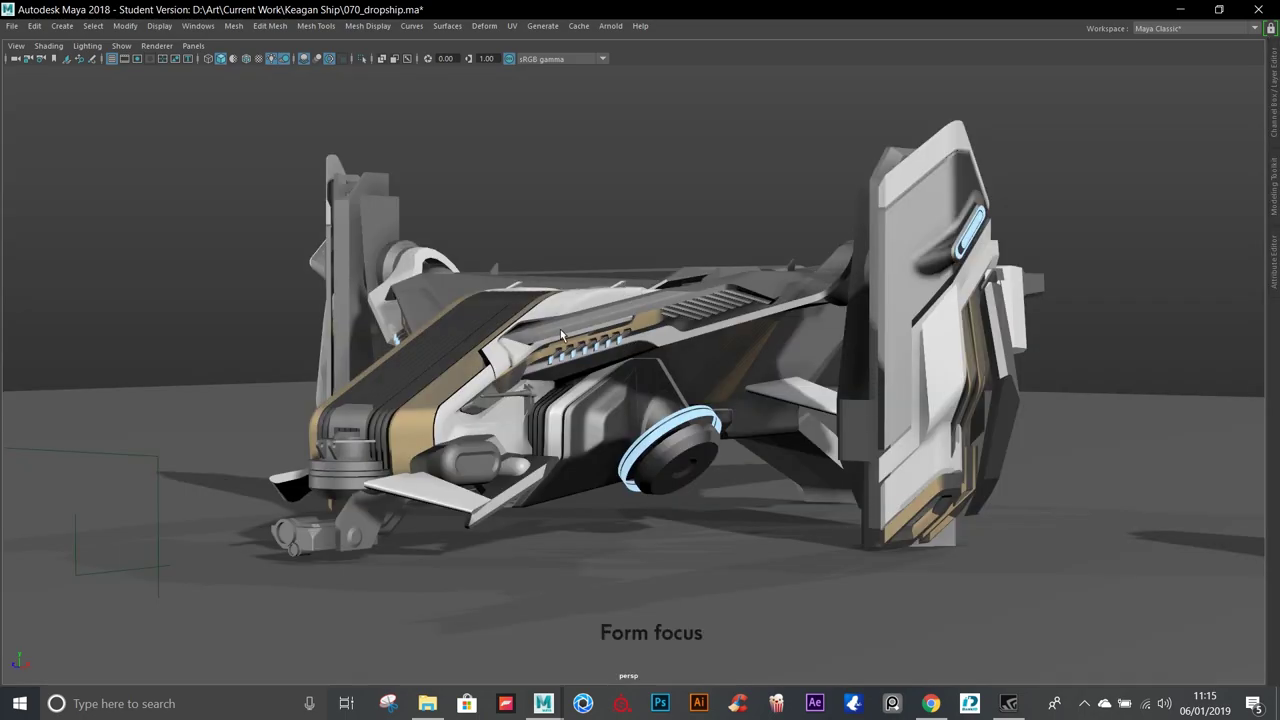
{"action": "left_click_drag", "start_coordinate": [560, 329], "coordinate": [822, 347], "text": "alt"}
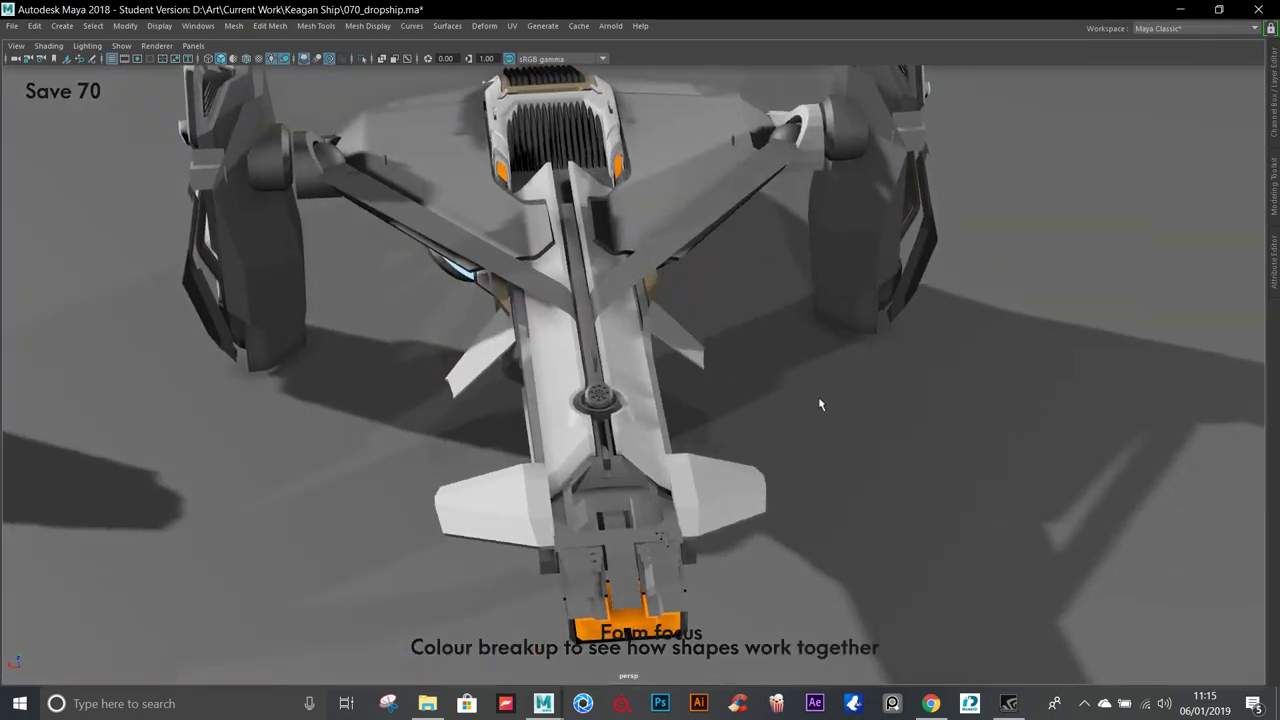
{"action": "mouse_move", "coordinate": [822, 347]}
{"action": "left_mouse_down", "text": "alt"}
{"action": "mouse_move", "coordinate": [667, 467]}
{"action": "mouse_move", "coordinate": [840, 371]}
{"action": "mouse_move", "coordinate": [659, 333]}
{"action": "mouse_move", "coordinate": [686, 380]}
{"action": "mouse_move", "coordinate": [516, 310]}
{"action": "left_mouse_up", "text": "alt"}
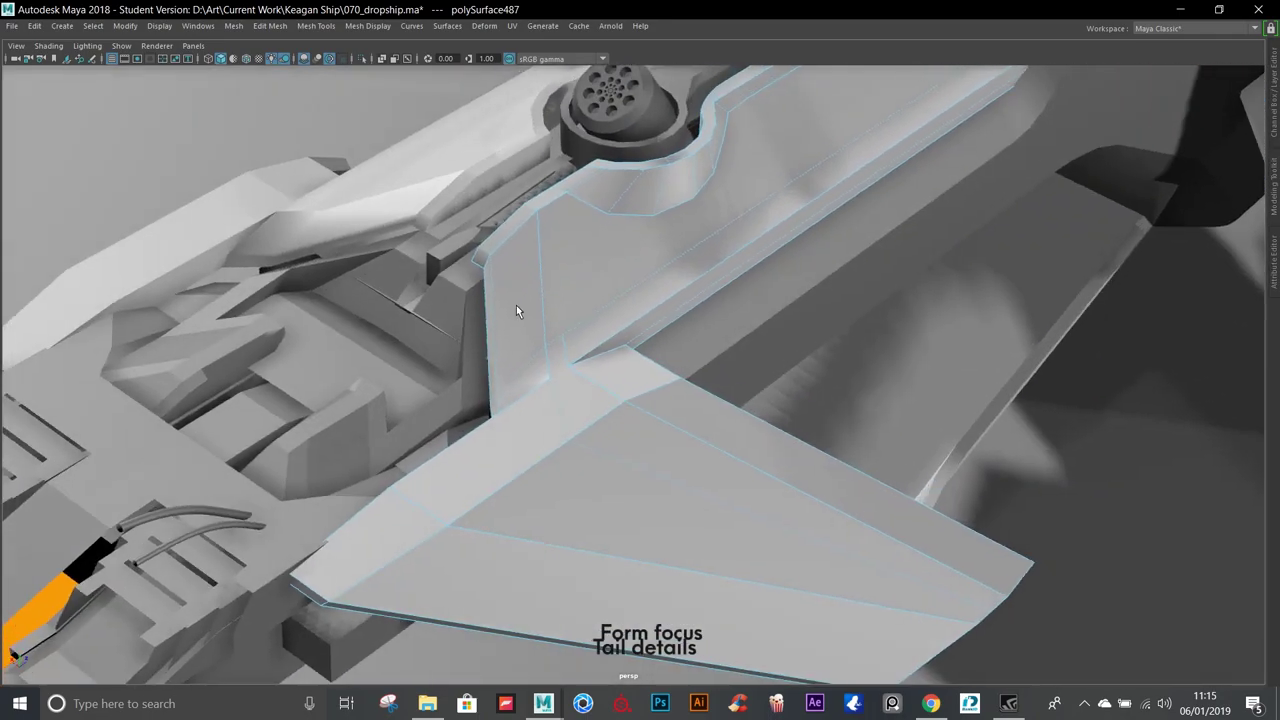
{"action": "left_click_drag", "start_coordinate": [745, 347], "coordinate": [686, 234], "text": "alt"}
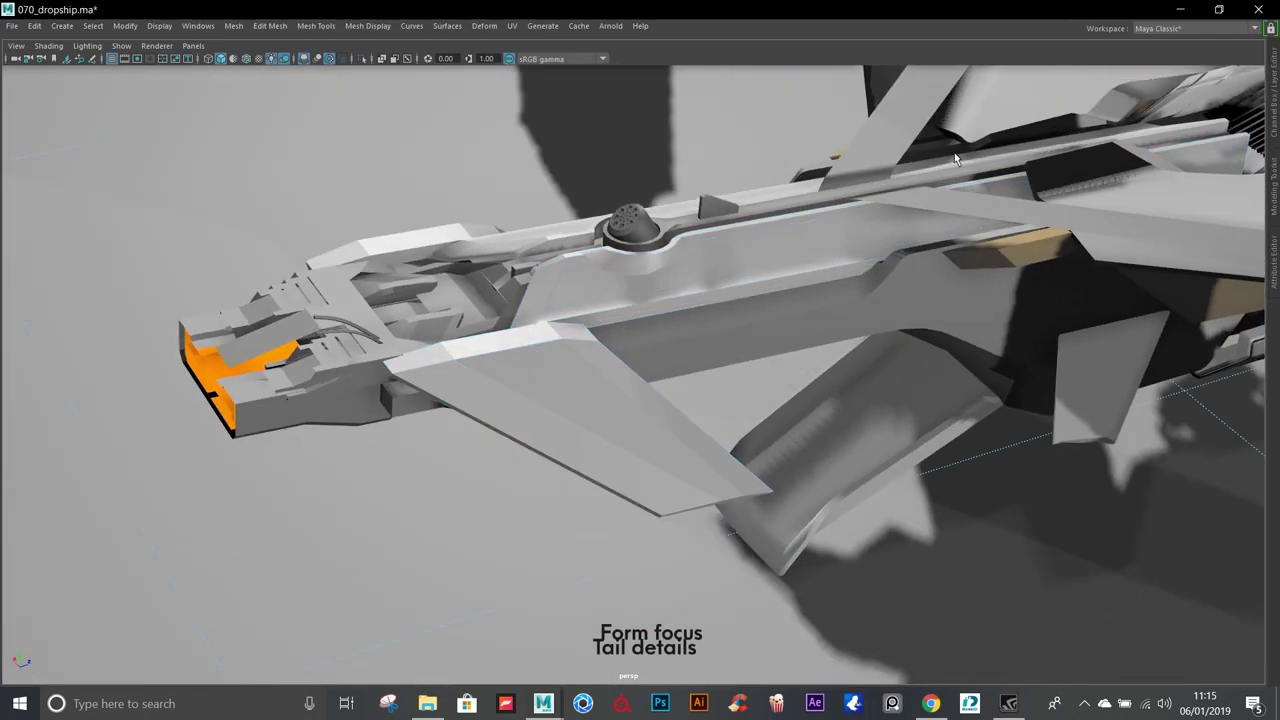
{"action": "left_click_drag", "start_coordinate": [955, 160], "coordinate": [265, 348], "text": "alt"}
{"action": "mouse_move", "coordinate": [1031, 219]}
{"action": "left_mouse_down", "text": "alt"}
{"action": "mouse_move", "coordinate": [971, 257]}
{"action": "mouse_move", "coordinate": [777, 329]}
{"action": "mouse_move", "coordinate": [825, 468]}
{"action": "mouse_move", "coordinate": [806, 466]}
{"action": "mouse_move", "coordinate": [857, 434]}
{"action": "mouse_move", "coordinate": [562, 332]}
{"action": "left_mouse_up", "text": "alt"}
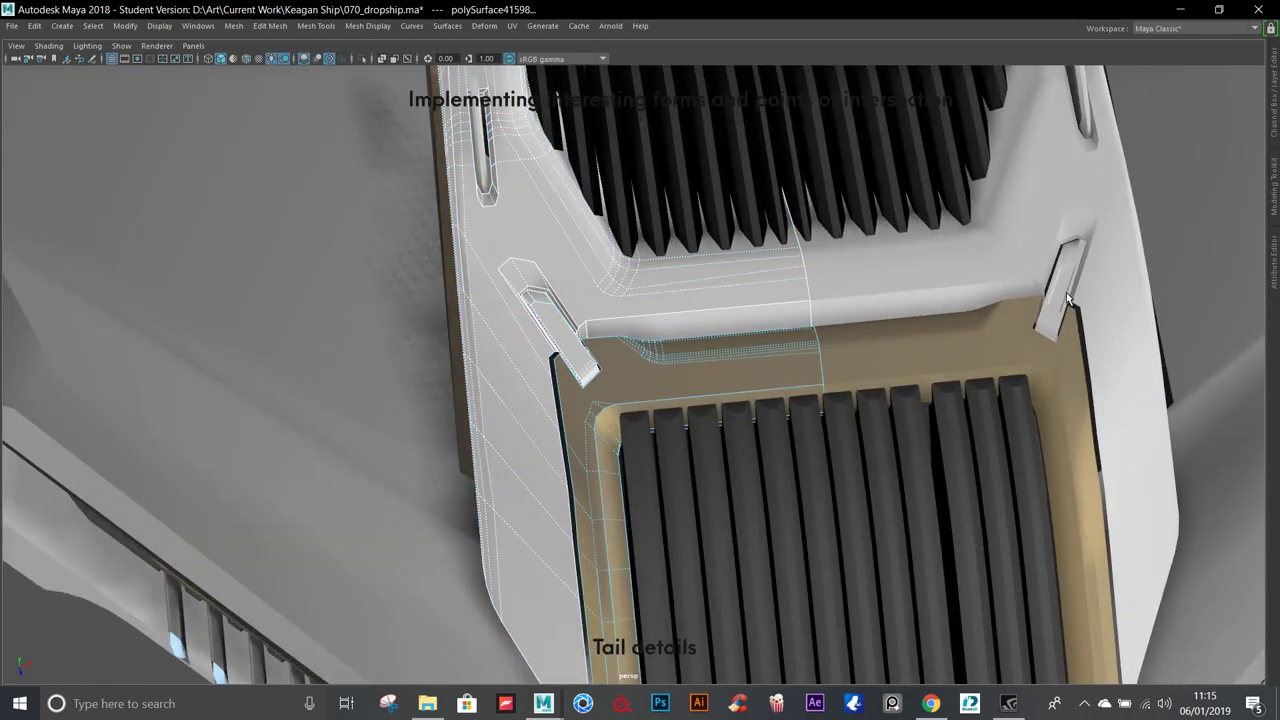
{"action": "right_click_drag", "start_coordinate": [1077, 112], "coordinate": [766, 194], "text": "alt"}
{"action": "left_click_drag", "start_coordinate": [766, 194], "coordinate": [697, 375], "text": "alt"}
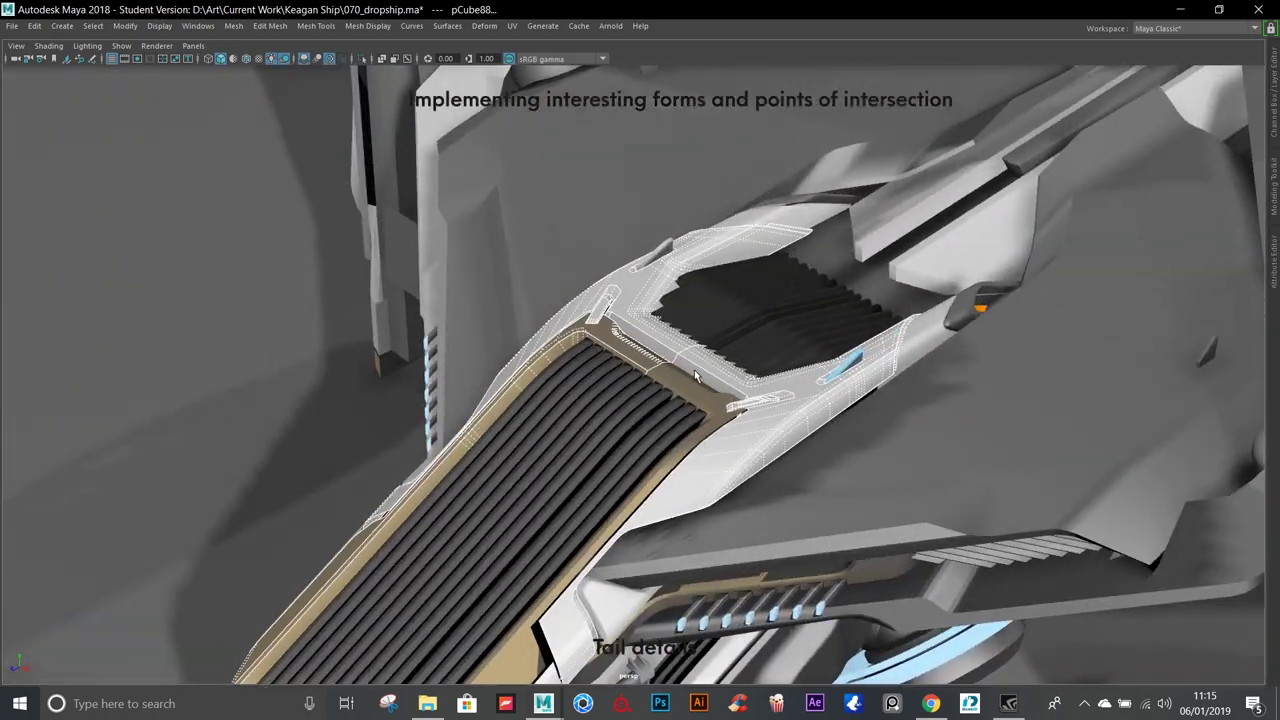
Isolate the tail piece, view it from the front, then pull back to the full ship.
{"action": "left_click", "coordinate": [363, 59]}
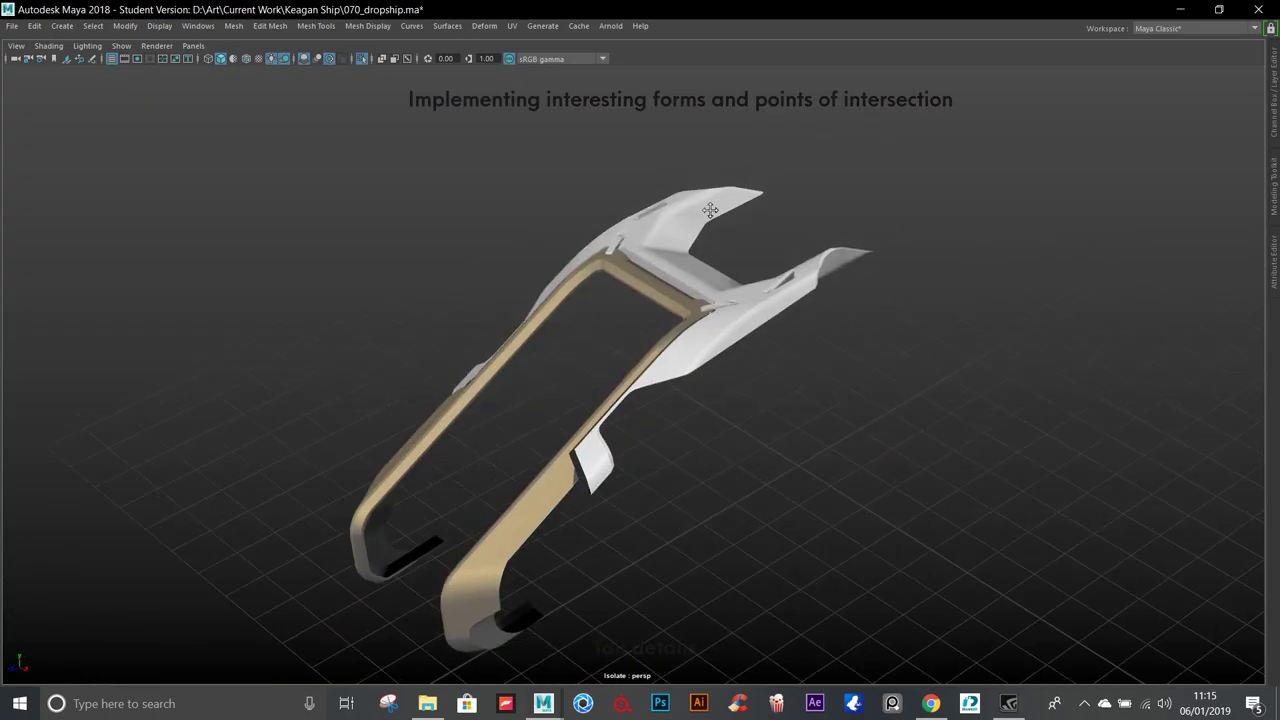
{"action": "mouse_move", "coordinate": [710, 210]}
{"action": "left_mouse_down", "text": "alt"}
{"action": "mouse_move", "coordinate": [529, 388]}
{"action": "mouse_move", "coordinate": [737, 371]}
{"action": "mouse_move", "coordinate": [789, 229]}
{"action": "left_mouse_up", "text": "alt"}
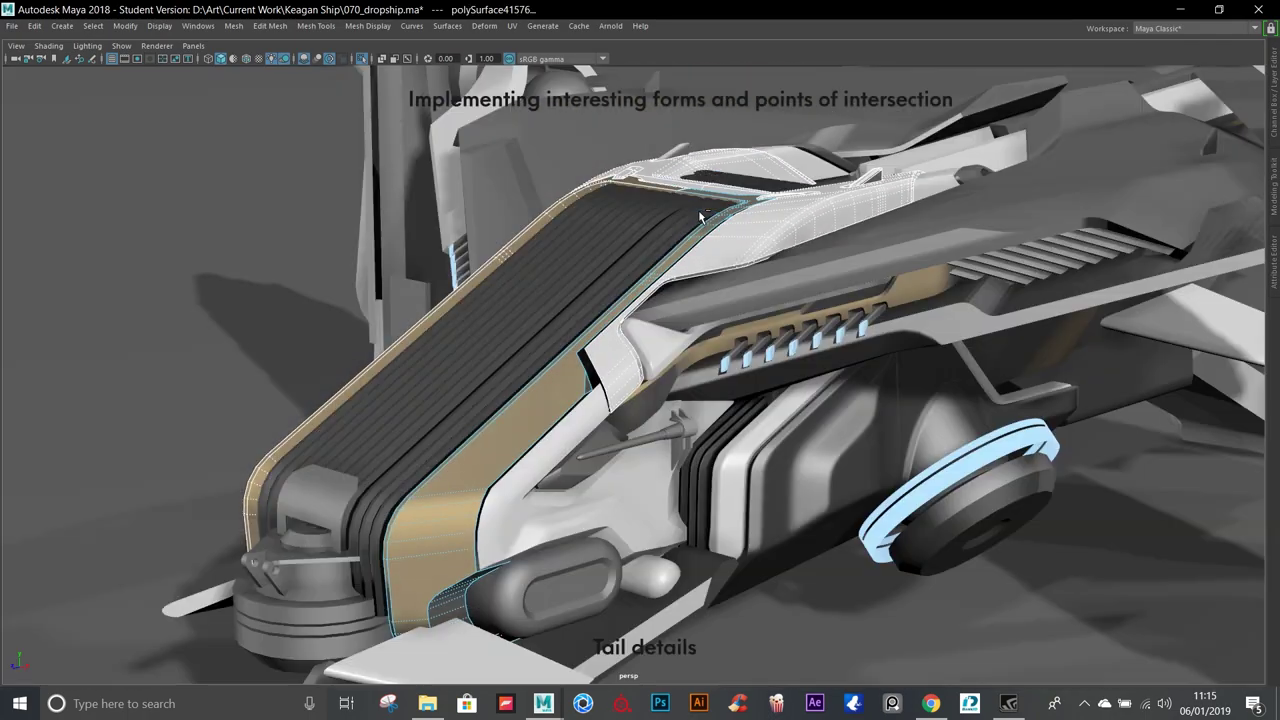
{"action": "left_click_drag", "start_coordinate": [903, 138], "coordinate": [771, 269], "text": "alt"}
{"action": "right_click_drag", "start_coordinate": [771, 269], "coordinate": [567, 497], "text": "alt"}
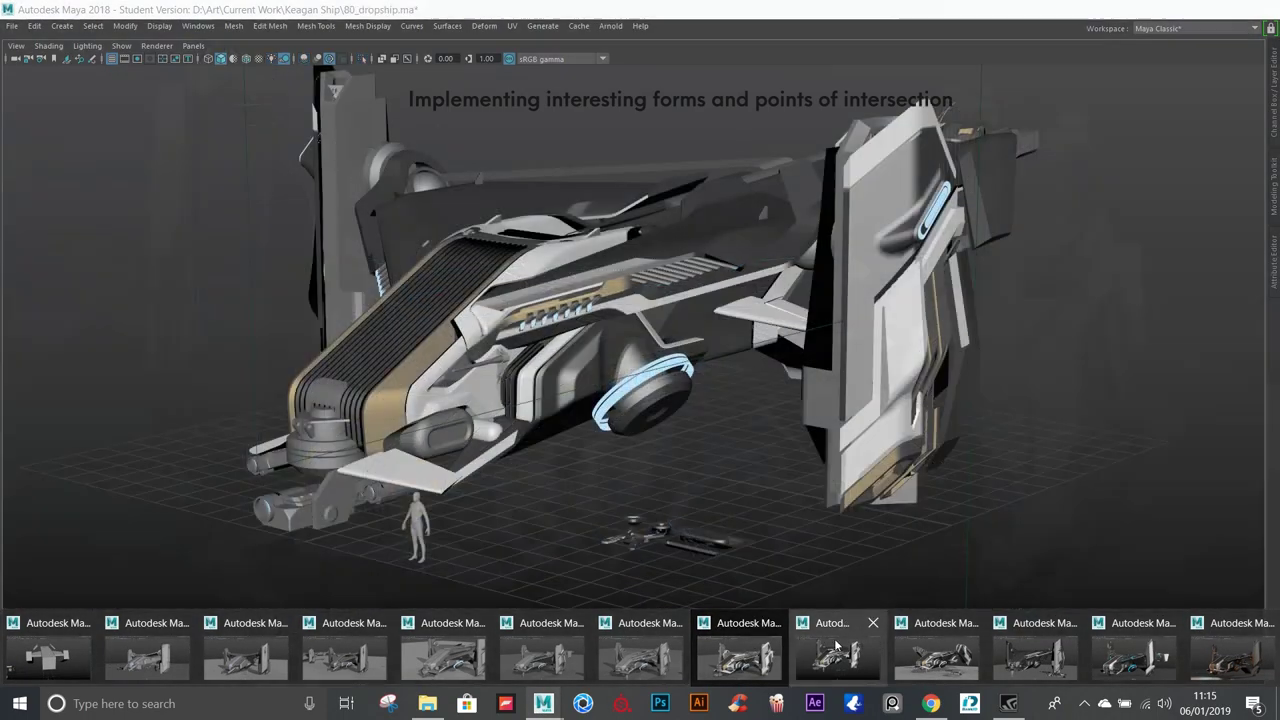
{"action": "mouse_move", "coordinate": [835, 631]}
{"action": "left_mouse_down", "text": "alt"}
{"action": "mouse_move", "coordinate": [687, 356]}
{"action": "mouse_move", "coordinate": [612, 350]}
{"action": "left_mouse_up", "text": "alt"}
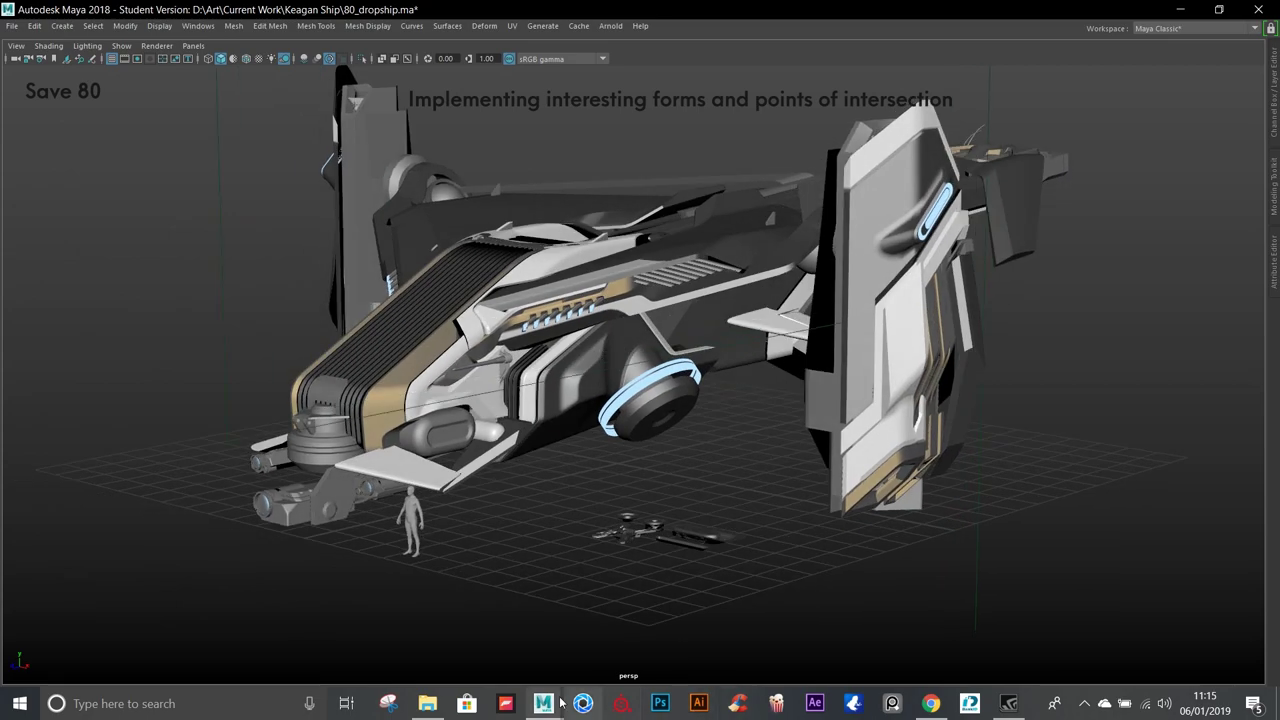
{"action": "left_click", "coordinate": [560, 703]}
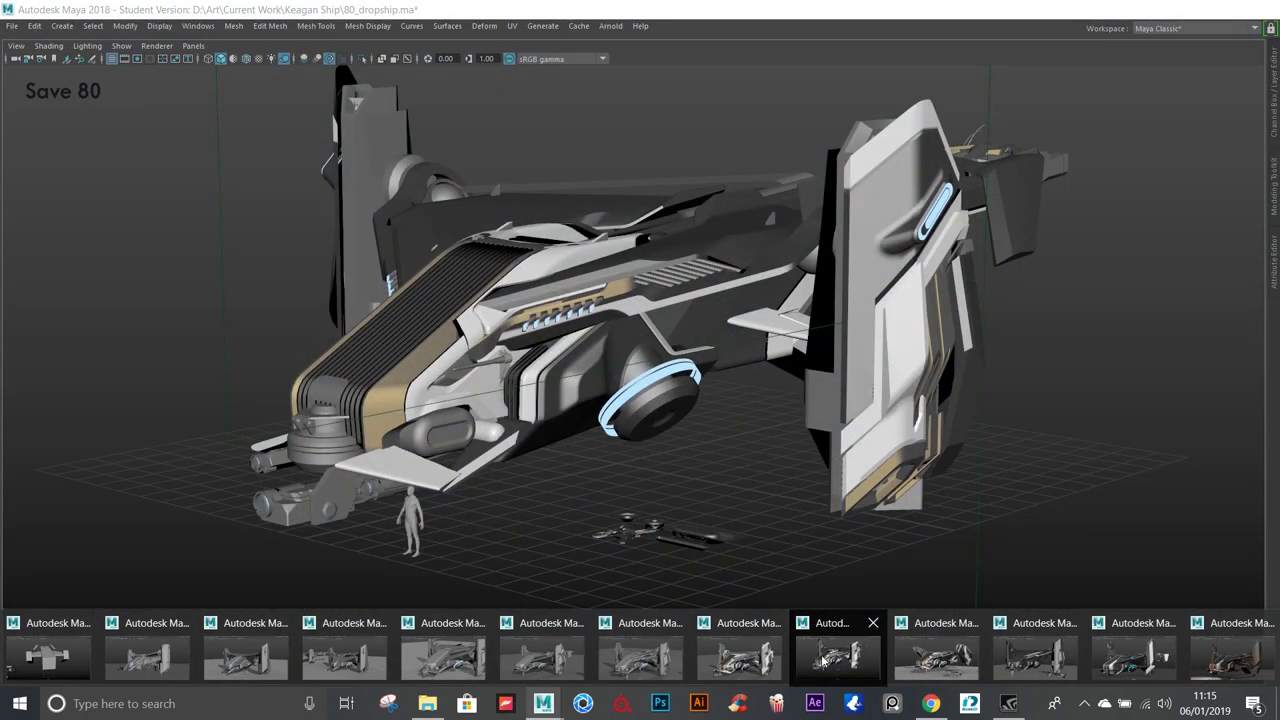
{"action": "left_click", "coordinate": [822, 660]}
{"action": "left_click_drag", "start_coordinate": [599, 462], "coordinate": [678, 368], "text": "alt"}
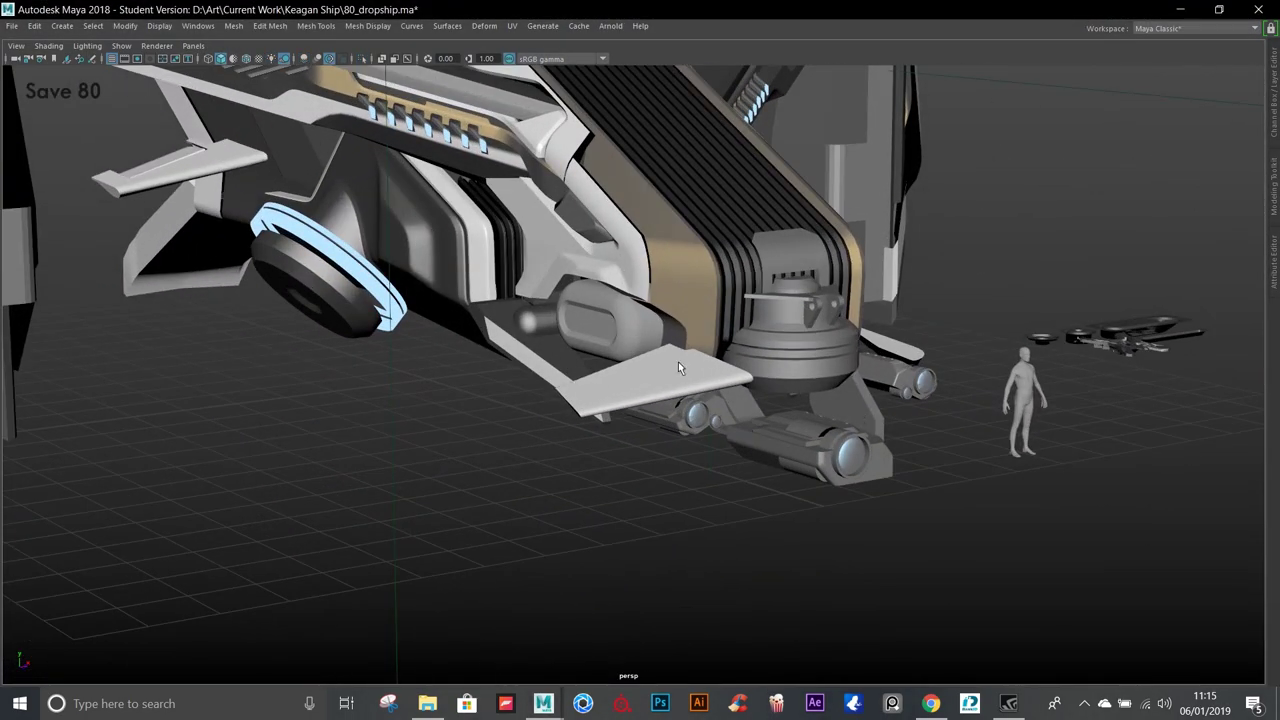
{"action": "left_click", "coordinate": [600, 315]}
{"action": "scroll", "coordinate": [590, 330], "scroll_direction": "up", "scroll_amount": 3}
{"action": "scroll", "coordinate": [572, 330], "scroll_direction": "up", "scroll_amount": 2}
{"action": "left_click", "coordinate": [565, 617]}
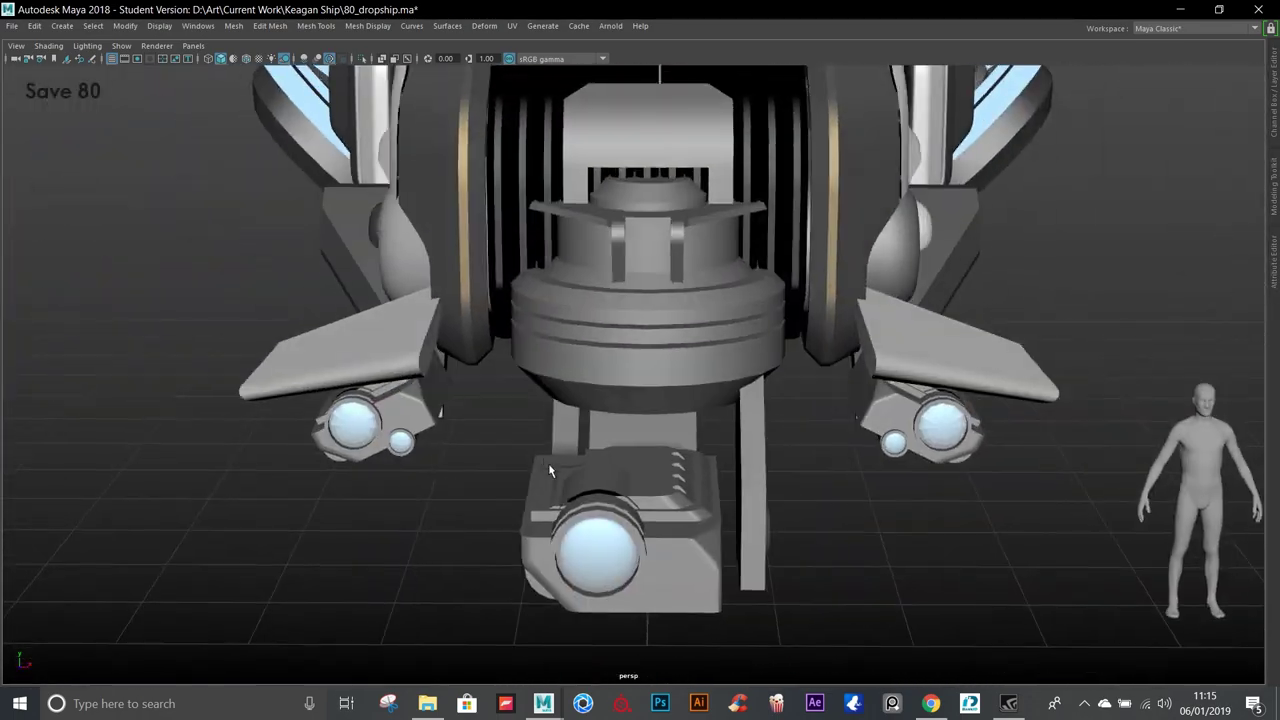
{"action": "mouse_move", "coordinate": [565, 617]}
{"action": "left_mouse_down", "text": "alt"}
{"action": "mouse_move", "coordinate": [666, 493]}
{"action": "mouse_move", "coordinate": [557, 487]}
{"action": "left_mouse_up", "text": "alt"}
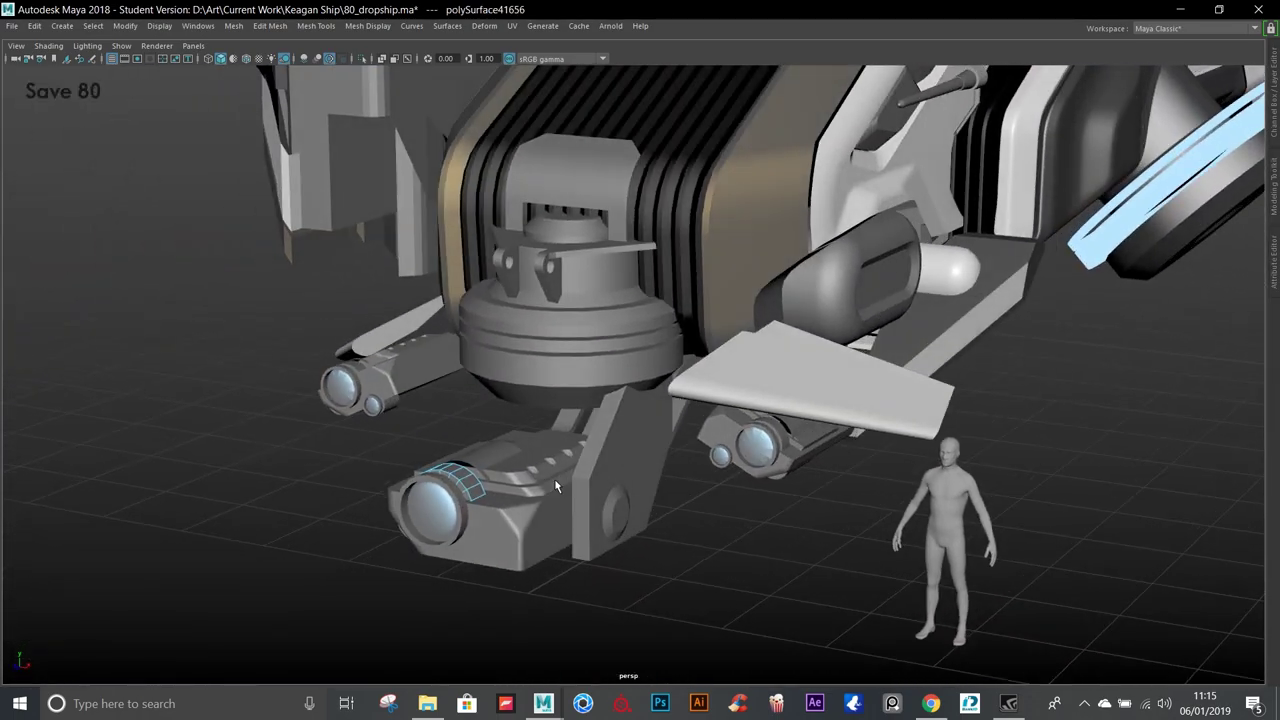
{"action": "left_click_drag", "start_coordinate": [778, 447], "coordinate": [640, 300], "text": "alt"}
{"action": "left_click", "coordinate": [614, 285]}
{"action": "key", "text": "f"}
{"action": "scroll", "coordinate": [929, 340], "scroll_direction": "down", "scroll_amount": 3}
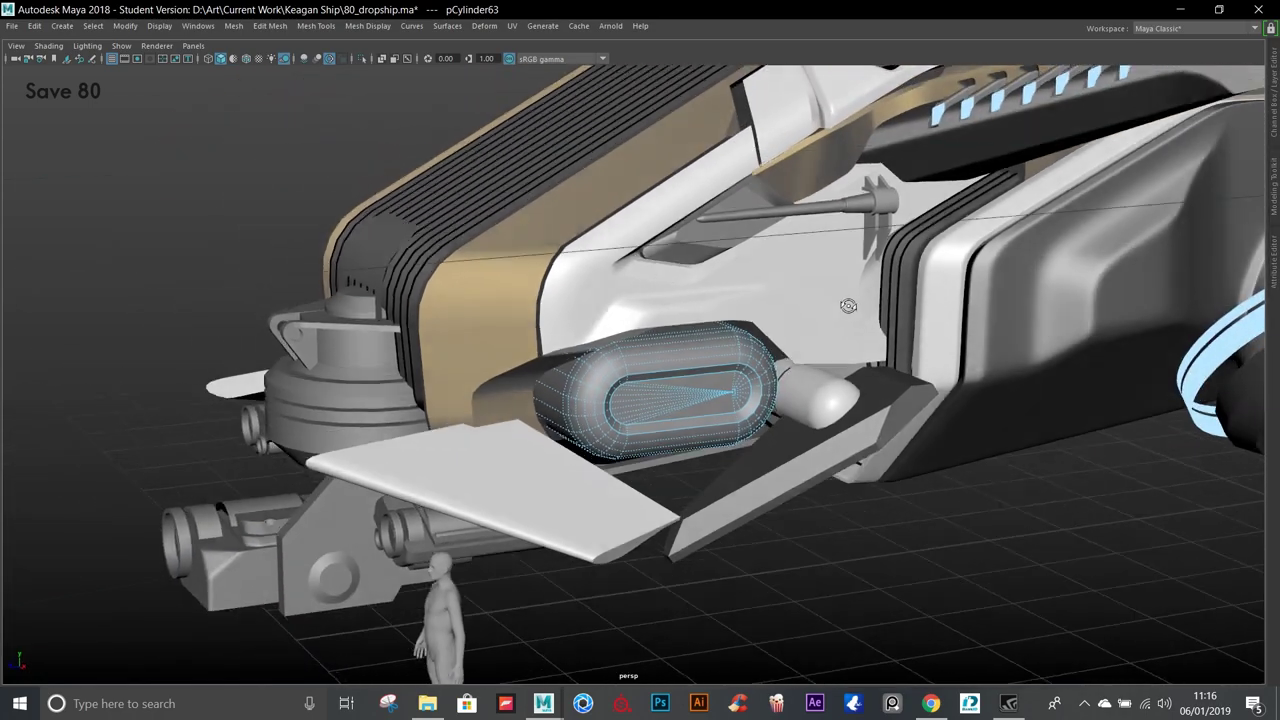
{"action": "left_click_drag", "start_coordinate": [929, 340], "coordinate": [831, 591], "text": "alt"}
{"action": "scroll", "coordinate": [862, 447], "scroll_direction": "up", "scroll_amount": 3}
{"action": "scroll", "coordinate": [760, 400], "scroll_direction": "down", "scroll_amount": 5}
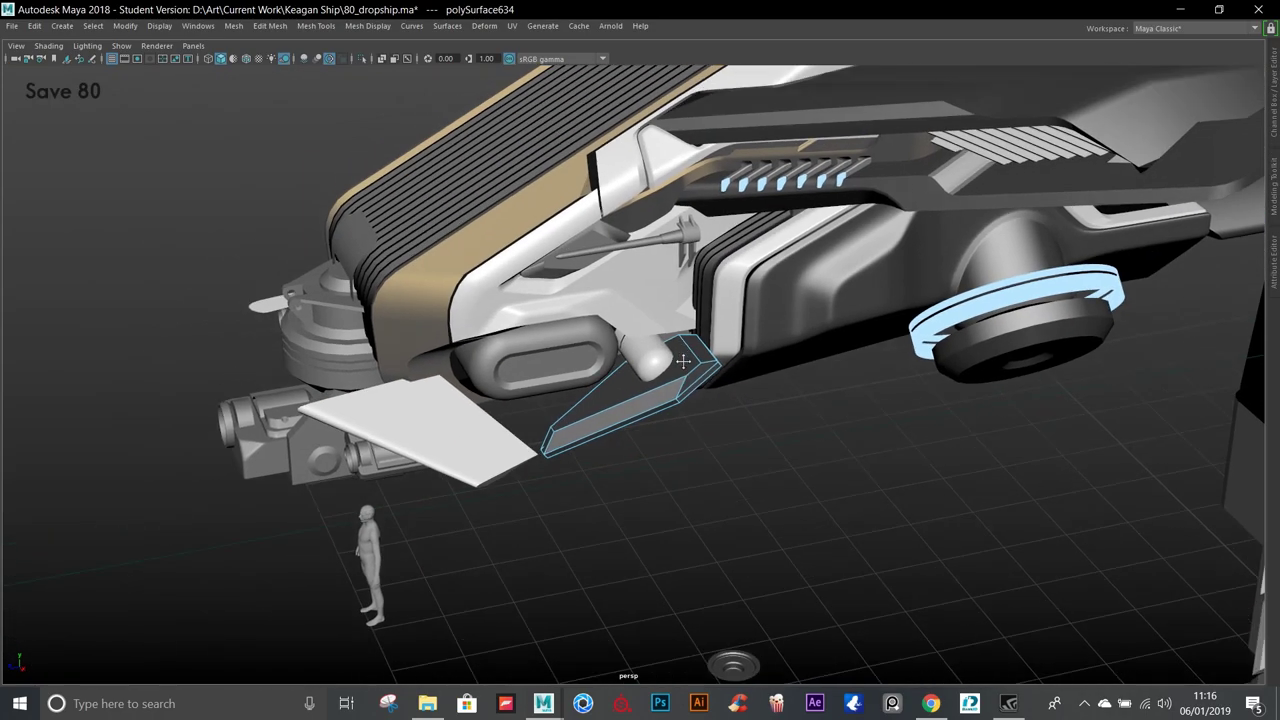
{"action": "scroll", "coordinate": [590, 321], "scroll_direction": "up", "scroll_amount": 4}
{"action": "left_click", "coordinate": [594, 325]}
{"action": "key", "text": "f"}
{"action": "scroll", "coordinate": [656, 283], "scroll_direction": "down", "scroll_amount": 4}
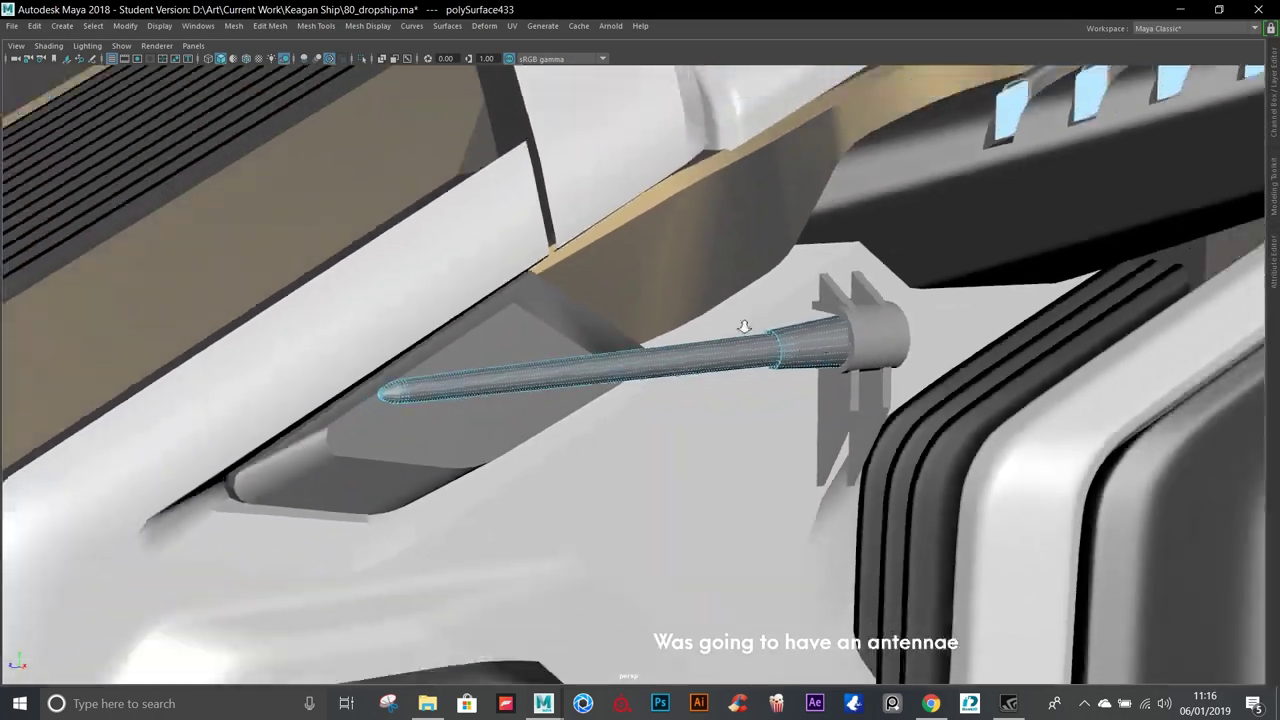
{"action": "left_click_drag", "start_coordinate": [616, 281], "coordinate": [961, 370], "text": "alt"}
{"action": "scroll", "coordinate": [630, 291], "scroll_direction": "down", "scroll_amount": 3}
{"action": "scroll", "coordinate": [642, 243], "scroll_direction": "up", "scroll_amount": 5}
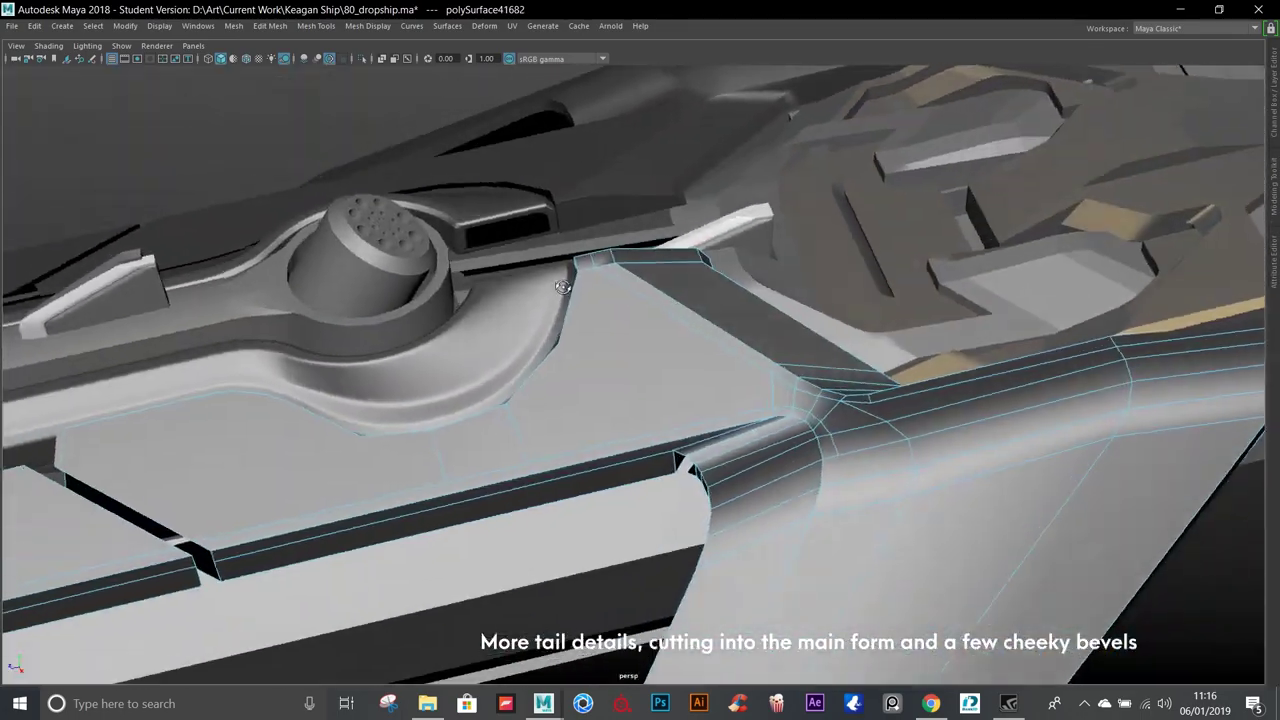
{"action": "left_click_drag", "start_coordinate": [563, 287], "coordinate": [110, 532], "text": "alt"}
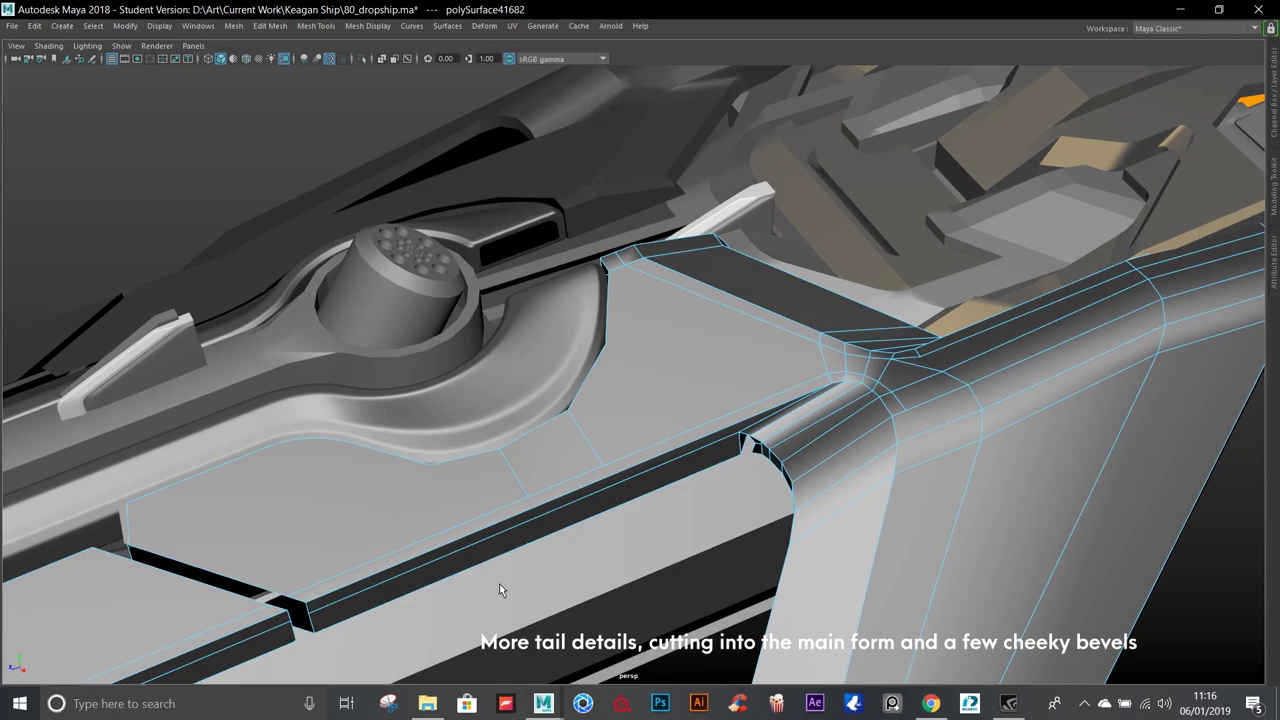
{"action": "scroll", "coordinate": [499, 590], "scroll_direction": "down", "scroll_amount": 5}
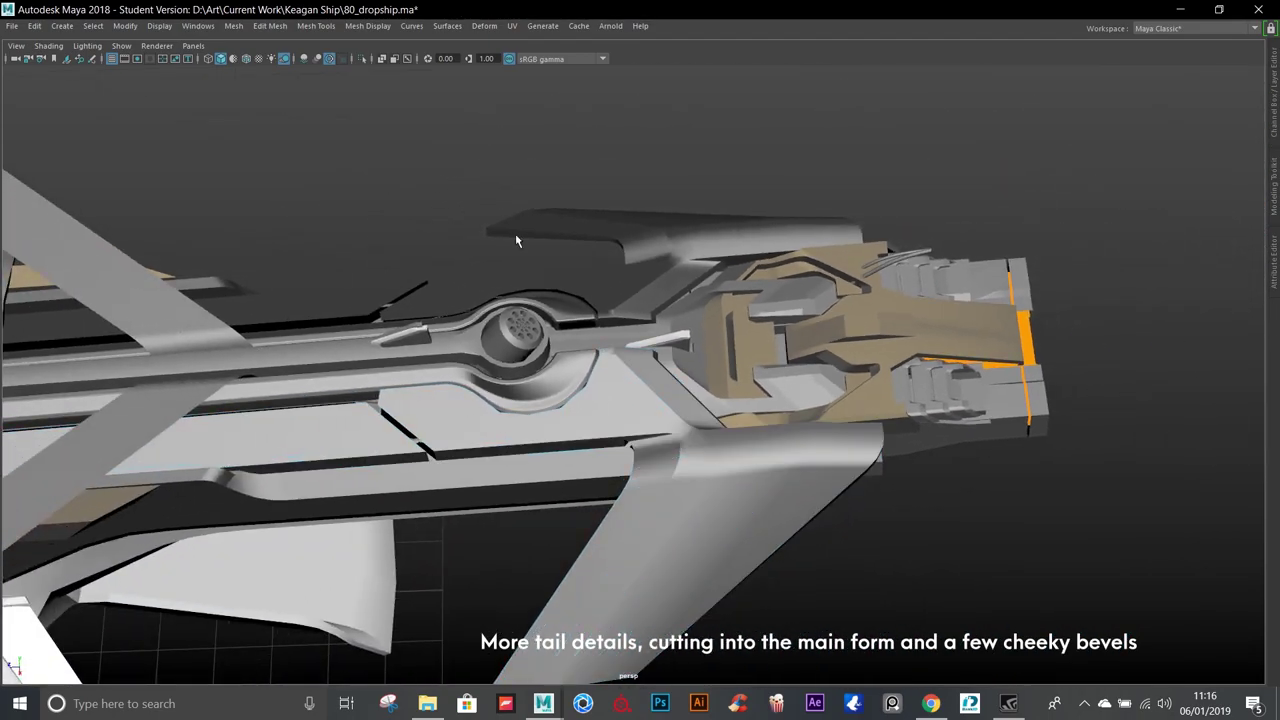
{"action": "mouse_move", "coordinate": [515, 233]}
{"action": "left_mouse_down", "text": "alt"}
{"action": "mouse_move", "coordinate": [632, 291]}
{"action": "mouse_move", "coordinate": [531, 289]}
{"action": "mouse_move", "coordinate": [533, 312]}
{"action": "left_mouse_up", "text": "alt"}
{"action": "mouse_move", "coordinate": [670, 190]}
{"action": "left_mouse_down", "text": "alt"}
{"action": "mouse_move", "coordinate": [603, 510]}
{"action": "mouse_move", "coordinate": [917, 296]}
{"action": "mouse_move", "coordinate": [870, 362]}
{"action": "left_mouse_up", "text": "alt"}
{"action": "left_click", "coordinate": [562, 703]}
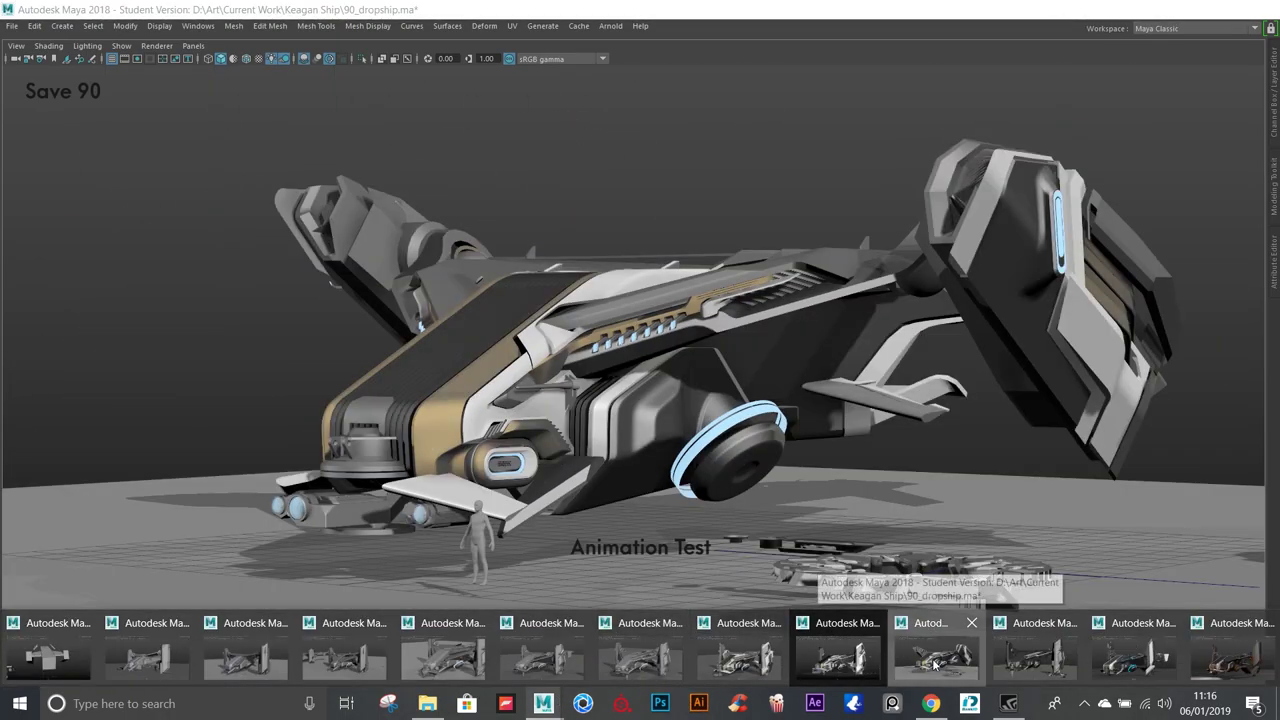
Bring 90_dropship to the front and restore the Maya Classic workspace.
{"action": "left_click", "coordinate": [935, 660]}
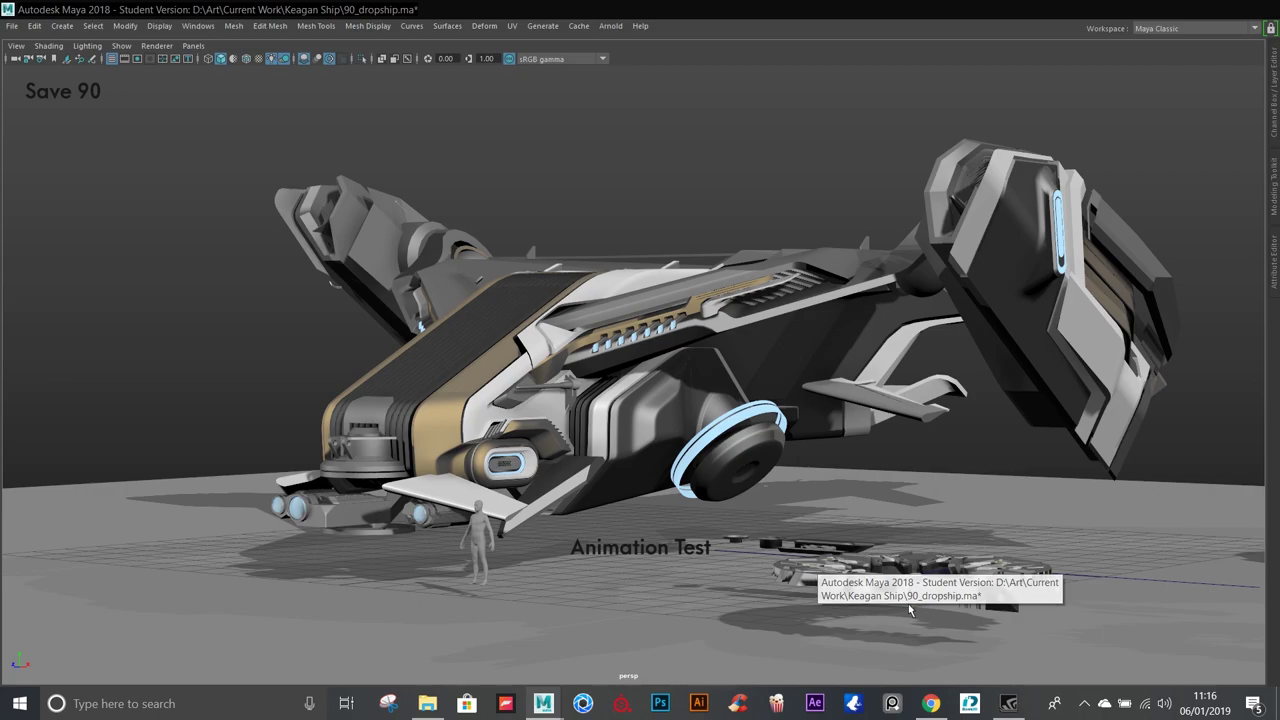
{"action": "mouse_move", "coordinate": [890, 440]}
{"action": "left_mouse_down", "text": "alt"}
{"action": "mouse_move", "coordinate": [824, 425]}
{"action": "mouse_move", "coordinate": [806, 447]}
{"action": "left_mouse_up", "text": "alt"}
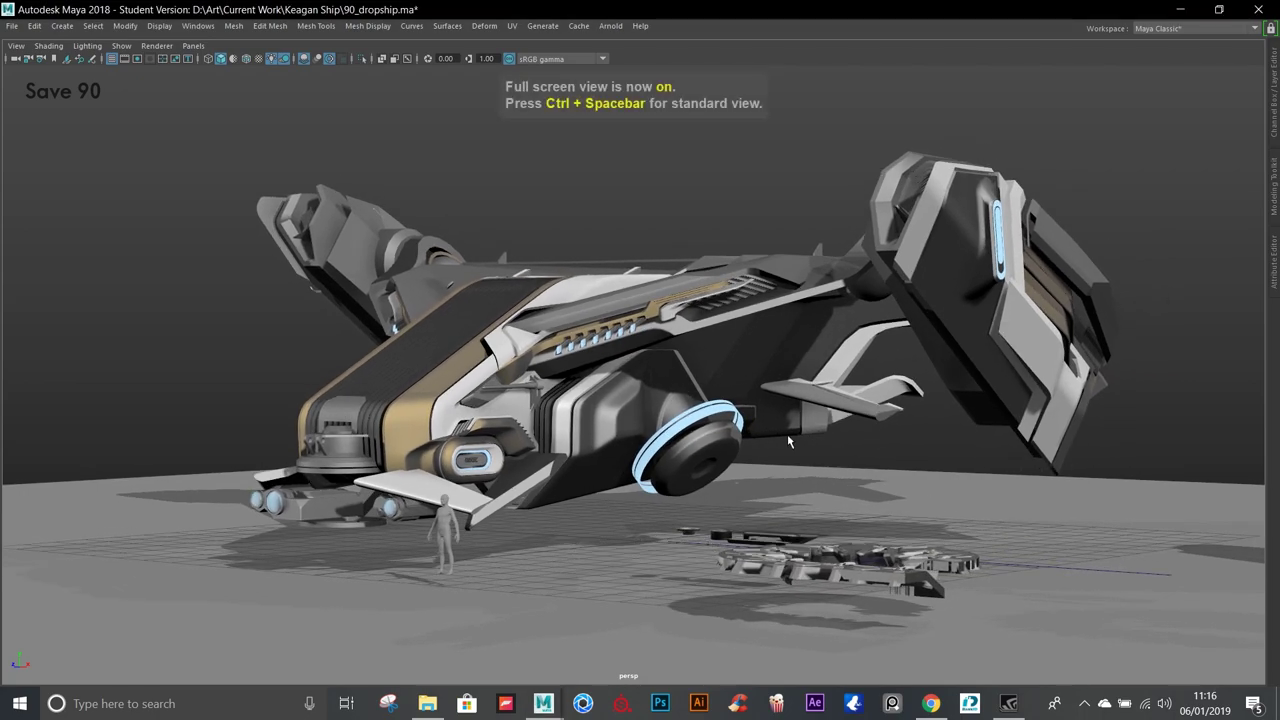
{"action": "left_click", "coordinate": [198, 25]}
{"action": "mouse_move", "coordinate": [222, 50]}
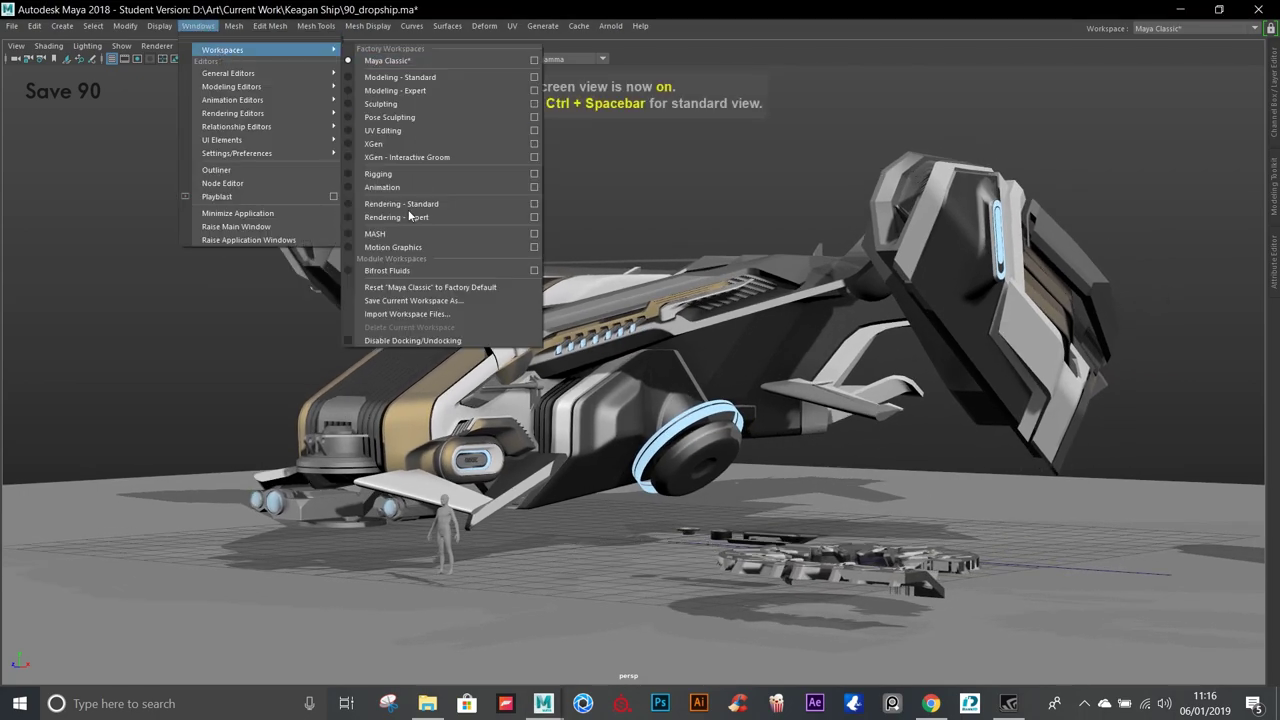
{"action": "left_click", "coordinate": [410, 287]}
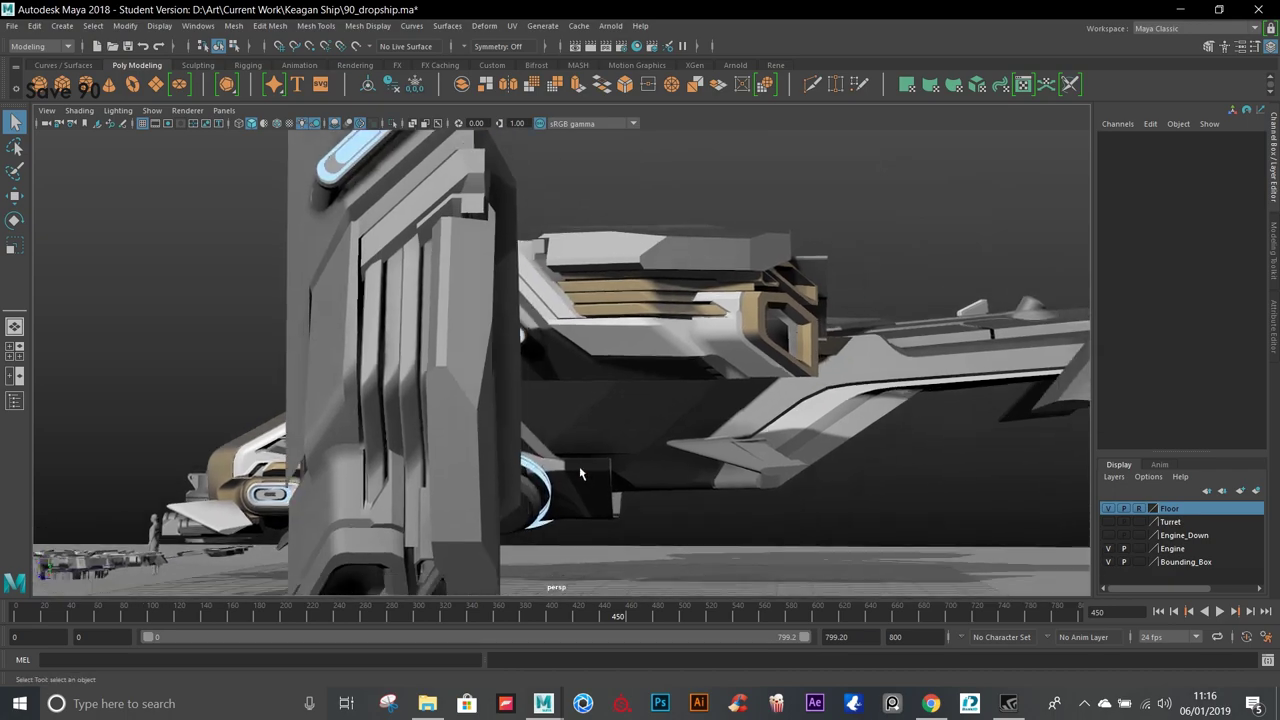
Play the animation test and toggle the viewport to full screen and back.
{"action": "key", "text": "Escape"}
{"action": "left_click", "coordinate": [876, 443]}
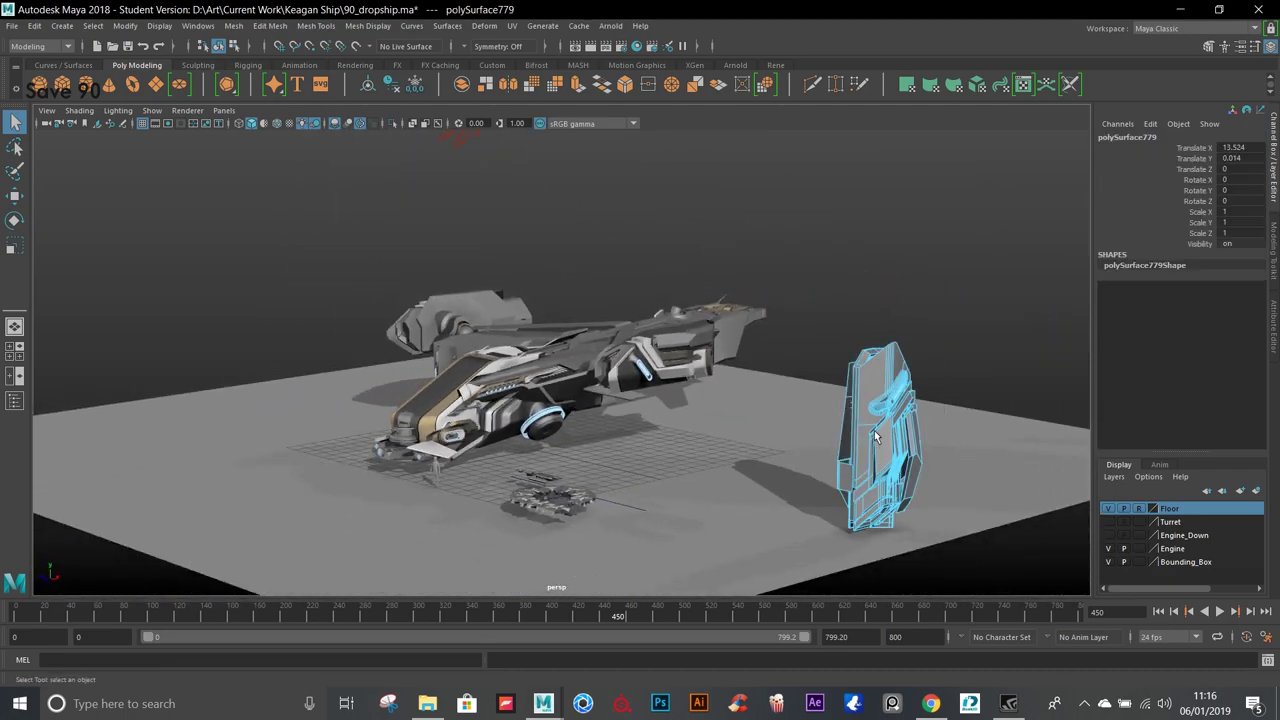
{"action": "mouse_move", "coordinate": [876, 443]}
{"action": "left_mouse_down", "text": "alt"}
{"action": "mouse_move", "coordinate": [799, 470]}
{"action": "mouse_move", "coordinate": [796, 428]}
{"action": "mouse_move", "coordinate": [423, 429]}
{"action": "mouse_move", "coordinate": [391, 466]}
{"action": "left_mouse_up", "text": "alt"}
{"action": "key", "text": "ctrl+space"}
{"action": "key", "text": "ctrl+space"}
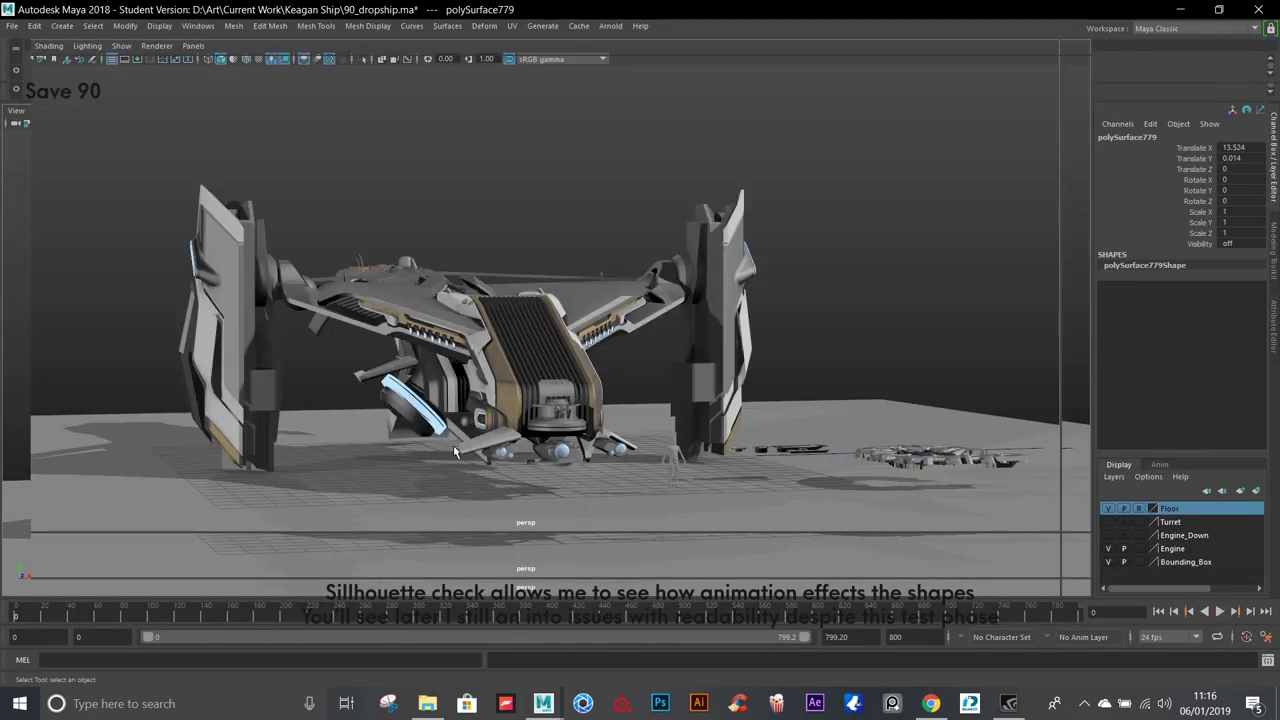
{"action": "key", "text": "ctrl+space"}
Orbit in close and frame the wing piece.
{"action": "mouse_move", "coordinate": [560, 430]}
{"action": "left_mouse_down", "text": "alt"}
{"action": "mouse_move", "coordinate": [635, 428]}
{"action": "mouse_move", "coordinate": [269, 329]}
{"action": "mouse_move", "coordinate": [409, 457]}
{"action": "mouse_move", "coordinate": [554, 451]}
{"action": "mouse_move", "coordinate": [665, 576]}
{"action": "left_mouse_up", "text": "alt"}
{"action": "left_click", "coordinate": [269, 329]}
{"action": "key", "text": "f"}
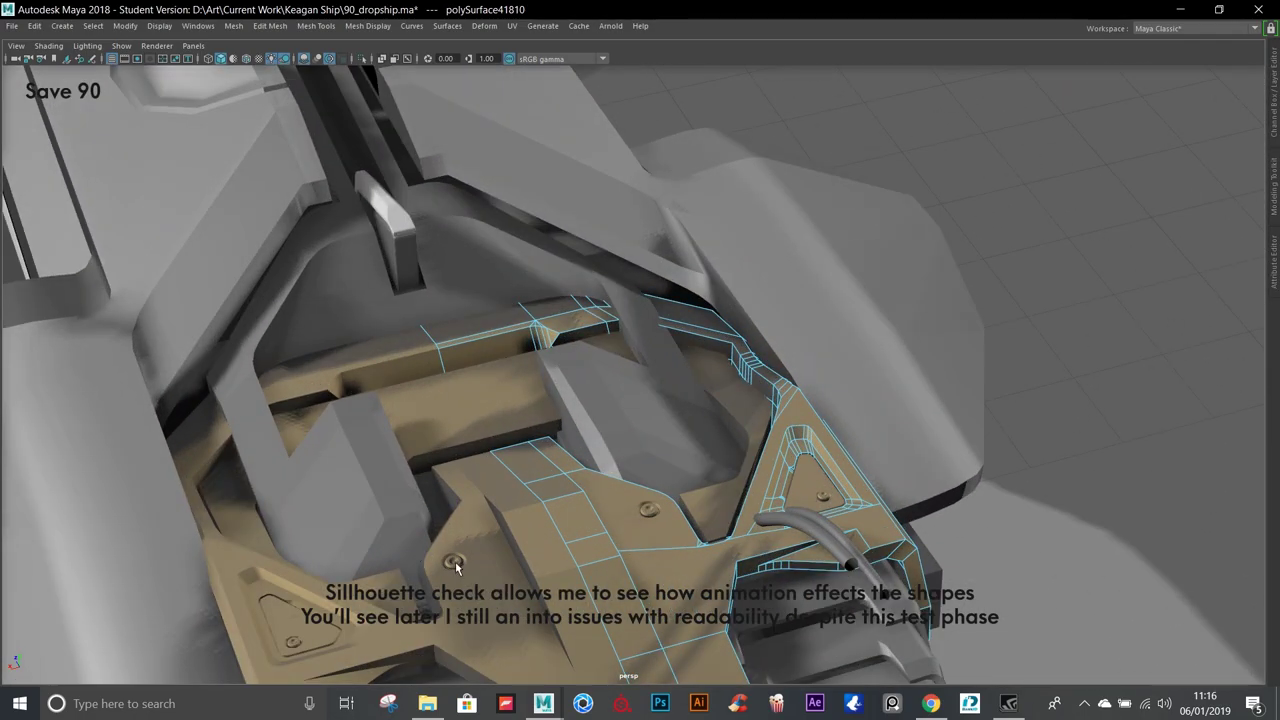
{"action": "left_click", "coordinate": [455, 567]}
{"action": "key", "text": "f"}
{"action": "scroll", "coordinate": [571, 506], "scroll_direction": "down", "scroll_amount": 5}
{"action": "left_click_drag", "start_coordinate": [574, 420], "coordinate": [668, 357], "text": "alt"}
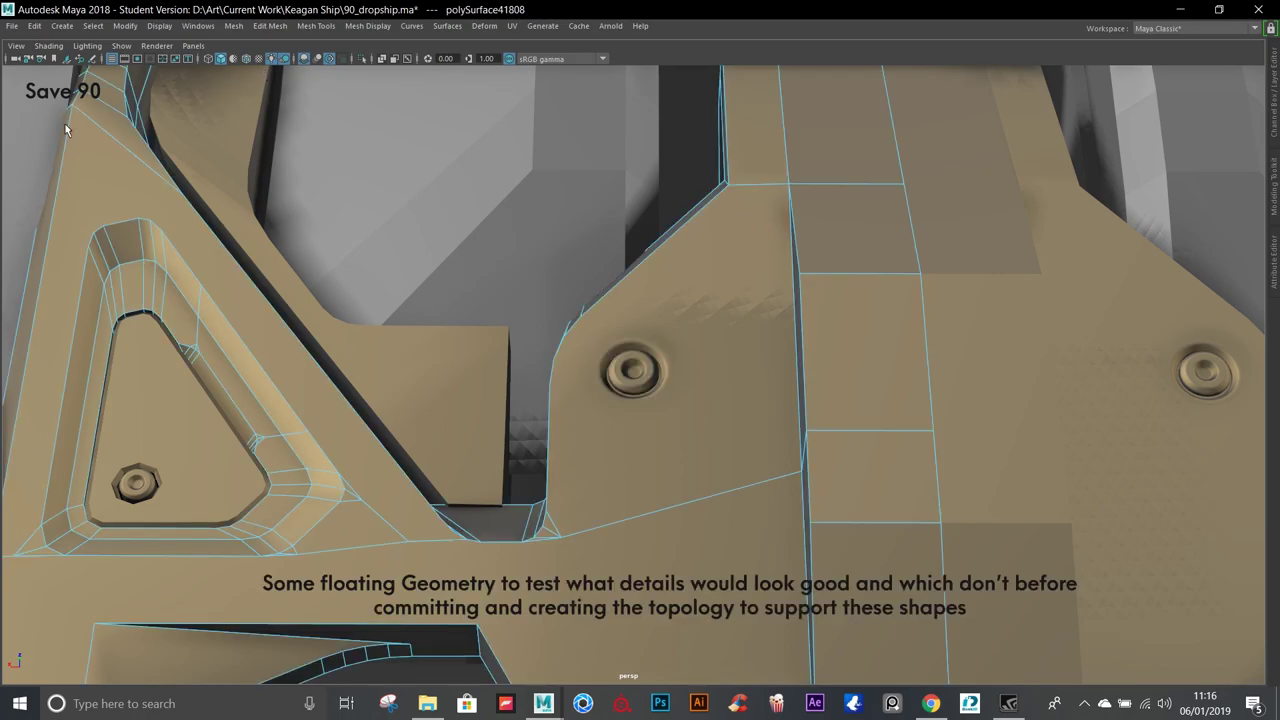
{"action": "mouse_move", "coordinate": [955, 395]}
{"action": "left_mouse_down", "text": "alt"}
{"action": "mouse_move", "coordinate": [834, 337]}
{"action": "mouse_move", "coordinate": [994, 314]}
{"action": "mouse_move", "coordinate": [846, 320]}
{"action": "mouse_move", "coordinate": [641, 265]}
{"action": "left_mouse_up", "text": "alt"}
{"action": "scroll", "coordinate": [641, 265], "scroll_direction": "up", "scroll_amount": 2}
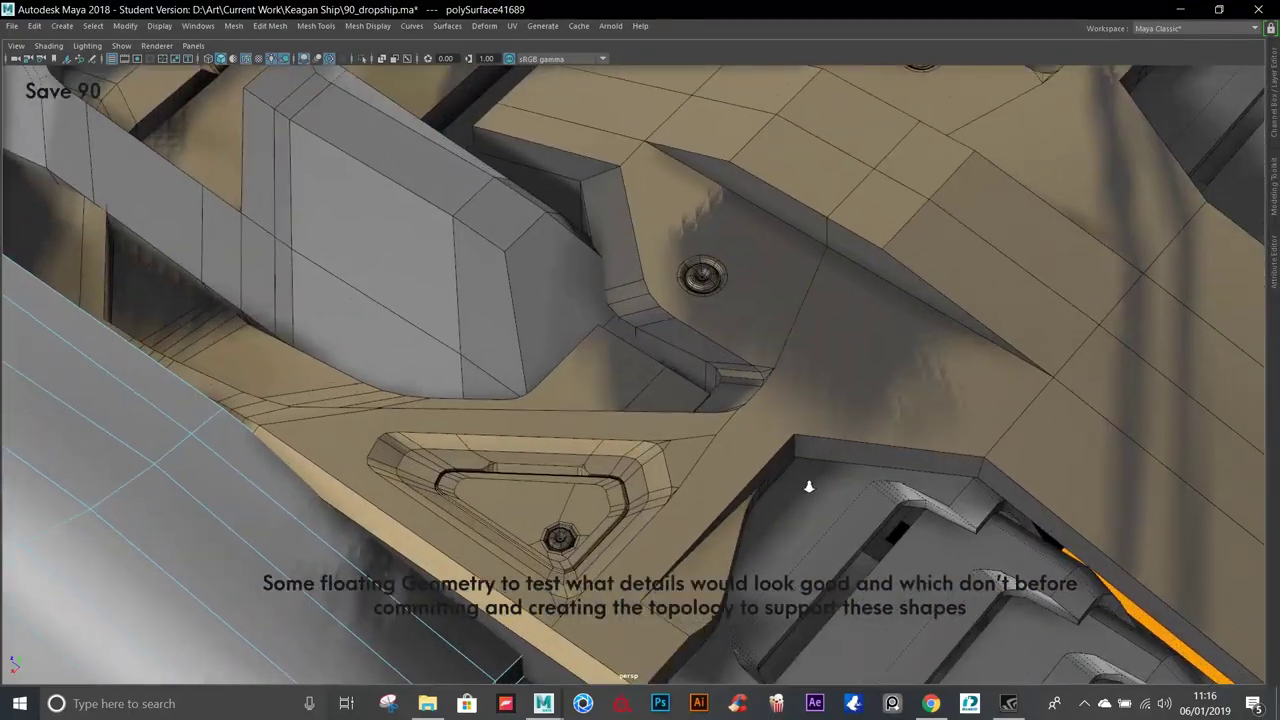
{"action": "scroll", "coordinate": [673, 360], "scroll_direction": "up", "scroll_amount": 2}
{"action": "scroll", "coordinate": [791, 271], "scroll_direction": "down", "scroll_amount": 5}
{"action": "mouse_move", "coordinate": [791, 271]}
{"action": "left_mouse_down", "text": "alt"}
{"action": "mouse_move", "coordinate": [449, 177]}
{"action": "mouse_move", "coordinate": [463, 185]}
{"action": "left_mouse_up", "text": "alt"}
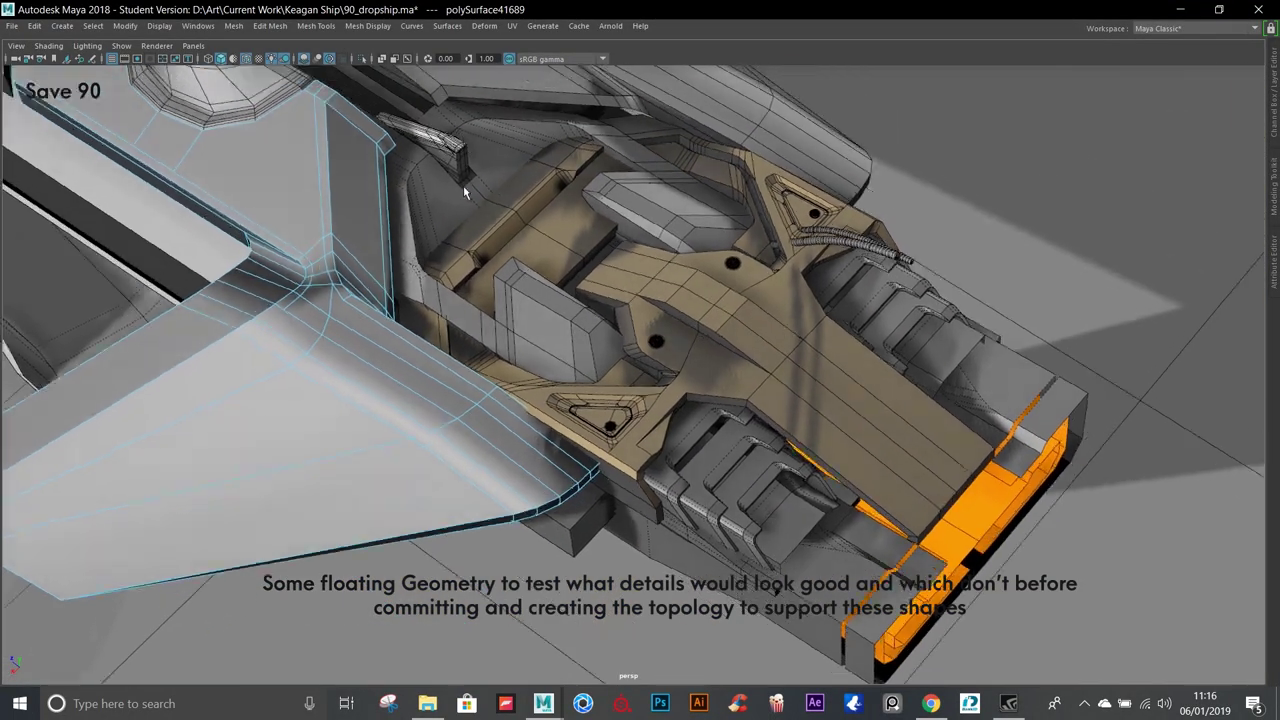
{"action": "middle_click_drag", "start_coordinate": [507, 215], "coordinate": [613, 265], "text": "alt"}
{"action": "scroll", "coordinate": [623, 627], "scroll_direction": "down", "scroll_amount": 5}
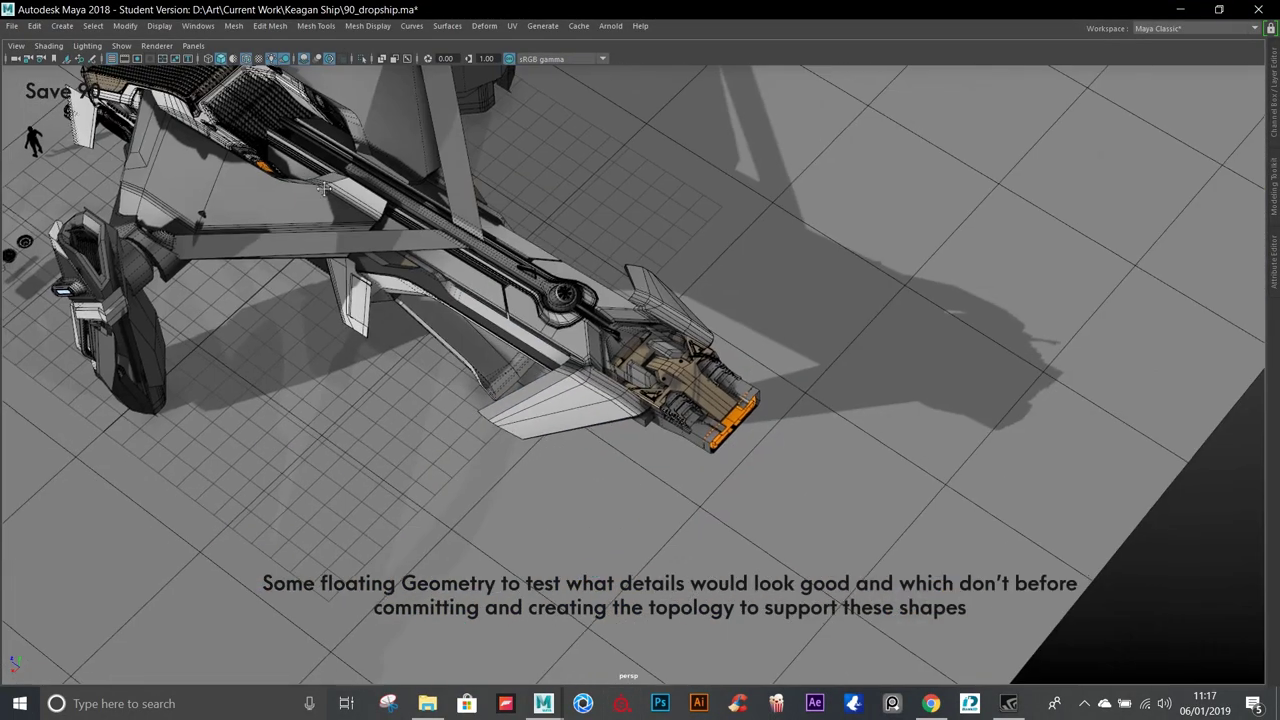
{"action": "scroll", "coordinate": [806, 372], "scroll_direction": "up", "scroll_amount": 5}
{"action": "scroll", "coordinate": [809, 384], "scroll_direction": "up", "scroll_amount": 2}
{"action": "left_click_drag", "start_coordinate": [809, 384], "coordinate": [568, 429], "text": "alt"}
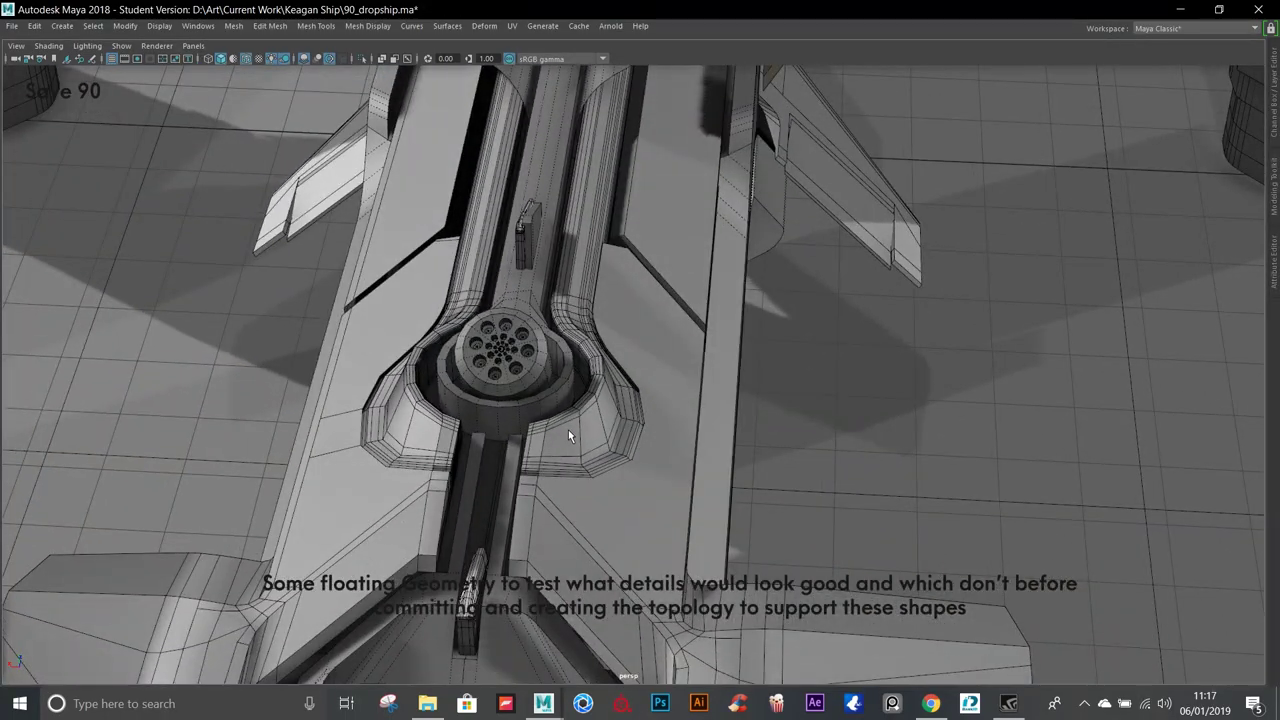
{"action": "left_click", "coordinate": [568, 432]}
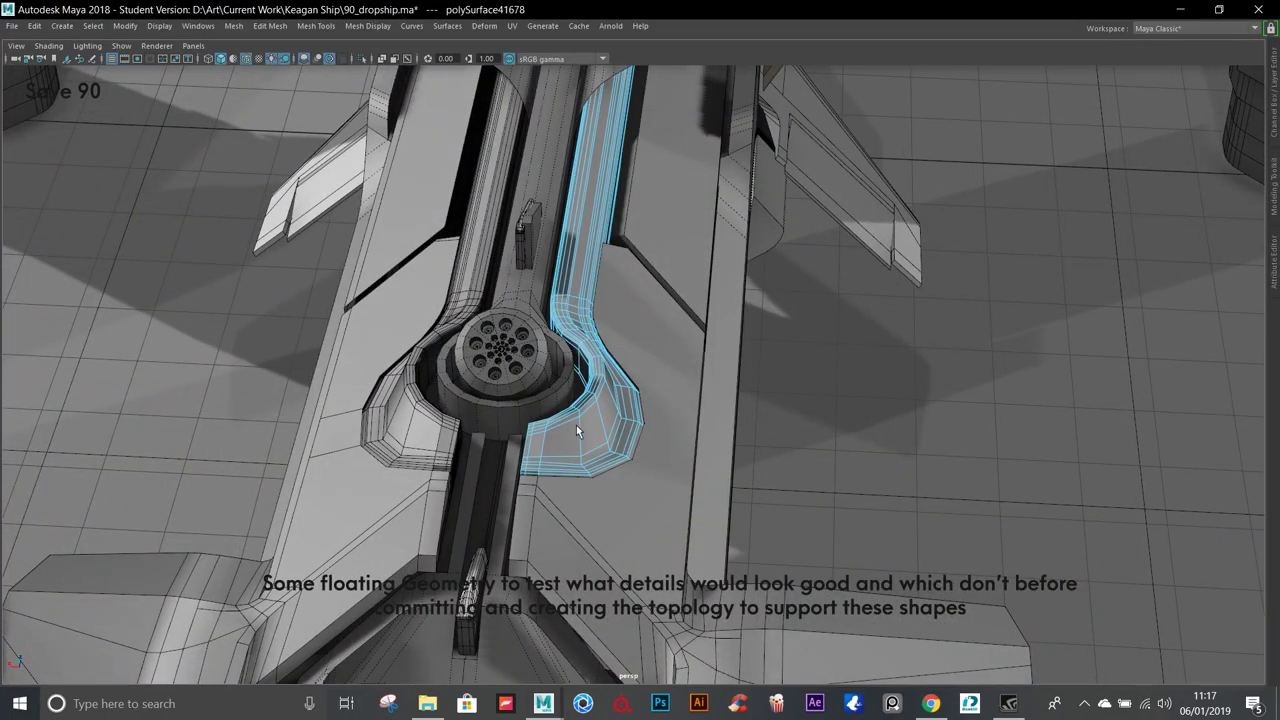
{"action": "left_click_drag", "start_coordinate": [846, 405], "coordinate": [439, 434], "text": "alt"}
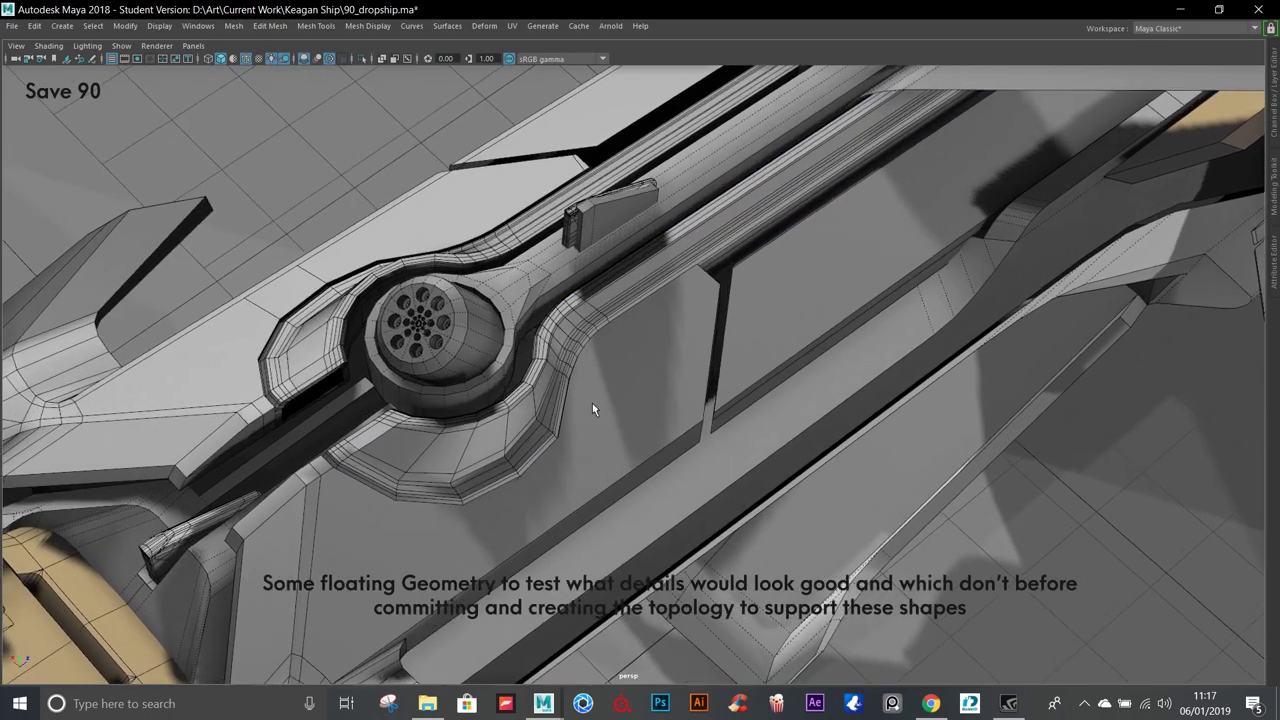
{"action": "left_click", "coordinate": [441, 432]}
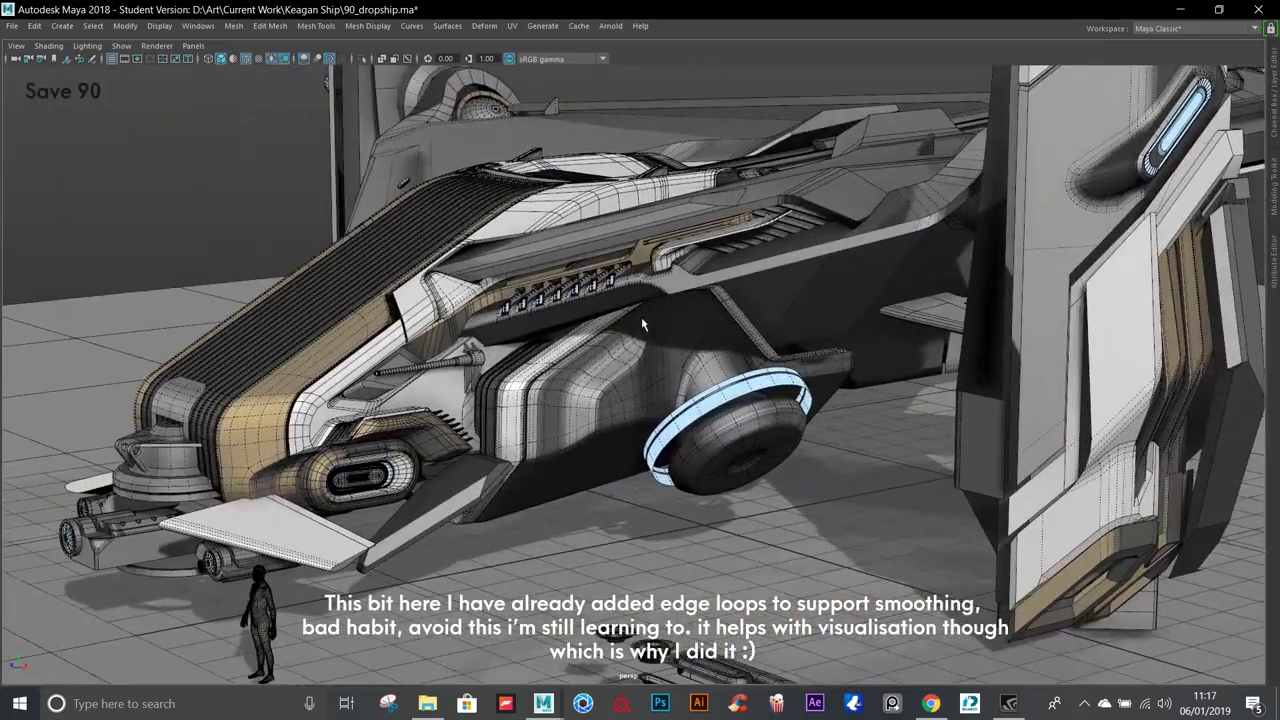
{"action": "right_click_drag", "start_coordinate": [643, 323], "coordinate": [838, 462], "text": "alt"}
{"action": "right_click_drag", "start_coordinate": [822, 410], "coordinate": [791, 332], "text": "alt"}
{"action": "left_click", "coordinate": [791, 332]}
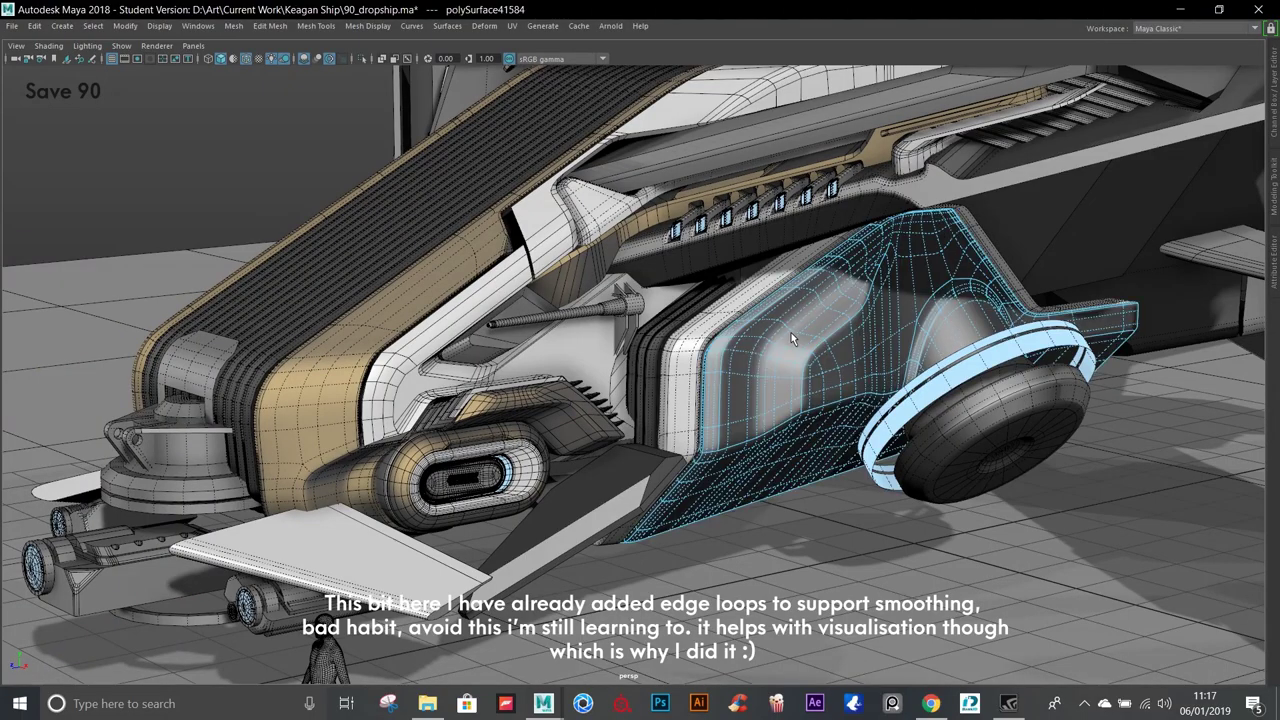
{"action": "right_click_drag", "start_coordinate": [872, 410], "coordinate": [541, 433], "text": "alt"}
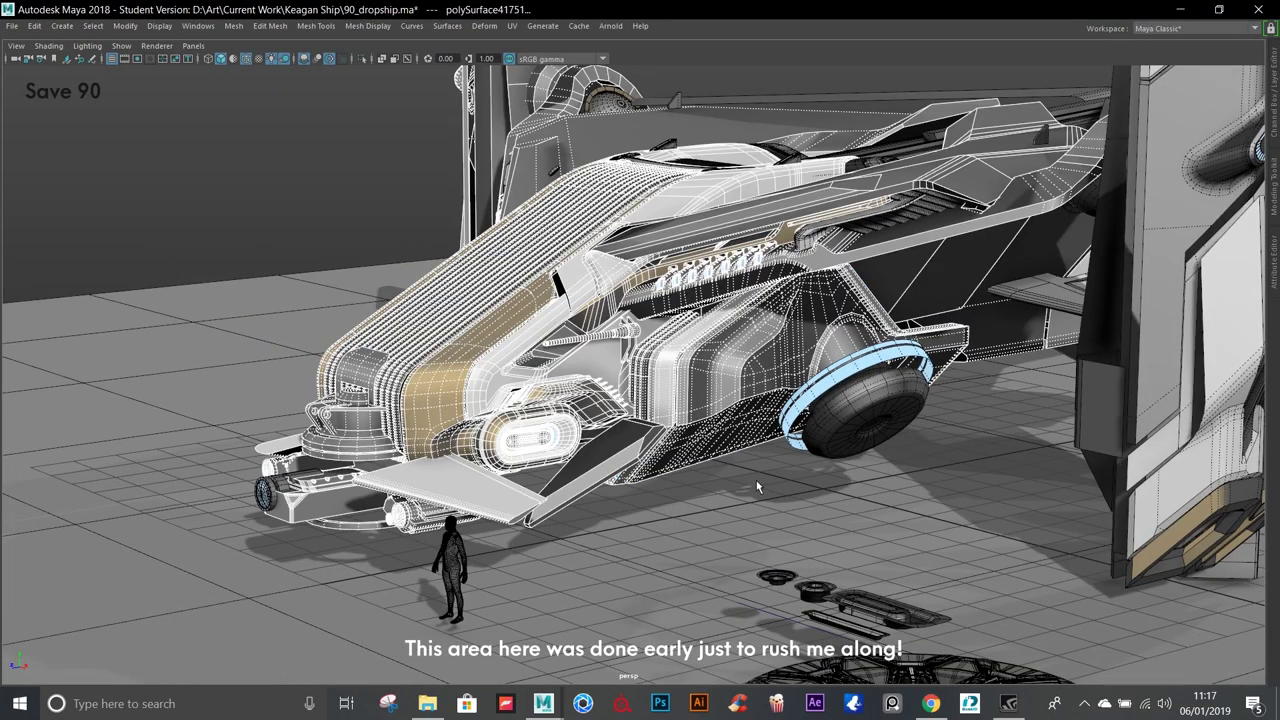
{"action": "left_click", "coordinate": [756, 487]}
{"action": "right_click_drag", "start_coordinate": [740, 473], "coordinate": [822, 411], "text": "alt"}
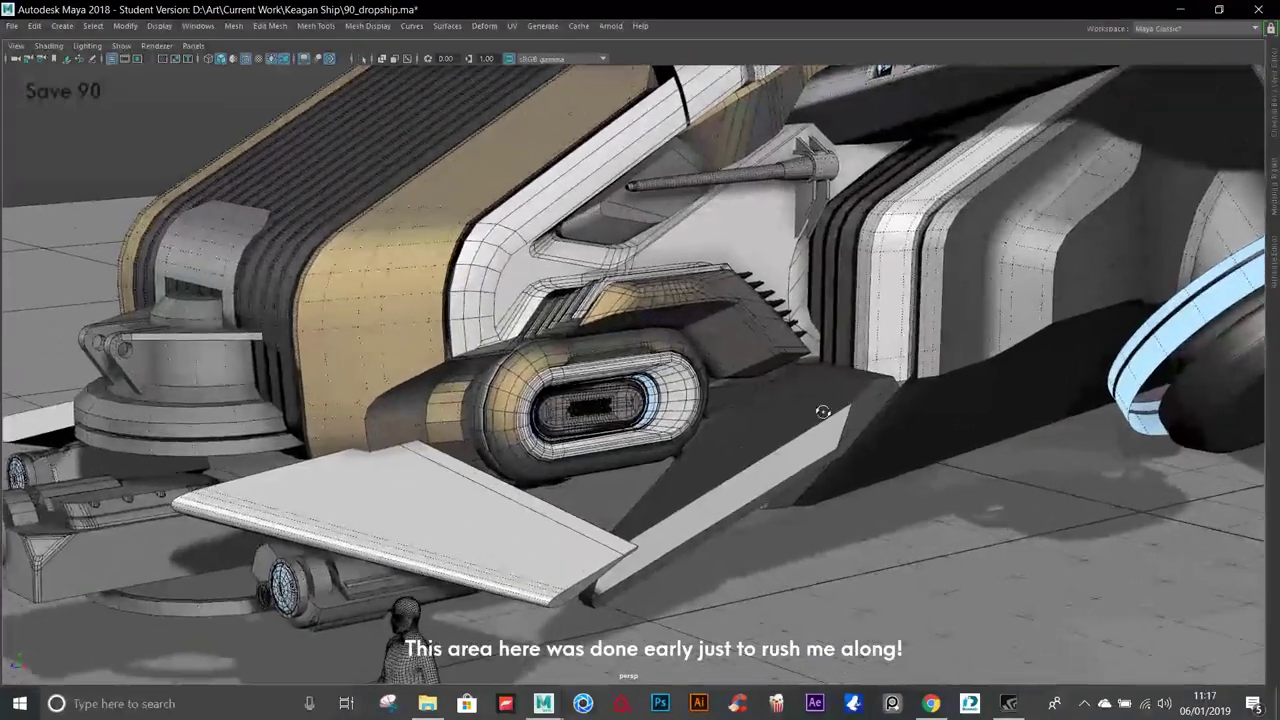
{"action": "mouse_move", "coordinate": [822, 411]}
{"action": "left_mouse_down", "text": "alt"}
{"action": "mouse_move", "coordinate": [731, 334]}
{"action": "mouse_move", "coordinate": [762, 392]}
{"action": "mouse_move", "coordinate": [742, 447]}
{"action": "left_mouse_up", "text": "alt"}
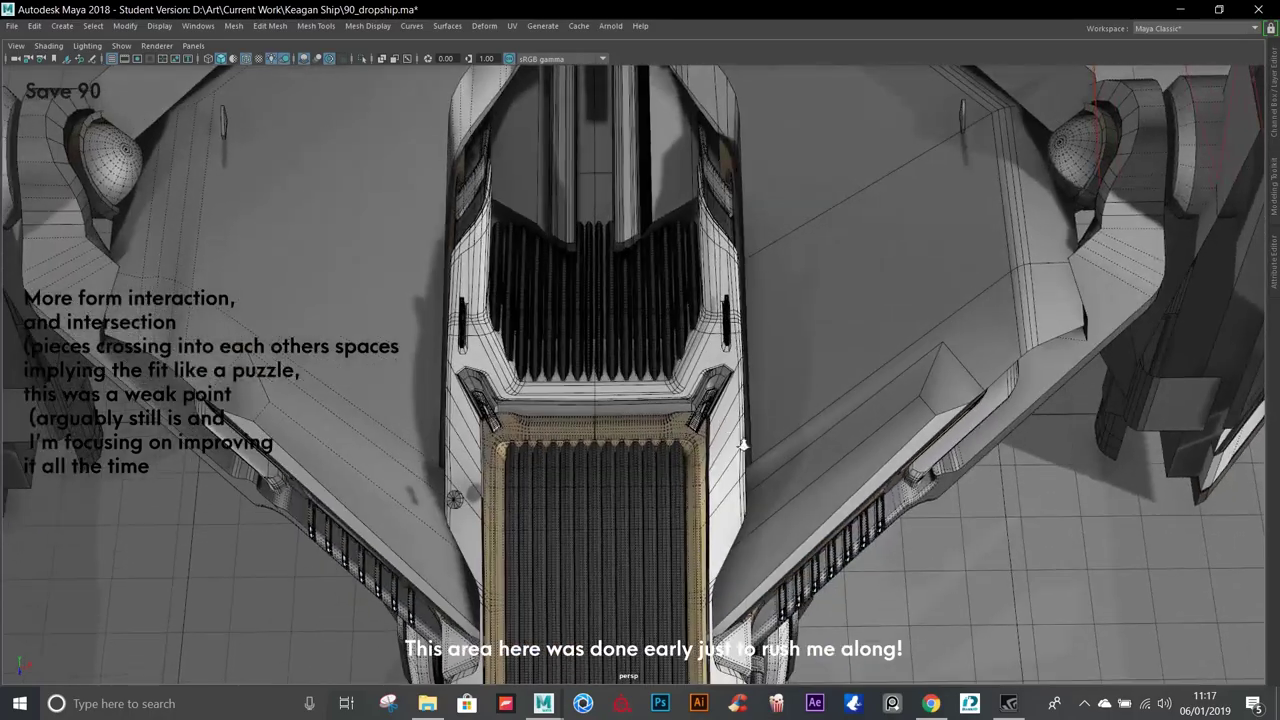
{"action": "scroll", "coordinate": [626, 428], "scroll_direction": "up", "scroll_amount": 3}
{"action": "scroll", "coordinate": [584, 401], "scroll_direction": "up", "scroll_amount": 3}
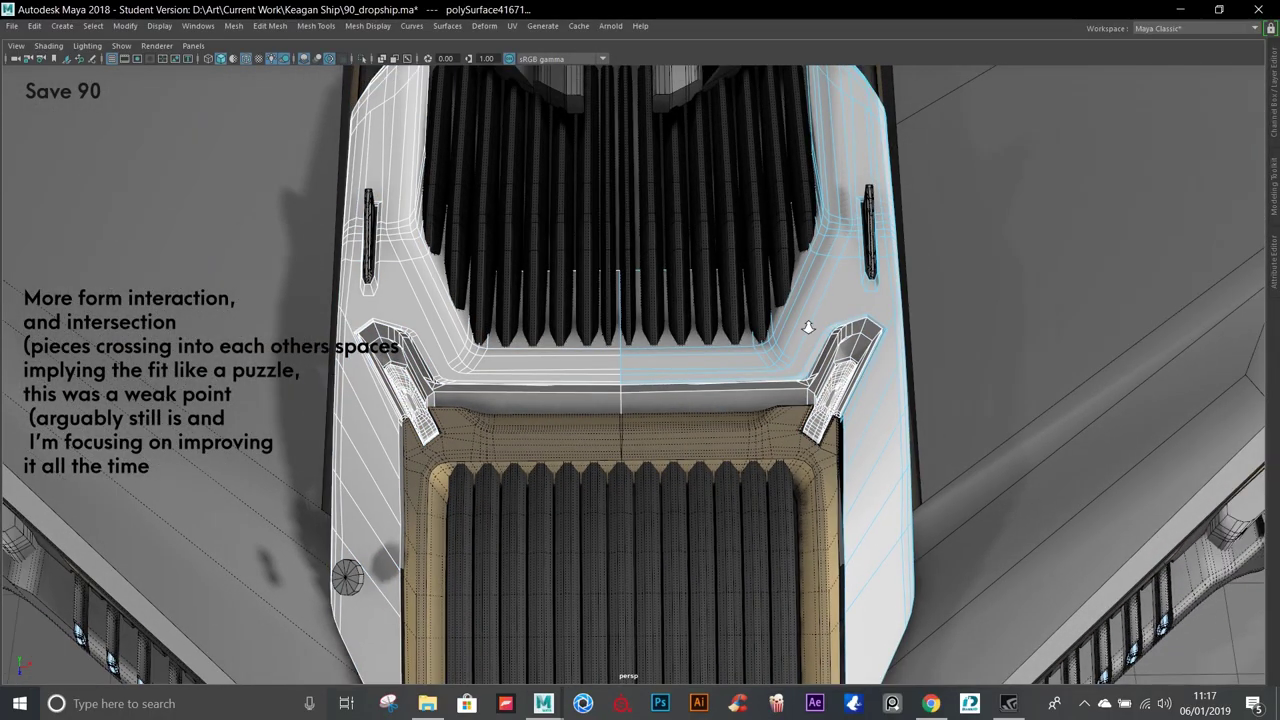
Isolate a ship part and orbit around it from an oblique spine view.
{"action": "left_click_drag", "start_coordinate": [814, 329], "coordinate": [450, 113], "text": "alt"}
{"action": "left_click", "coordinate": [365, 62]}
{"action": "scroll", "coordinate": [517, 137], "scroll_direction": "up", "scroll_amount": 3}
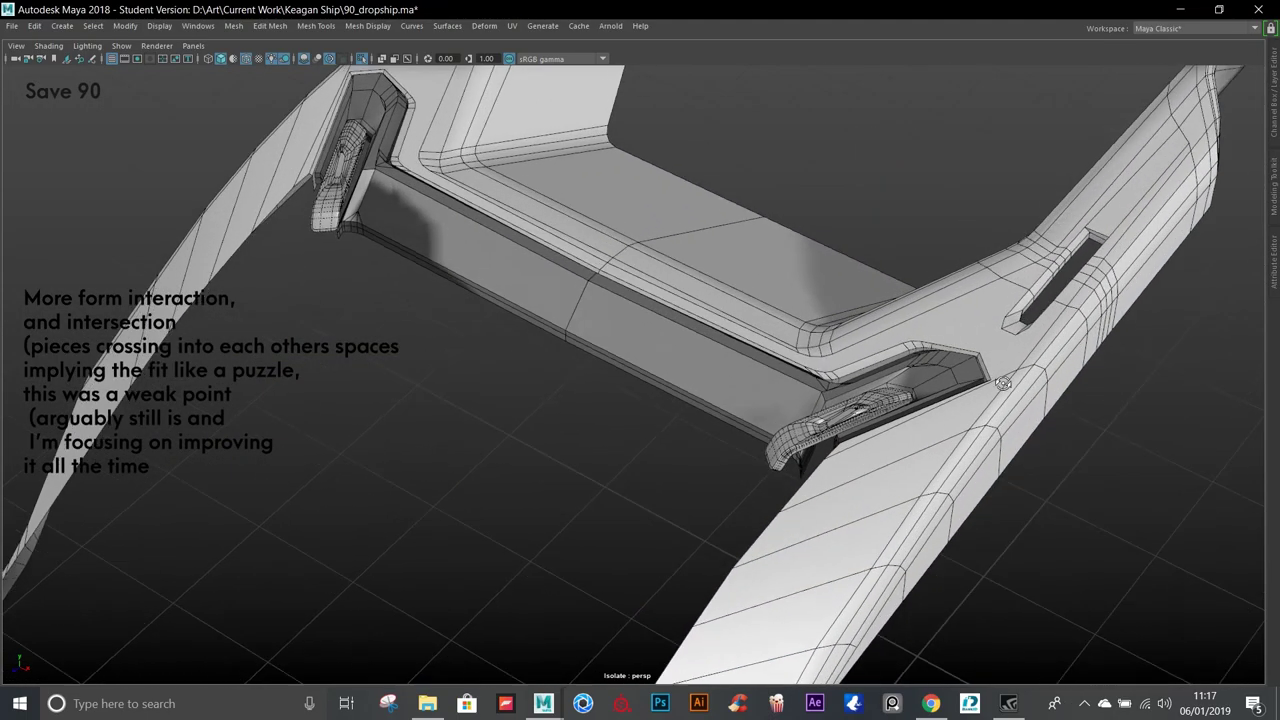
{"action": "scroll", "coordinate": [831, 355], "scroll_direction": "up", "scroll_amount": 3}
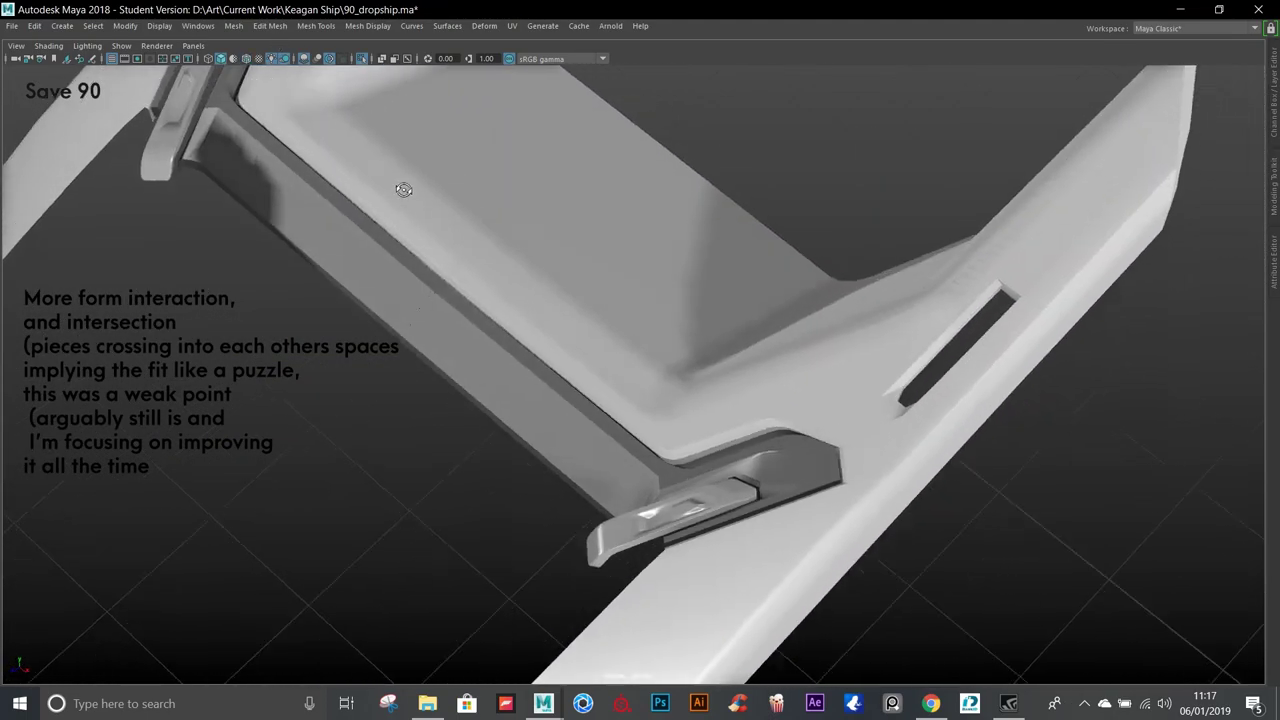
{"action": "mouse_move", "coordinate": [404, 190]}
{"action": "left_mouse_down", "text": "alt"}
{"action": "mouse_move", "coordinate": [466, 206]}
{"action": "mouse_move", "coordinate": [535, 187]}
{"action": "left_mouse_up", "text": "alt"}
{"action": "left_click_drag", "start_coordinate": [573, 174], "coordinate": [624, 220], "text": "alt"}
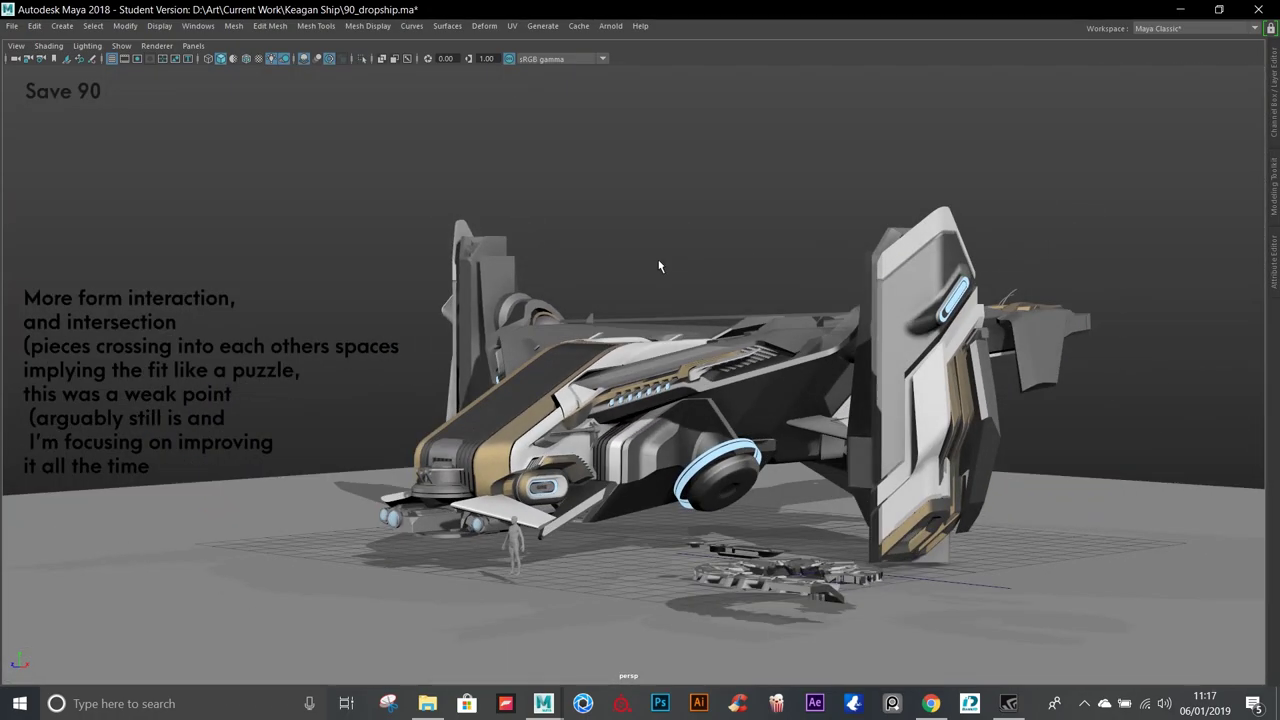
Frame the blue ring and preview it with smoothing (3), confirming the heavy-mesh prompt.
{"action": "right_click_drag", "start_coordinate": [659, 266], "coordinate": [818, 444], "text": "alt"}
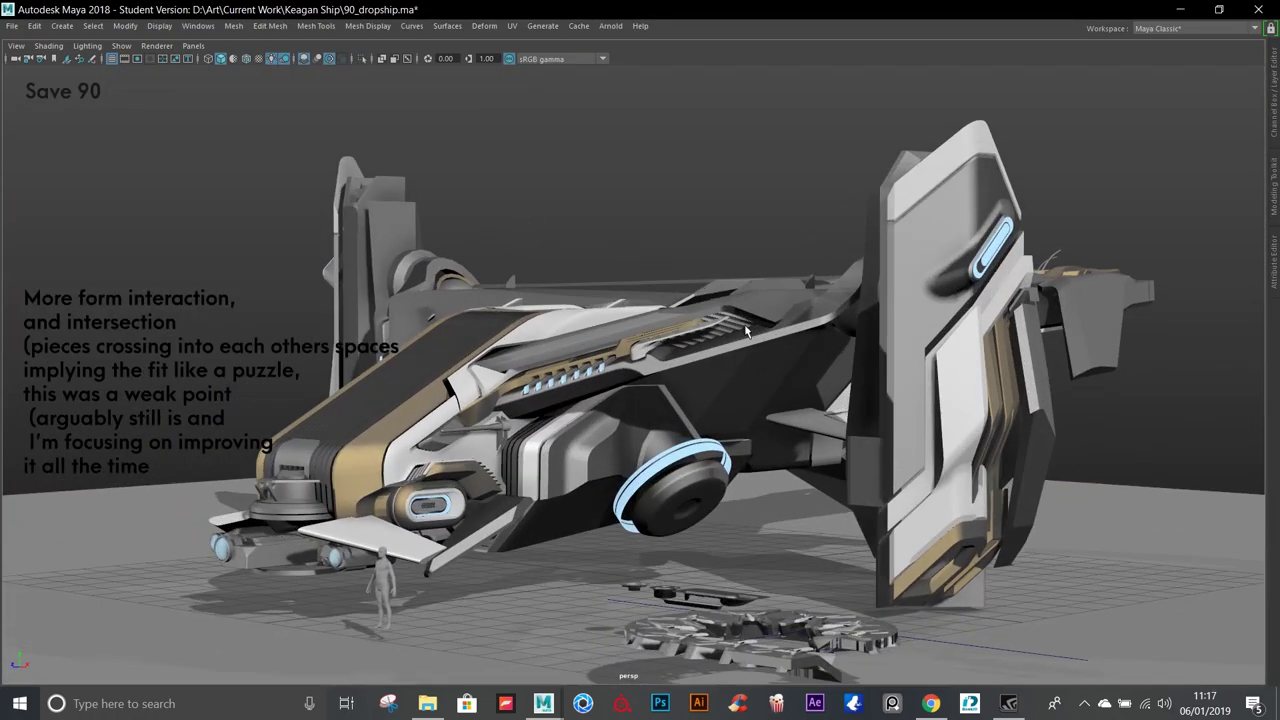
{"action": "key", "text": "f"}
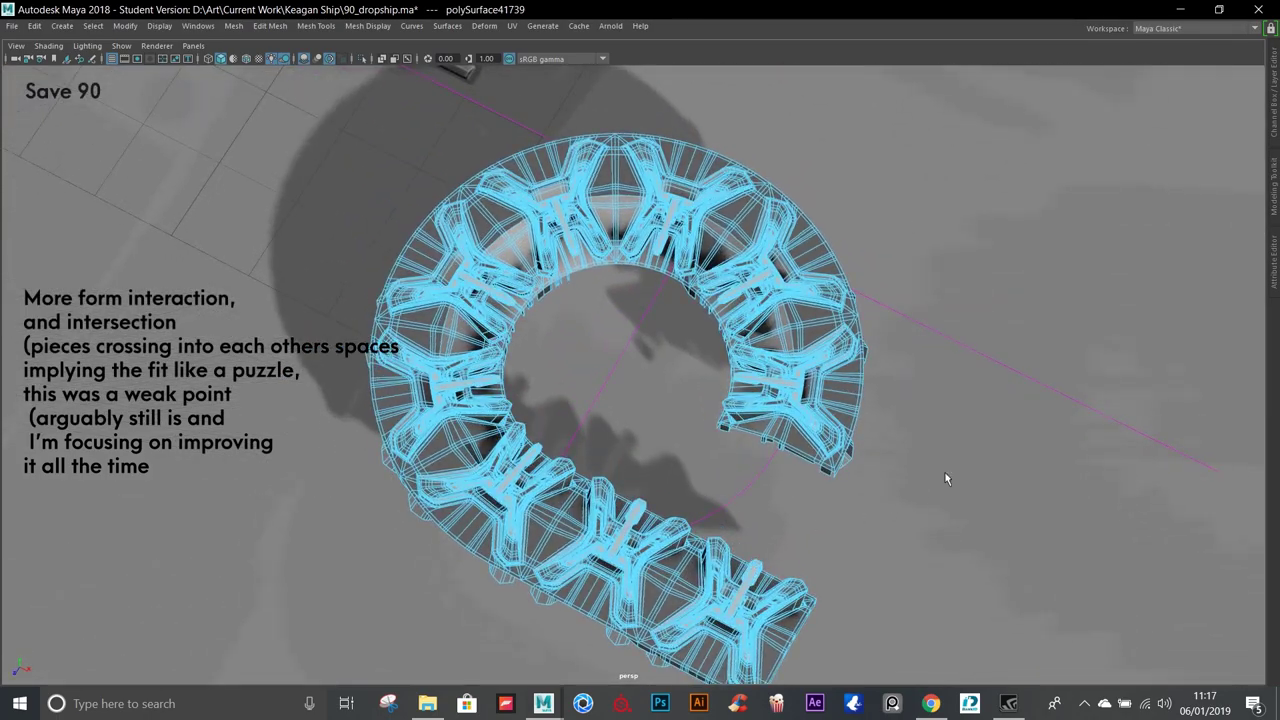
{"action": "left_click", "coordinate": [907, 251]}
{"action": "mouse_move", "coordinate": [907, 251]}
{"action": "right_mouse_down", "text": "alt"}
{"action": "mouse_move", "coordinate": [1013, 342]}
{"action": "mouse_move", "coordinate": [944, 255]}
{"action": "right_mouse_up", "text": "alt"}
{"action": "left_click", "coordinate": [944, 255]}
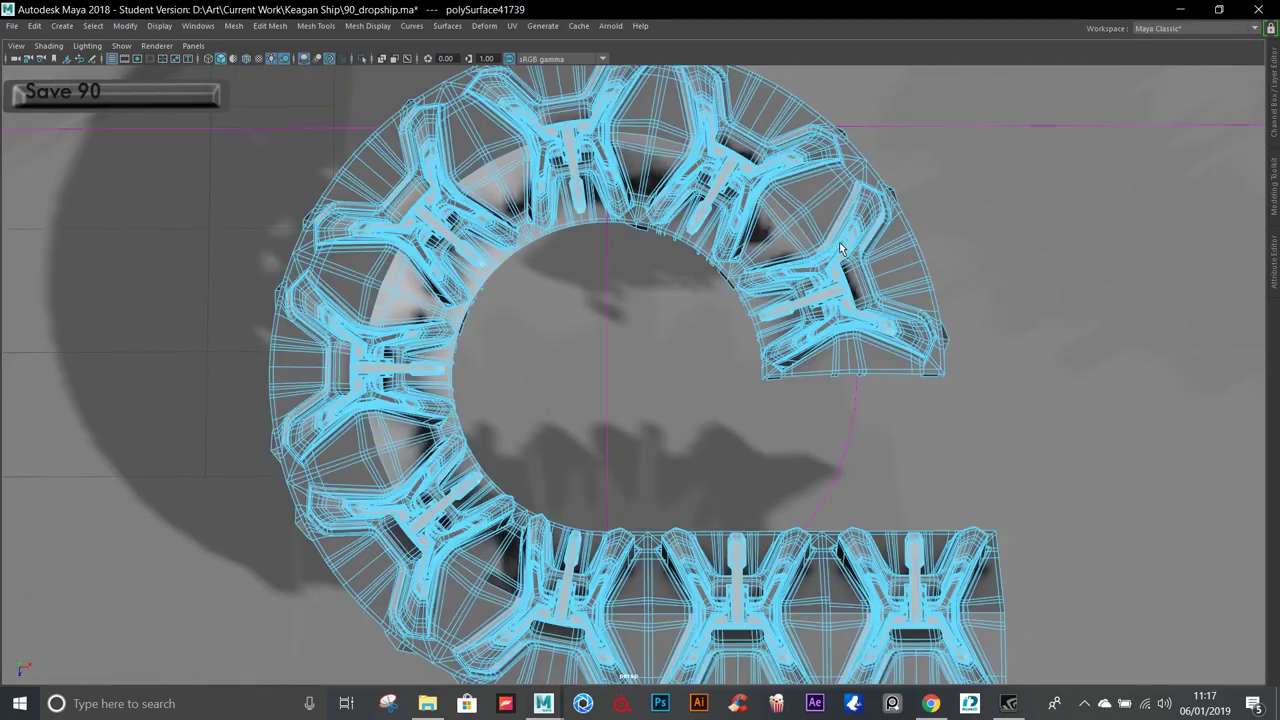
{"action": "key", "text": "3"}
{"action": "left_click", "coordinate": [560, 363]}
{"action": "left_click", "coordinate": [1127, 303]}
{"action": "right_click_drag", "start_coordinate": [1127, 303], "coordinate": [805, 215], "text": "alt"}
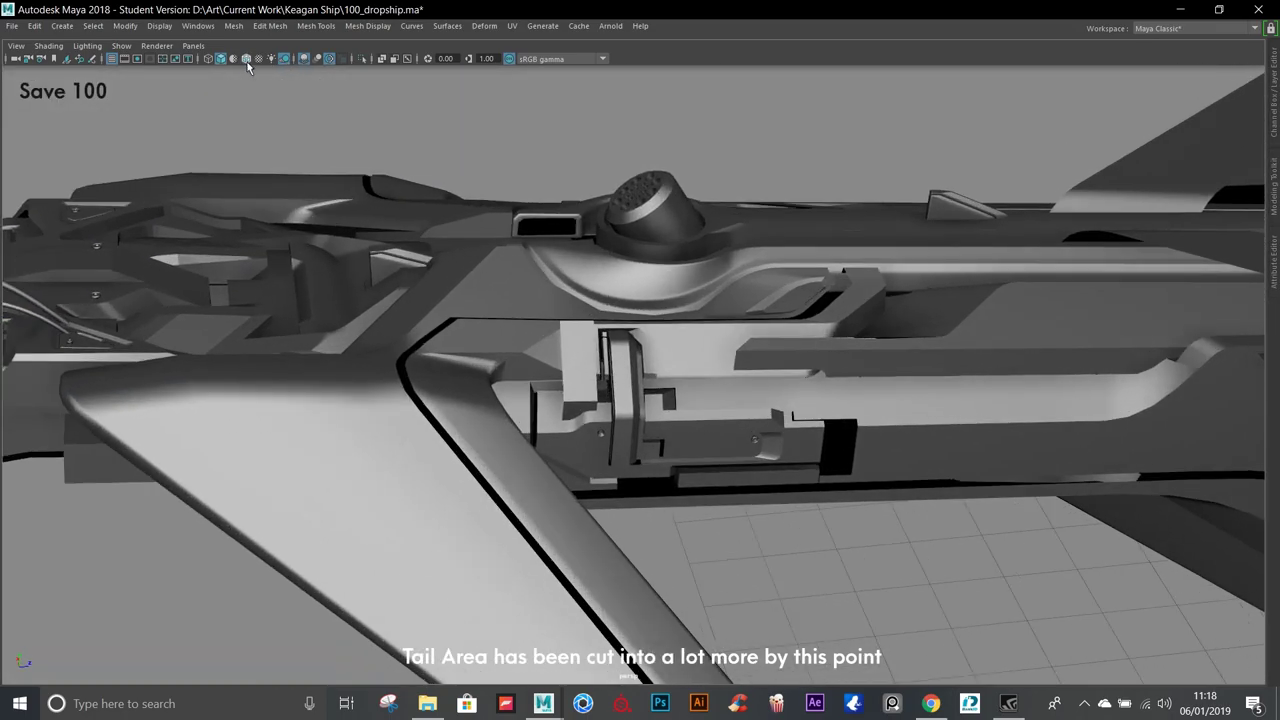
Overlay wireframe on the shaded ship, orbit to the tail assembly, and show Maya window previews.
{"action": "left_click", "coordinate": [247, 61]}
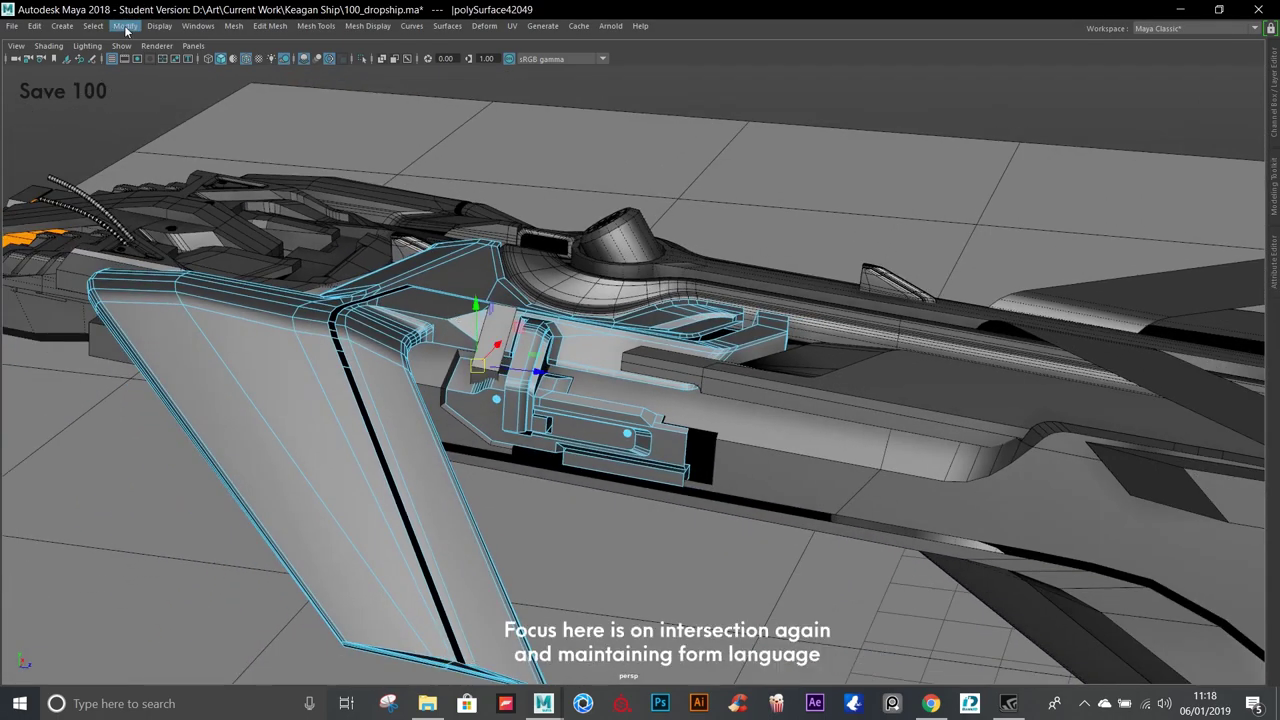
{"action": "left_click", "coordinate": [126, 31]}
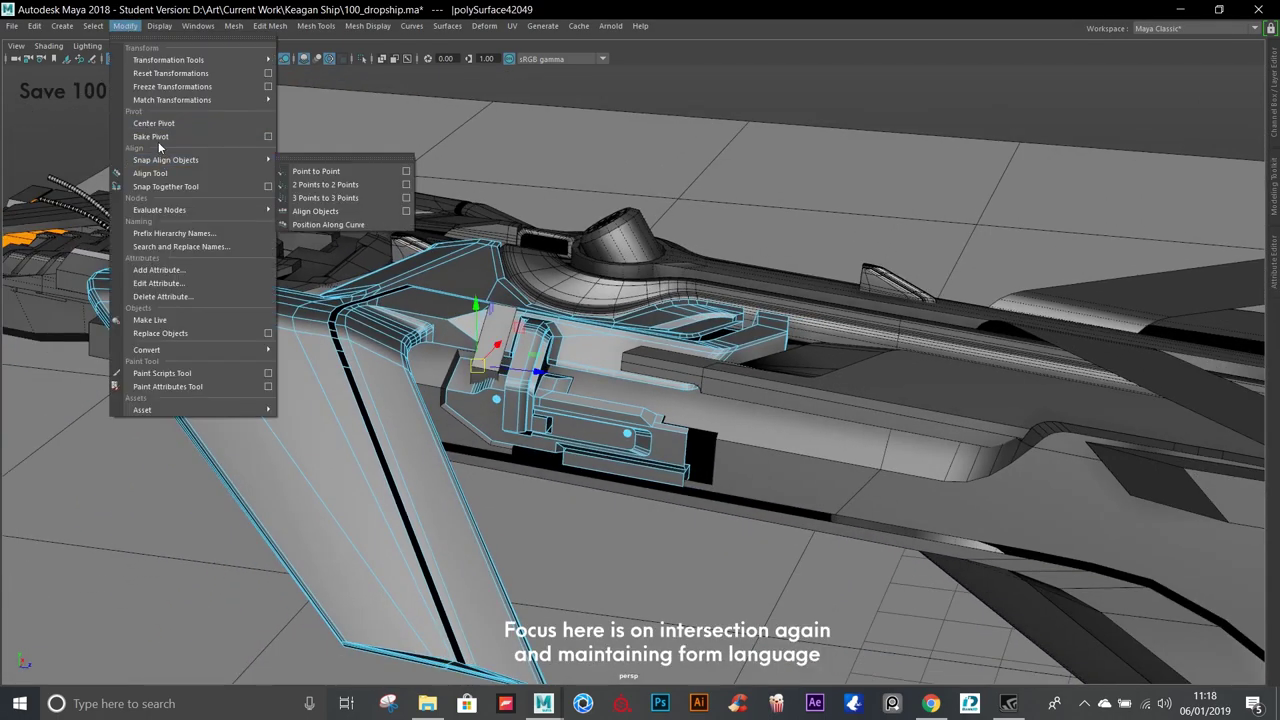
{"action": "left_click", "coordinate": [190, 128]}
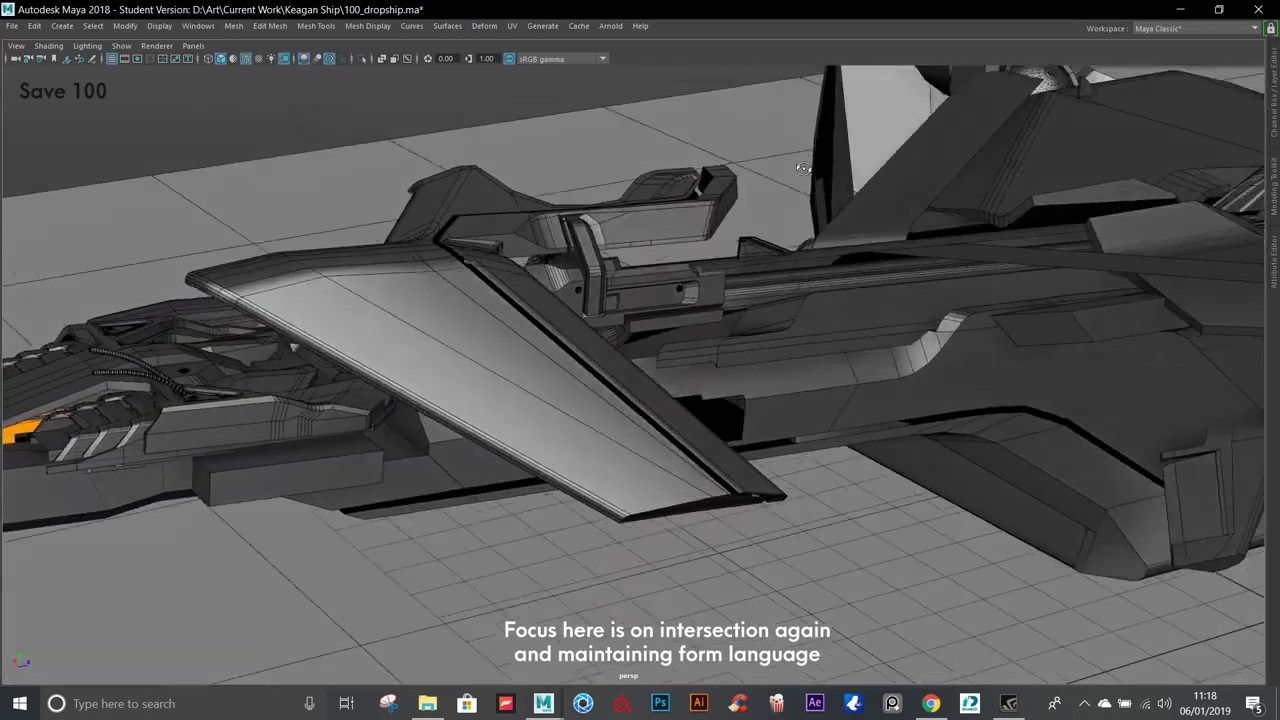
{"action": "mouse_move", "coordinate": [502, 196]}
{"action": "left_mouse_down", "text": "alt"}
{"action": "mouse_move", "coordinate": [766, 149]}
{"action": "mouse_move", "coordinate": [677, 170]}
{"action": "left_mouse_up", "text": "alt"}
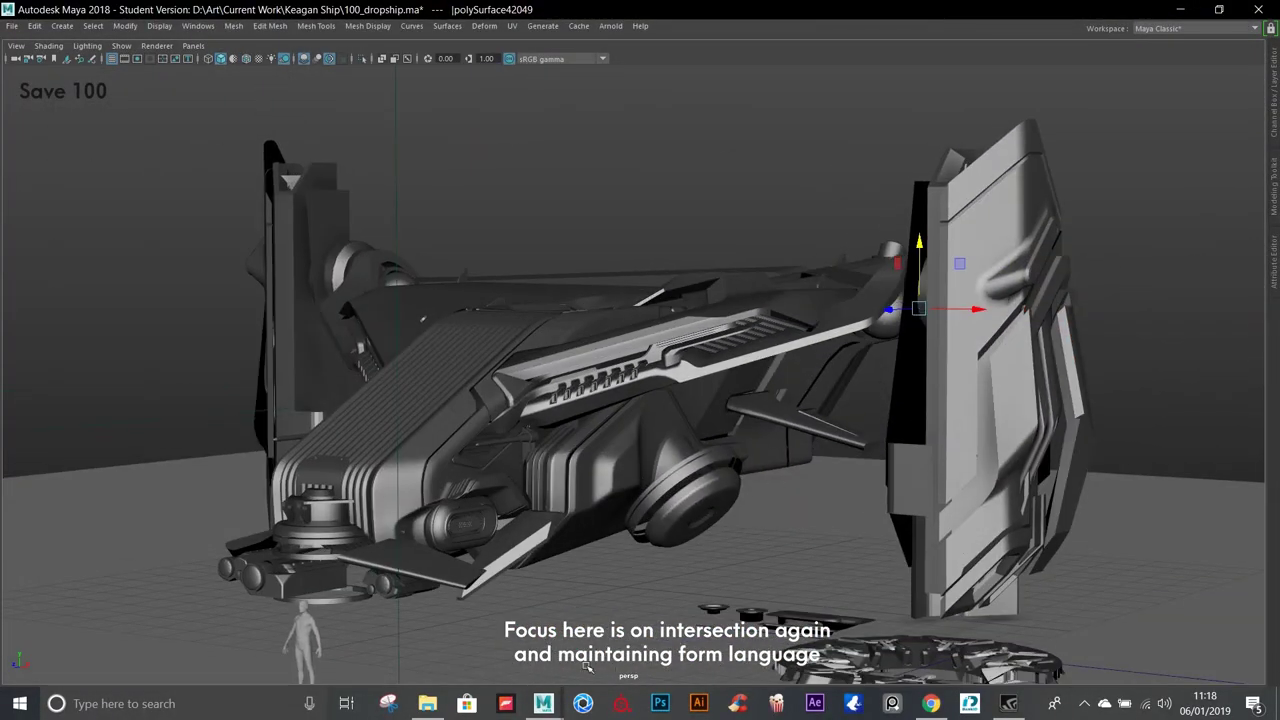
{"action": "left_click", "coordinate": [555, 700]}
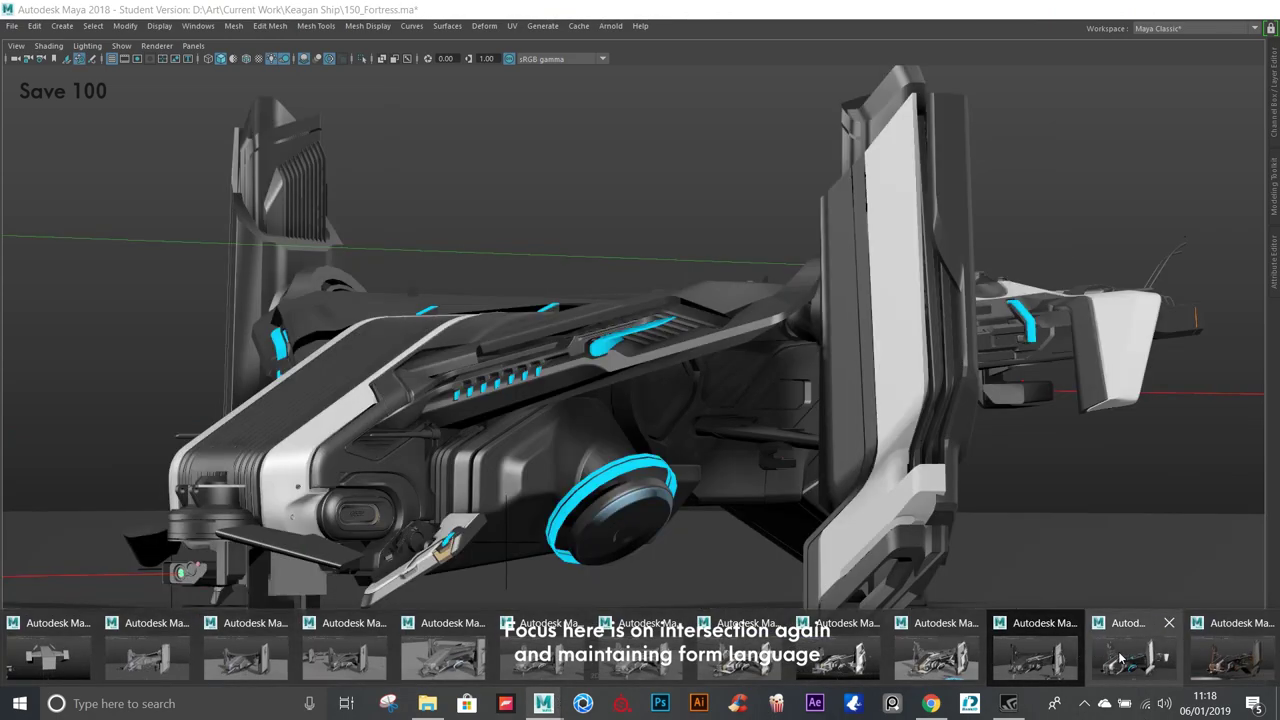
Bring the 150_Fortress ship forward and zoom in low toward the red-dot sight and fin.
{"action": "left_click", "coordinate": [1105, 655]}
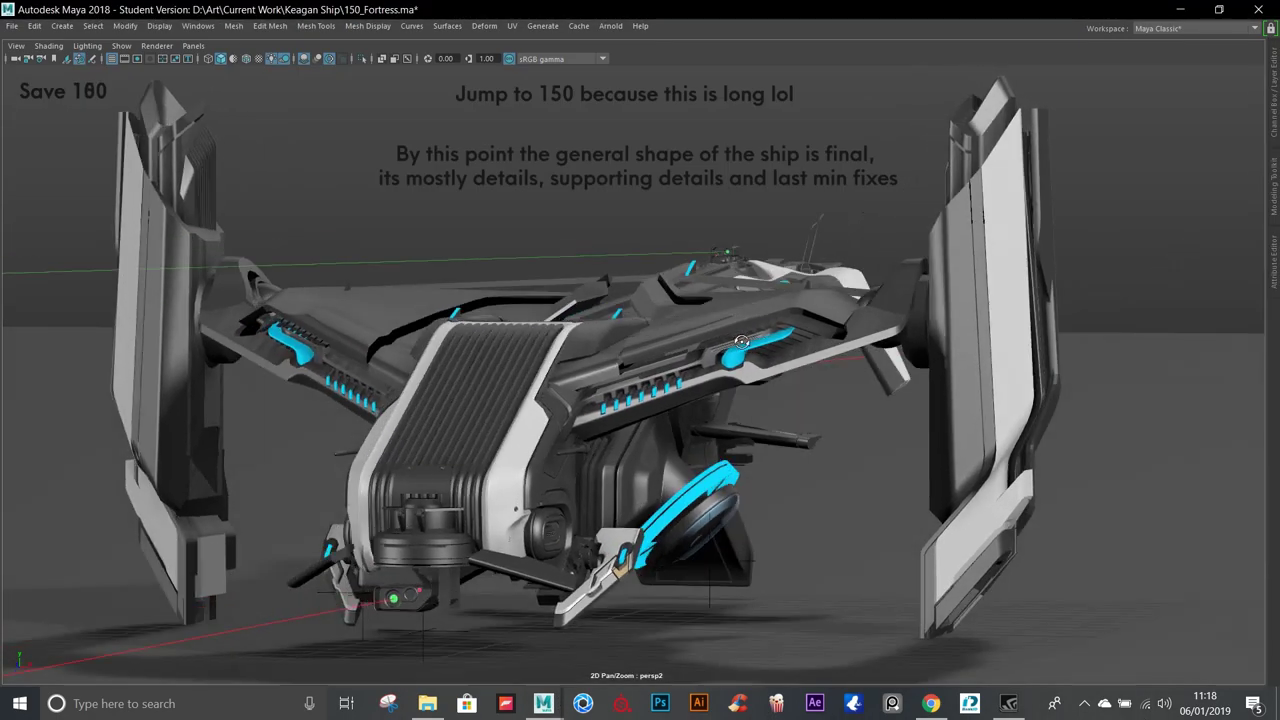
{"action": "left_click_drag", "start_coordinate": [741, 341], "coordinate": [803, 490], "text": "alt"}
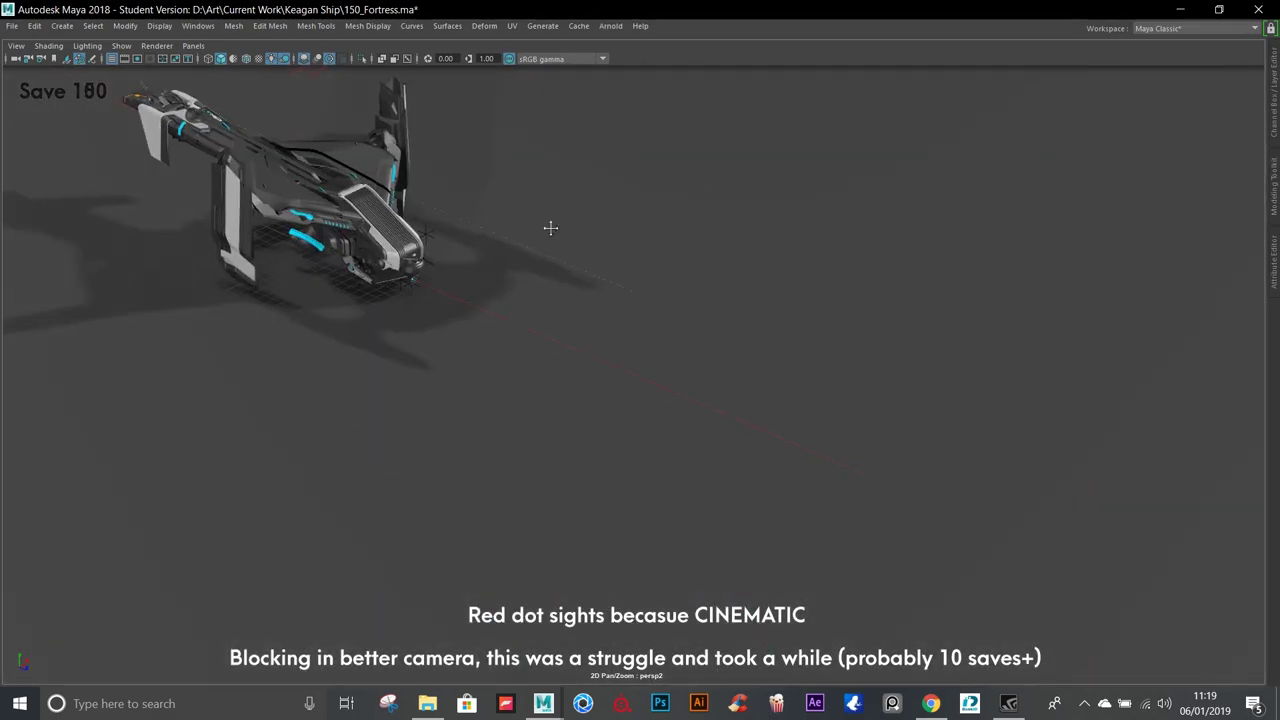
{"action": "right_click_drag", "start_coordinate": [550, 228], "coordinate": [903, 427], "text": "alt"}
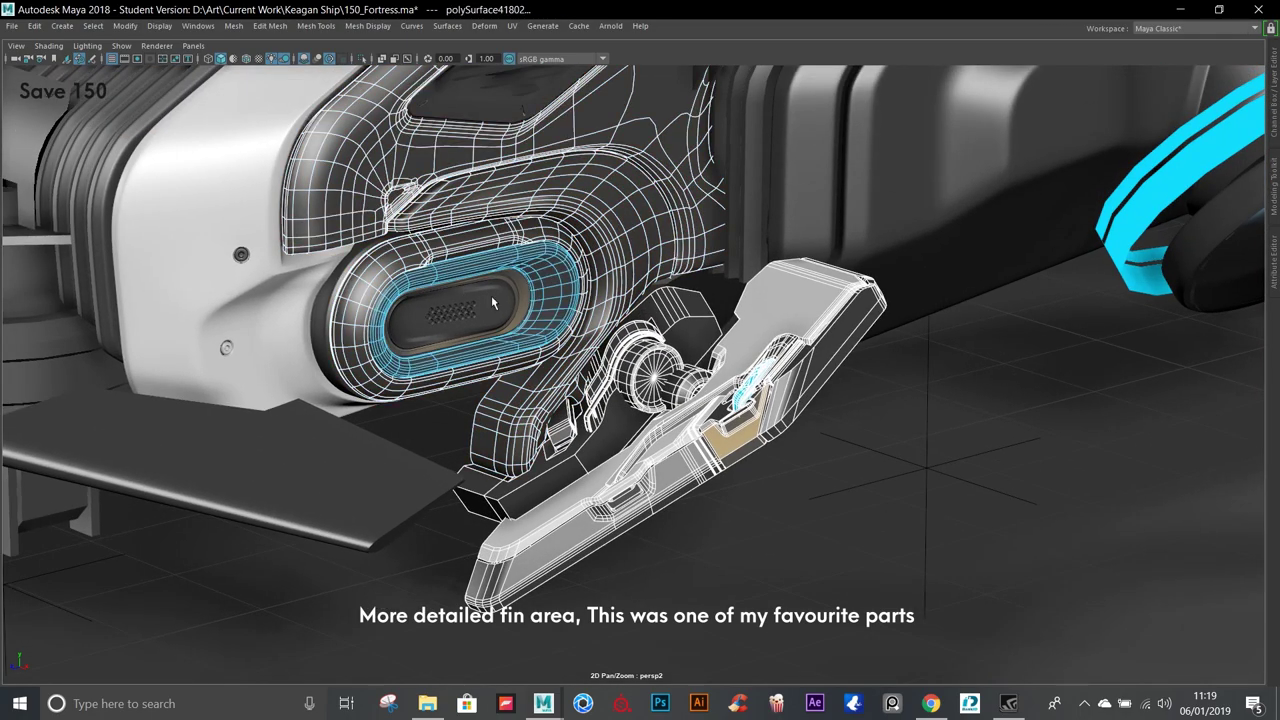
Isolate the selected fin and show mesh edges over its shaded surface.
{"action": "left_click", "coordinate": [362, 60]}
{"action": "mouse_move", "coordinate": [269, 181]}
{"action": "left_mouse_down", "text": "alt"}
{"action": "mouse_move", "coordinate": [494, 204]}
{"action": "mouse_move", "coordinate": [420, 170]}
{"action": "left_mouse_up", "text": "alt"}
{"action": "left_click", "coordinate": [252, 62]}
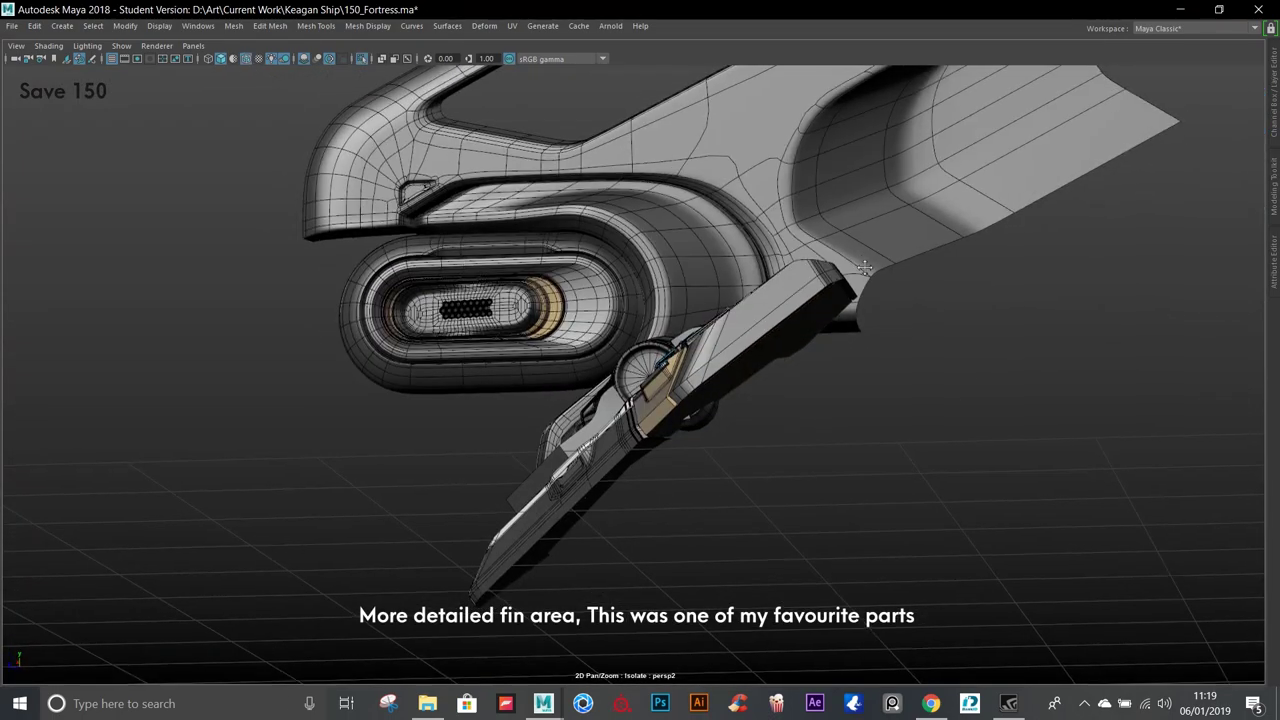
{"action": "mouse_move", "coordinate": [650, 300]}
{"action": "left_mouse_down", "text": "alt"}
{"action": "mouse_move", "coordinate": [815, 270]}
{"action": "mouse_move", "coordinate": [839, 295]}
{"action": "left_mouse_up", "text": "alt"}
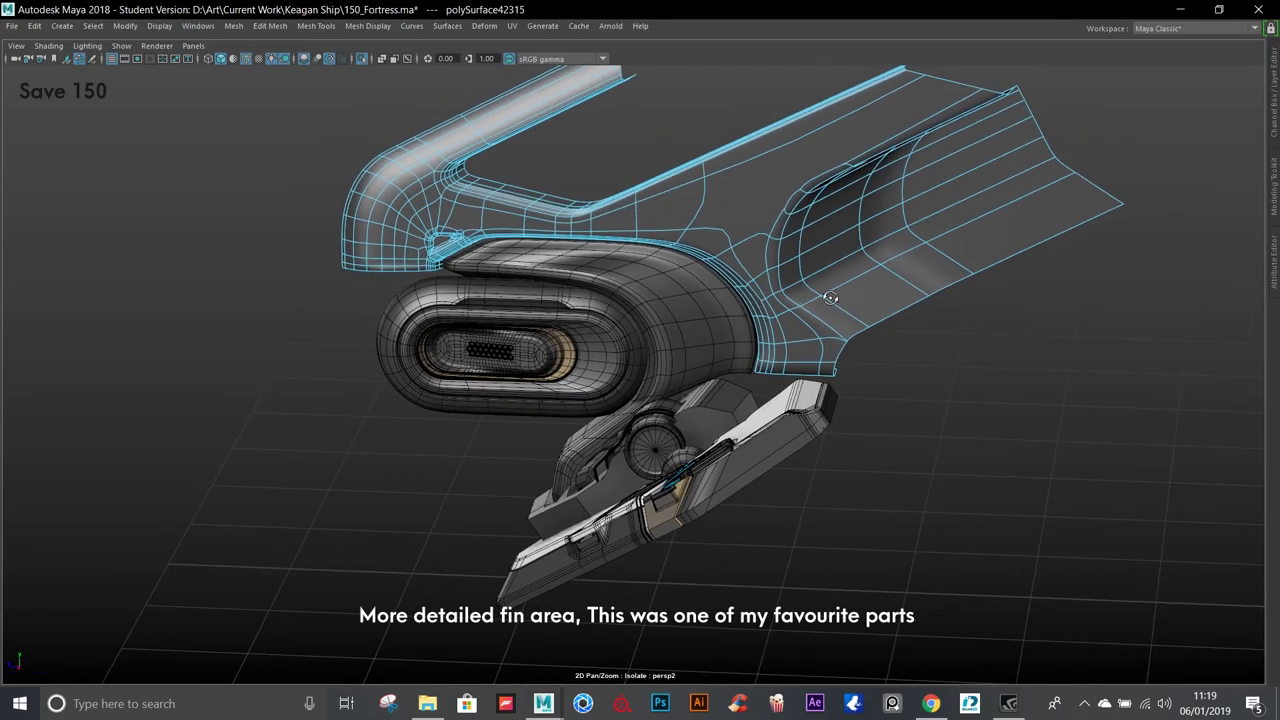
Zoom into the fin, selecting its curved surface piece and the blue glowing part.
{"action": "left_click", "coordinate": [928, 268]}
{"action": "scroll", "coordinate": [900, 260], "scroll_direction": "up", "scroll_amount": 5}
{"action": "right_click_drag", "start_coordinate": [857, 250], "coordinate": [985, 401], "text": "alt"}
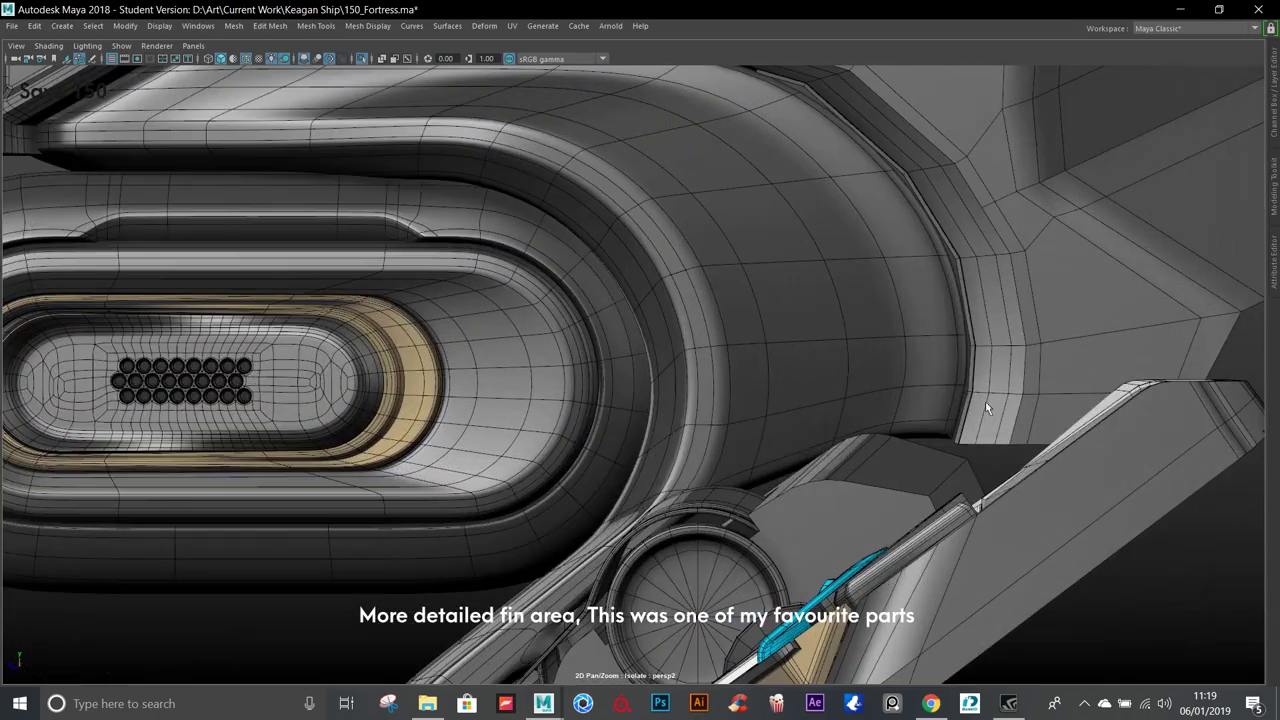
{"action": "left_click", "coordinate": [827, 273]}
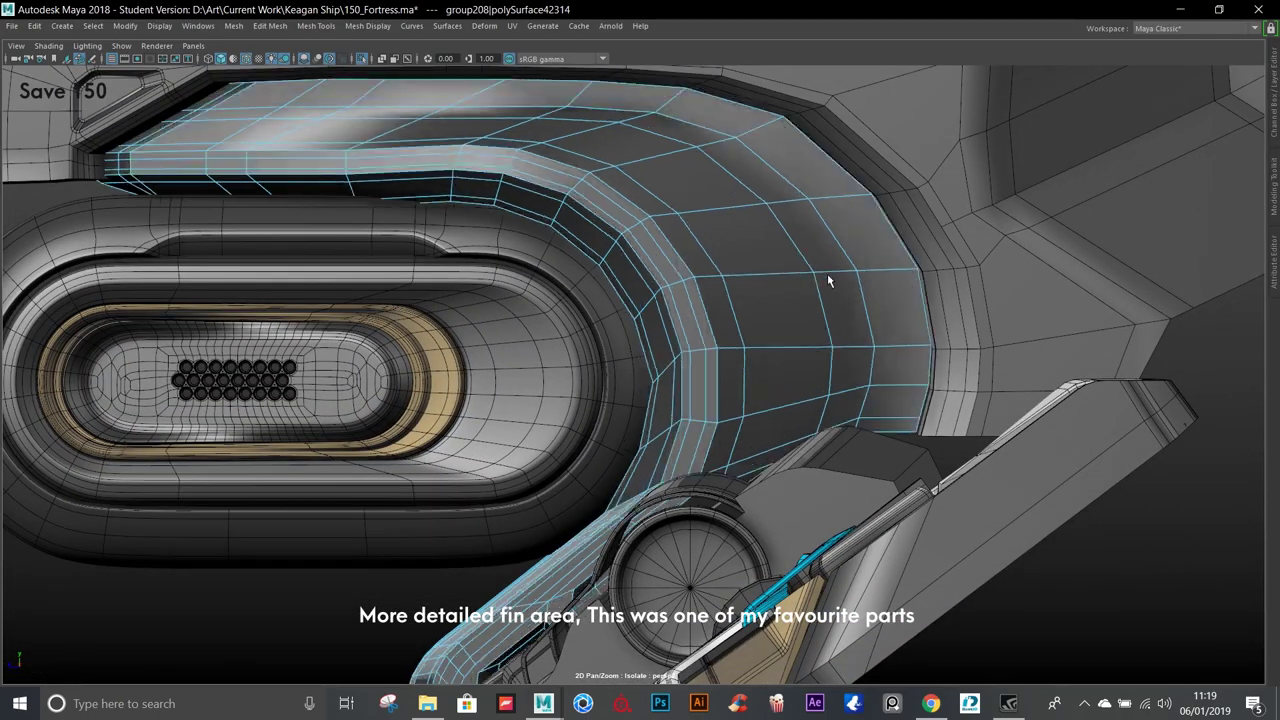
{"action": "right_click_drag", "start_coordinate": [828, 281], "coordinate": [638, 332], "text": "alt"}
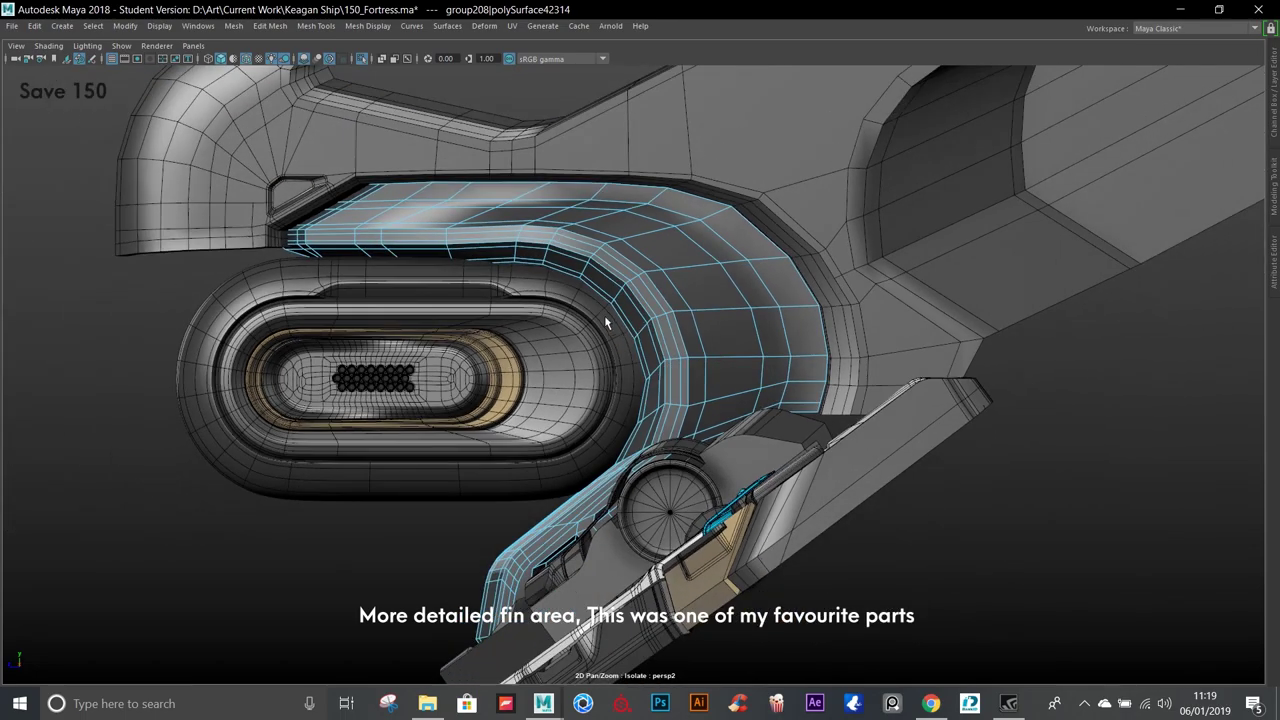
{"action": "right_click_drag", "start_coordinate": [333, 270], "coordinate": [352, 160], "text": "alt"}
{"action": "left_click_drag", "start_coordinate": [352, 160], "coordinate": [600, 300], "text": "alt"}
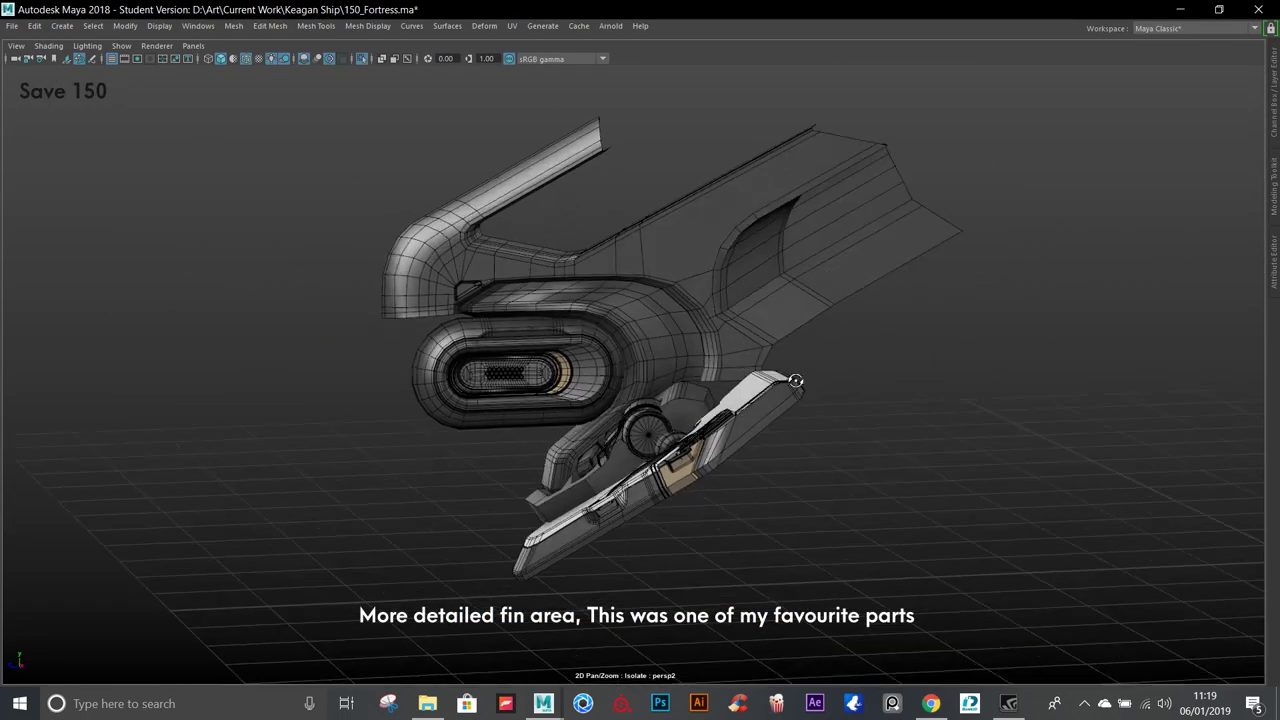
{"action": "left_click", "coordinate": [918, 508]}
{"action": "mouse_move", "coordinate": [600, 300]}
{"action": "right_mouse_down", "text": "alt"}
{"action": "mouse_move", "coordinate": [918, 508]}
{"action": "mouse_move", "coordinate": [840, 470]}
{"action": "right_mouse_up", "text": "alt"}
Select the fin group and orbit around the fin, adjacent block and landing-gear part.
{"action": "left_click_drag", "start_coordinate": [840, 470], "coordinate": [700, 430], "text": "alt"}
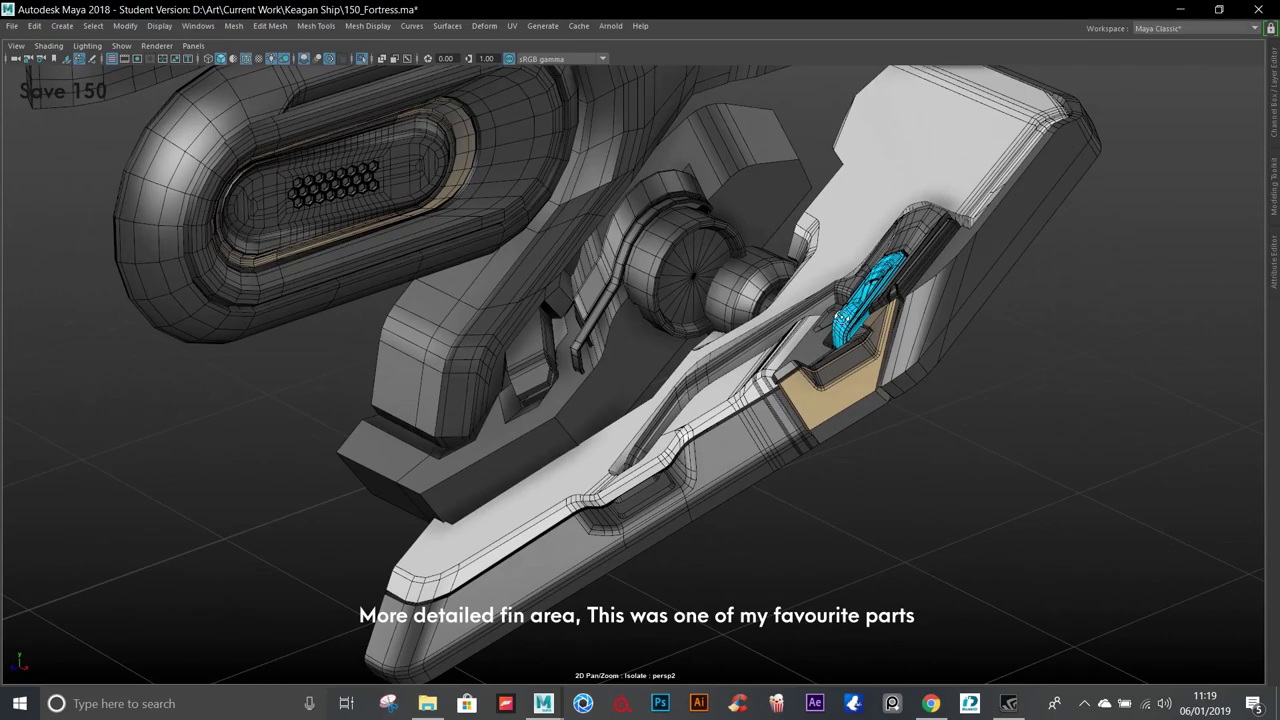
{"action": "left_click_drag", "start_coordinate": [830, 338], "coordinate": [841, 340], "text": "alt"}
{"action": "mouse_move", "coordinate": [797, 410]}
{"action": "left_mouse_down", "text": "alt"}
{"action": "mouse_move", "coordinate": [760, 430]}
{"action": "mouse_move", "coordinate": [780, 450]}
{"action": "left_mouse_up", "text": "alt"}
{"action": "left_click", "coordinate": [780, 450]}
{"action": "mouse_move", "coordinate": [780, 450]}
{"action": "right_mouse_down", "text": "alt"}
{"action": "mouse_move", "coordinate": [822, 534]}
{"action": "mouse_move", "coordinate": [855, 495]}
{"action": "right_mouse_up", "text": "alt"}
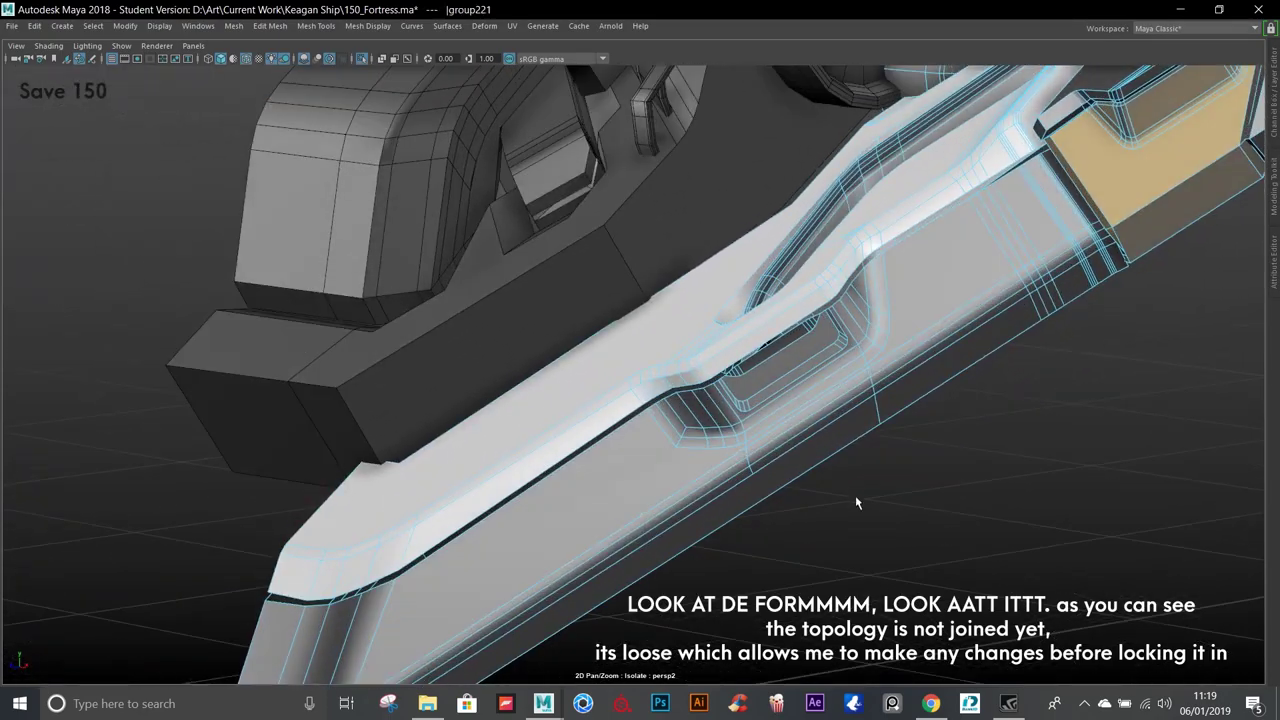
{"action": "left_click_drag", "start_coordinate": [855, 495], "coordinate": [725, 376], "text": "alt"}
{"action": "left_click_drag", "start_coordinate": [987, 273], "coordinate": [810, 352], "text": "alt"}
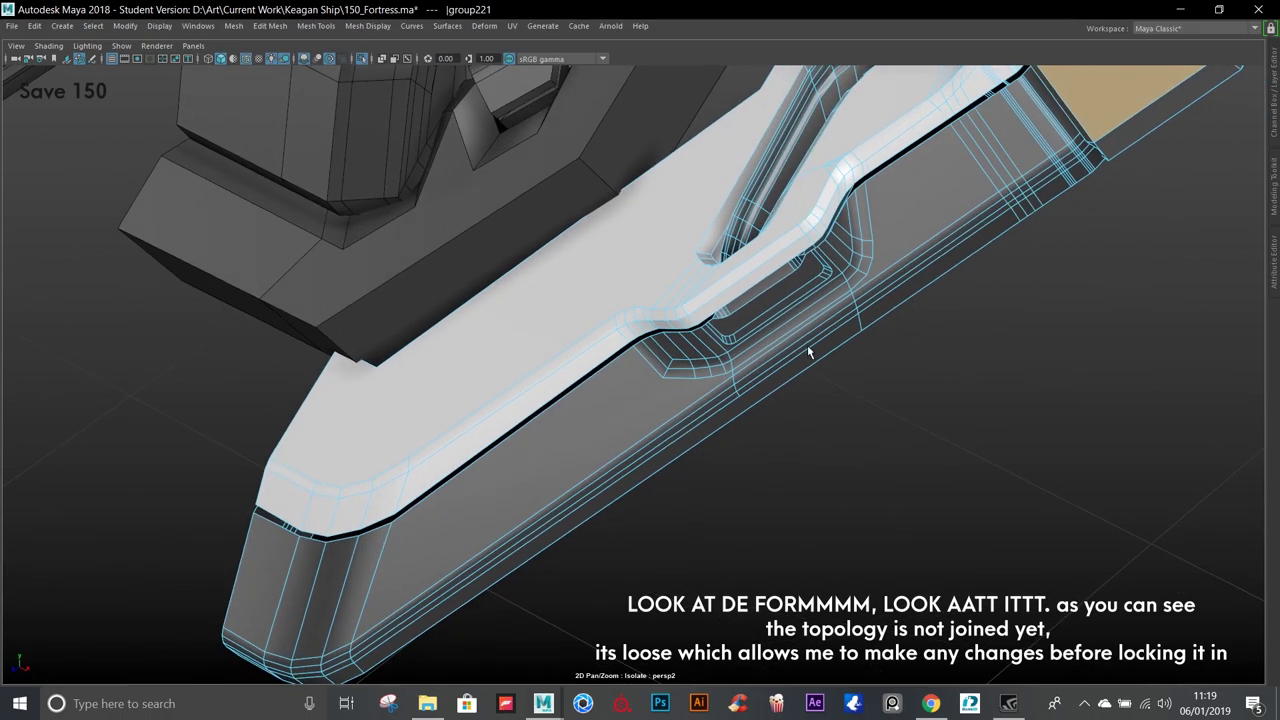
{"action": "mouse_move", "coordinate": [644, 285]}
{"action": "left_mouse_down", "text": "alt"}
{"action": "mouse_move", "coordinate": [611, 257]}
{"action": "mouse_move", "coordinate": [1099, 430]}
{"action": "mouse_move", "coordinate": [845, 323]}
{"action": "left_mouse_up", "text": "alt"}
{"action": "scroll", "coordinate": [611, 257], "scroll_direction": "down", "scroll_amount": 5}
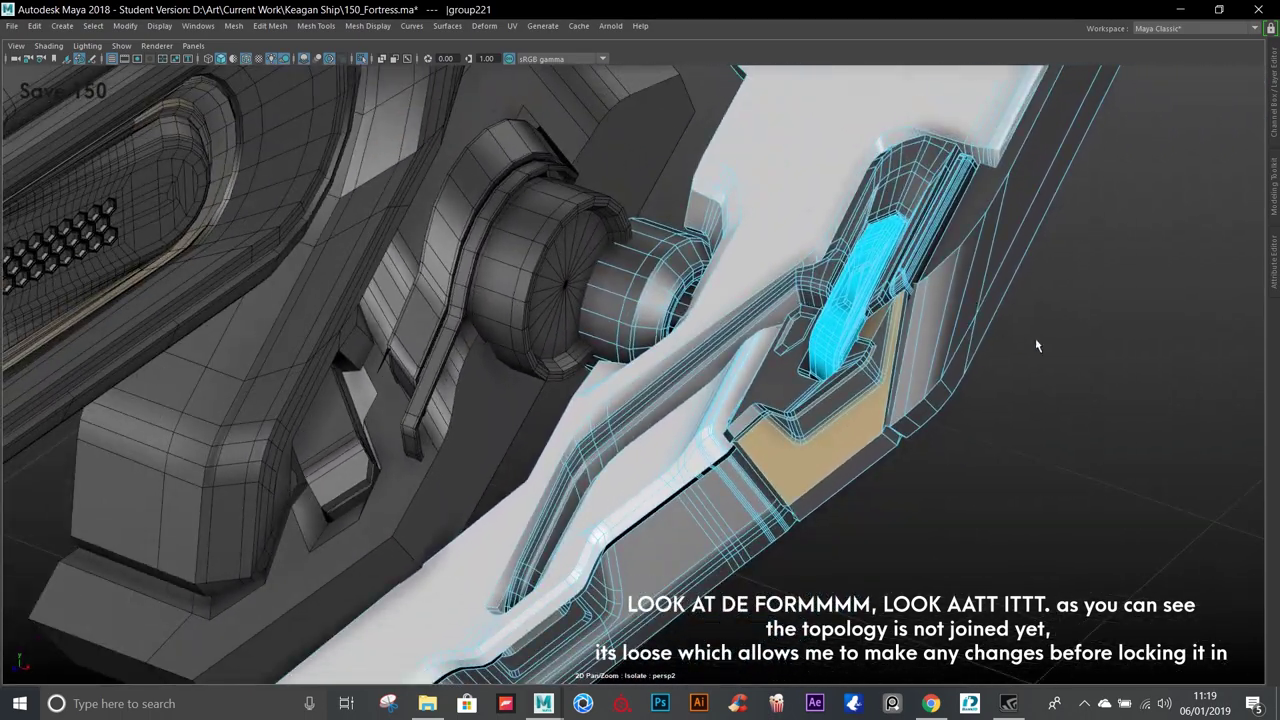
{"action": "scroll", "coordinate": [1036, 342], "scroll_direction": "down", "scroll_amount": 3}
{"action": "left_click_drag", "start_coordinate": [1036, 342], "coordinate": [733, 273], "text": "alt"}
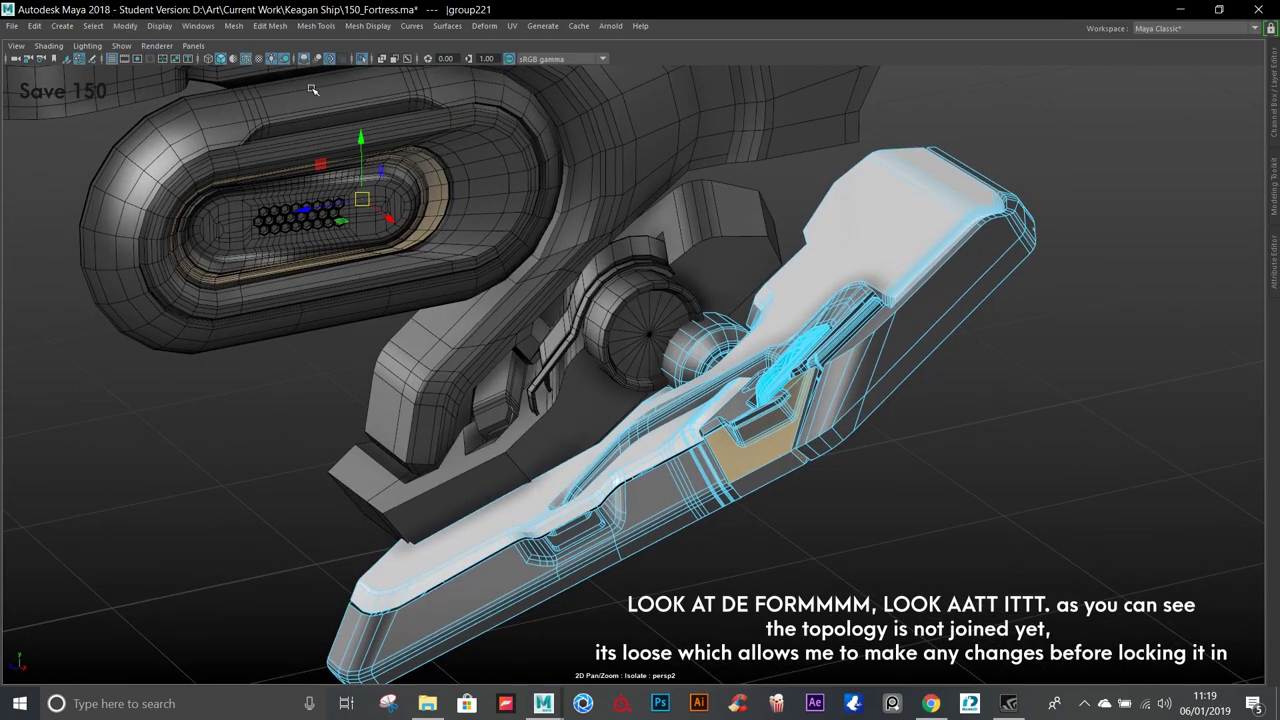
Exit Isolate Select to show the whole ship and orbit toward the side vents.
{"action": "left_click", "coordinate": [362, 62]}
{"action": "scroll", "coordinate": [694, 320], "scroll_direction": "down", "scroll_amount": 3}
{"action": "mouse_move", "coordinate": [694, 320]}
{"action": "left_mouse_down", "text": "alt"}
{"action": "mouse_move", "coordinate": [594, 274]}
{"action": "mouse_move", "coordinate": [188, 264]}
{"action": "left_mouse_up", "text": "alt"}
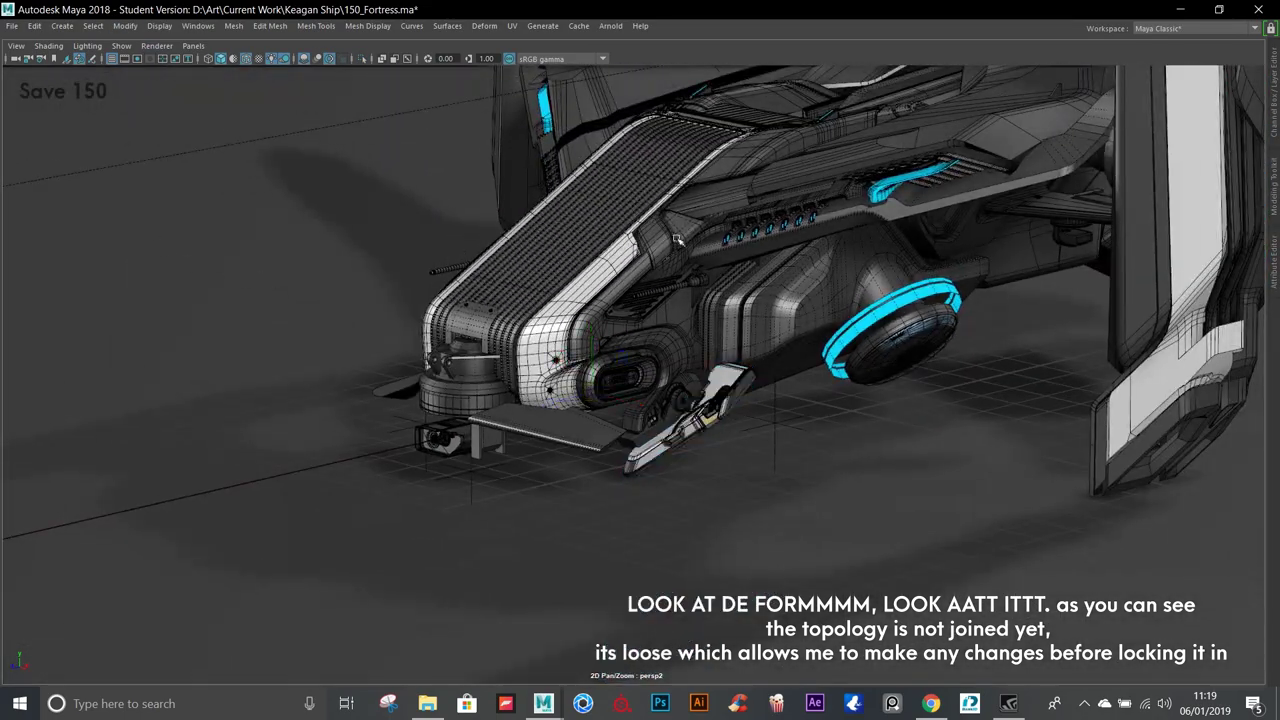
{"action": "mouse_move", "coordinate": [677, 240]}
{"action": "left_mouse_down", "text": "alt"}
{"action": "mouse_move", "coordinate": [980, 430]}
{"action": "mouse_move", "coordinate": [1183, 625]}
{"action": "mouse_move", "coordinate": [929, 263]}
{"action": "mouse_move", "coordinate": [990, 137]}
{"action": "mouse_move", "coordinate": [427, 311]}
{"action": "mouse_move", "coordinate": [685, 335]}
{"action": "mouse_move", "coordinate": [780, 474]}
{"action": "mouse_move", "coordinate": [666, 423]}
{"action": "mouse_move", "coordinate": [621, 483]}
{"action": "left_mouse_up", "text": "alt"}
{"action": "scroll", "coordinate": [1183, 625], "scroll_direction": "up", "scroll_amount": 5}
{"action": "scroll", "coordinate": [990, 137], "scroll_direction": "down", "scroll_amount": 5}
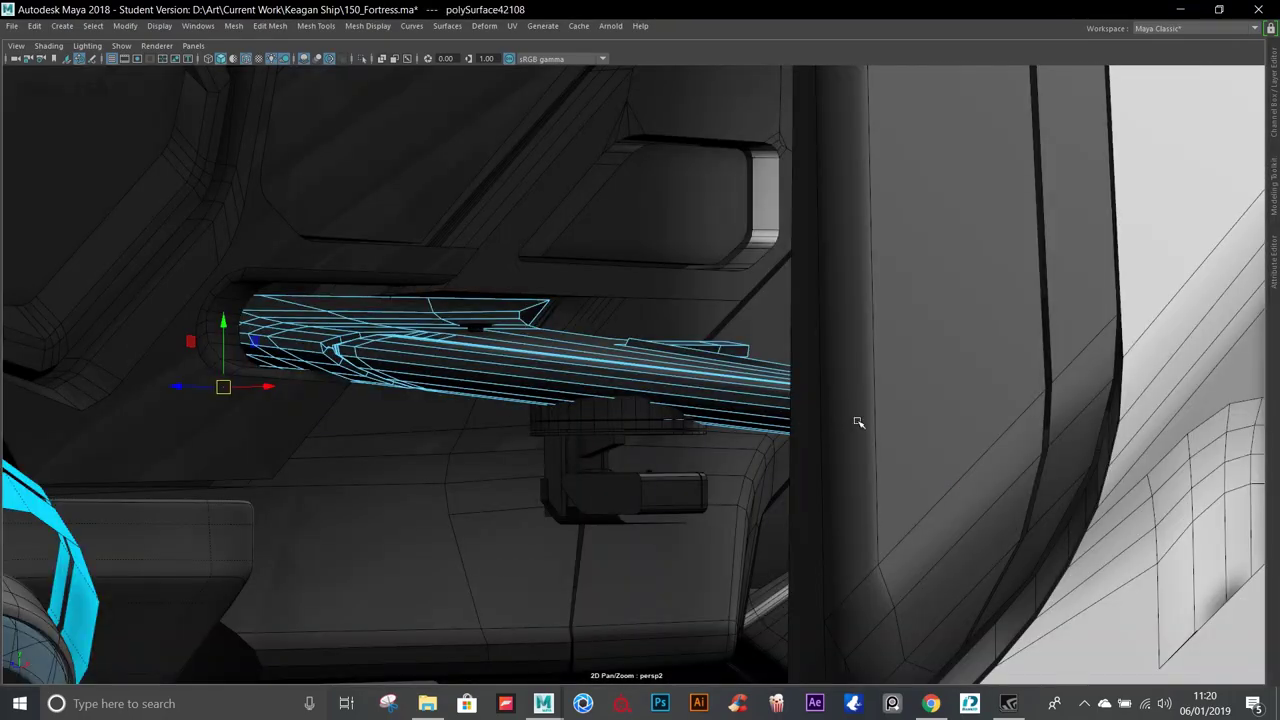
Inspect seat part polySurface42088, zoom out, then bring the 212_Fortress scene forward.
{"action": "left_click_drag", "start_coordinate": [858, 422], "coordinate": [656, 431], "text": "alt"}
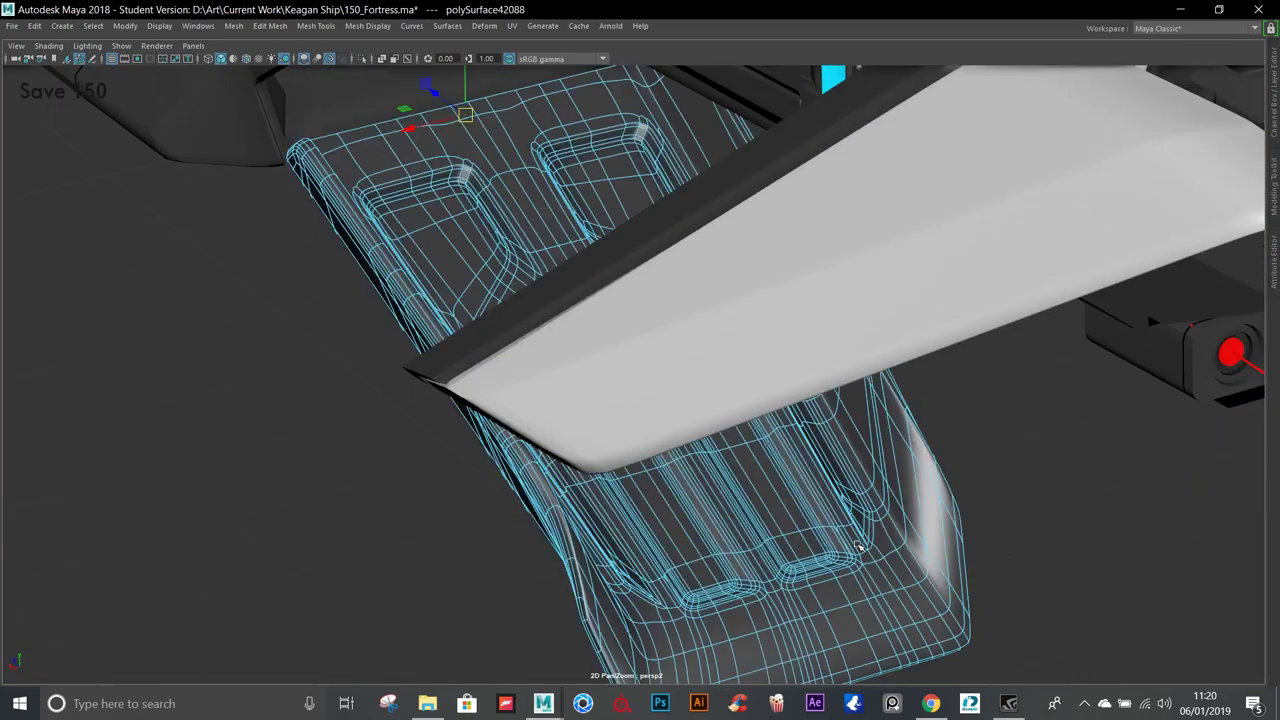
{"action": "left_click_drag", "start_coordinate": [858, 546], "coordinate": [949, 530], "text": "alt"}
{"action": "left_click", "coordinate": [870, 440]}
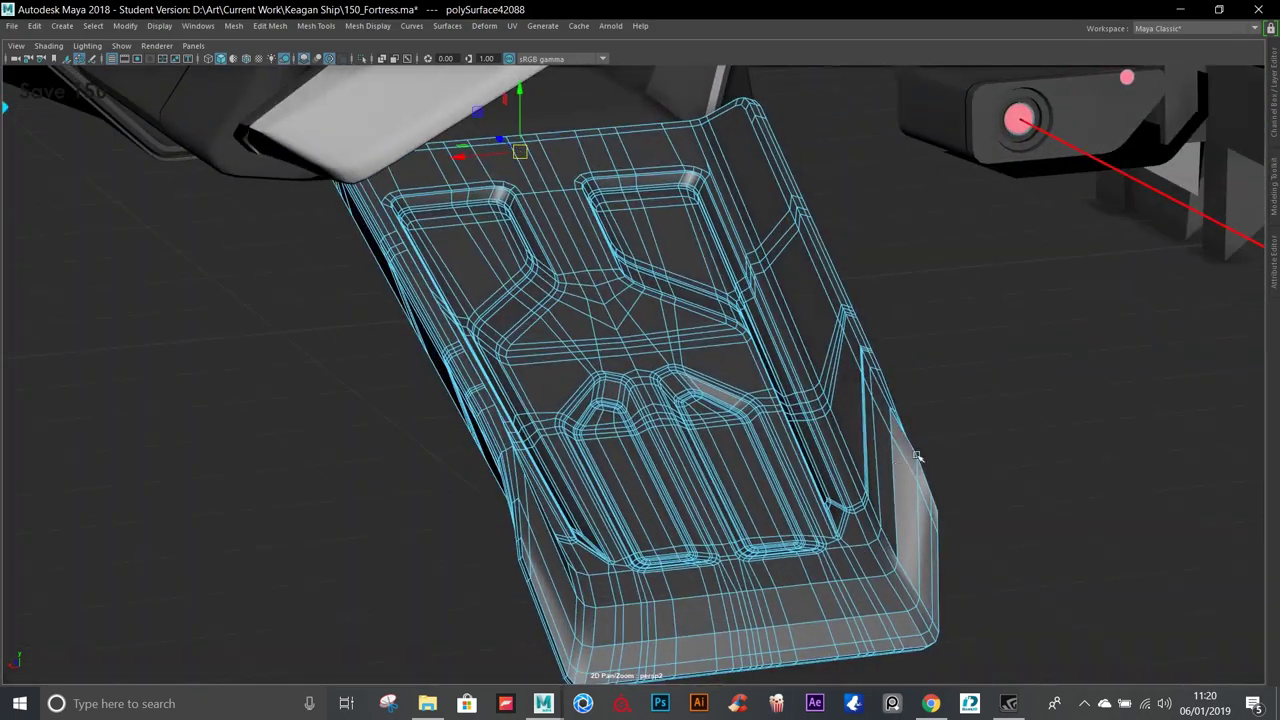
{"action": "mouse_move", "coordinate": [916, 456]}
{"action": "left_mouse_down", "text": "alt"}
{"action": "mouse_move", "coordinate": [920, 366]}
{"action": "mouse_move", "coordinate": [889, 340]}
{"action": "mouse_move", "coordinate": [721, 290]}
{"action": "mouse_move", "coordinate": [694, 263]}
{"action": "mouse_move", "coordinate": [879, 291]}
{"action": "mouse_move", "coordinate": [843, 277]}
{"action": "mouse_move", "coordinate": [755, 518]}
{"action": "left_mouse_up", "text": "alt"}
{"action": "scroll", "coordinate": [889, 340], "scroll_direction": "down", "scroll_amount": 5}
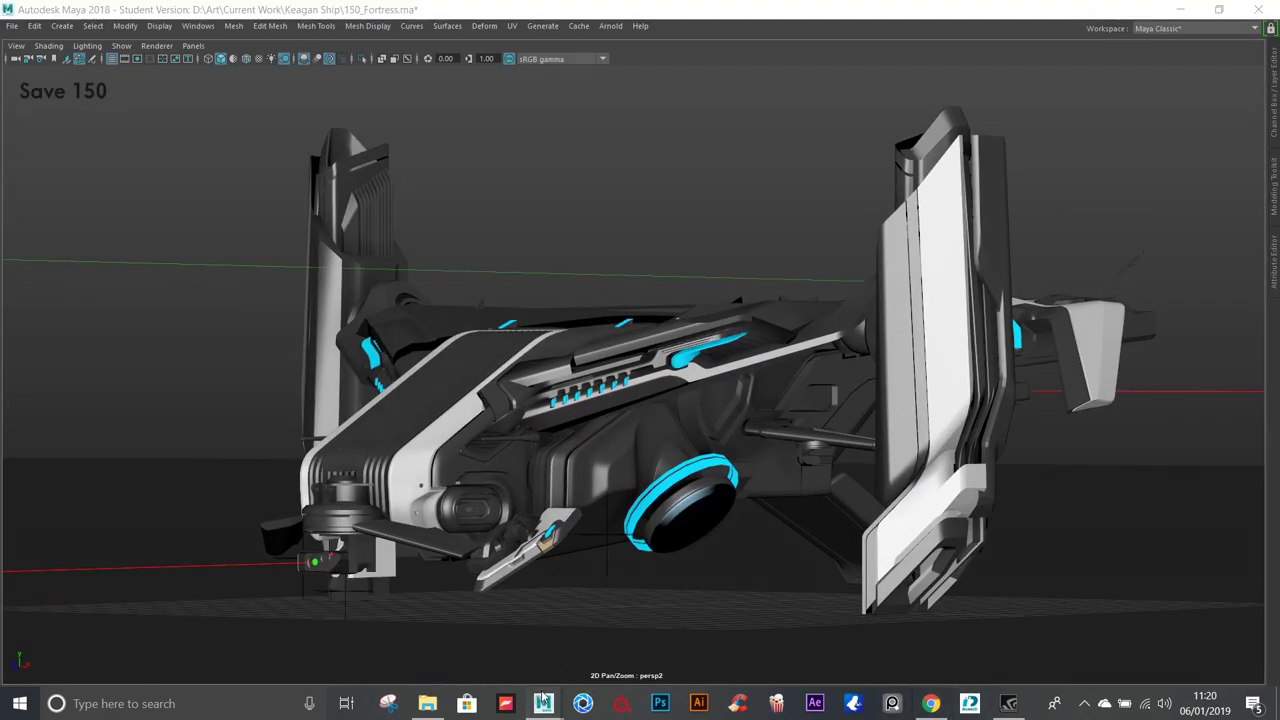
{"action": "mouse_move", "coordinate": [543, 703]}
{"action": "left_click", "coordinate": [1177, 650]}
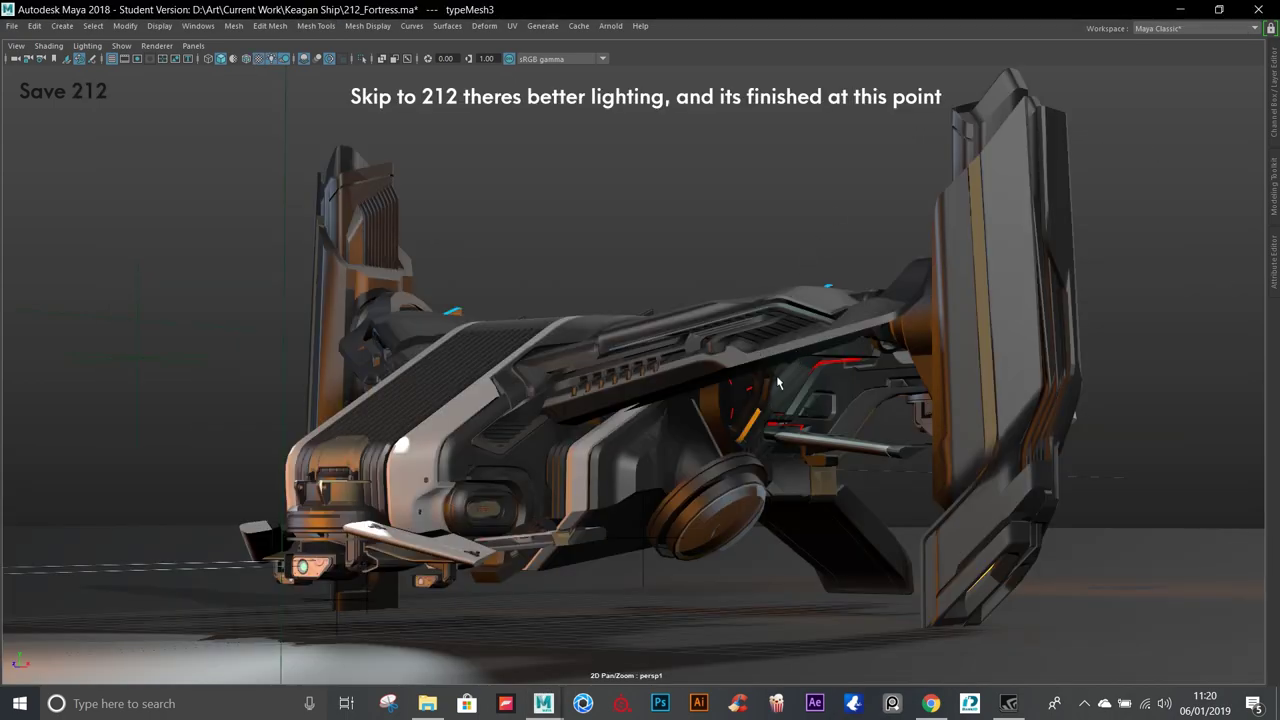
Orbit around the 212_Fortress ship, then switch to the 150_Fortress blockout scene.
{"action": "left_click_drag", "start_coordinate": [680, 497], "coordinate": [816, 570], "text": "alt"}
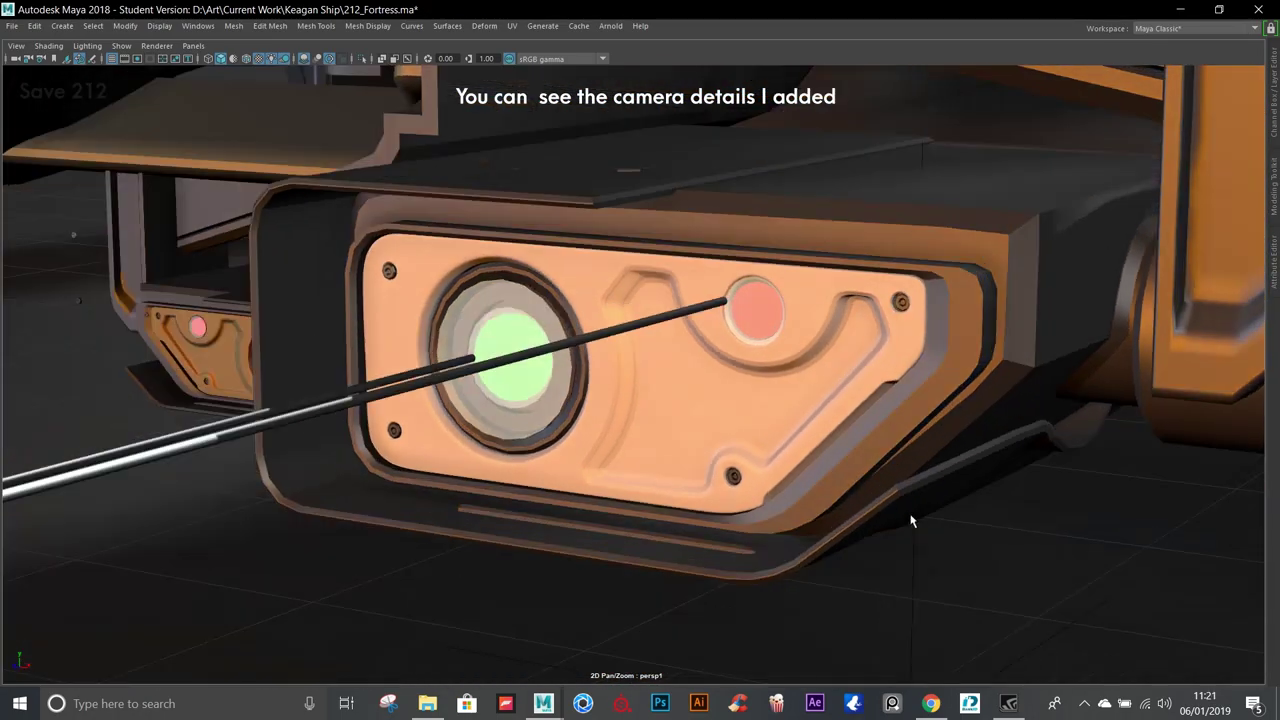
{"action": "left_click_drag", "start_coordinate": [953, 508], "coordinate": [655, 435], "text": "alt"}
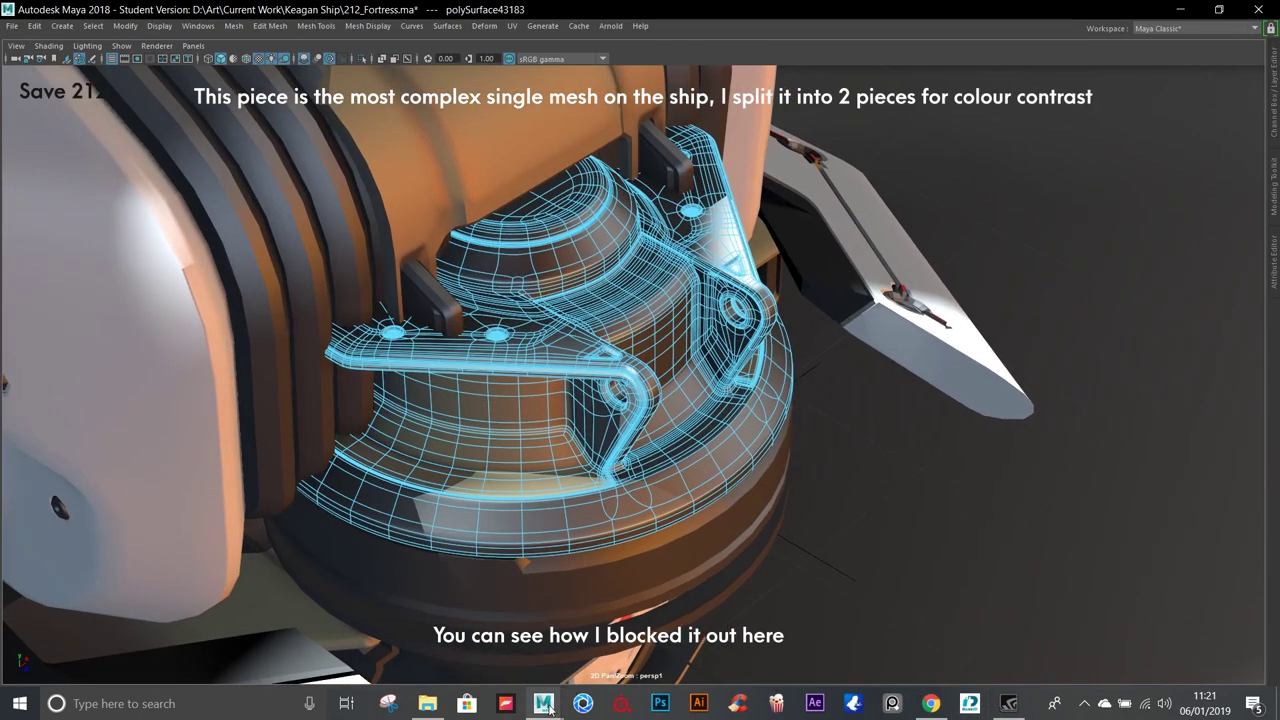
{"action": "left_click", "coordinate": [548, 707]}
{"action": "left_click", "coordinate": [1140, 645]}
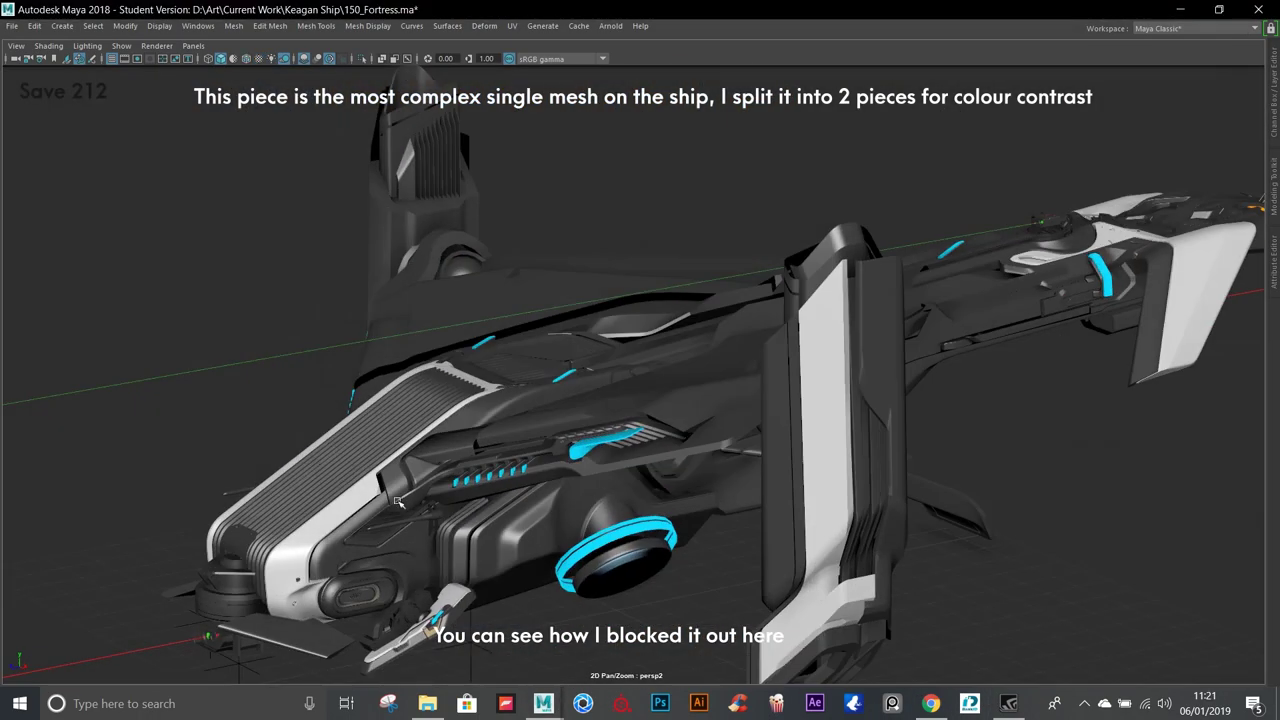
{"action": "scroll", "coordinate": [485, 440], "scroll_direction": "down", "scroll_amount": 3}
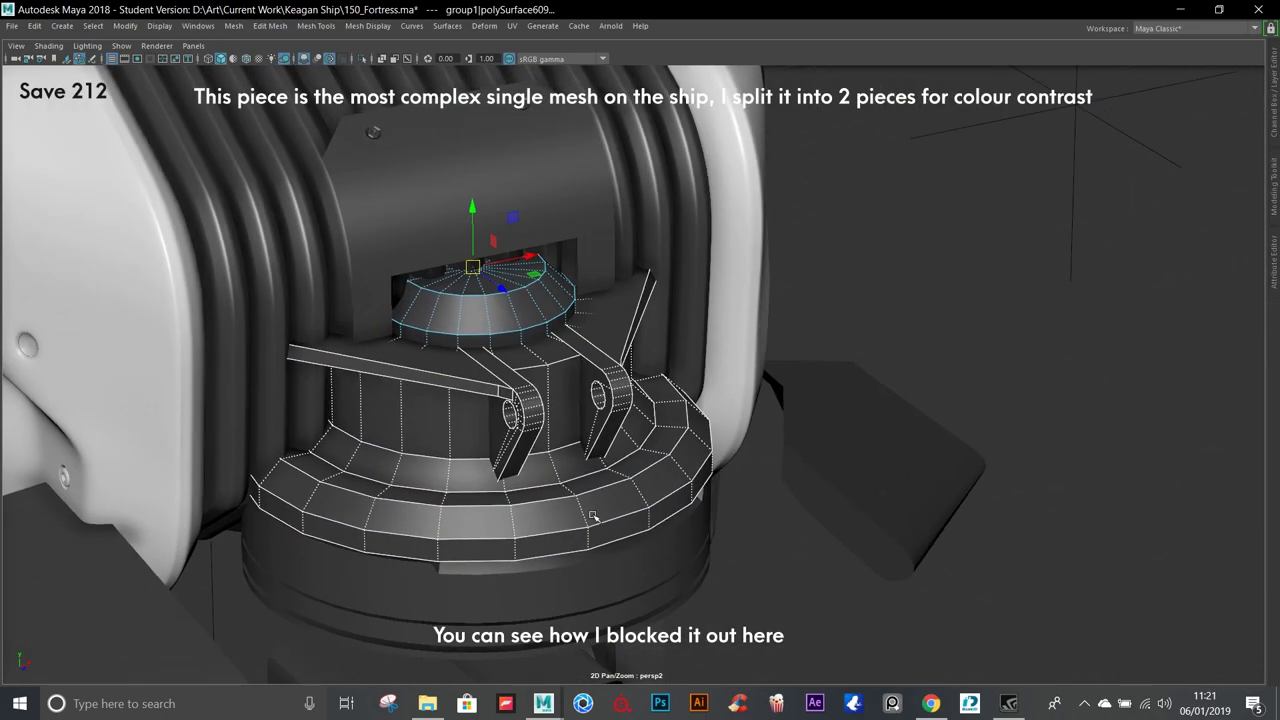
Isolate the turret-mount blockout, inspect its dome and base ring, then return to 212_Fortress.
{"action": "left_click", "coordinate": [369, 58]}
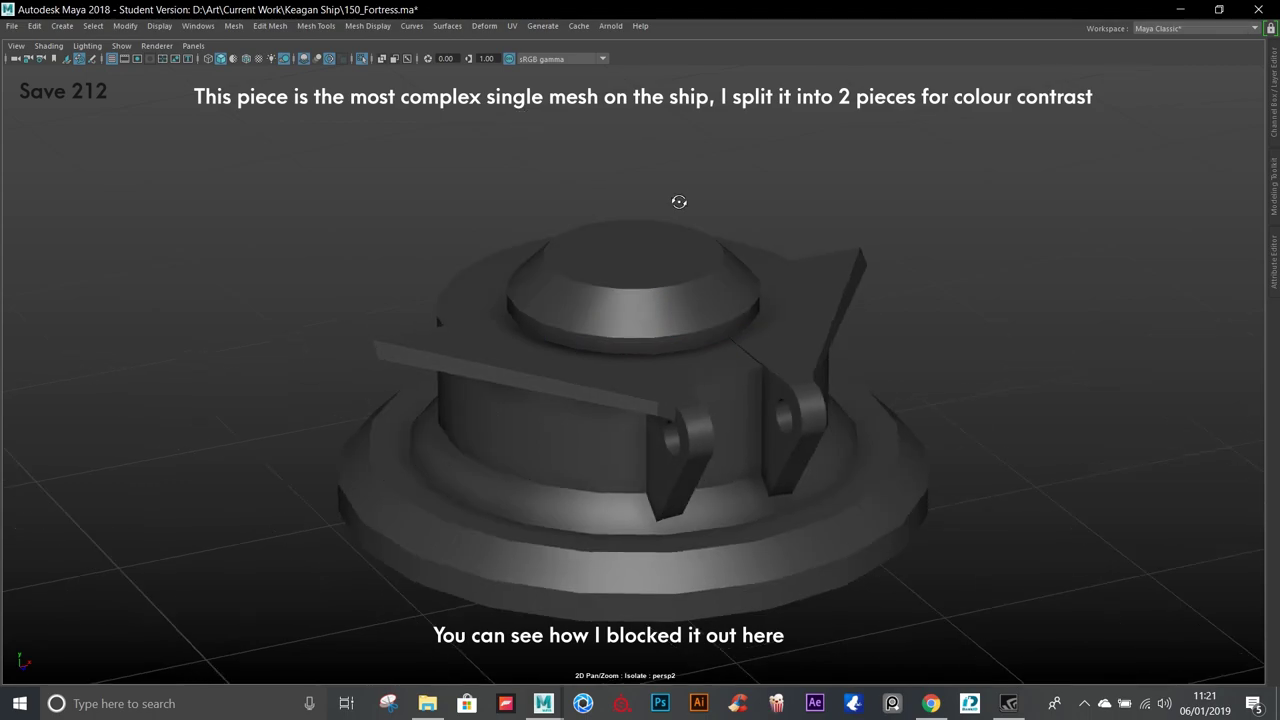
{"action": "mouse_move", "coordinate": [677, 200]}
{"action": "left_mouse_down", "text": "alt"}
{"action": "mouse_move", "coordinate": [651, 217]}
{"action": "mouse_move", "coordinate": [700, 334]}
{"action": "left_mouse_up", "text": "alt"}
{"action": "left_click", "coordinate": [673, 242]}
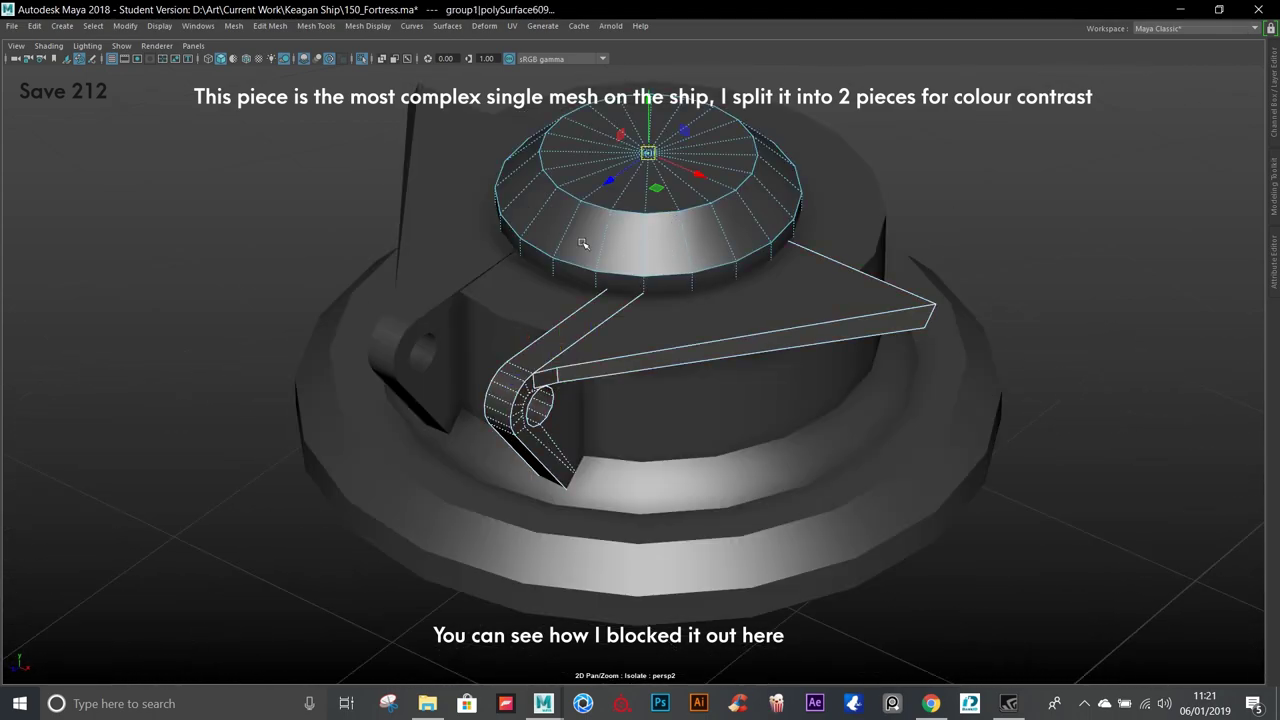
{"action": "left_click", "coordinate": [360, 300]}
{"action": "left_click", "coordinate": [270, 120]}
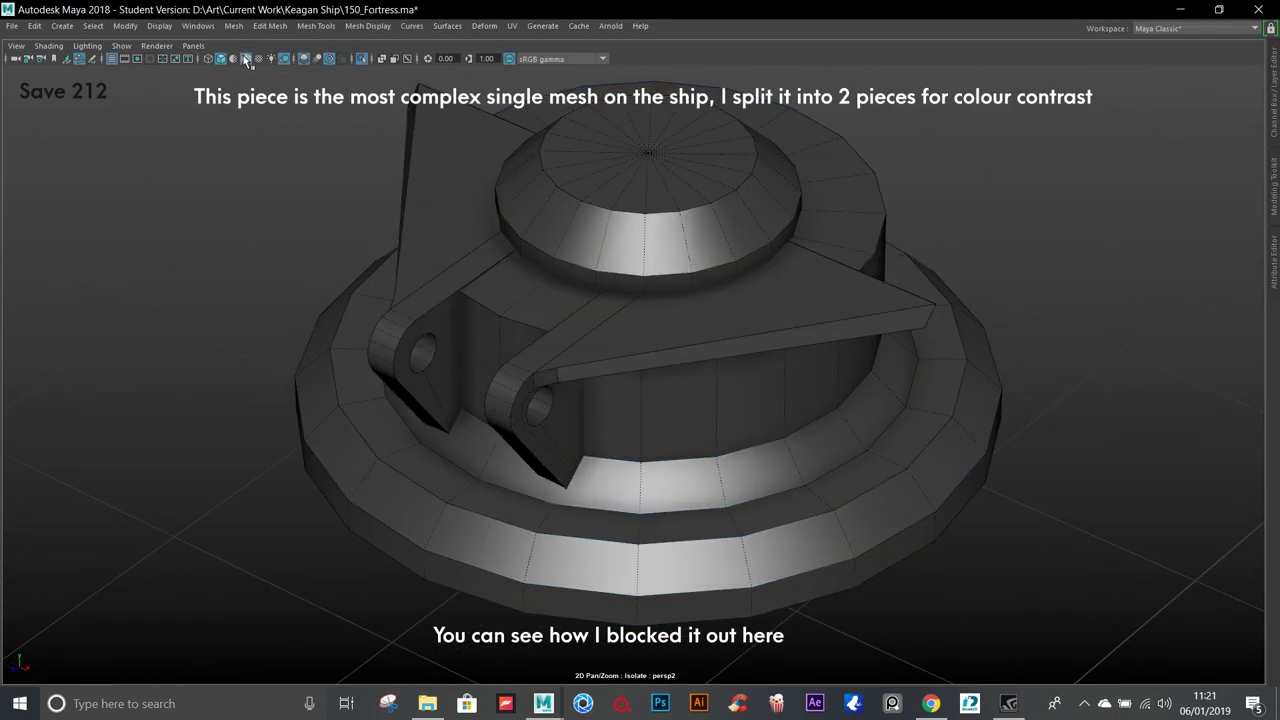
{"action": "mouse_move", "coordinate": [300, 140]}
{"action": "left_mouse_down", "text": "alt"}
{"action": "mouse_move", "coordinate": [371, 220]}
{"action": "mouse_move", "coordinate": [514, 206]}
{"action": "mouse_move", "coordinate": [400, 229]}
{"action": "mouse_move", "coordinate": [757, 528]}
{"action": "left_mouse_up", "text": "alt"}
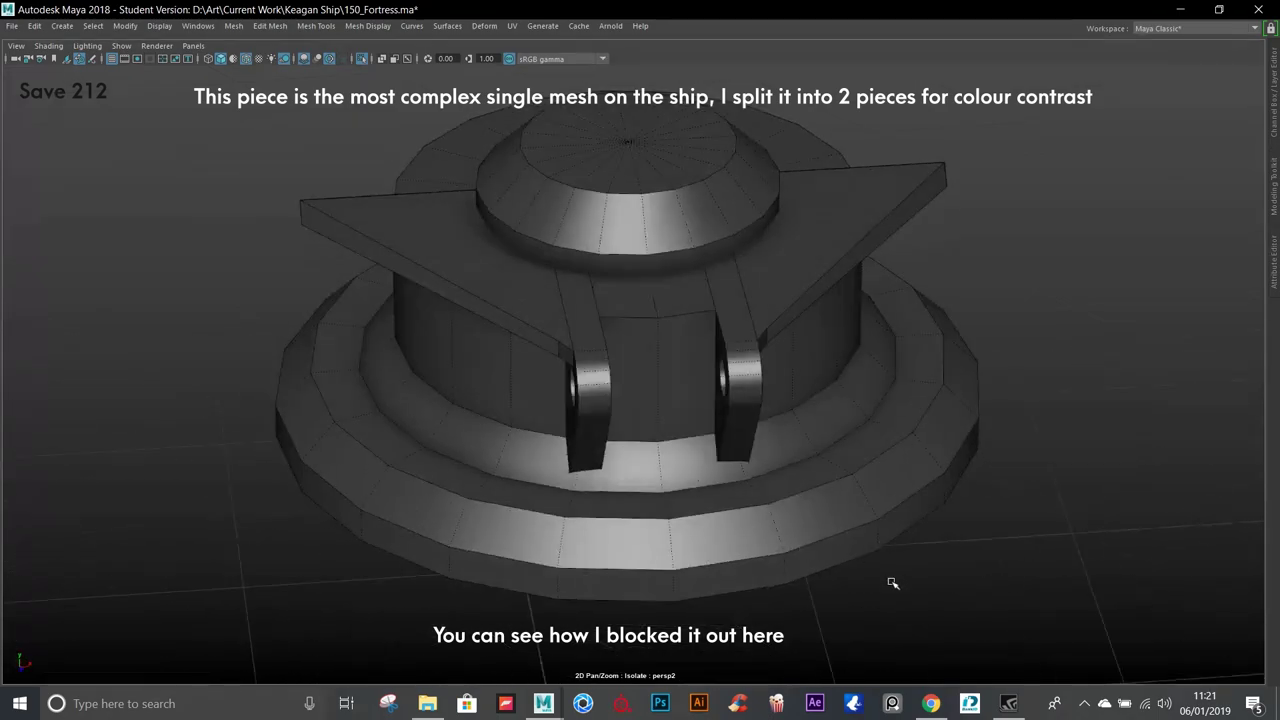
{"action": "mouse_move", "coordinate": [543, 703]}
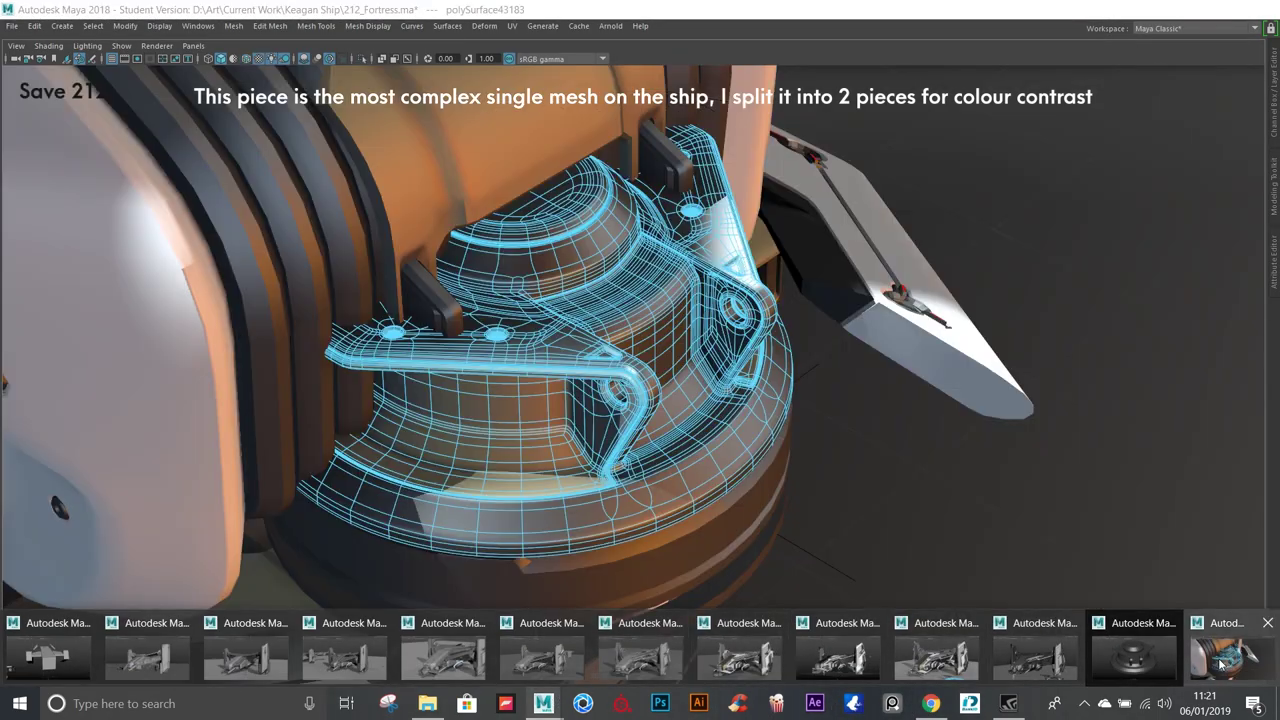
{"action": "left_click", "coordinate": [1140, 655]}
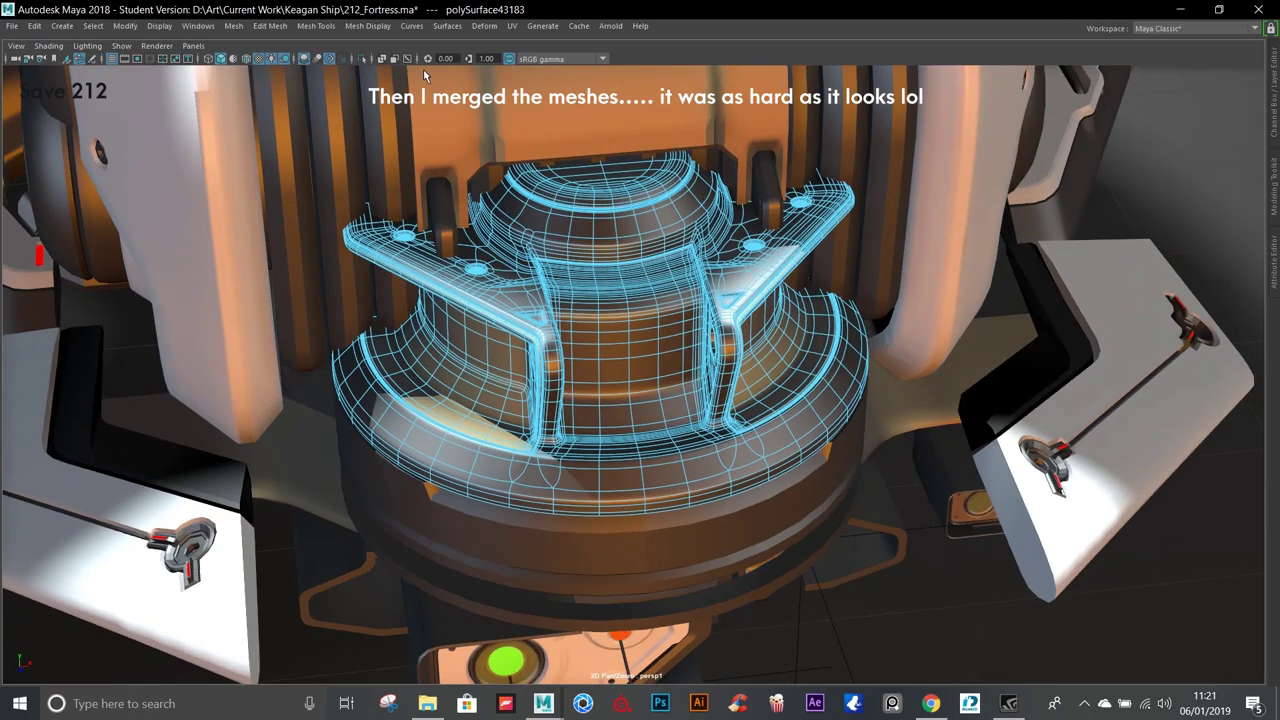
Isolate the finished turret mount and orbit in close on its bracket and bolt holes.
{"action": "left_click", "coordinate": [370, 59]}
{"action": "mouse_move", "coordinate": [412, 70]}
{"action": "left_mouse_down", "text": "alt"}
{"action": "mouse_move", "coordinate": [668, 127]}
{"action": "mouse_move", "coordinate": [952, 248]}
{"action": "left_mouse_up", "text": "alt"}
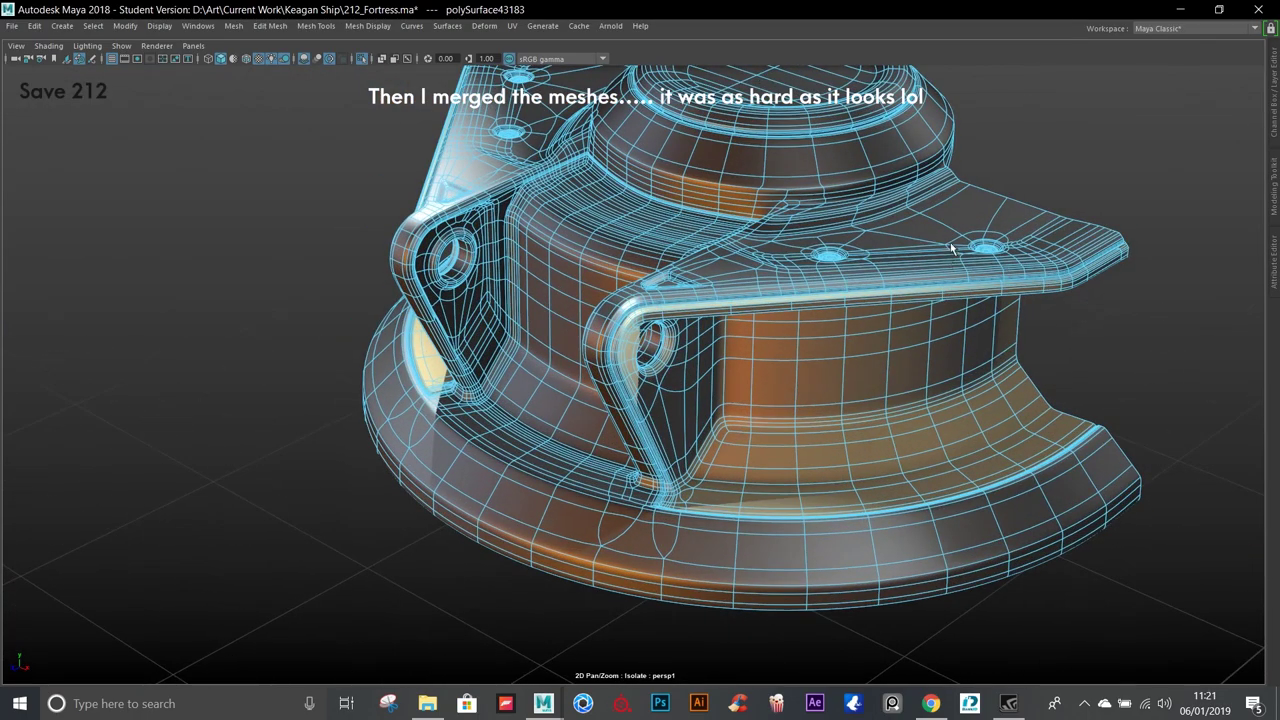
{"action": "scroll", "coordinate": [1032, 201], "scroll_direction": "down", "scroll_amount": 2}
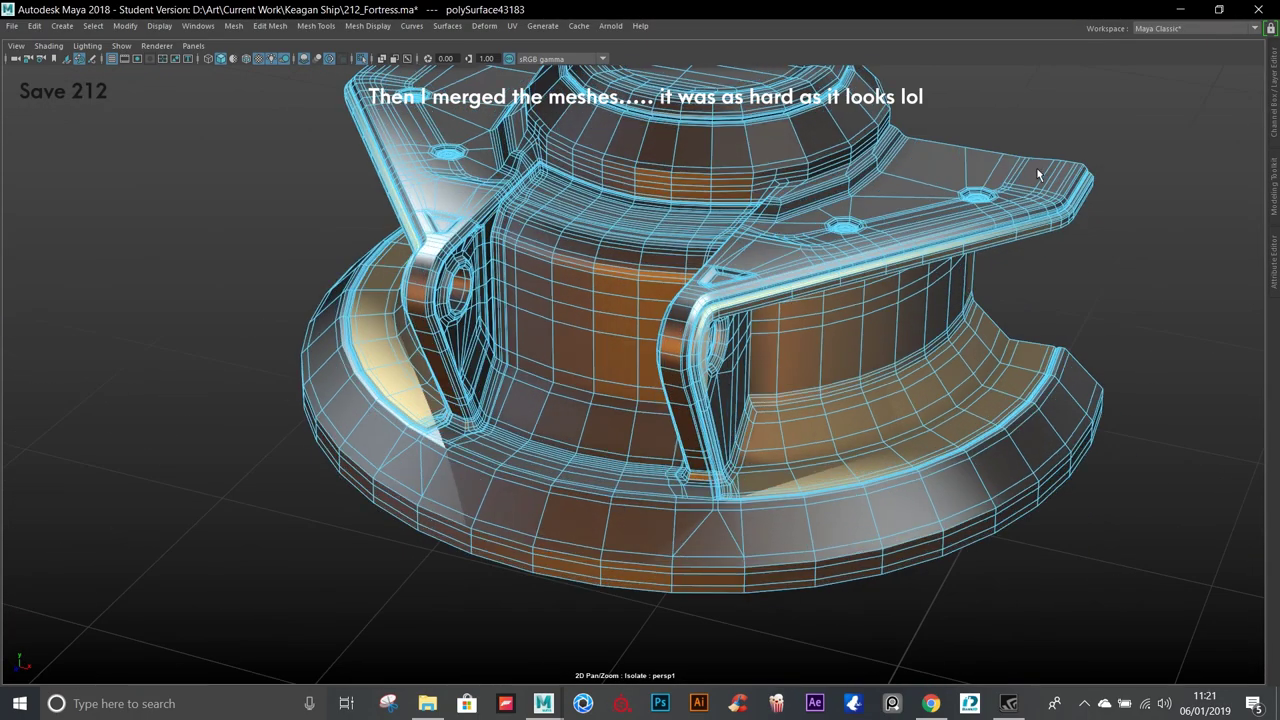
{"action": "left_click", "coordinate": [1030, 127]}
{"action": "mouse_move", "coordinate": [1030, 127]}
{"action": "left_mouse_down", "text": "alt"}
{"action": "mouse_move", "coordinate": [817, 171]}
{"action": "mouse_move", "coordinate": [977, 221]}
{"action": "mouse_move", "coordinate": [846, 171]}
{"action": "mouse_move", "coordinate": [923, 234]}
{"action": "mouse_move", "coordinate": [833, 249]}
{"action": "mouse_move", "coordinate": [857, 280]}
{"action": "left_mouse_up", "text": "alt"}
{"action": "left_click", "coordinate": [846, 171]}
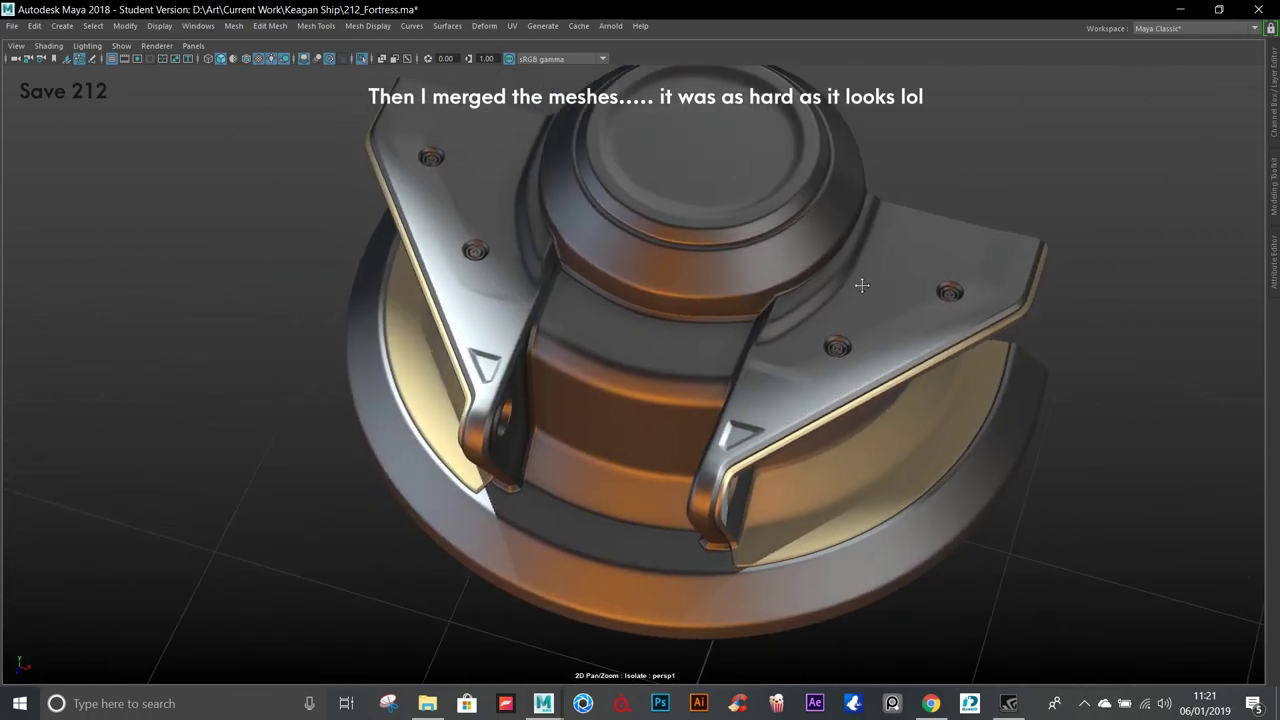
{"action": "scroll", "coordinate": [857, 280], "scroll_direction": "up", "scroll_amount": 2}
{"action": "left_click_drag", "start_coordinate": [737, 286], "coordinate": [669, 306], "text": "alt"}
{"action": "scroll", "coordinate": [744, 411], "scroll_direction": "up", "scroll_amount": 2}
{"action": "mouse_move", "coordinate": [744, 411]}
{"action": "left_mouse_down", "text": "alt"}
{"action": "mouse_move", "coordinate": [714, 229]}
{"action": "mouse_move", "coordinate": [837, 257]}
{"action": "left_mouse_up", "text": "alt"}
Inspect the bolt-hole bracket with its wireframe shown, then pull back to the whole mesh.
{"action": "left_click", "coordinate": [981, 195]}
{"action": "left_click_drag", "start_coordinate": [981, 195], "coordinate": [977, 213], "text": "alt"}
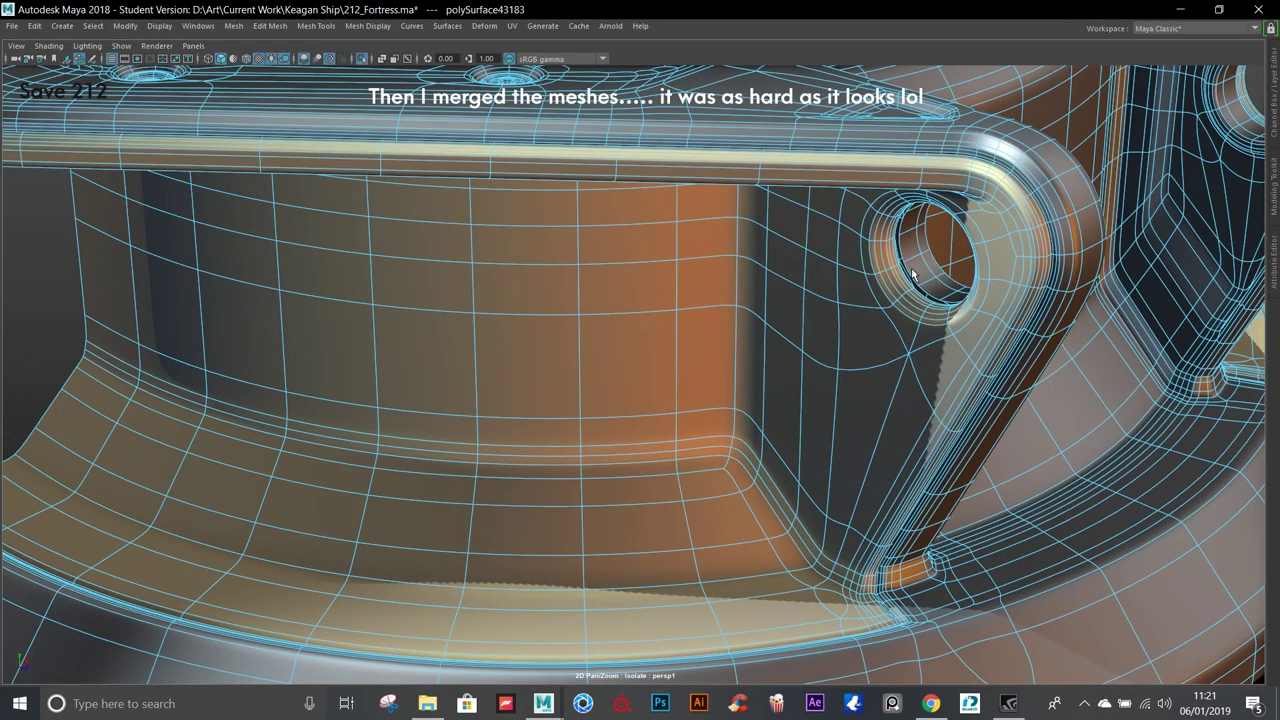
{"action": "left_click_drag", "start_coordinate": [912, 272], "coordinate": [944, 122], "text": "alt"}
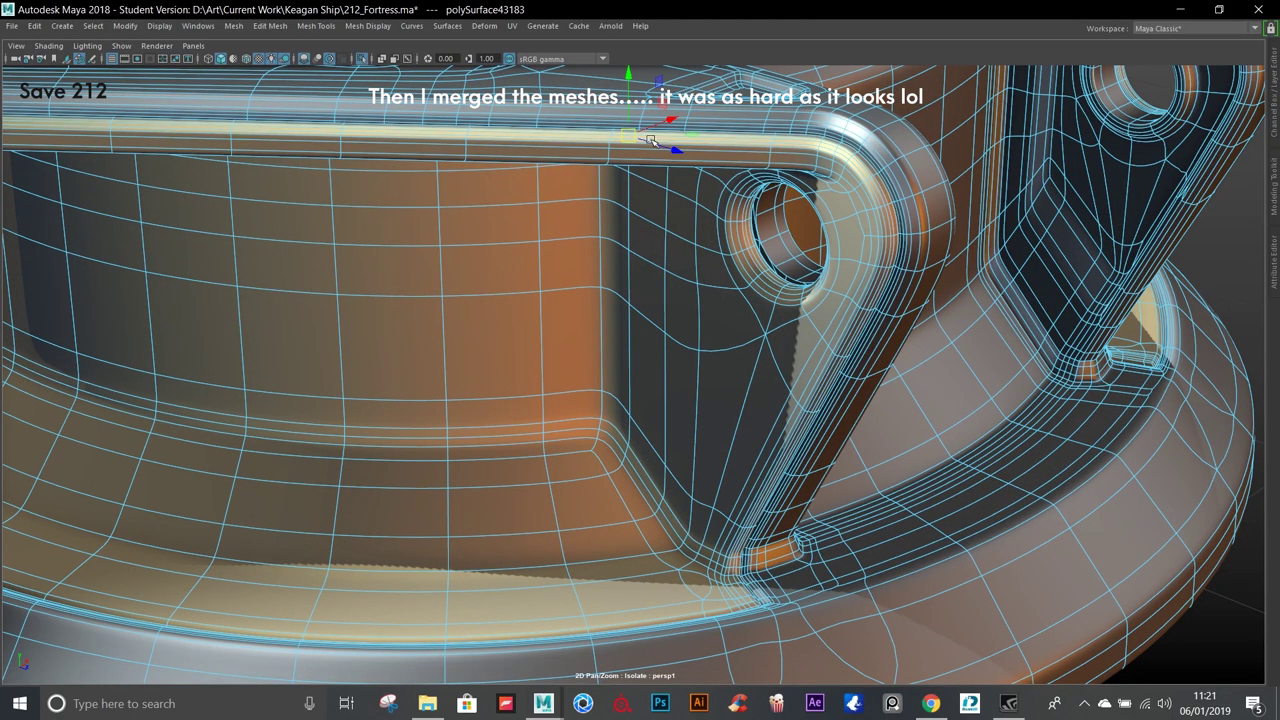
{"action": "scroll", "coordinate": [660, 150], "scroll_direction": "down", "scroll_amount": 5}
{"action": "left_click_drag", "start_coordinate": [660, 150], "coordinate": [760, 300], "text": "alt"}
{"action": "left_click", "coordinate": [760, 300]}
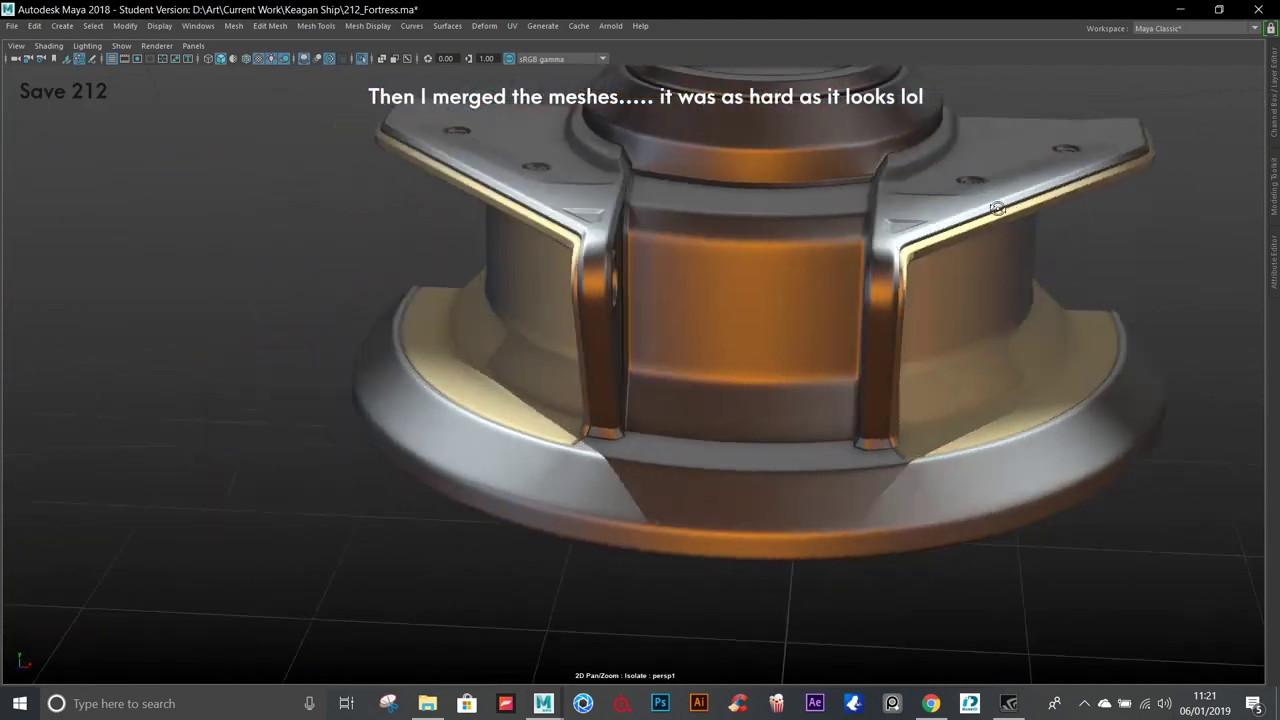
{"action": "scroll", "coordinate": [800, 360], "scroll_direction": "up", "scroll_amount": 5}
{"action": "left_click_drag", "start_coordinate": [800, 360], "coordinate": [1017, 500], "text": "alt"}
{"action": "right_click_drag", "start_coordinate": [612, 519], "coordinate": [316, 88], "text": "alt"}
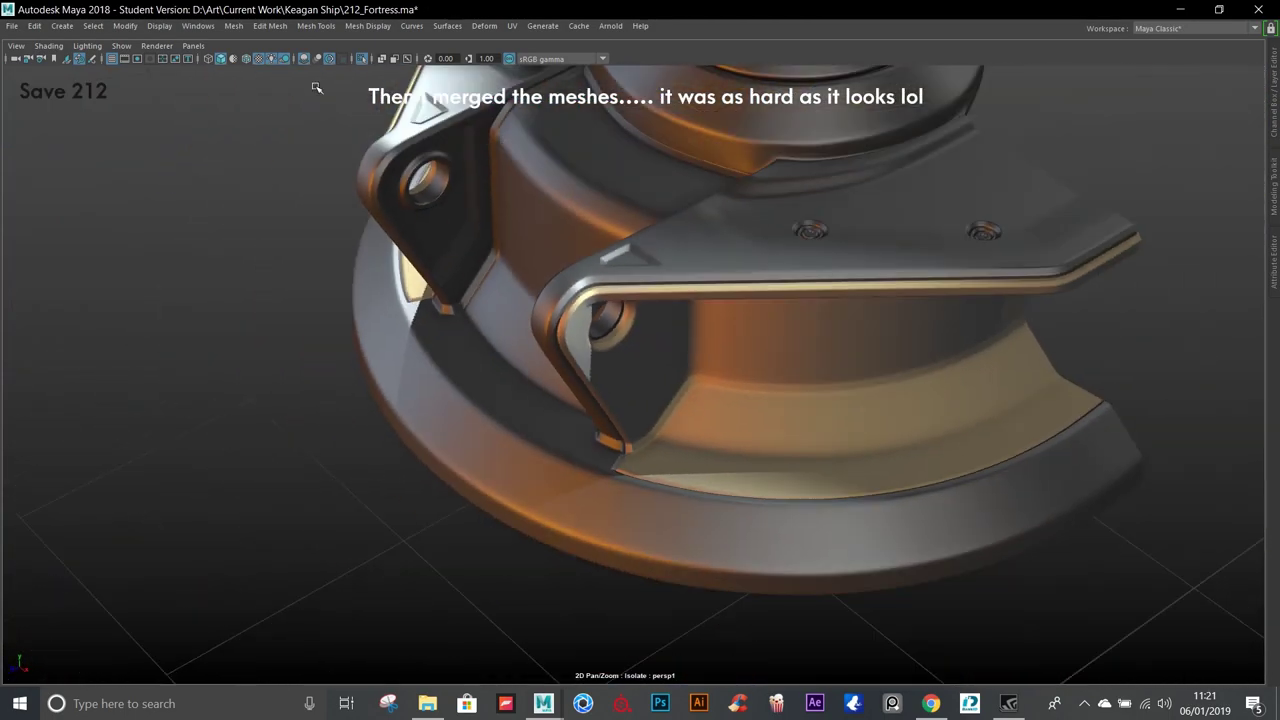
Show the turret mount in plain grey default material and examine the bracket's hole from low angles.
{"action": "left_click", "coordinate": [233, 63]}
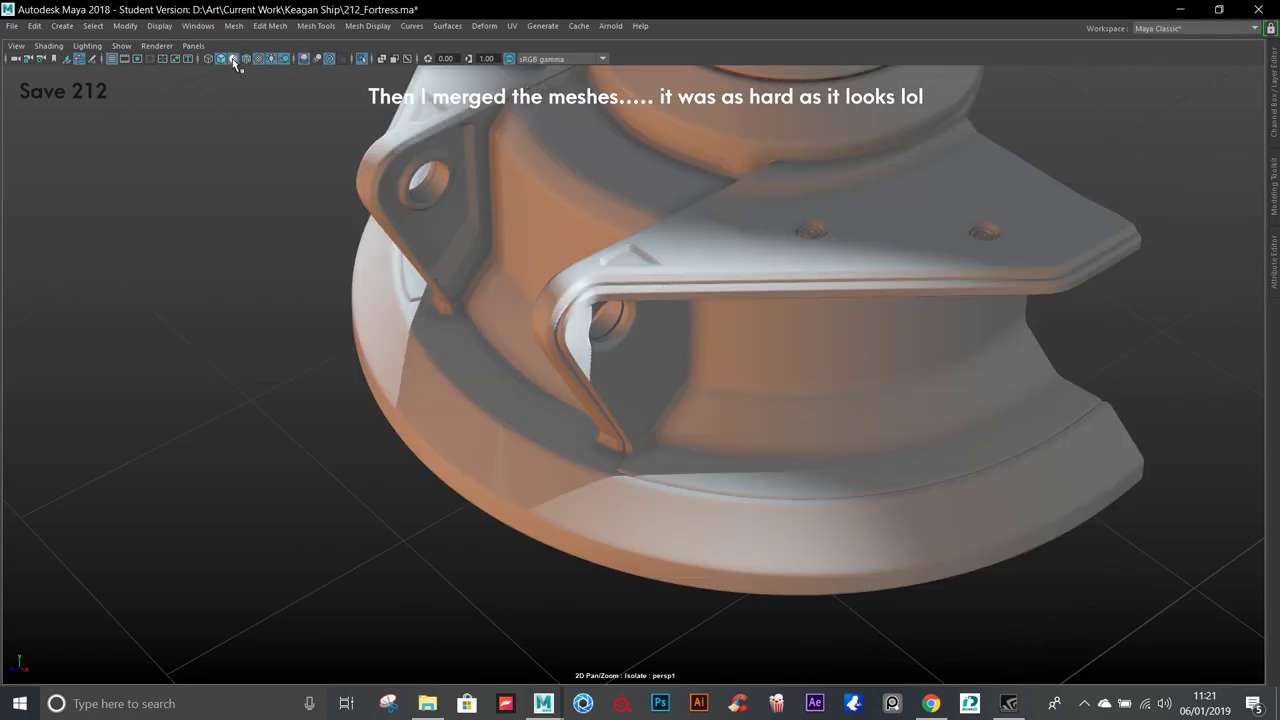
{"action": "left_click_drag", "start_coordinate": [740, 282], "coordinate": [691, 248], "text": "alt"}
{"action": "right_click_drag", "start_coordinate": [691, 248], "coordinate": [543, 206], "text": "alt"}
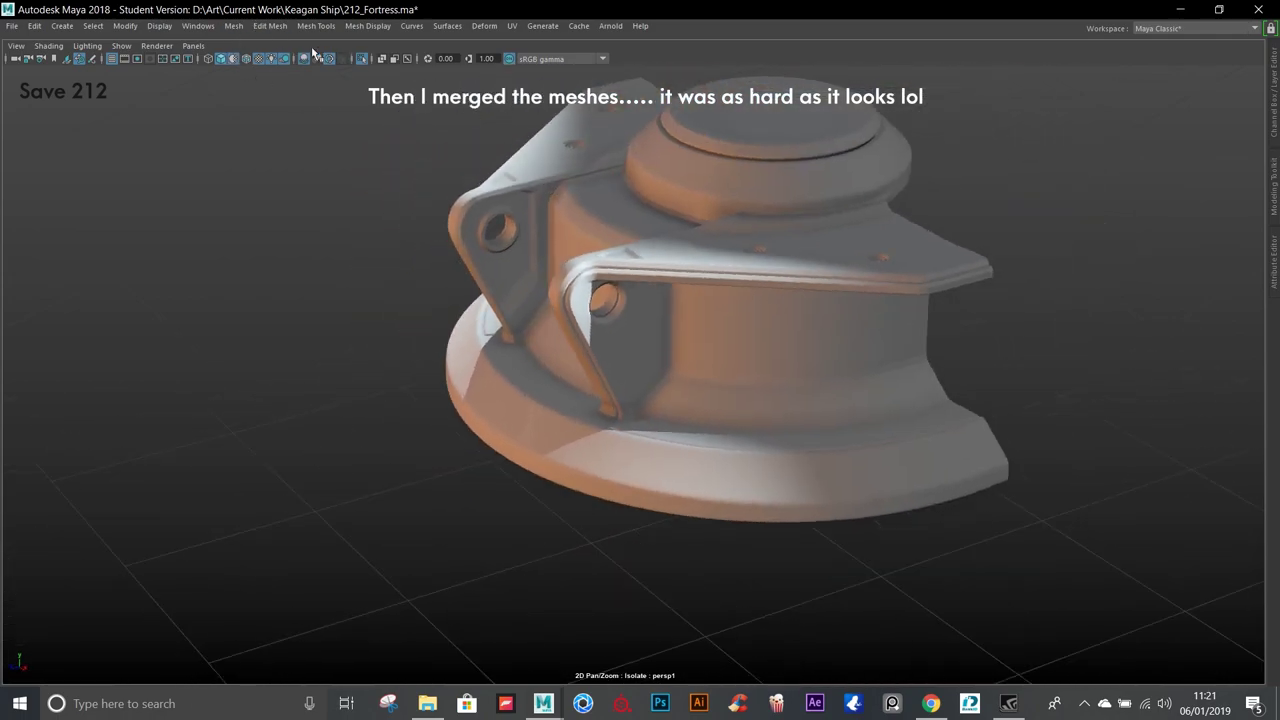
{"action": "left_click", "coordinate": [274, 63]}
{"action": "left_click_drag", "start_coordinate": [760, 260], "coordinate": [823, 269], "text": "alt"}
{"action": "mouse_move", "coordinate": [823, 269]}
{"action": "right_mouse_down", "text": "alt"}
{"action": "mouse_move", "coordinate": [895, 287]}
{"action": "mouse_move", "coordinate": [834, 320]}
{"action": "mouse_move", "coordinate": [891, 394]}
{"action": "right_mouse_up", "text": "alt"}
{"action": "left_click_drag", "start_coordinate": [891, 394], "coordinate": [745, 353], "text": "alt"}
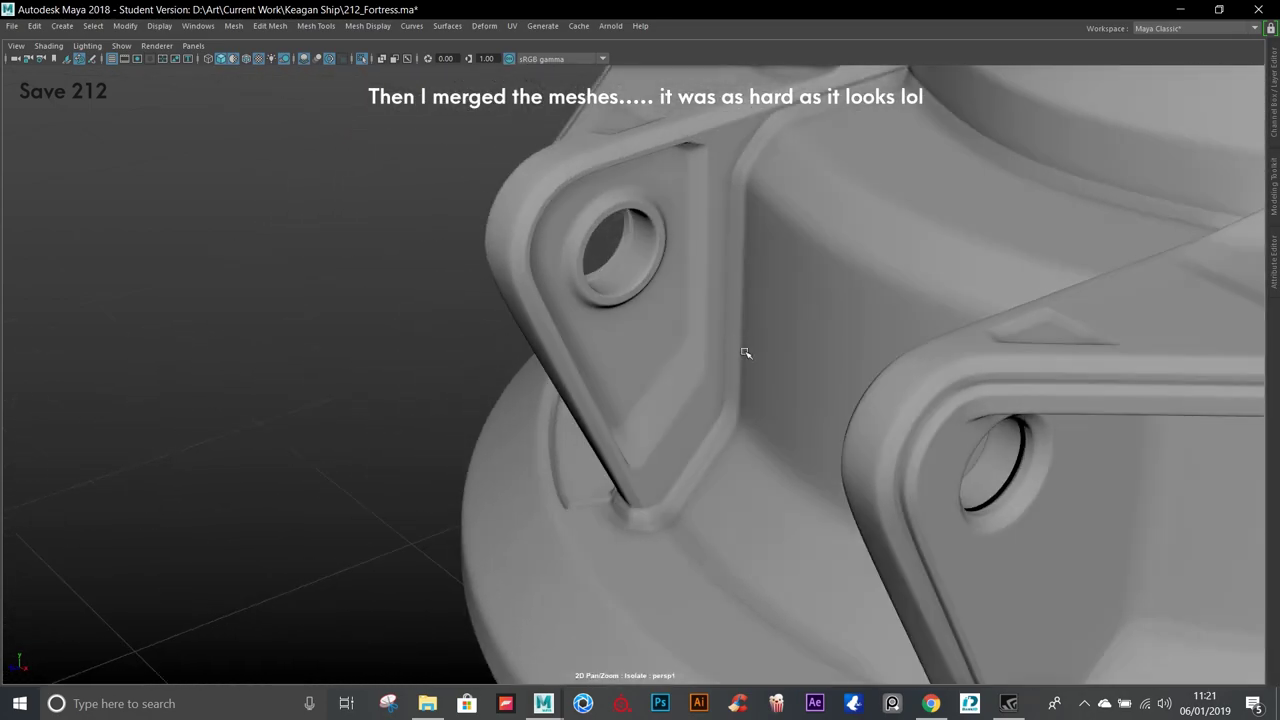
{"action": "mouse_move", "coordinate": [703, 306]}
{"action": "left_mouse_down", "text": "alt"}
{"action": "mouse_move", "coordinate": [757, 257]}
{"action": "mouse_move", "coordinate": [770, 270]}
{"action": "left_mouse_up", "text": "alt"}
{"action": "right_click_drag", "start_coordinate": [770, 270], "coordinate": [778, 290], "text": "alt"}
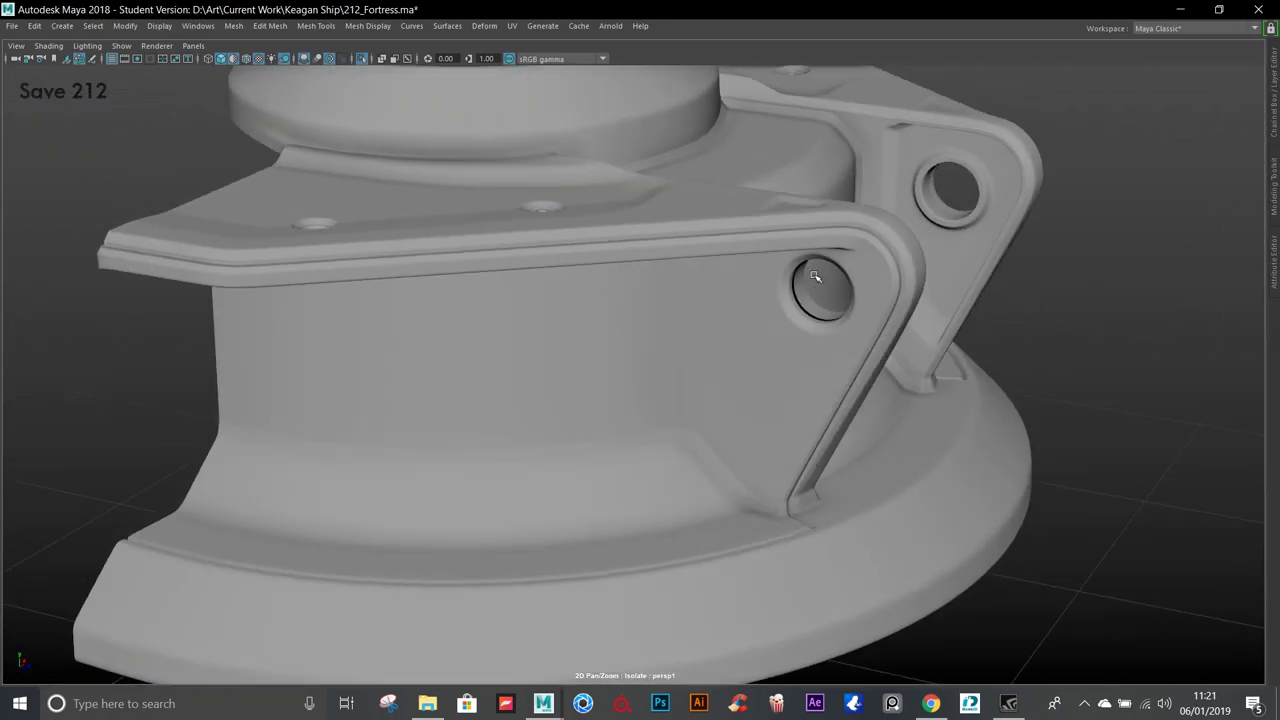
{"action": "left_click_drag", "start_coordinate": [778, 290], "coordinate": [763, 451], "text": "alt"}
{"action": "right_click_drag", "start_coordinate": [763, 451], "coordinate": [726, 278], "text": "alt"}
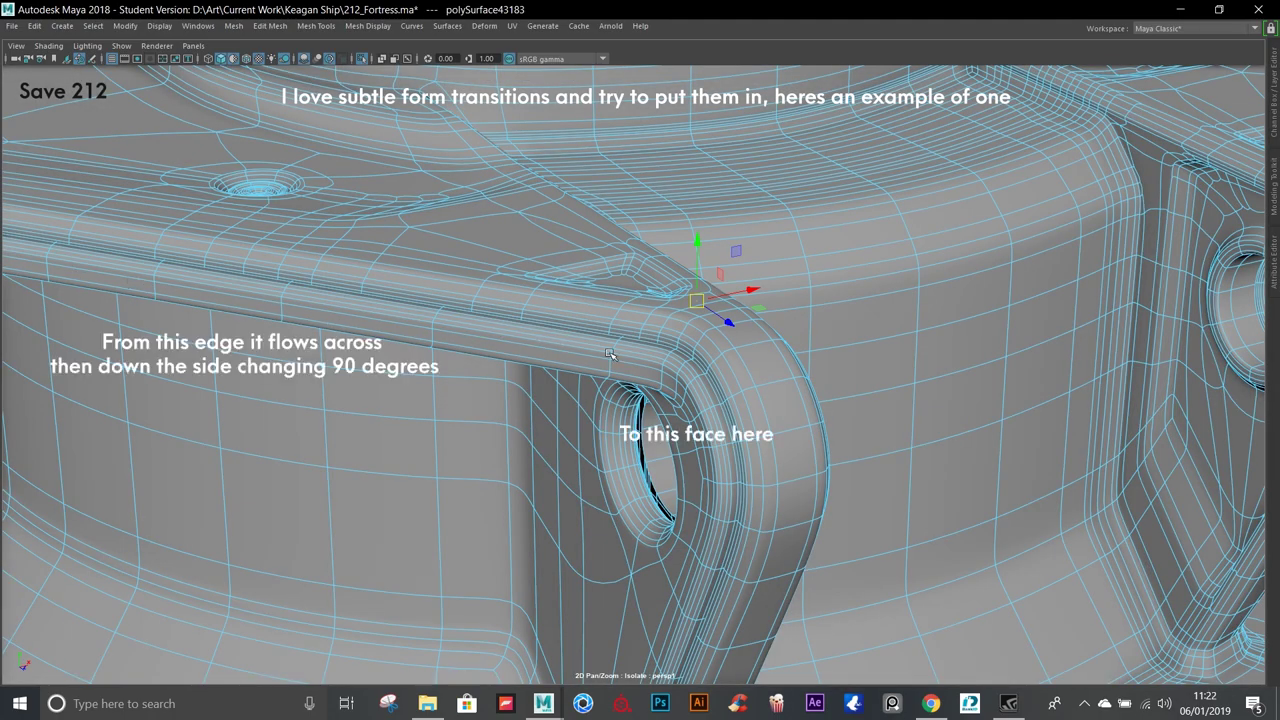
{"action": "left_click_drag", "start_coordinate": [609, 354], "coordinate": [713, 304], "text": "alt"}
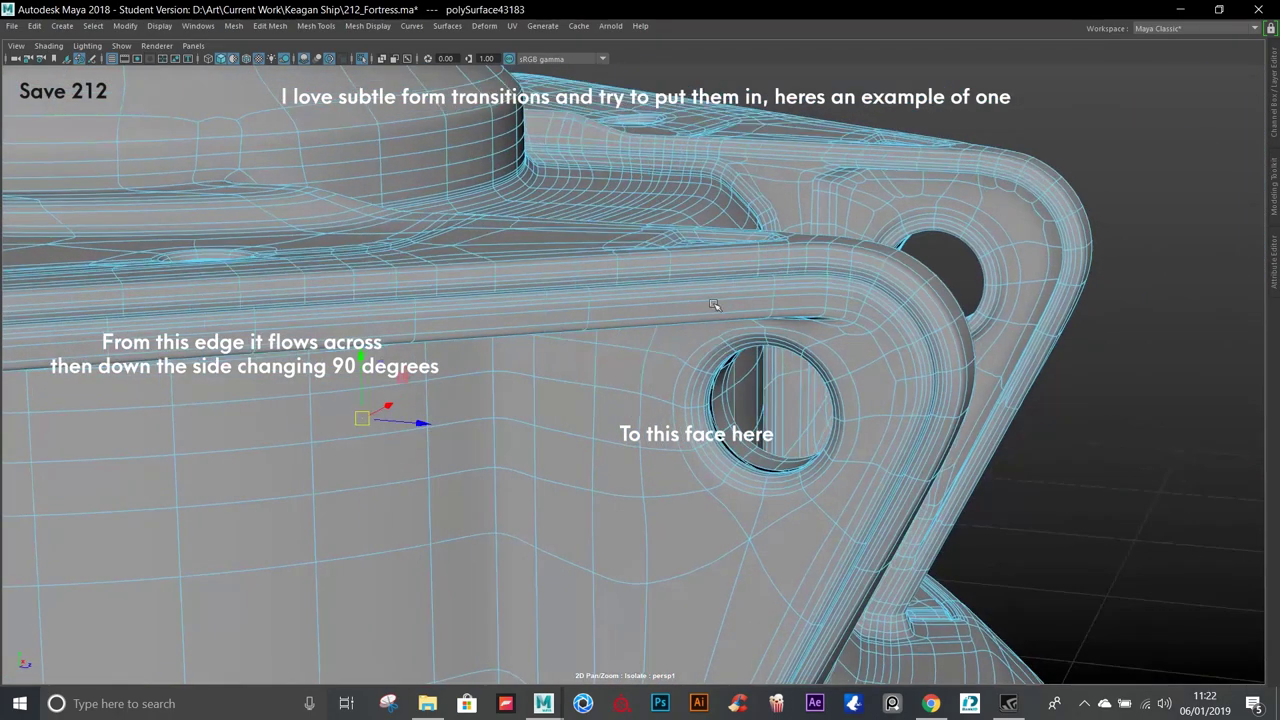
{"action": "left_click", "coordinate": [1135, 322]}
{"action": "left_click_drag", "start_coordinate": [1097, 306], "coordinate": [737, 121], "text": "alt"}
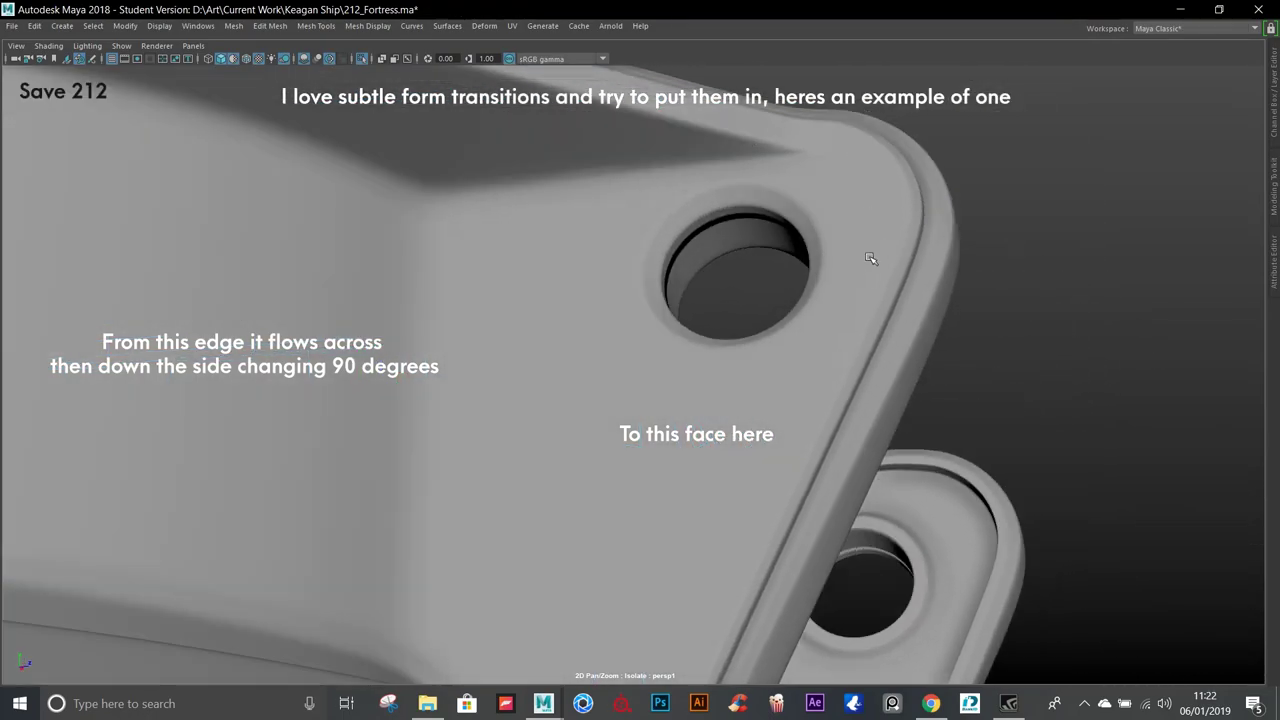
{"action": "mouse_move", "coordinate": [738, 498]}
{"action": "left_mouse_down", "text": "alt"}
{"action": "mouse_move", "coordinate": [620, 351]}
{"action": "mouse_move", "coordinate": [489, 437]}
{"action": "mouse_move", "coordinate": [457, 431]}
{"action": "mouse_move", "coordinate": [517, 337]}
{"action": "mouse_move", "coordinate": [640, 300]}
{"action": "mouse_move", "coordinate": [766, 223]}
{"action": "mouse_move", "coordinate": [748, 243]}
{"action": "mouse_move", "coordinate": [614, 271]}
{"action": "mouse_move", "coordinate": [501, 225]}
{"action": "mouse_move", "coordinate": [566, 192]}
{"action": "left_mouse_up", "text": "alt"}
{"action": "scroll", "coordinate": [620, 351], "scroll_direction": "down", "scroll_amount": 5}
{"action": "left_click", "coordinate": [362, 58]}
{"action": "scroll", "coordinate": [560, 200], "scroll_direction": "down", "scroll_amount": 5}
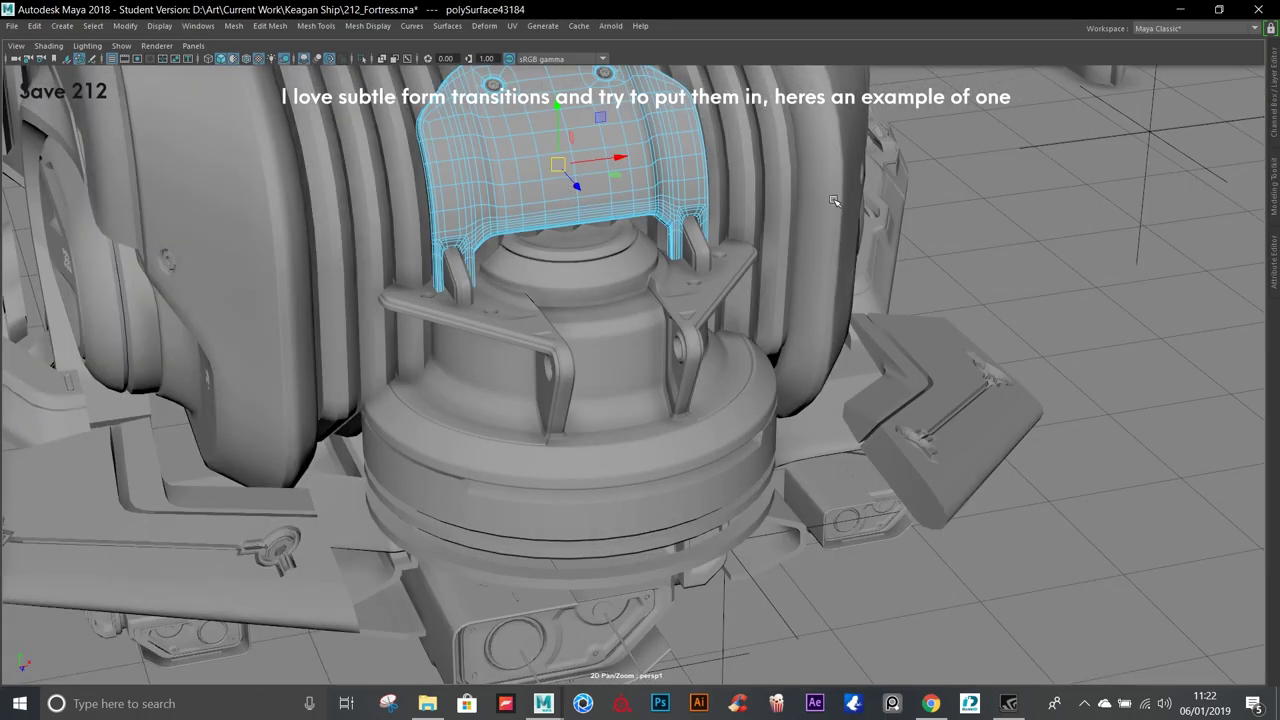
{"action": "left_click_drag", "start_coordinate": [835, 200], "coordinate": [793, 462], "text": "alt"}
{"action": "left_click", "coordinate": [793, 462]}
{"action": "left_click", "coordinate": [793, 462]}
{"action": "left_click_drag", "start_coordinate": [846, 286], "coordinate": [357, 441], "text": "alt"}
{"action": "left_click", "coordinate": [362, 58]}
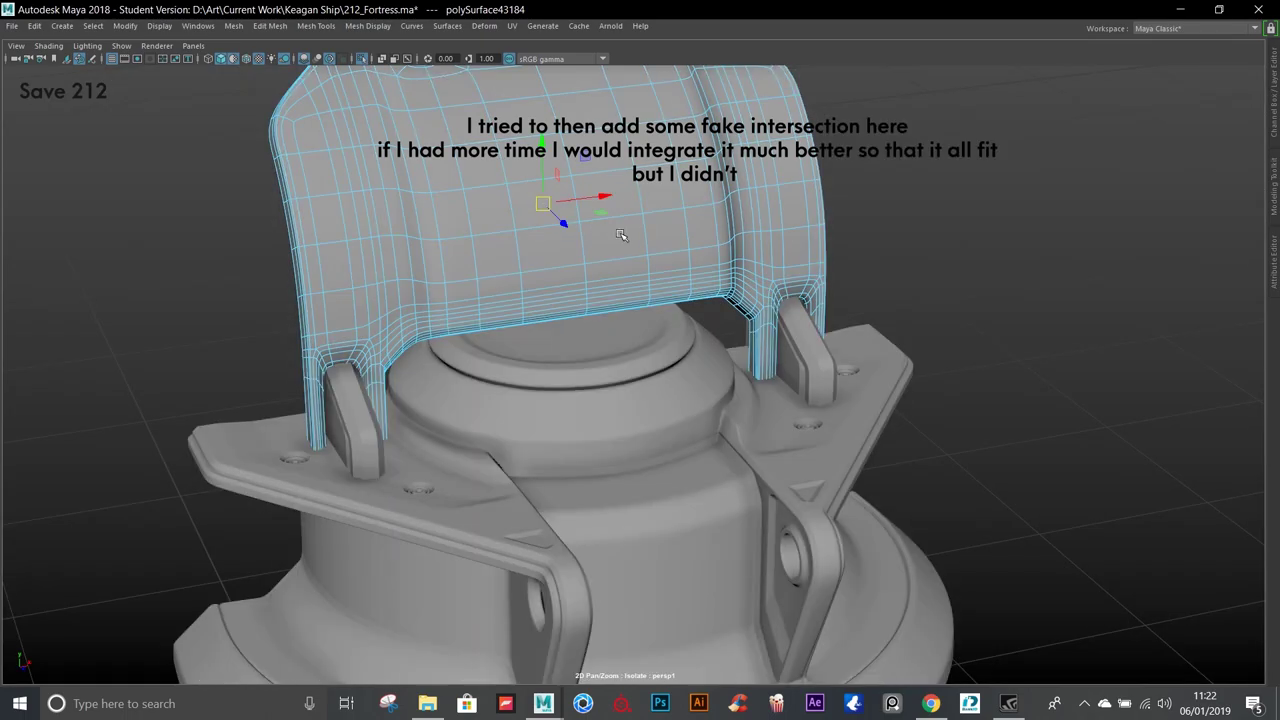
{"action": "left_click_drag", "start_coordinate": [1165, 234], "coordinate": [1149, 296], "text": "alt"}
{"action": "left_click_drag", "start_coordinate": [864, 329], "coordinate": [600, 300], "text": "alt"}
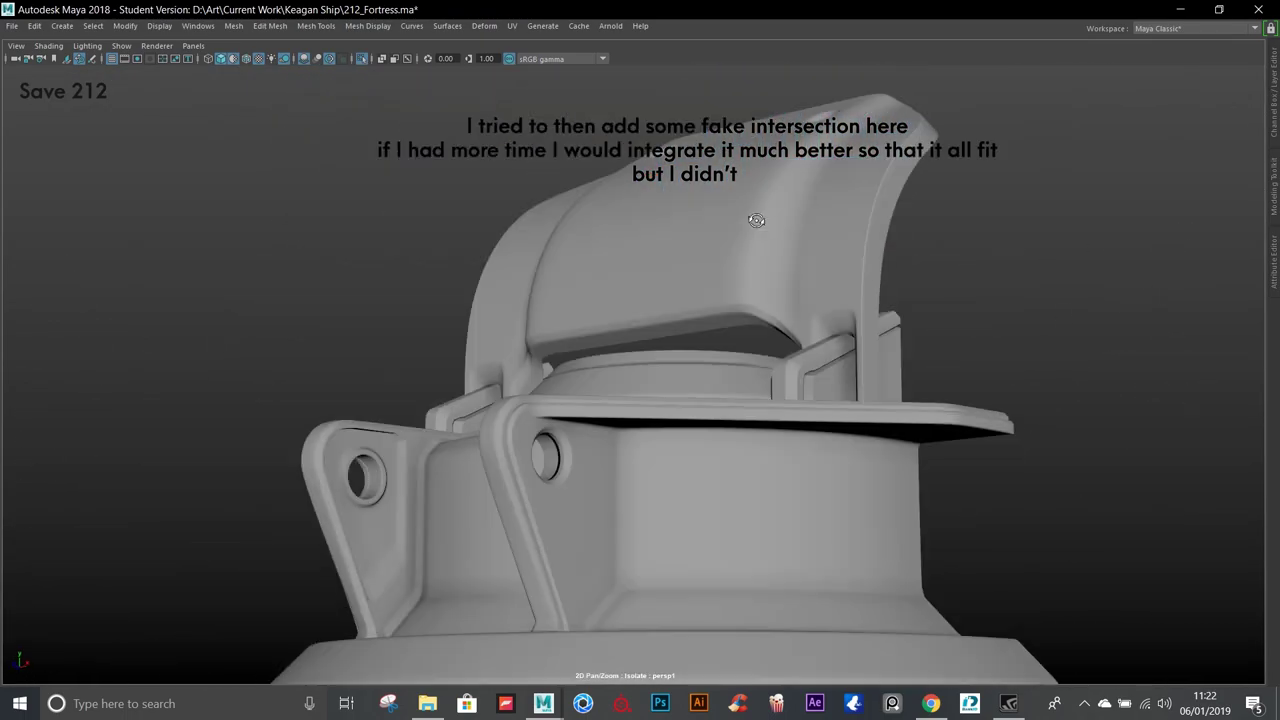
{"action": "left_click", "coordinate": [362, 58]}
{"action": "left_click", "coordinate": [600, 350]}
{"action": "mouse_move", "coordinate": [600, 350]}
{"action": "left_mouse_down", "text": "alt"}
{"action": "mouse_move", "coordinate": [595, 285]}
{"action": "mouse_move", "coordinate": [566, 297]}
{"action": "mouse_move", "coordinate": [674, 465]}
{"action": "mouse_move", "coordinate": [800, 400]}
{"action": "left_mouse_up", "text": "alt"}
Frame the final fin, toggle textured lighting, and select the fin panel from a low angle.
{"action": "left_click", "coordinate": [674, 465]}
{"action": "scroll", "coordinate": [912, 370], "scroll_direction": "up", "scroll_amount": 5}
{"action": "scroll", "coordinate": [912, 370], "scroll_direction": "down", "scroll_amount": 5}
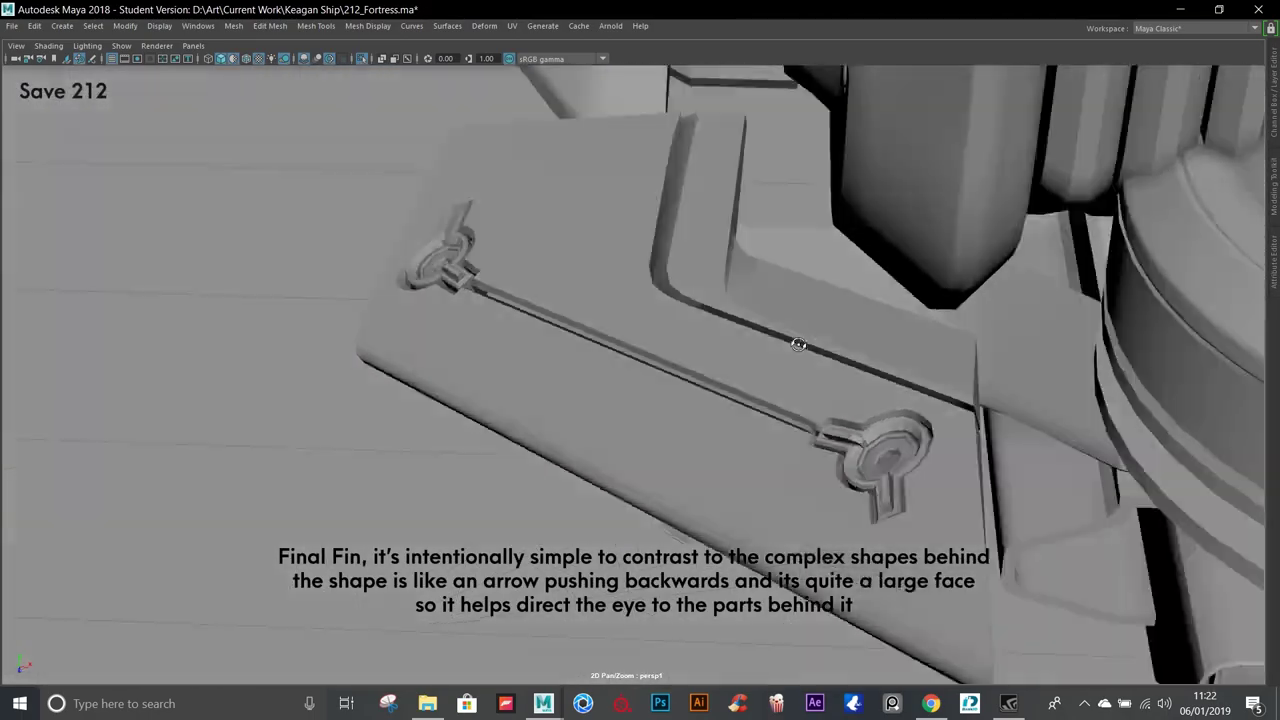
{"action": "scroll", "coordinate": [794, 343], "scroll_direction": "down", "scroll_amount": 3}
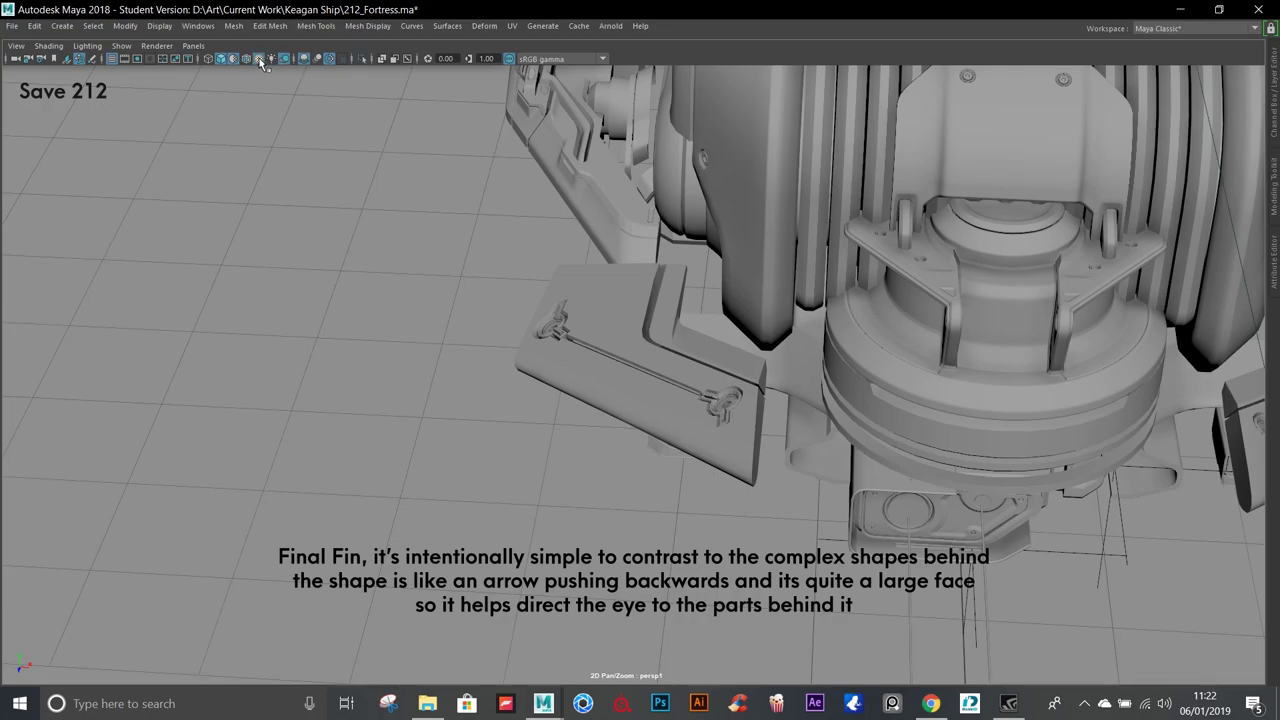
{"action": "left_click", "coordinate": [259, 58]}
{"action": "mouse_move", "coordinate": [366, 140]}
{"action": "left_mouse_down", "text": "alt"}
{"action": "mouse_move", "coordinate": [850, 447]}
{"action": "mouse_move", "coordinate": [777, 374]}
{"action": "mouse_move", "coordinate": [714, 443]}
{"action": "left_mouse_up", "text": "alt"}
{"action": "left_click", "coordinate": [851, 447]}
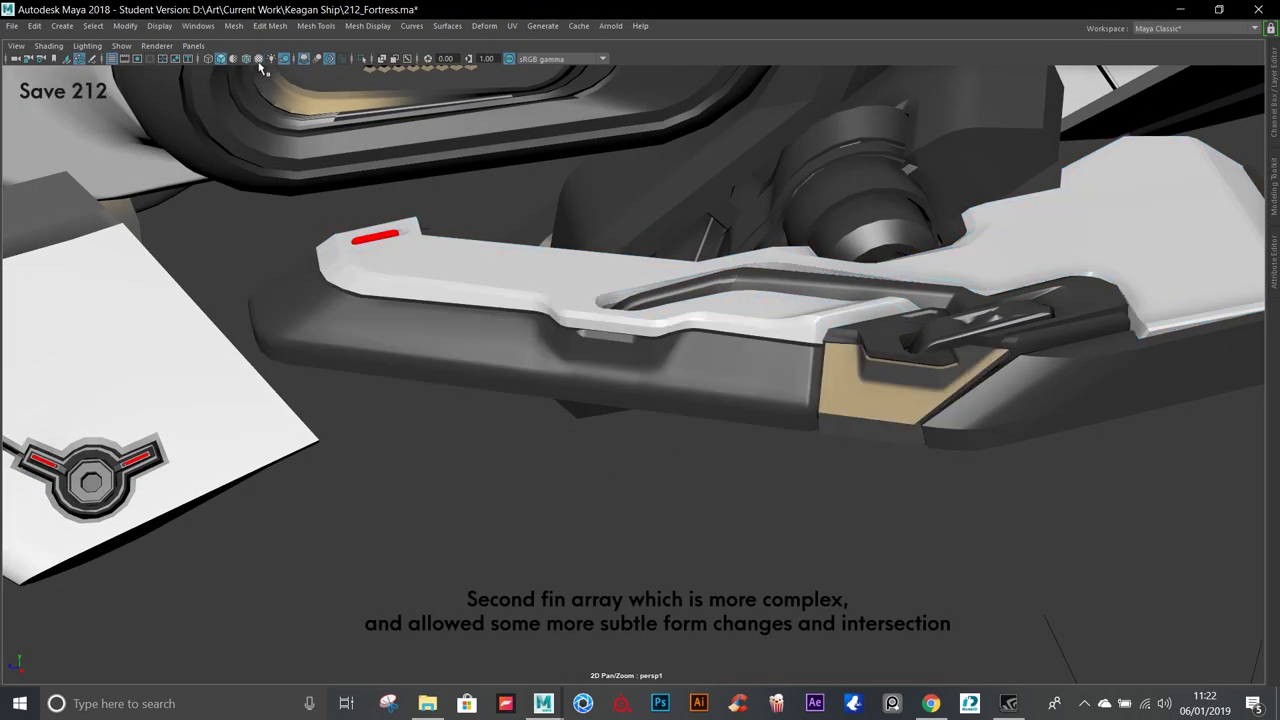
Turn on Wireframe on Shaded and orbit around the fin and vent assembly.
{"action": "left_click", "coordinate": [248, 60]}
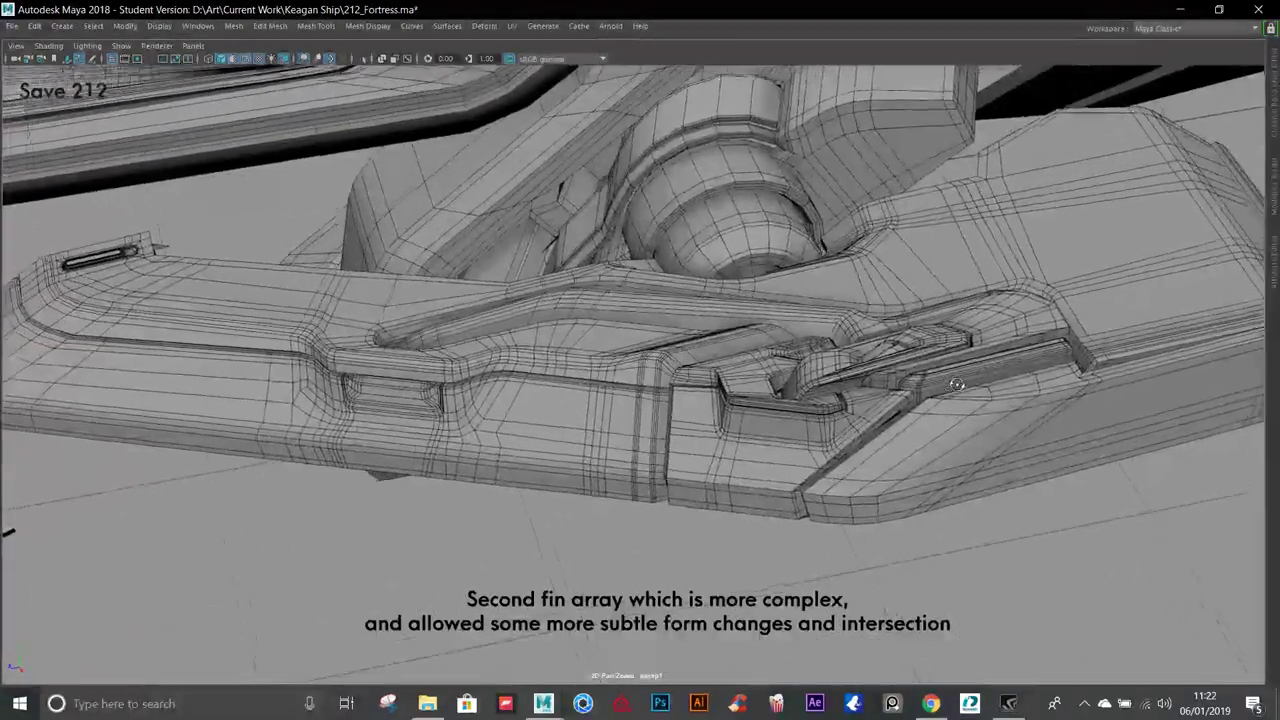
{"action": "mouse_move", "coordinate": [956, 384]}
{"action": "left_mouse_down", "text": "alt"}
{"action": "mouse_move", "coordinate": [891, 330]}
{"action": "mouse_move", "coordinate": [420, 178]}
{"action": "left_mouse_up", "text": "alt"}
{"action": "scroll", "coordinate": [420, 178], "scroll_direction": "up", "scroll_amount": 3}
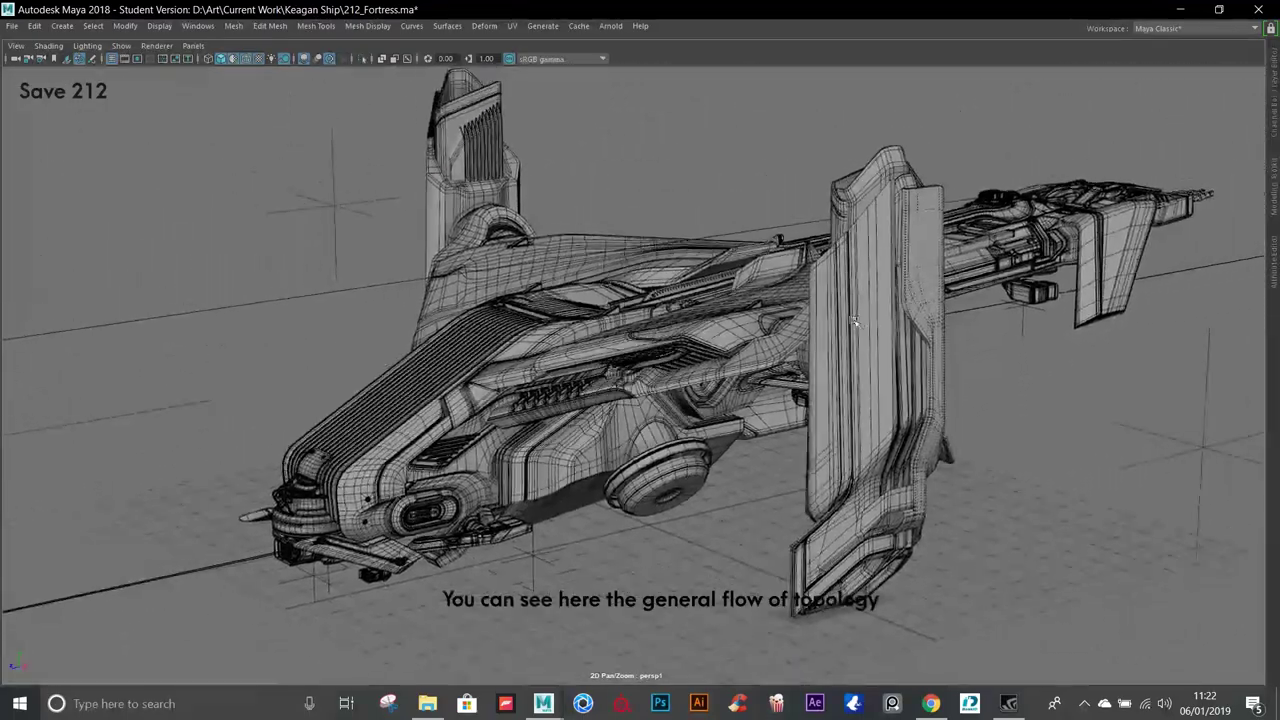
Orbit from a head-on view of the ship down to a low side view of the tail.
{"action": "left_click_drag", "start_coordinate": [855, 322], "coordinate": [870, 312], "text": "alt"}
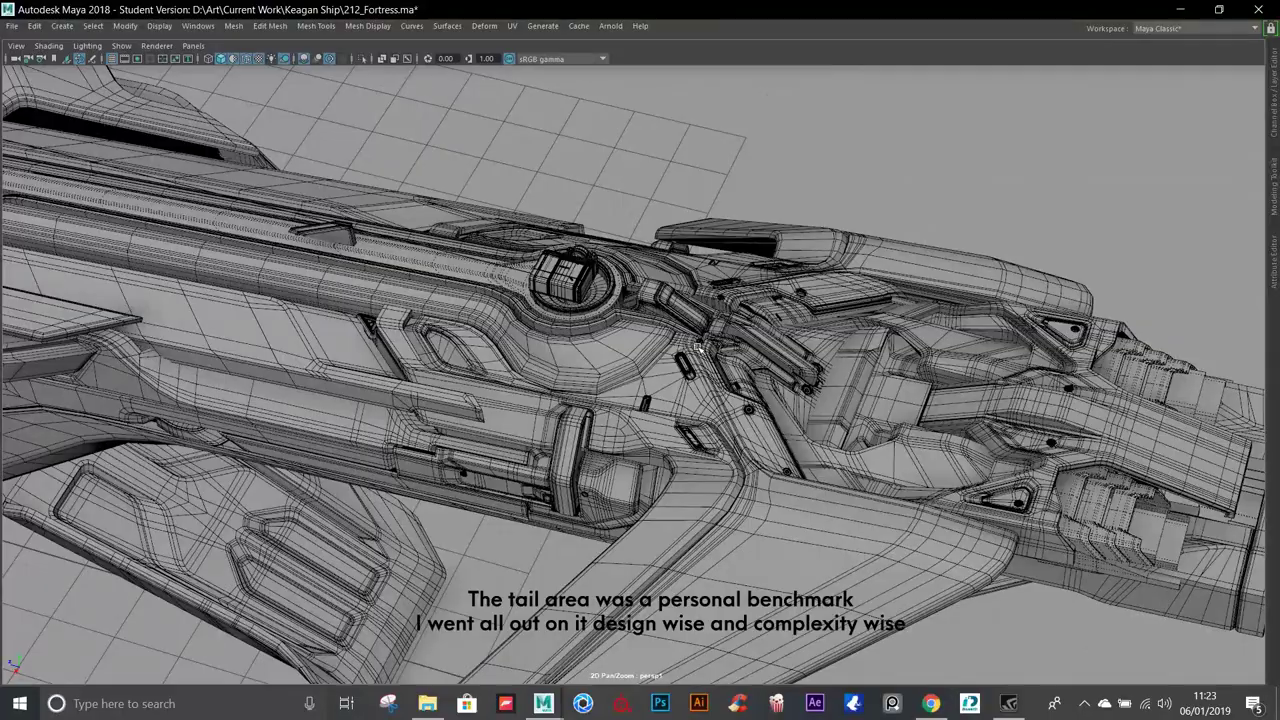
{"action": "mouse_move", "coordinate": [698, 347]}
{"action": "left_mouse_down", "text": "alt"}
{"action": "mouse_move", "coordinate": [975, 367]}
{"action": "mouse_move", "coordinate": [620, 250]}
{"action": "mouse_move", "coordinate": [270, 70]}
{"action": "left_mouse_up", "text": "alt"}
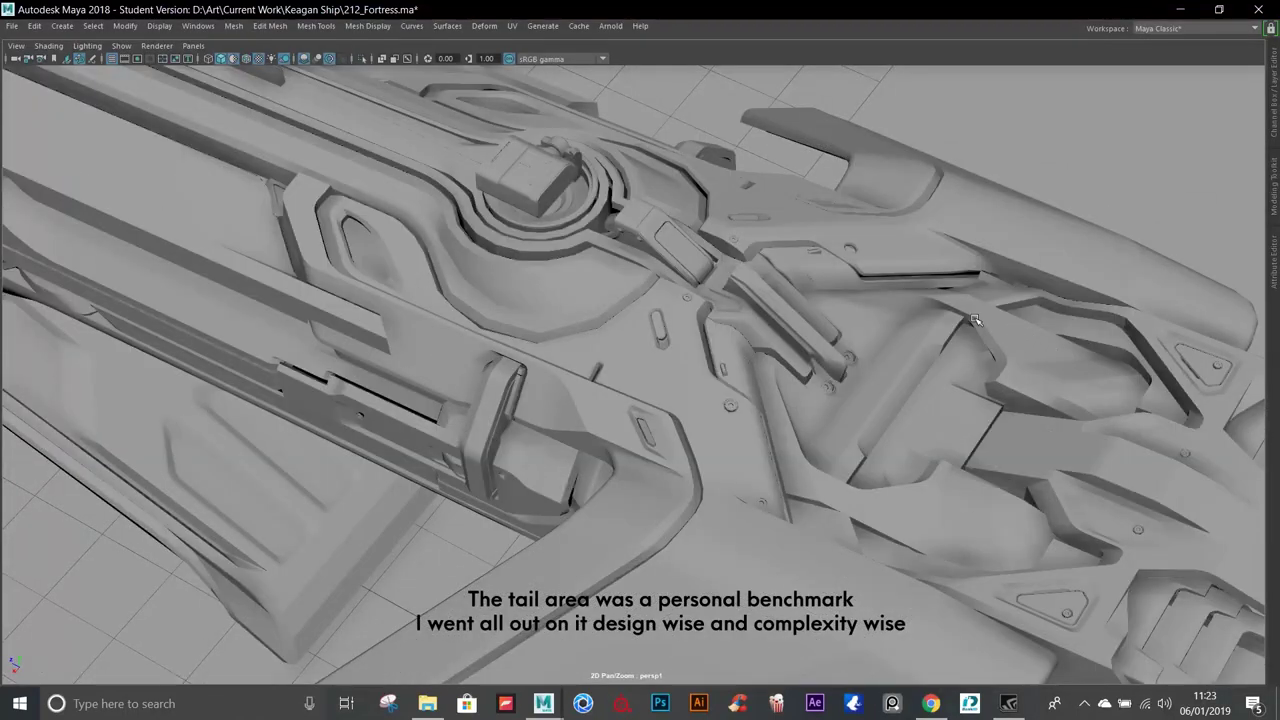
{"action": "left_click_drag", "start_coordinate": [975, 320], "coordinate": [843, 243], "text": "alt"}
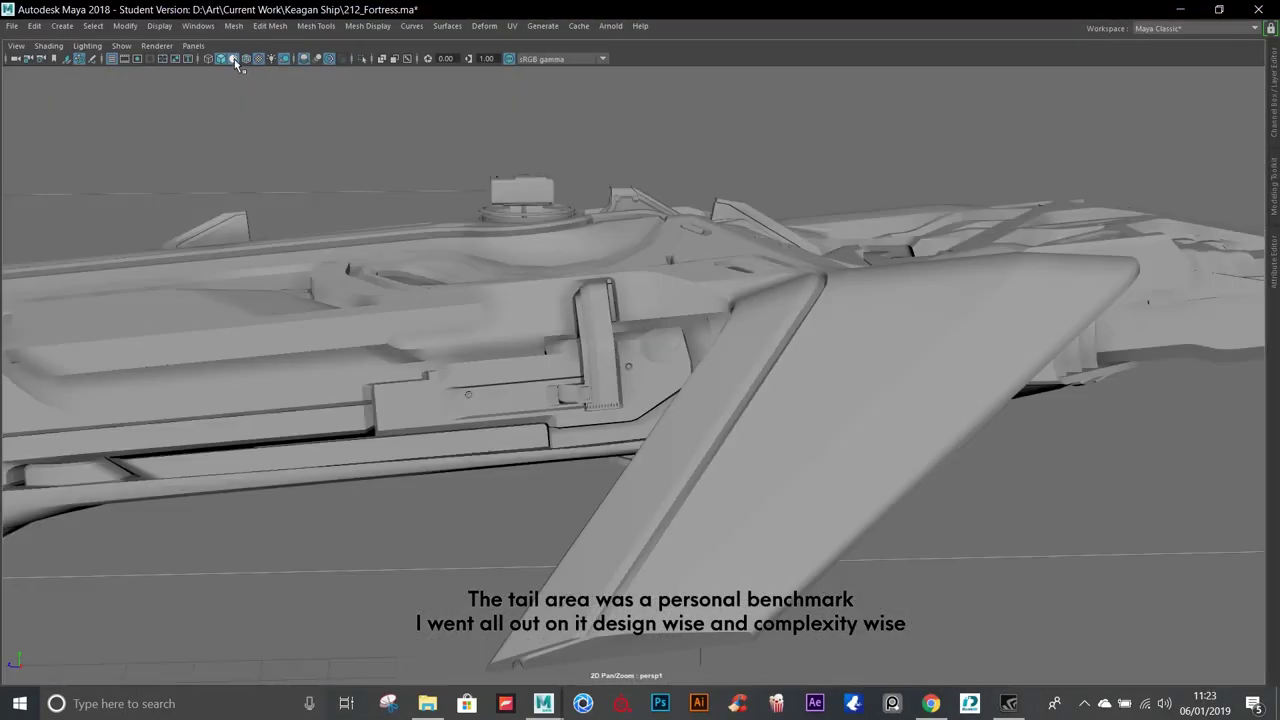
Restore textured display and orbit in to a close top-down view of the tail.
{"action": "left_click", "coordinate": [234, 59]}
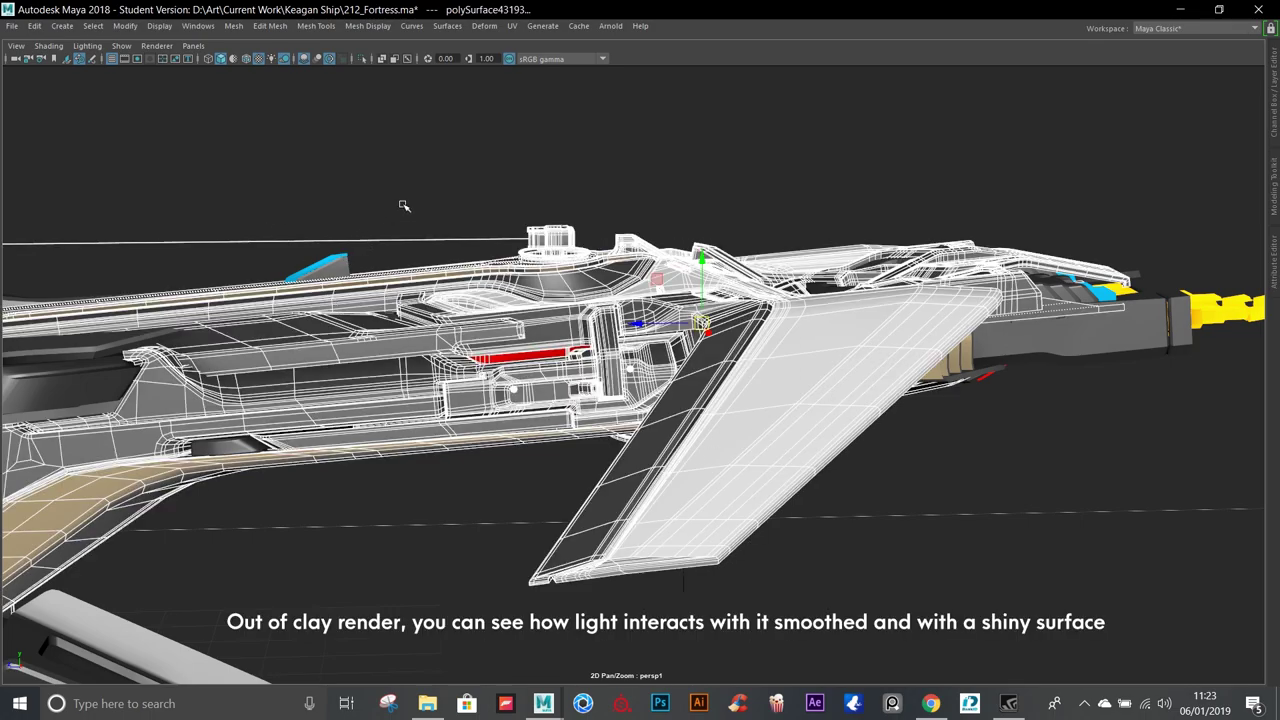
{"action": "mouse_move", "coordinate": [1055, 260]}
{"action": "left_mouse_down", "text": "alt"}
{"action": "mouse_move", "coordinate": [784, 353]}
{"action": "mouse_move", "coordinate": [651, 277]}
{"action": "mouse_move", "coordinate": [562, 281]}
{"action": "mouse_move", "coordinate": [829, 340]}
{"action": "mouse_move", "coordinate": [713, 403]}
{"action": "left_mouse_up", "text": "alt"}
{"action": "left_click", "coordinate": [829, 340]}
{"action": "key", "text": "f"}
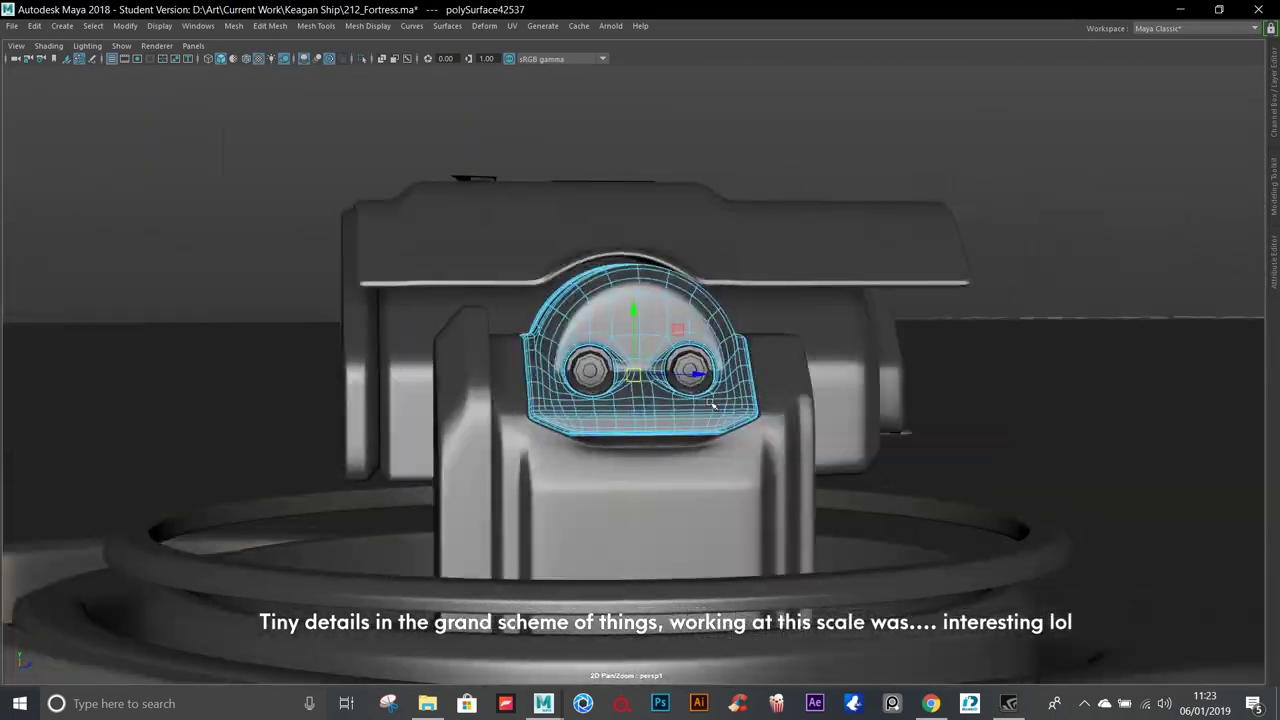
{"action": "scroll", "coordinate": [578, 366], "scroll_direction": "up", "scroll_amount": 3}
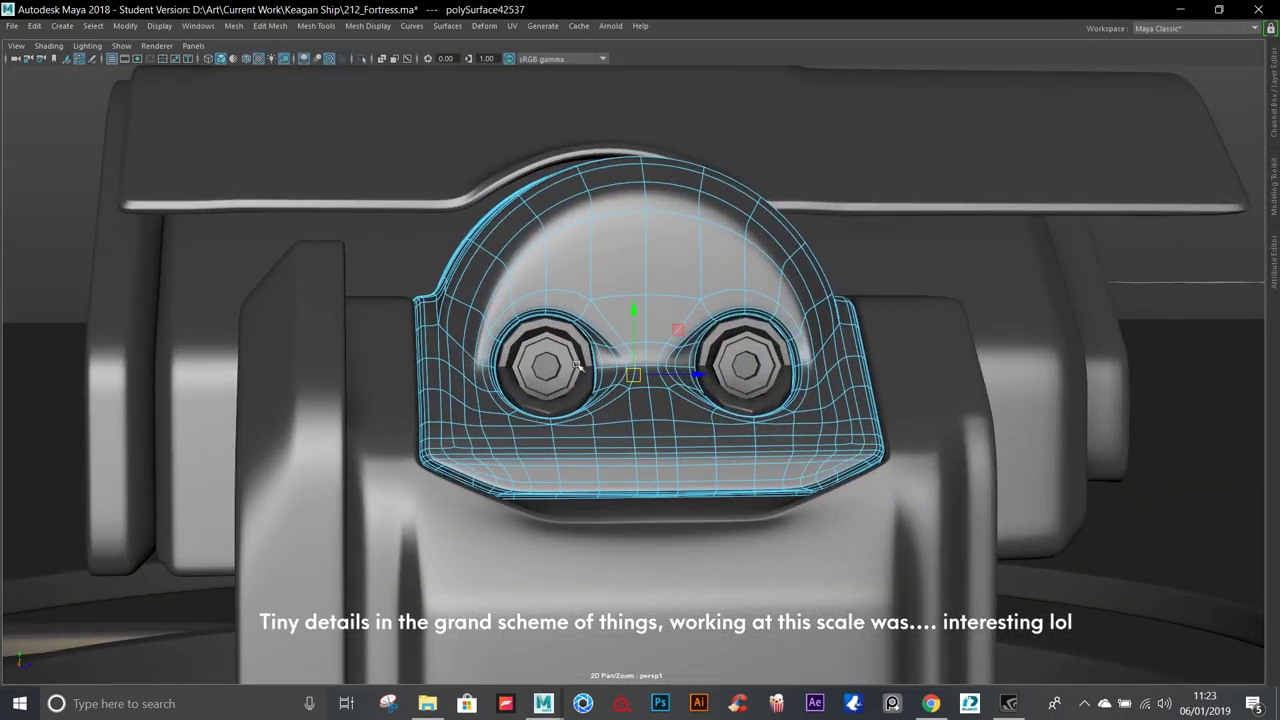
{"action": "left_click", "coordinate": [754, 357]}
{"action": "left_click", "coordinate": [718, 333]}
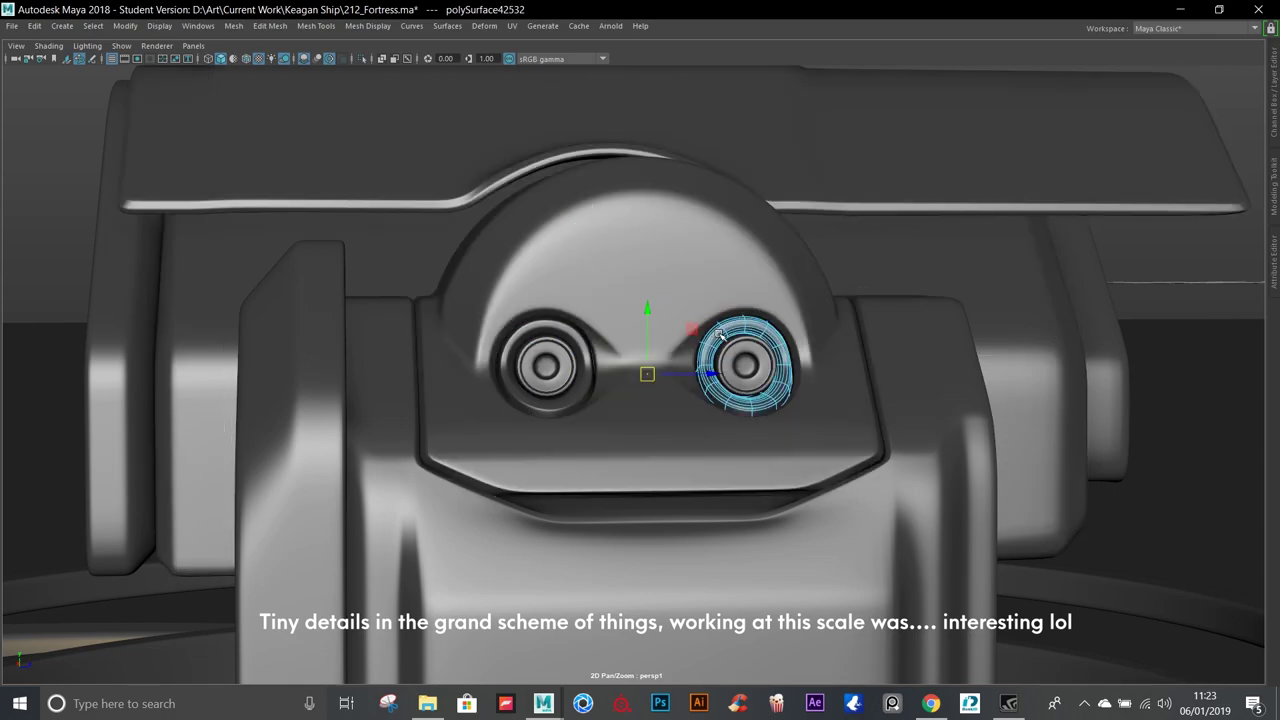
{"action": "left_click_drag", "start_coordinate": [718, 311], "coordinate": [567, 160], "text": "alt"}
{"action": "left_click_drag", "start_coordinate": [501, 199], "coordinate": [692, 577], "text": "alt"}
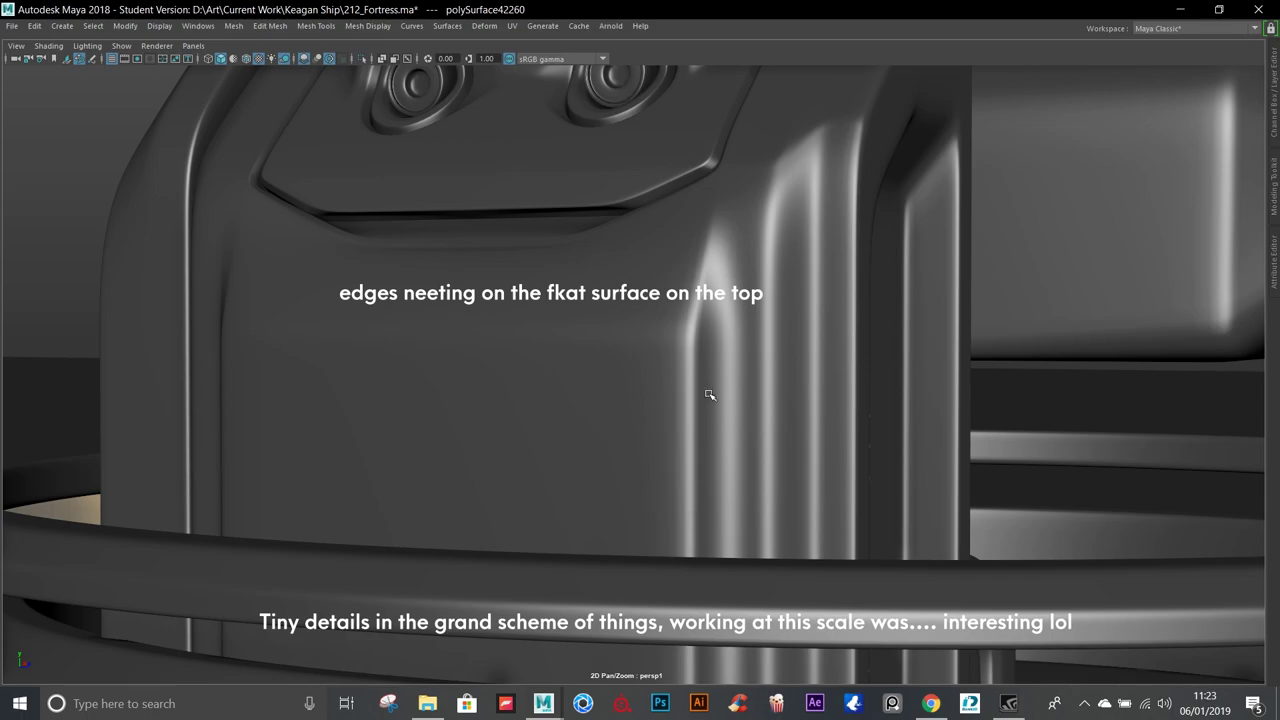
{"action": "left_click_drag", "start_coordinate": [726, 242], "coordinate": [743, 408], "text": "alt"}
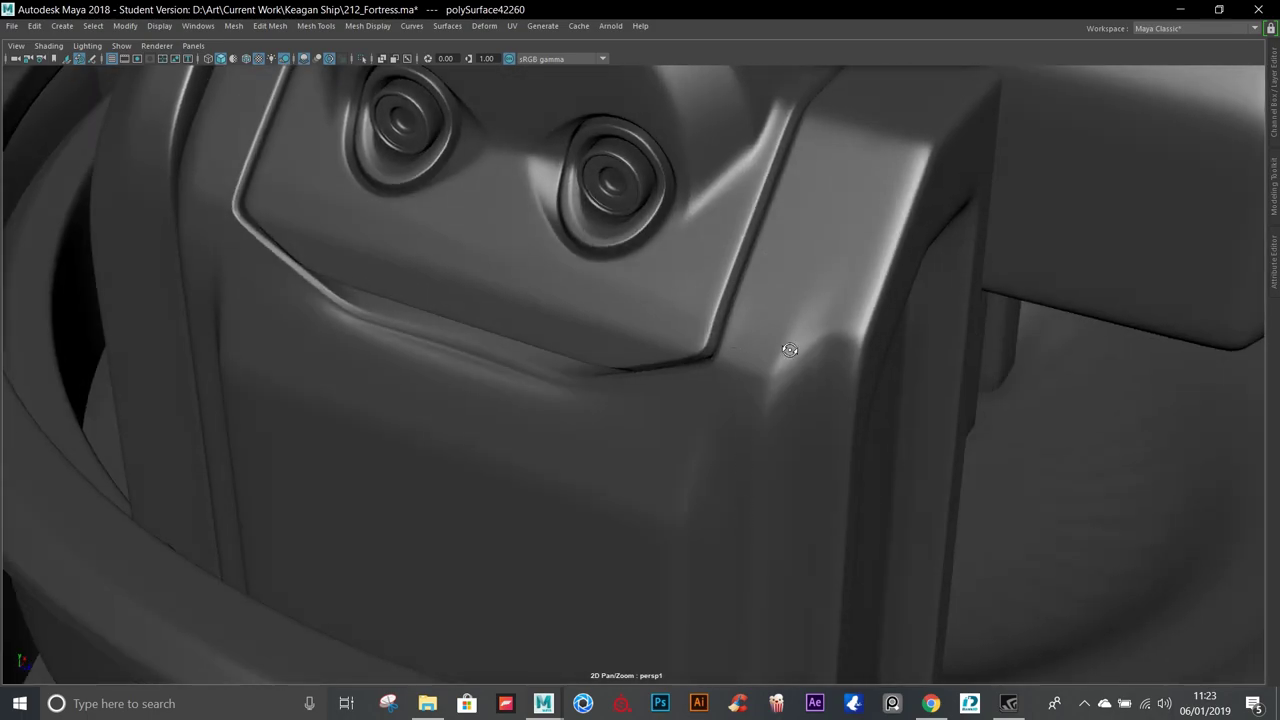
{"action": "left_click_drag", "start_coordinate": [790, 349], "coordinate": [766, 532], "text": "alt"}
{"action": "mouse_move", "coordinate": [733, 297]}
{"action": "left_mouse_down", "text": "alt"}
{"action": "mouse_move", "coordinate": [412, 244]}
{"action": "mouse_move", "coordinate": [829, 194]}
{"action": "mouse_move", "coordinate": [523, 223]}
{"action": "mouse_move", "coordinate": [590, 264]}
{"action": "mouse_move", "coordinate": [777, 320]}
{"action": "mouse_move", "coordinate": [795, 365]}
{"action": "mouse_move", "coordinate": [800, 349]}
{"action": "mouse_move", "coordinate": [700, 286]}
{"action": "mouse_move", "coordinate": [671, 332]}
{"action": "left_mouse_up", "text": "alt"}
{"action": "left_click", "coordinate": [700, 286]}
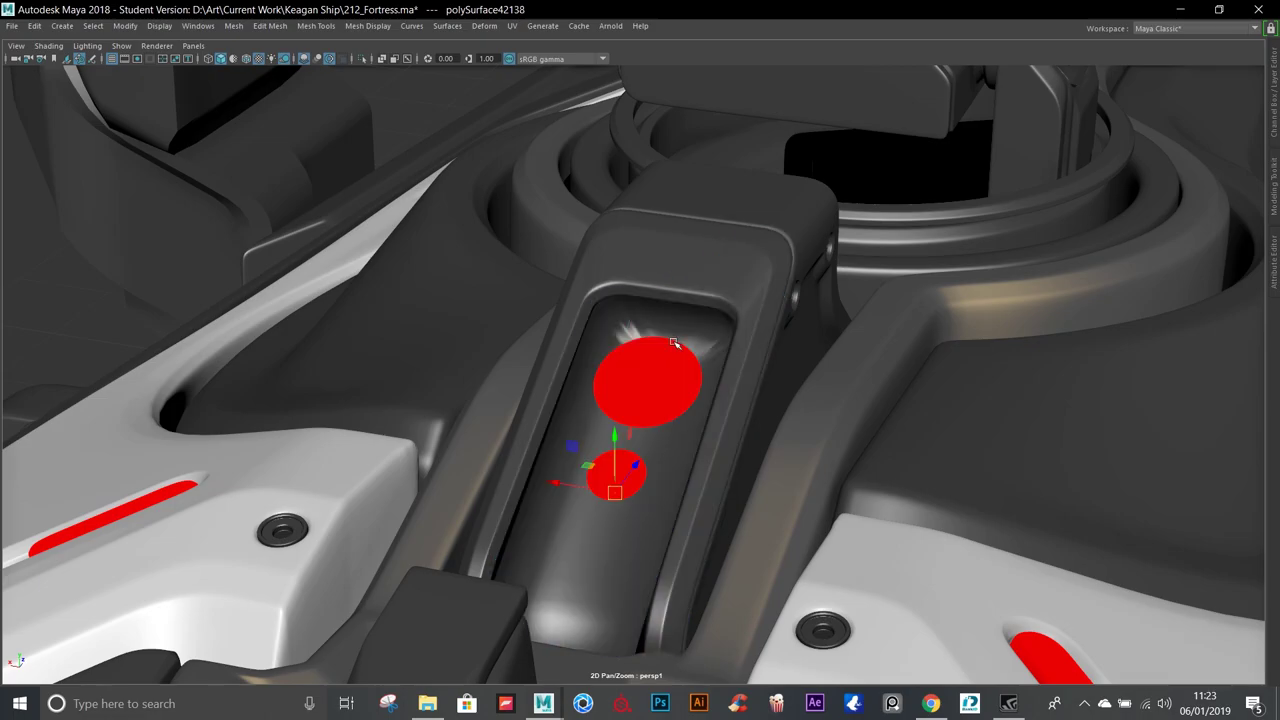
{"action": "key", "text": "5"}
{"action": "mouse_move", "coordinate": [434, 206]}
{"action": "left_mouse_down", "text": "alt"}
{"action": "mouse_move", "coordinate": [400, 243]}
{"action": "mouse_move", "coordinate": [271, 287]}
{"action": "mouse_move", "coordinate": [764, 272]}
{"action": "mouse_move", "coordinate": [802, 322]}
{"action": "mouse_move", "coordinate": [903, 349]}
{"action": "mouse_move", "coordinate": [639, 255]}
{"action": "mouse_move", "coordinate": [441, 152]}
{"action": "mouse_move", "coordinate": [634, 214]}
{"action": "left_mouse_up", "text": "alt"}
Select the underside panel above the red gap and frame it with F.
{"action": "right_click_drag", "start_coordinate": [634, 214], "coordinate": [808, 320], "text": "alt"}
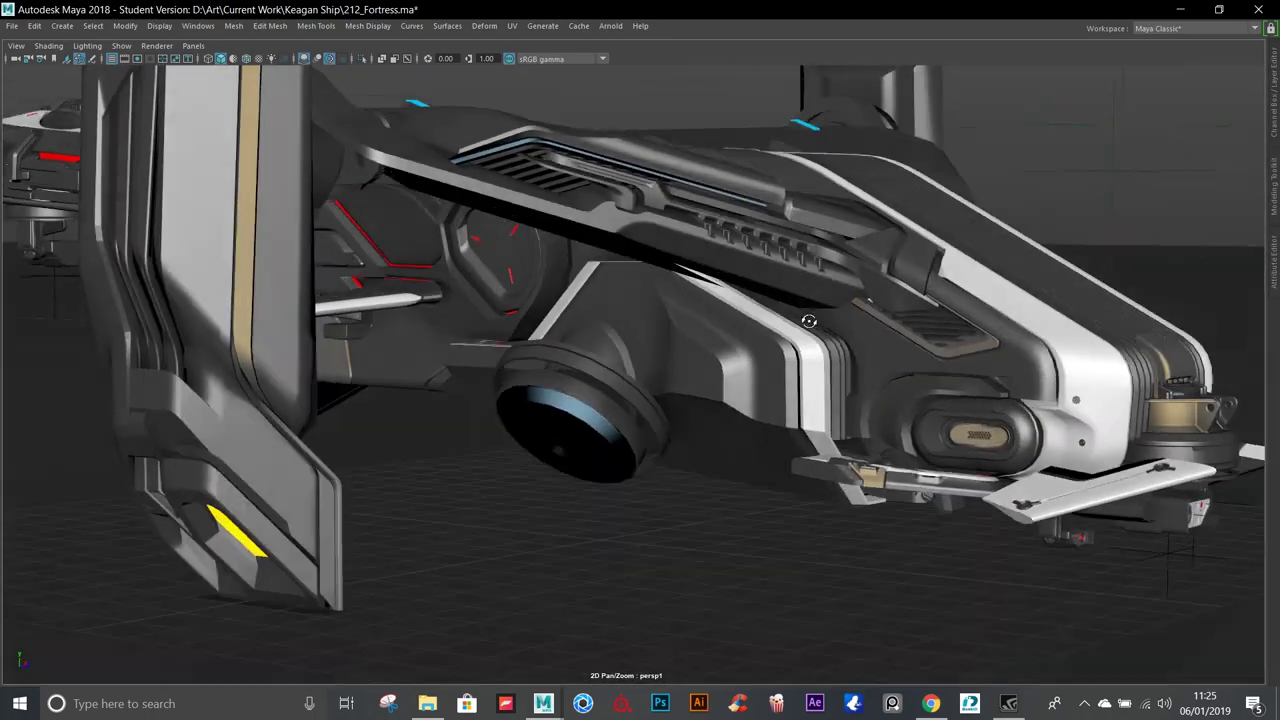
{"action": "middle_click_drag", "start_coordinate": [808, 320], "coordinate": [500, 295], "text": "alt"}
{"action": "mouse_move", "coordinate": [500, 295]}
{"action": "left_mouse_down", "text": "alt"}
{"action": "mouse_move", "coordinate": [560, 260]}
{"action": "mouse_move", "coordinate": [470, 225]}
{"action": "left_mouse_up", "text": "alt"}
{"action": "left_click", "coordinate": [470, 225]}
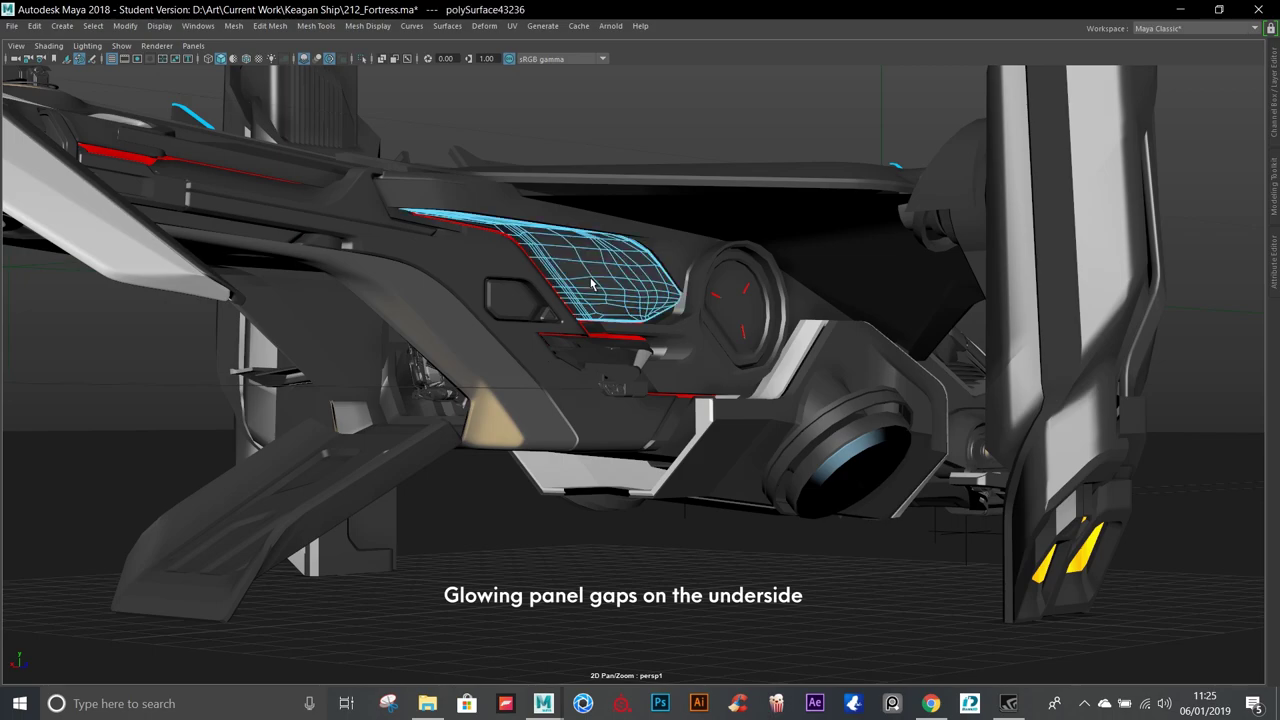
{"action": "key", "text": "f"}
{"action": "right_click_drag", "start_coordinate": [775, 327], "coordinate": [743, 354], "text": "alt"}
{"action": "mouse_move", "coordinate": [743, 354]}
{"action": "left_mouse_down", "text": "alt"}
{"action": "mouse_move", "coordinate": [694, 337]}
{"action": "mouse_move", "coordinate": [580, 345]}
{"action": "left_mouse_up", "text": "alt"}
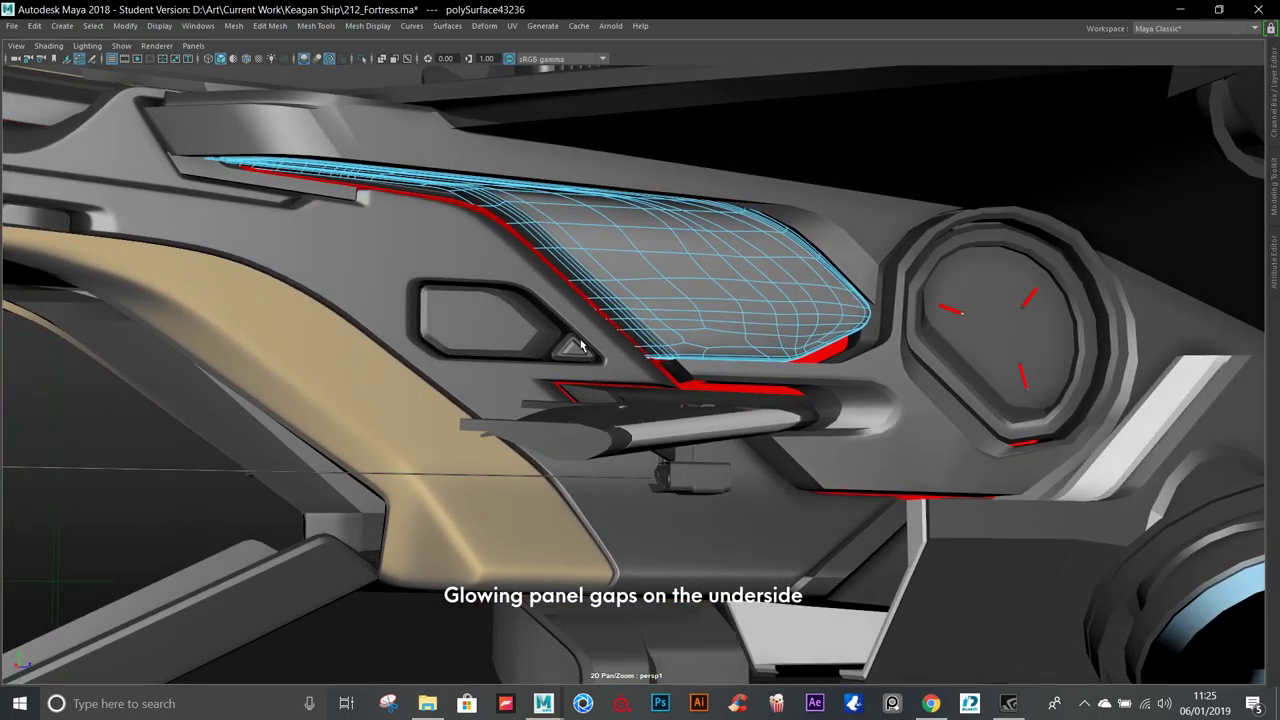
Preview the gauge housing smoothed with key 3, confirming Yes, then select nearby wing panels.
{"action": "left_click", "coordinate": [918, 383]}
{"action": "key", "text": "3"}
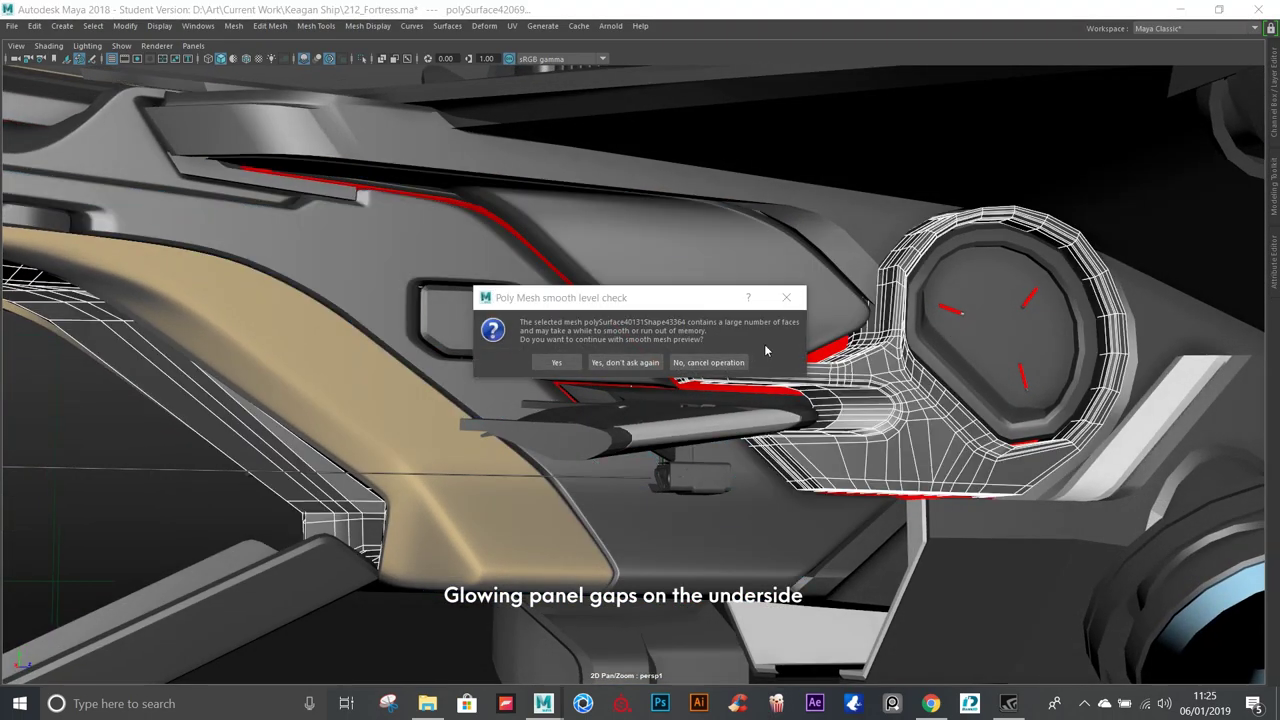
{"action": "left_click", "coordinate": [606, 362]}
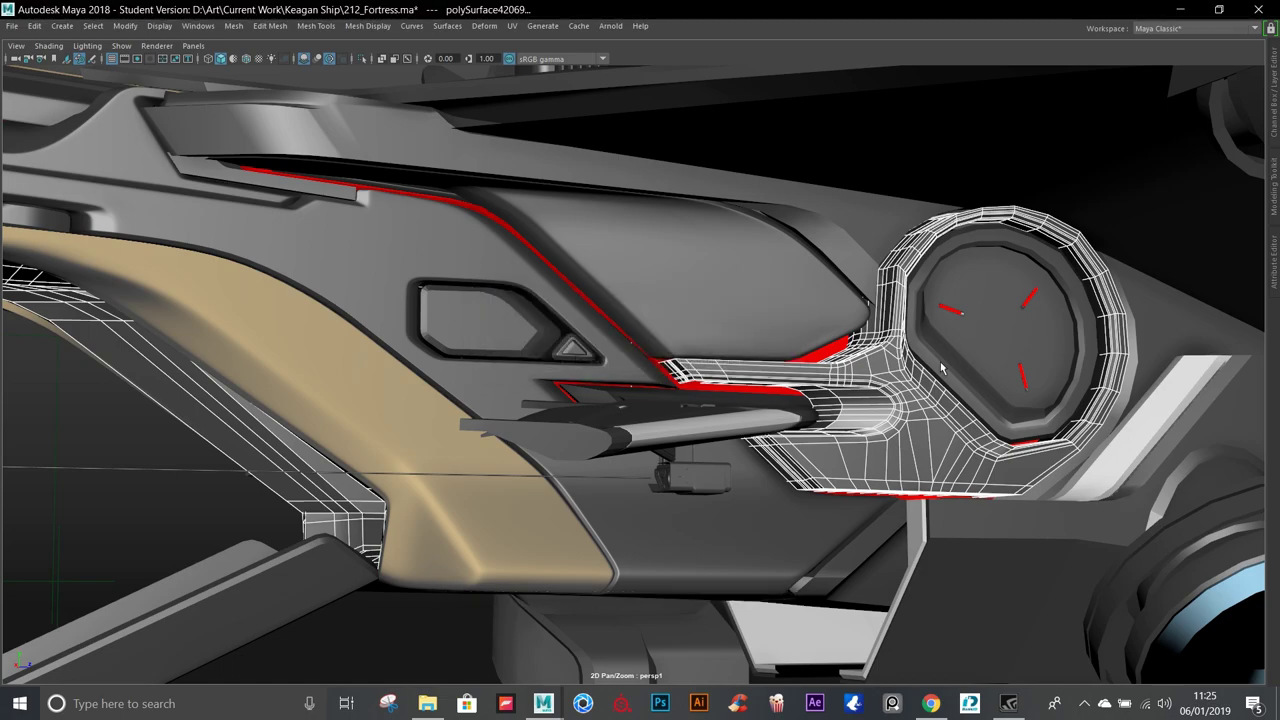
{"action": "left_click", "coordinate": [940, 368]}
{"action": "left_click", "coordinate": [872, 230]}
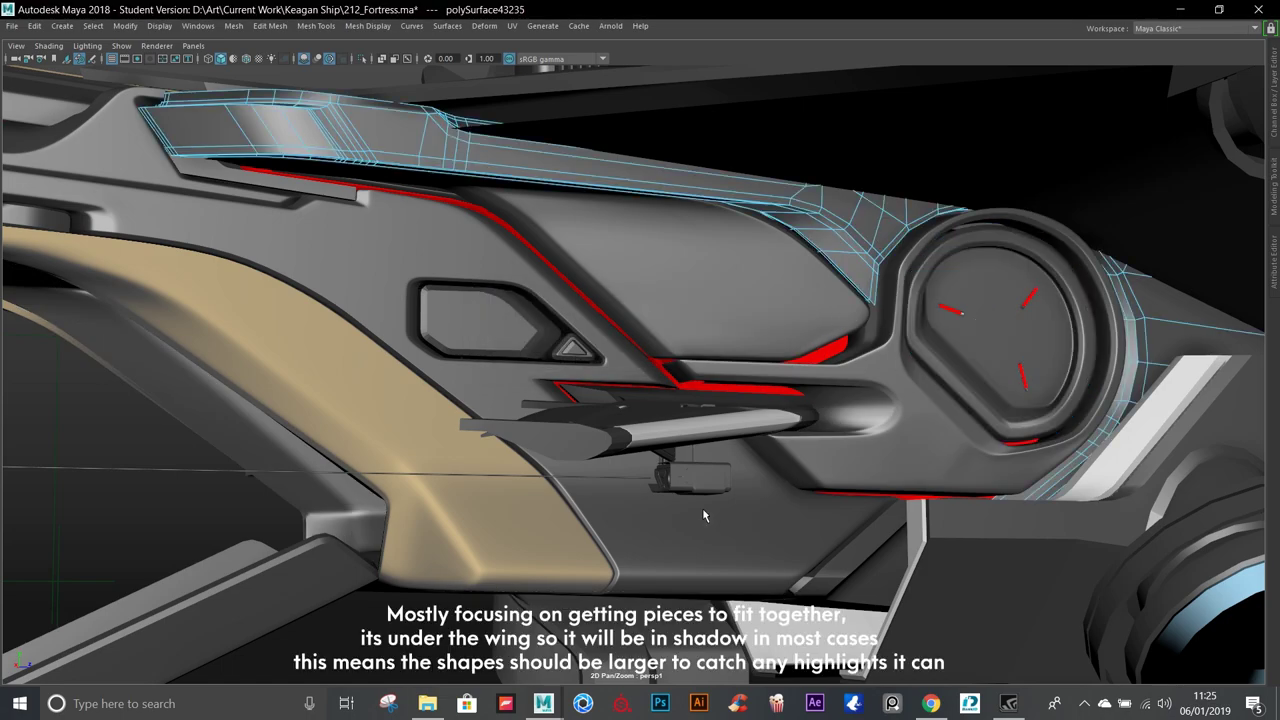
{"action": "left_click", "coordinate": [1084, 595]}
{"action": "left_click_drag", "start_coordinate": [1084, 595], "coordinate": [740, 402], "text": "alt"}
Turn on viewport shadows and orbit out to a wider side view, selecting a small red detail.
{"action": "left_click", "coordinate": [271, 58]}
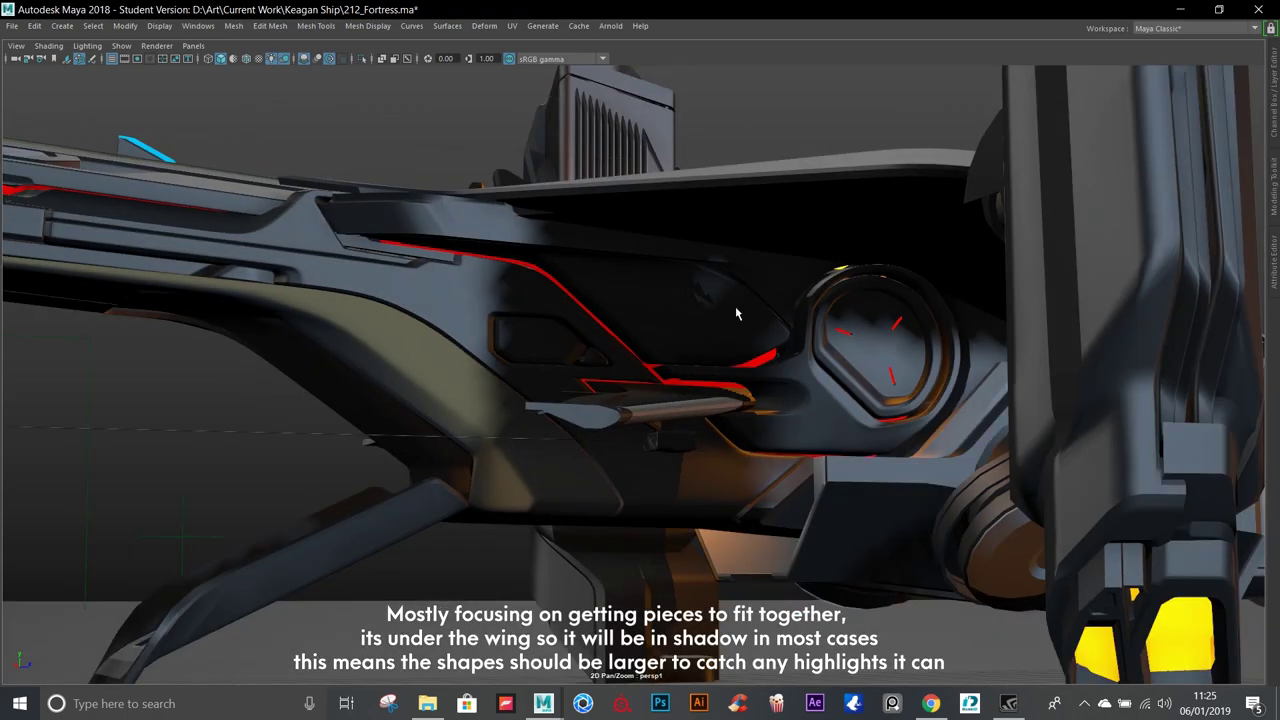
{"action": "scroll", "coordinate": [735, 306], "scroll_direction": "down", "scroll_amount": 3}
{"action": "mouse_move", "coordinate": [654, 289]}
{"action": "left_mouse_down", "text": "alt"}
{"action": "mouse_move", "coordinate": [694, 300]}
{"action": "mouse_move", "coordinate": [623, 294]}
{"action": "mouse_move", "coordinate": [721, 342]}
{"action": "mouse_move", "coordinate": [557, 280]}
{"action": "mouse_move", "coordinate": [540, 301]}
{"action": "mouse_move", "coordinate": [1014, 451]}
{"action": "mouse_move", "coordinate": [991, 363]}
{"action": "mouse_move", "coordinate": [1006, 357]}
{"action": "mouse_move", "coordinate": [745, 287]}
{"action": "mouse_move", "coordinate": [971, 453]}
{"action": "mouse_move", "coordinate": [871, 349]}
{"action": "mouse_move", "coordinate": [659, 385]}
{"action": "left_mouse_up", "text": "alt"}
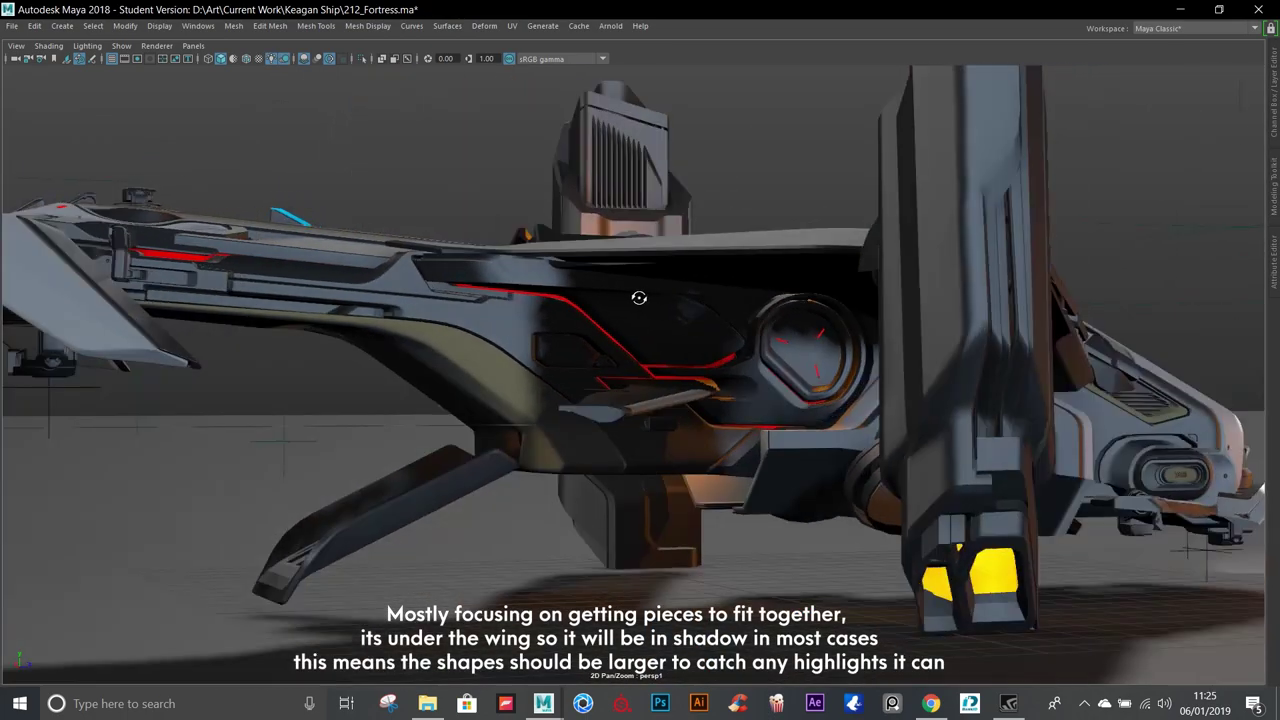
{"action": "left_click", "coordinate": [540, 301]}
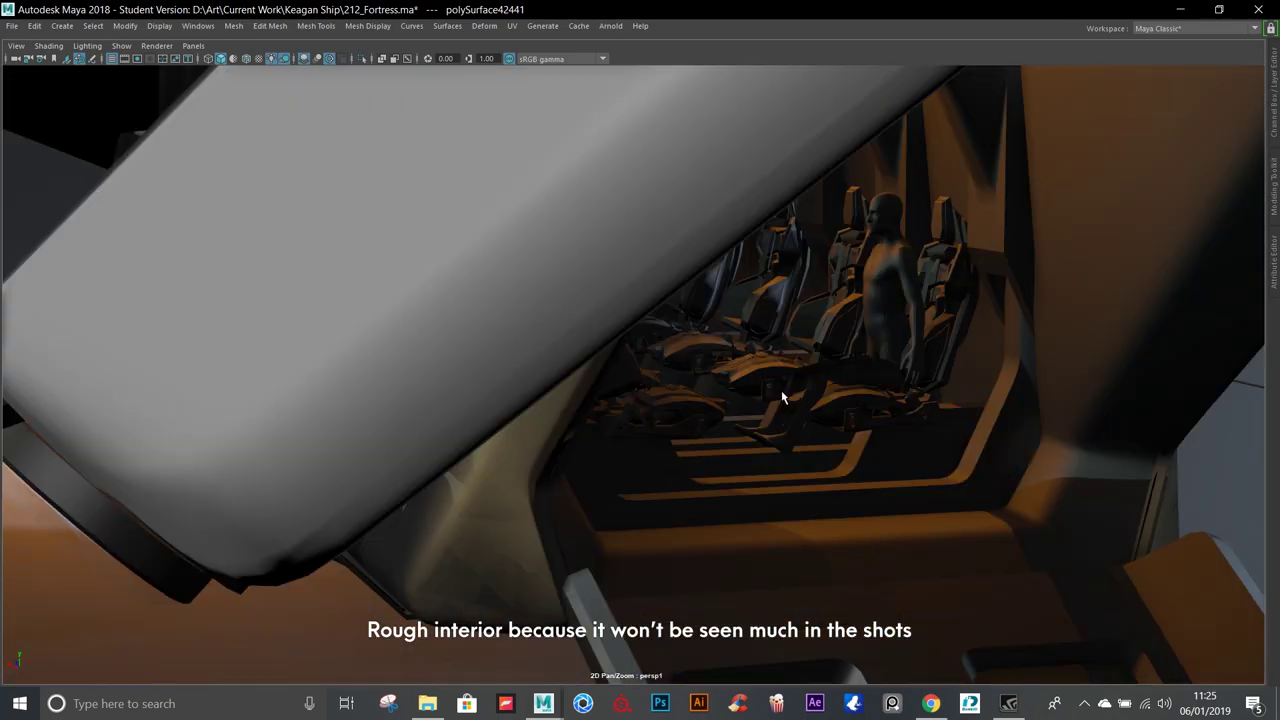
{"action": "left_click", "coordinate": [938, 357]}
{"action": "left_click", "coordinate": [363, 58]}
{"action": "key", "text": "f"}
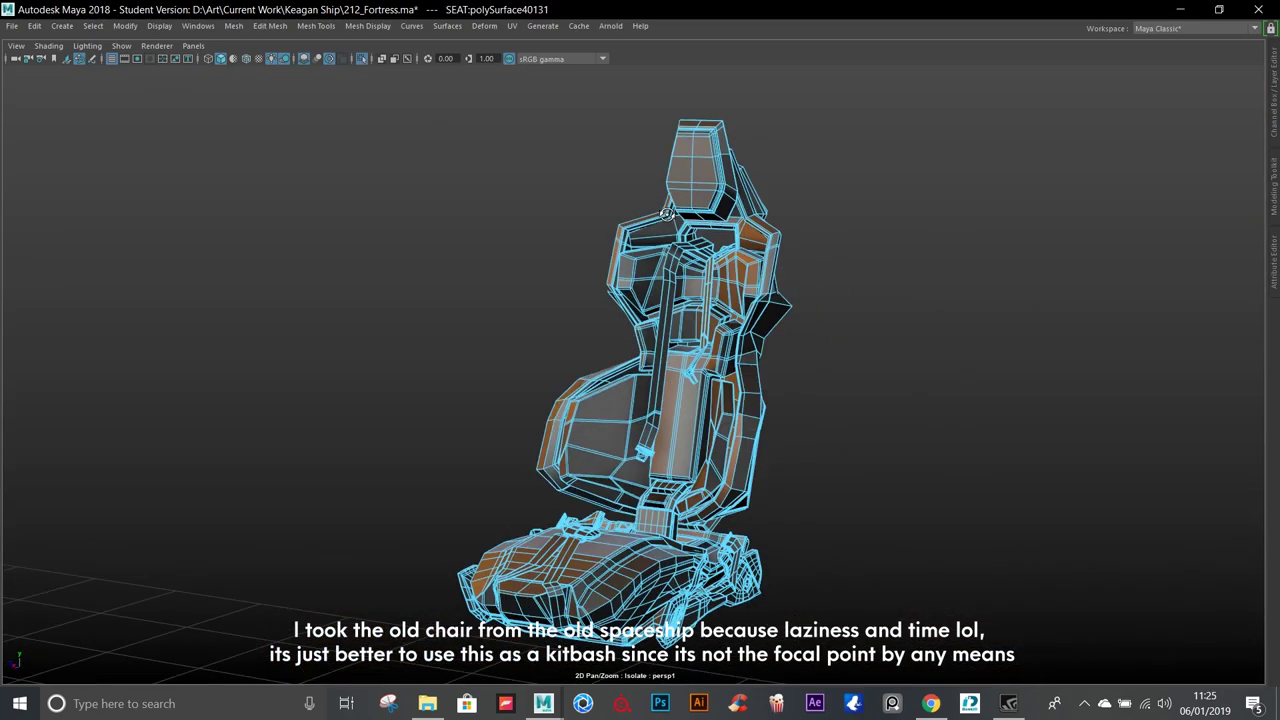
{"action": "key", "text": "3"}
{"action": "key", "text": "Escape"}
{"action": "left_click_drag", "start_coordinate": [455, 193], "coordinate": [560, 300], "text": "alt"}
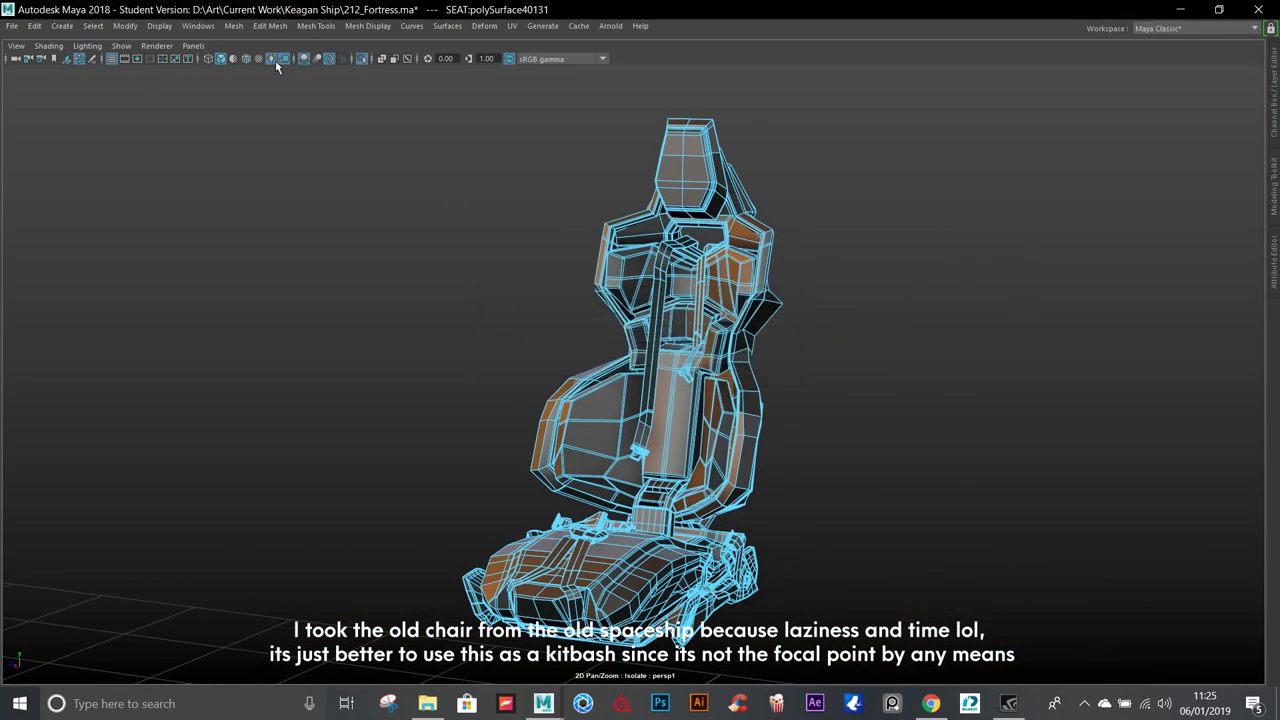
{"action": "left_click", "coordinate": [560, 300]}
{"action": "mouse_move", "coordinate": [560, 300]}
{"action": "right_mouse_down", "text": "alt"}
{"action": "mouse_move", "coordinate": [837, 460]}
{"action": "mouse_move", "coordinate": [613, 355]}
{"action": "right_mouse_up", "text": "alt"}
{"action": "mouse_move", "coordinate": [613, 355]}
{"action": "left_mouse_down", "text": "alt"}
{"action": "mouse_move", "coordinate": [1069, 457]}
{"action": "mouse_move", "coordinate": [661, 425]}
{"action": "mouse_move", "coordinate": [1200, 400]}
{"action": "mouse_move", "coordinate": [980, 376]}
{"action": "mouse_move", "coordinate": [640, 380]}
{"action": "left_mouse_up", "text": "alt"}
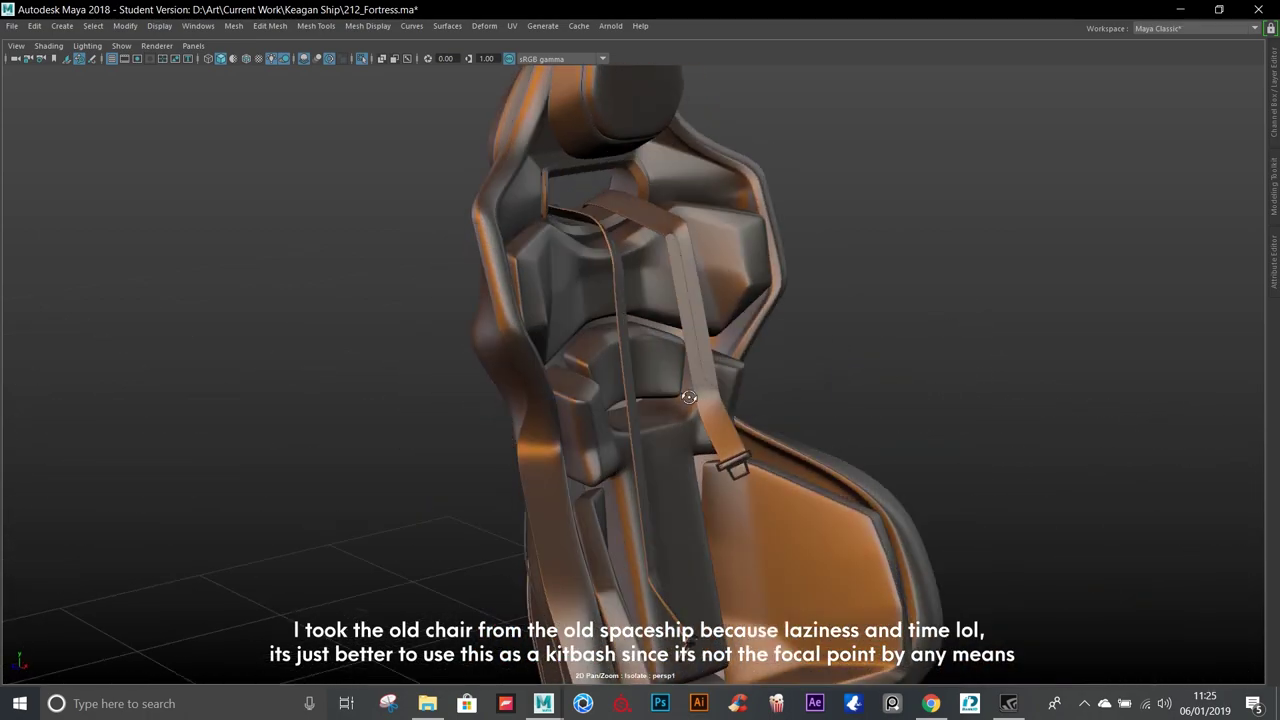
{"action": "key", "text": "f"}
{"action": "left_click", "coordinate": [361, 58]}
{"action": "left_click_drag", "start_coordinate": [623, 303], "coordinate": [668, 380], "text": "alt"}
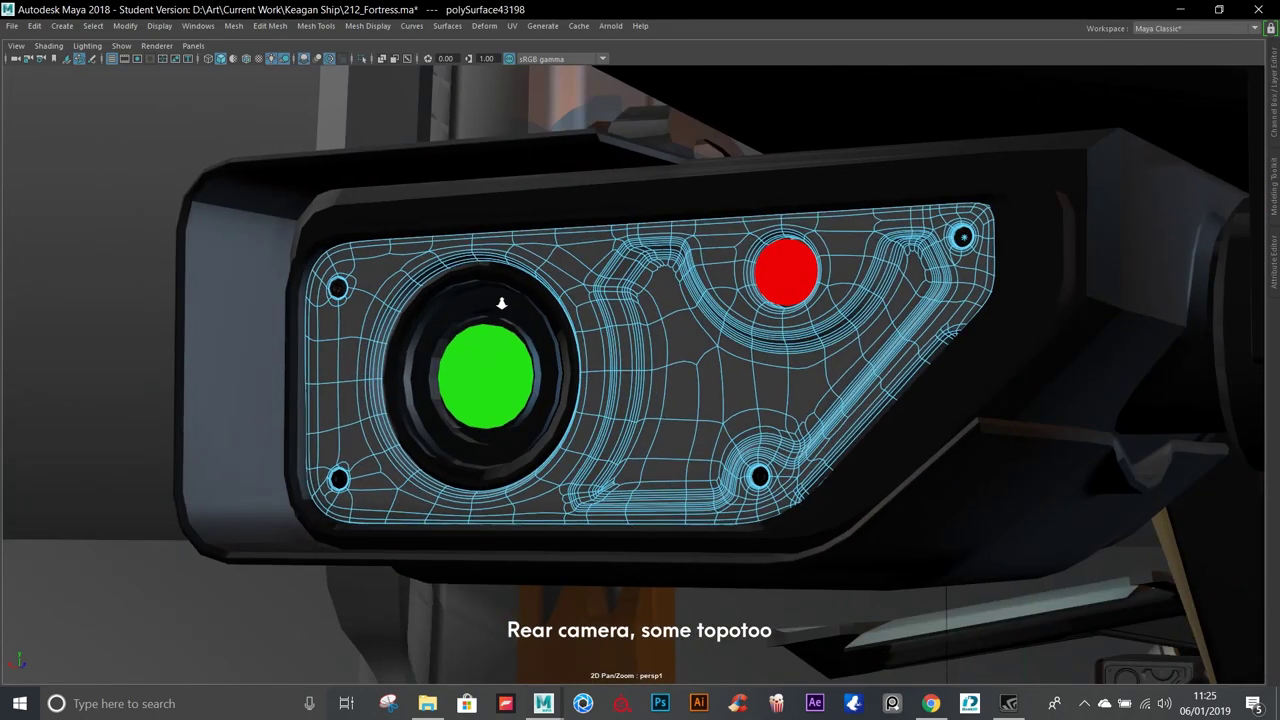
Orbit the camera from under the ship around to another side of the dropship.
{"action": "left_click_drag", "start_coordinate": [501, 303], "coordinate": [629, 271], "text": "alt"}
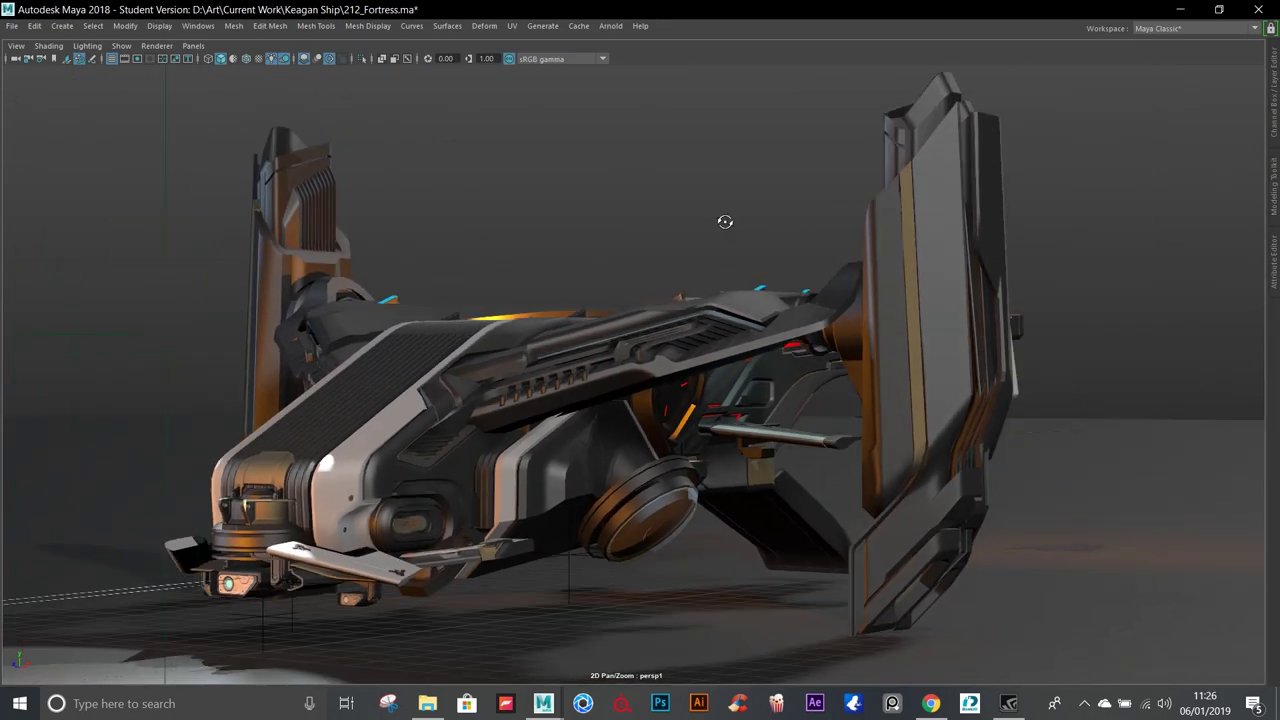
{"action": "mouse_move", "coordinate": [755, 233]}
{"action": "left_mouse_down", "text": "alt"}
{"action": "mouse_move", "coordinate": [766, 229]}
{"action": "mouse_move", "coordinate": [720, 234]}
{"action": "left_mouse_up", "text": "alt"}
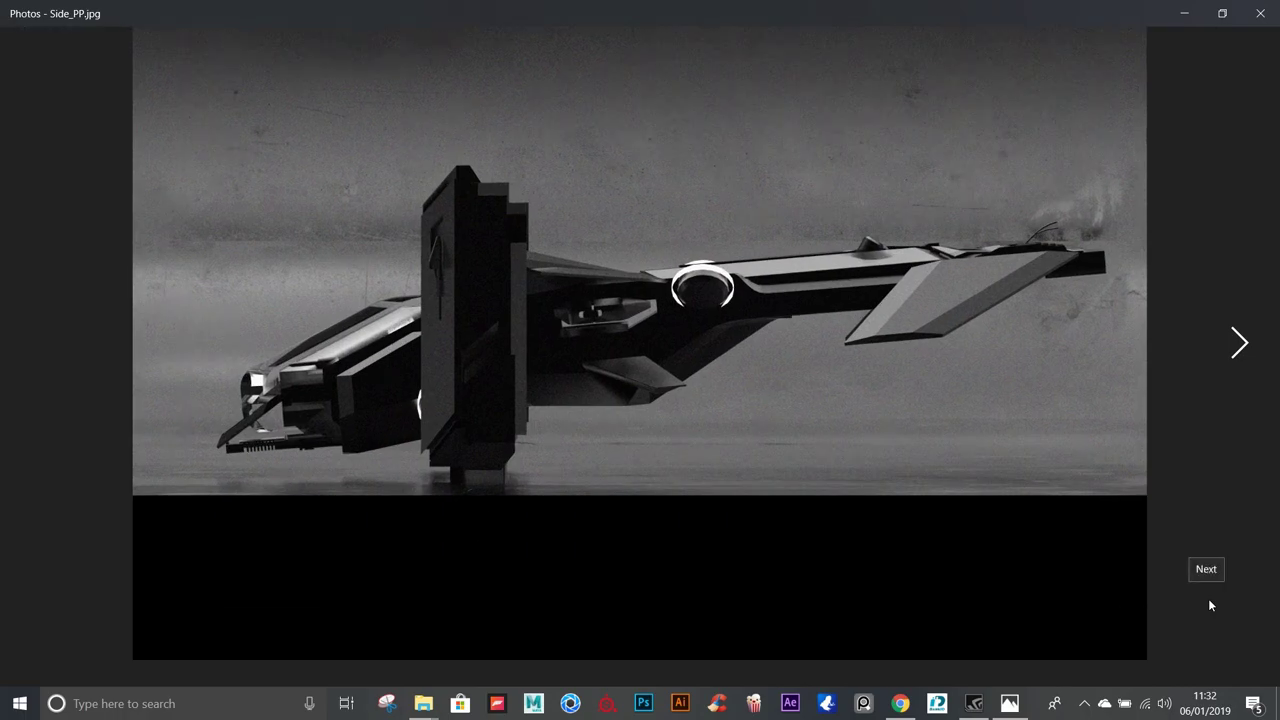
Browse the early test renders from Test1.png through back_pp, front-PP and back3_pp to Capture.PNG.
{"action": "left_click", "coordinate": [1209, 604]}
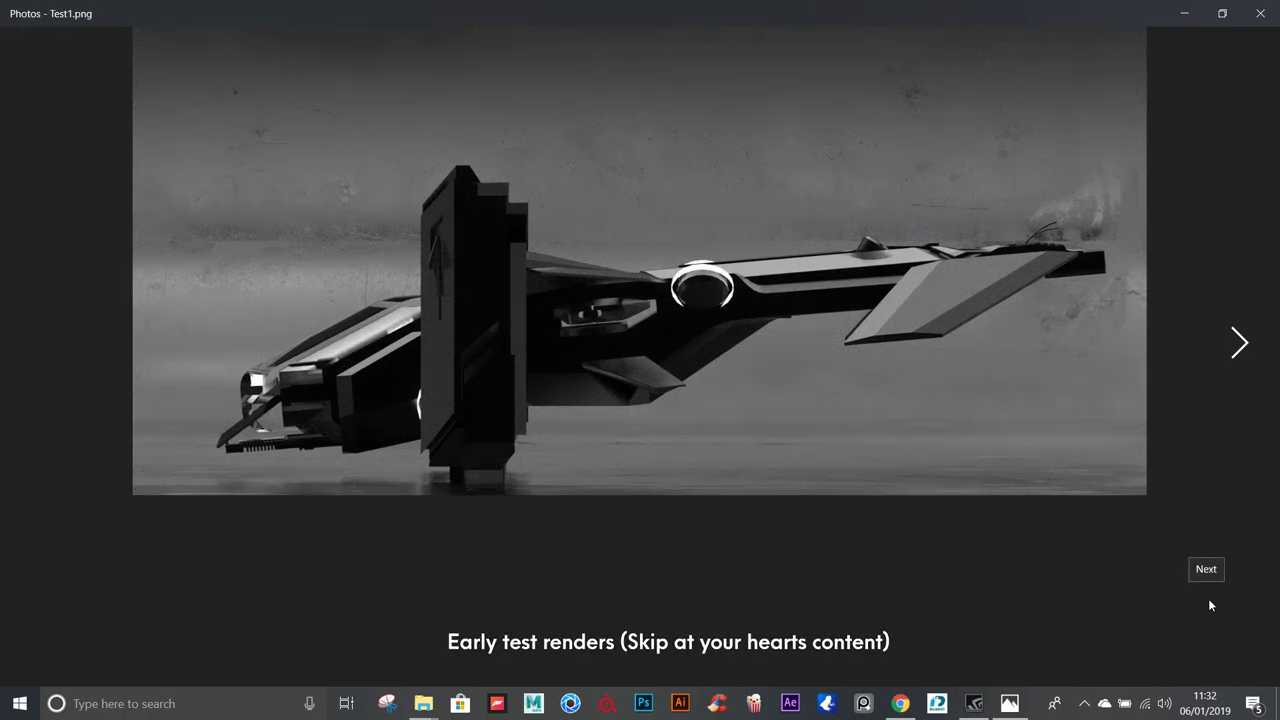
{"action": "left_click", "coordinate": [1209, 604]}
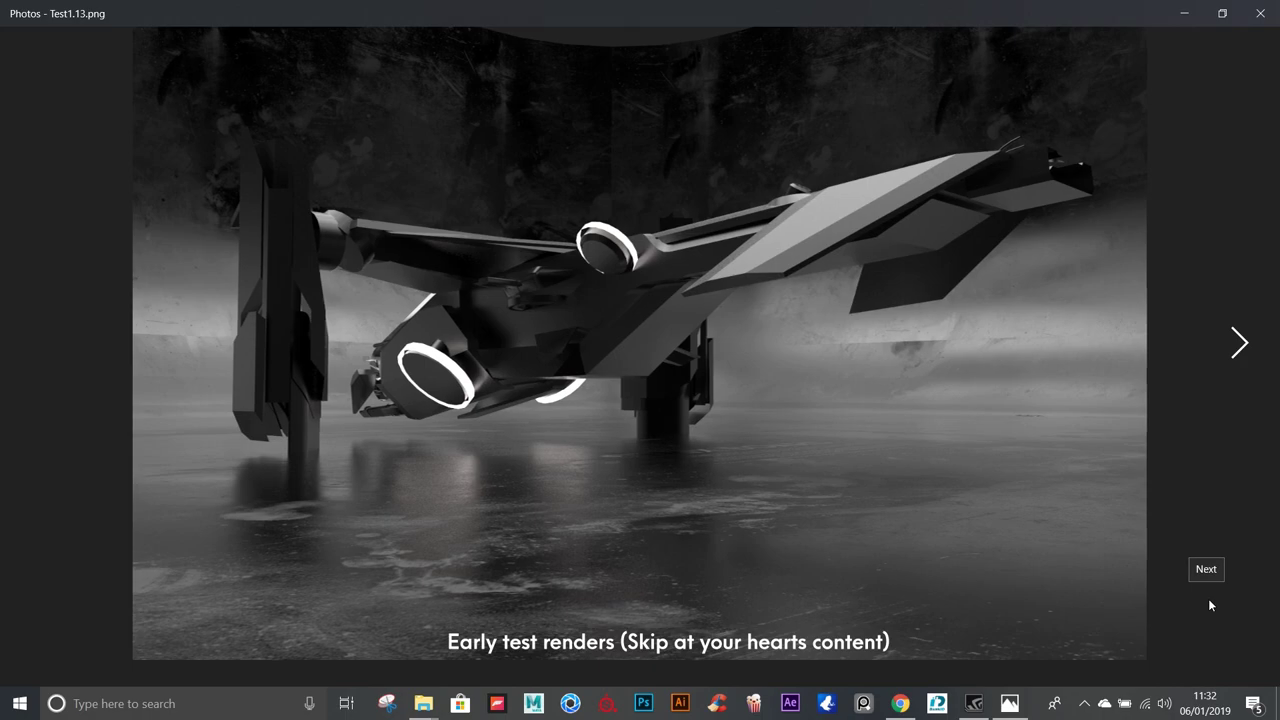
{"action": "left_click", "coordinate": [1209, 604]}
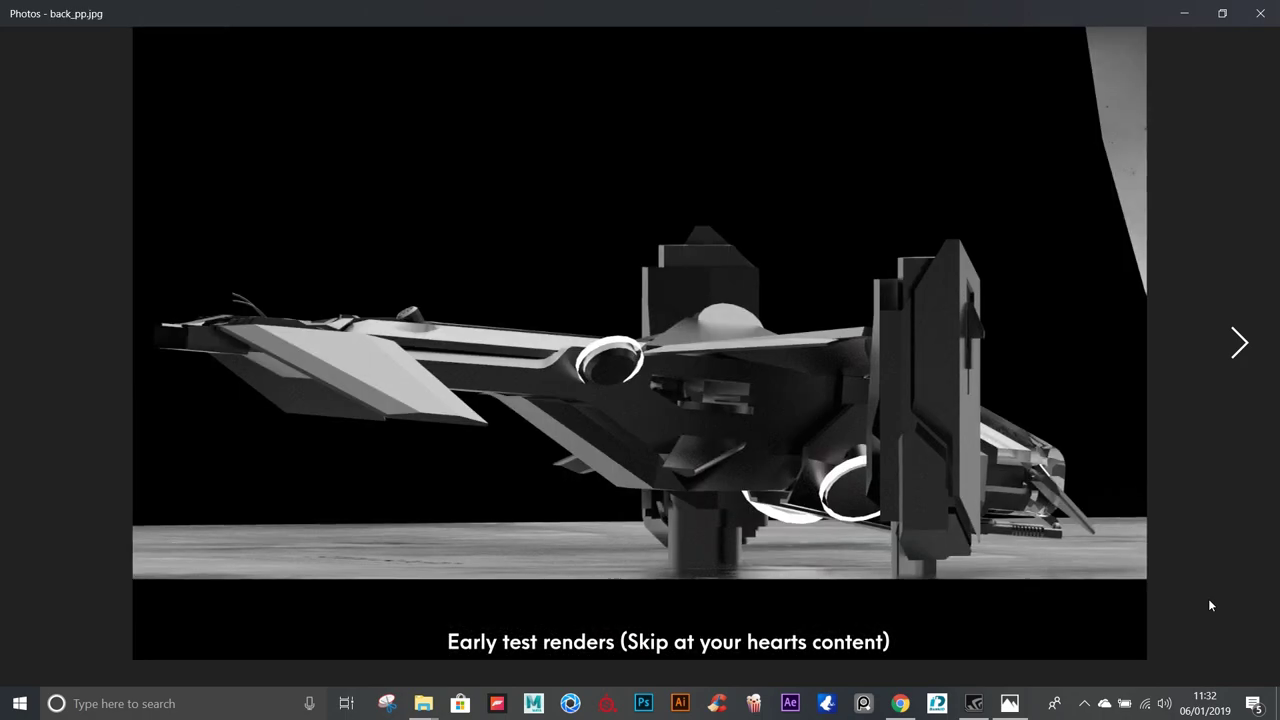
{"action": "key", "text": "Right"}
{"action": "key", "text": "Right"}
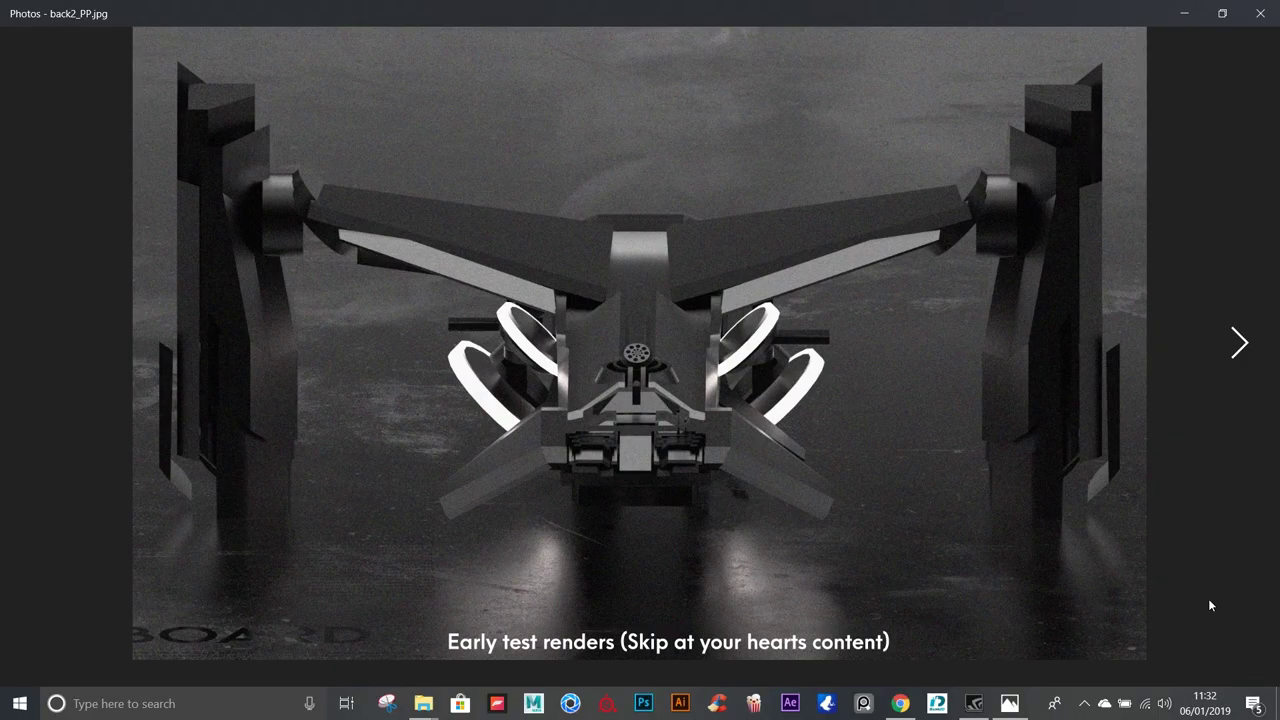
{"action": "key", "text": "Right"}
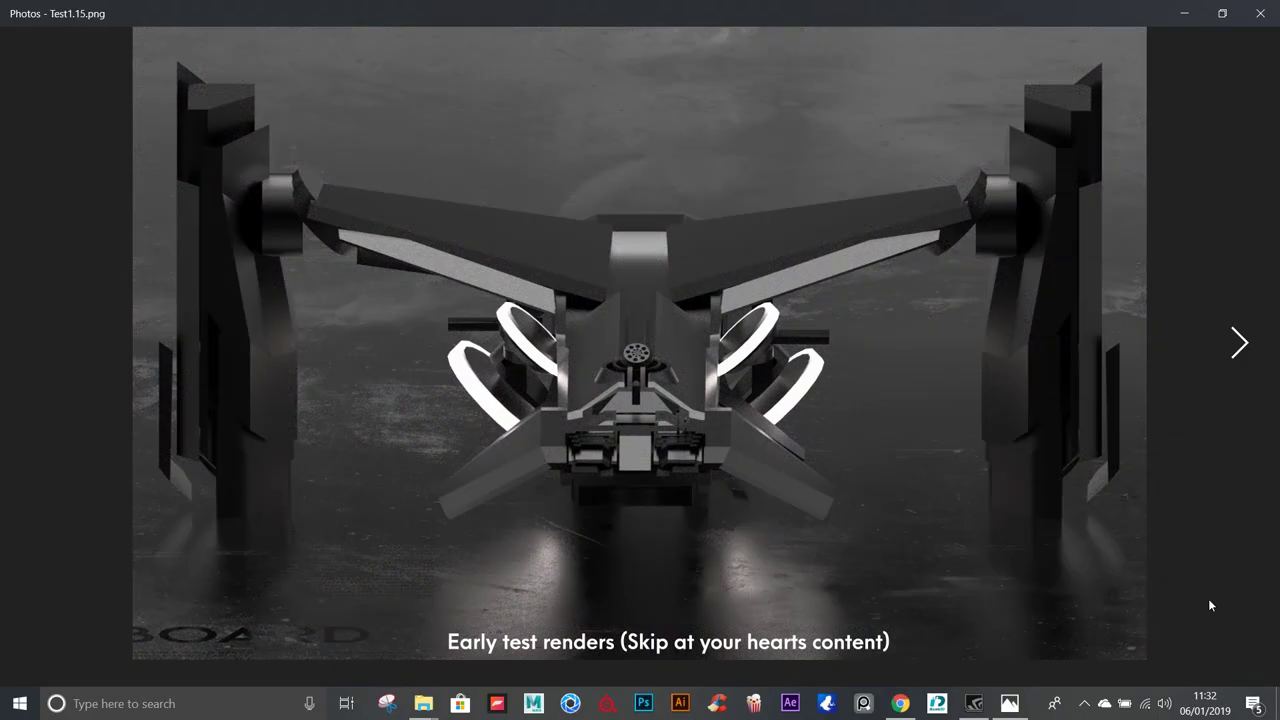
{"action": "key", "text": "Right"}
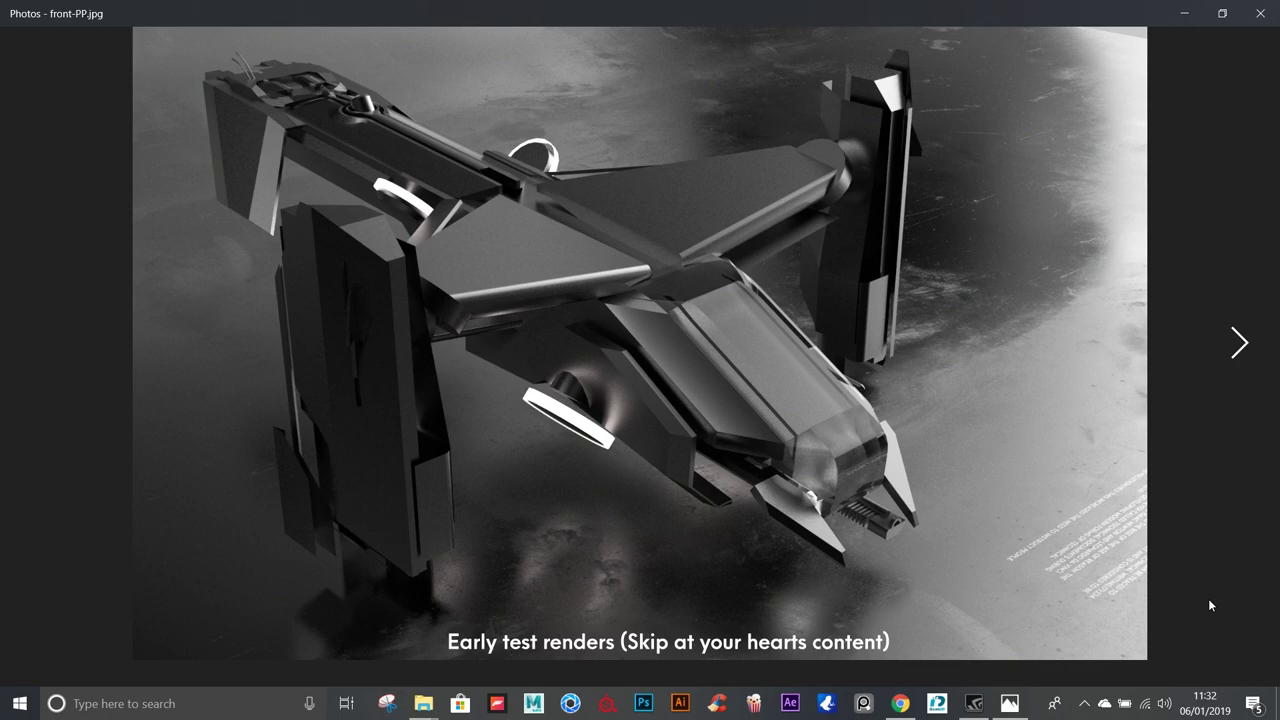
{"action": "key", "text": "Right"}
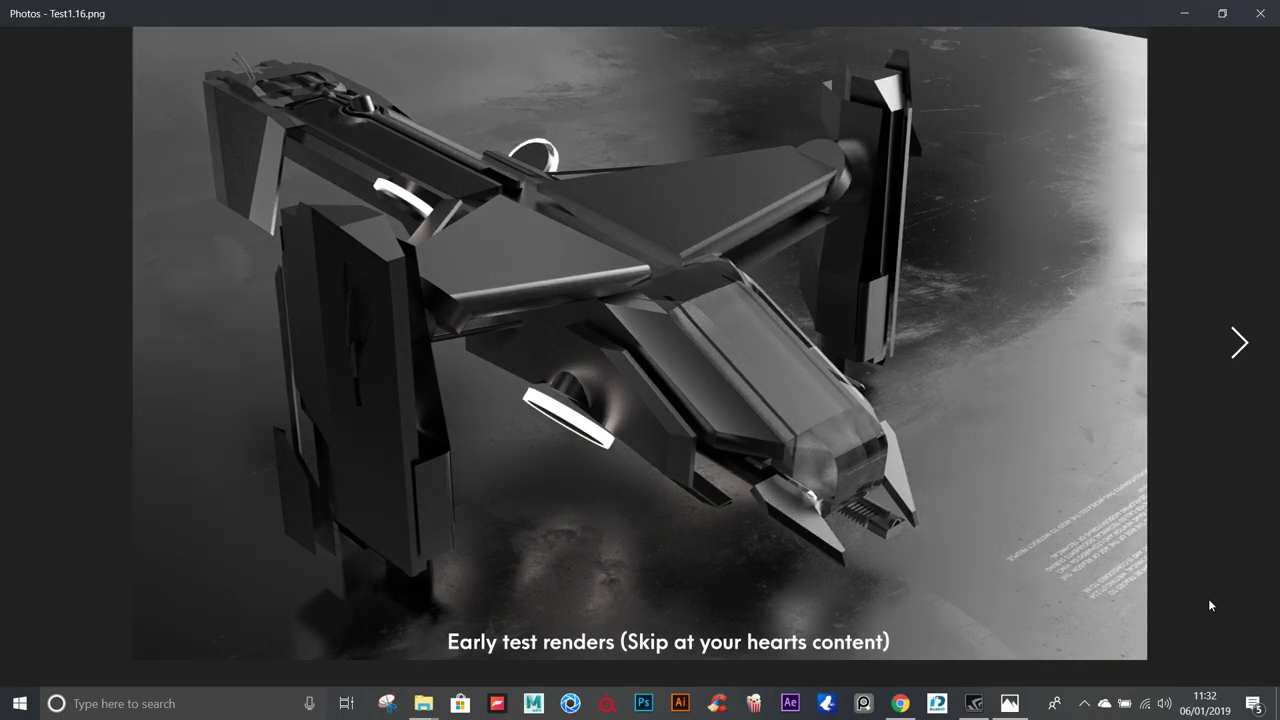
{"action": "key", "text": "Right"}
{"action": "key", "text": "Right"}
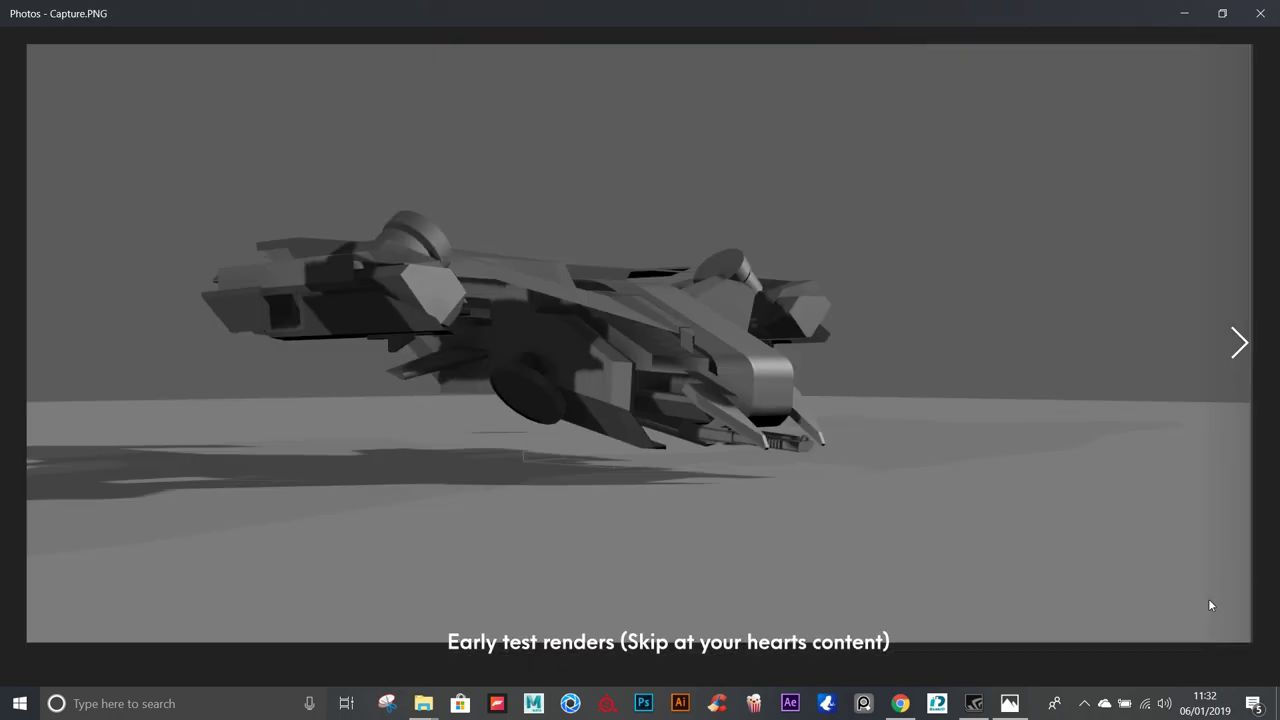
{"action": "key", "text": "Right"}
{"action": "key", "text": "Right"}
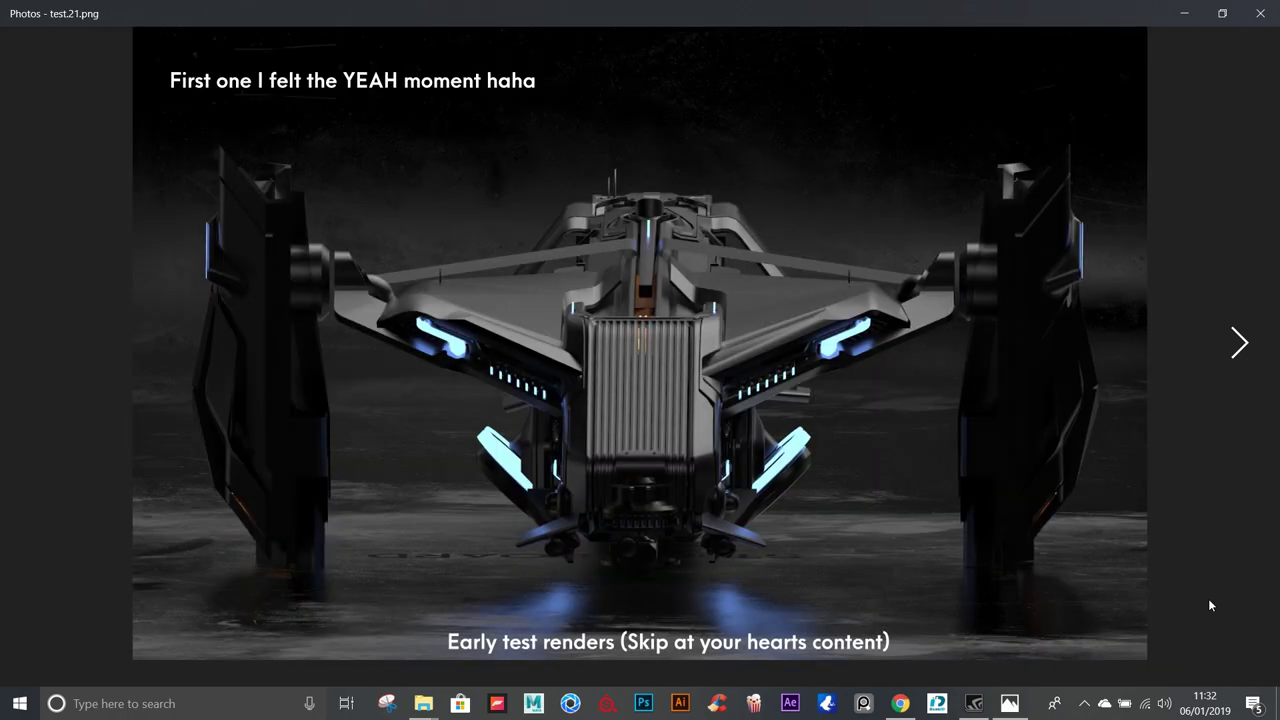
Continue through the peng2, peng3, peng4, peak3, MATTE PENG, peak4 and test4.36 renders to LOGO.49.png.
{"action": "key", "text": "Right"}
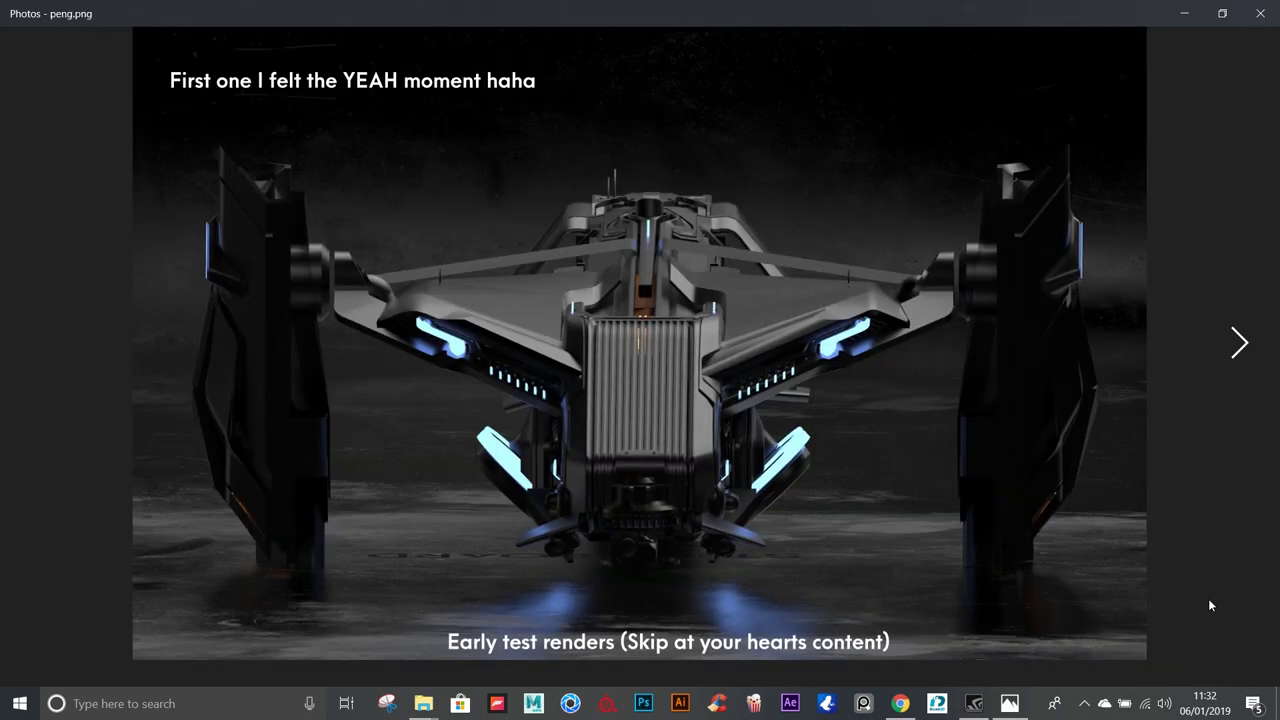
{"action": "key", "text": "Right"}
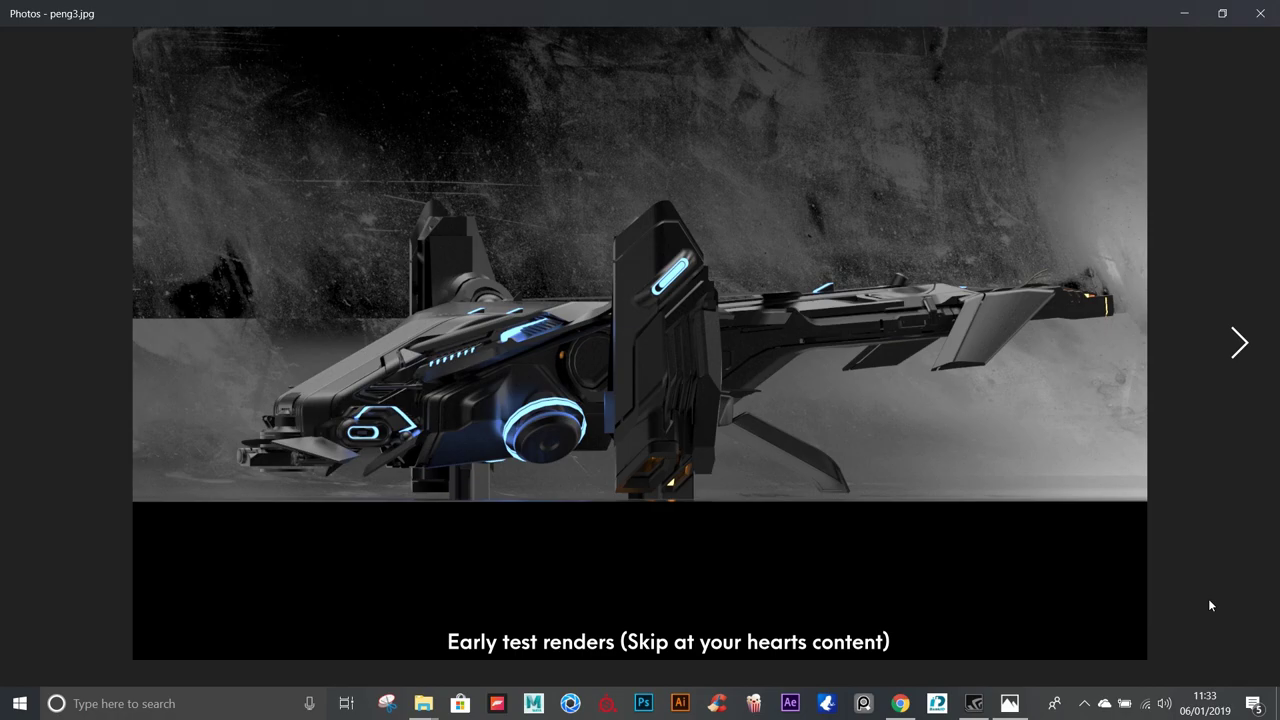
{"action": "key", "text": "Right"}
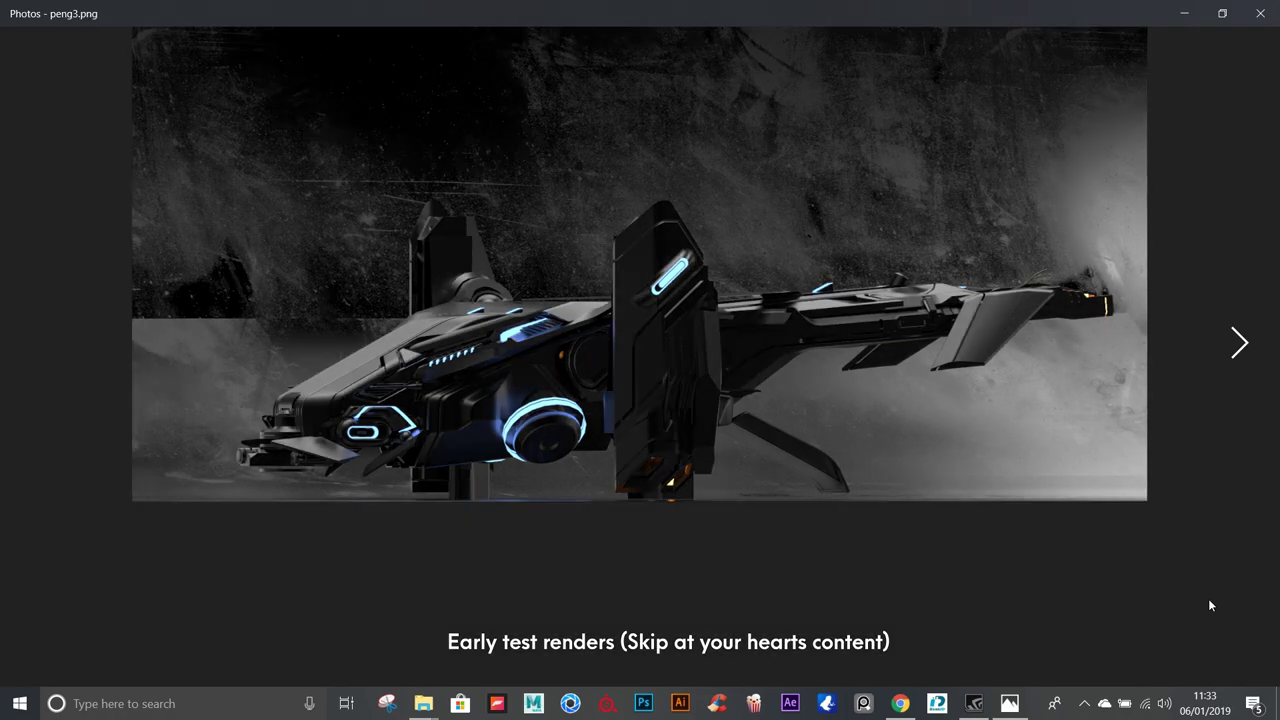
{"action": "key", "text": "Right"}
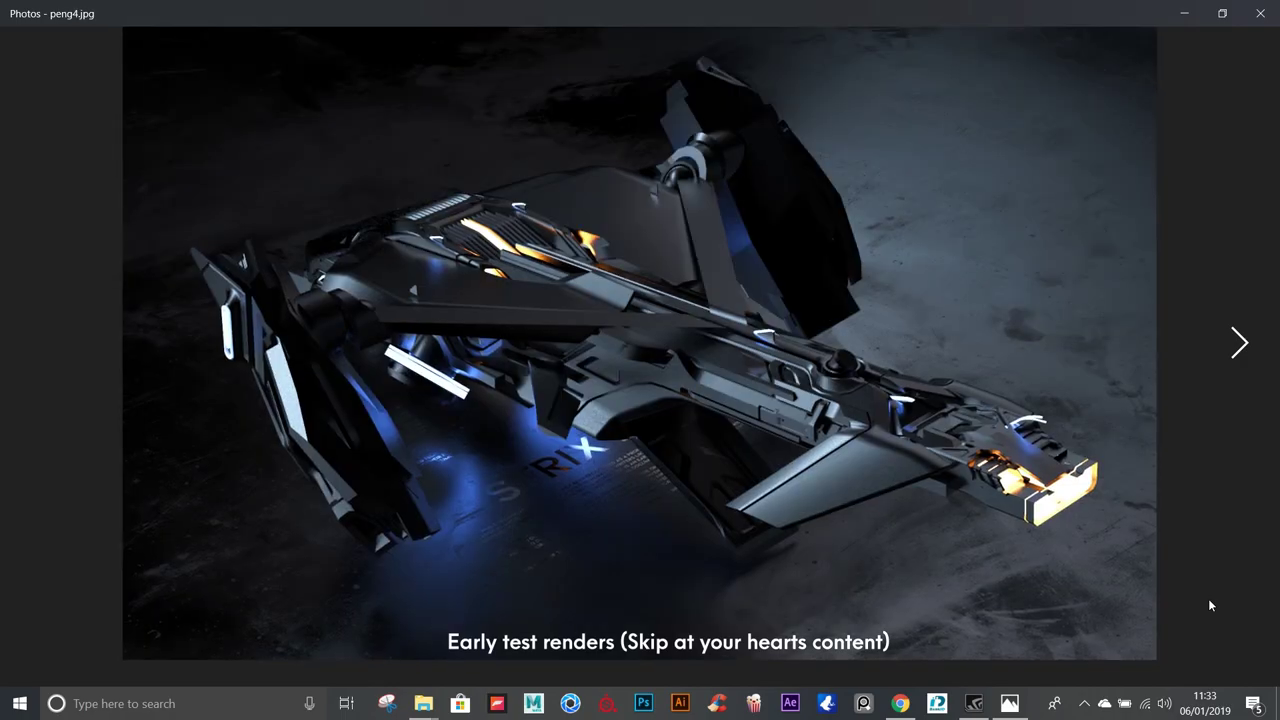
{"action": "key", "text": "Right"}
{"action": "key", "text": "Right"}
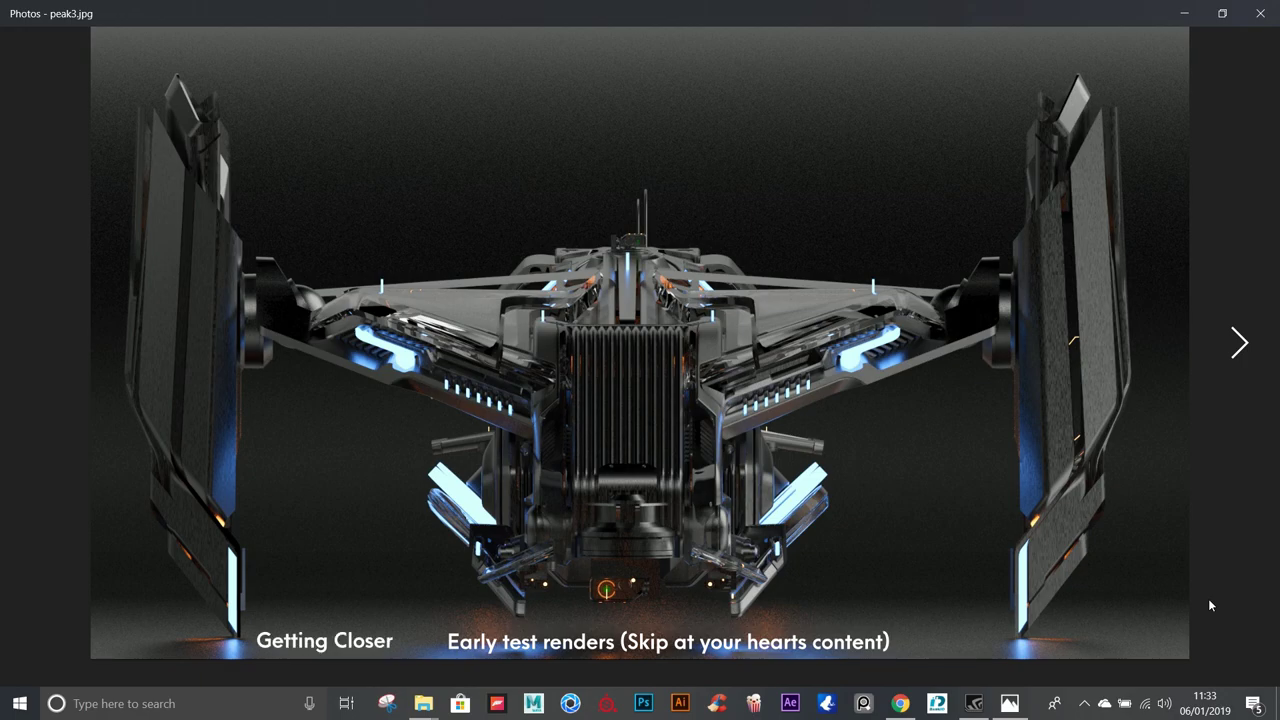
{"action": "key", "text": "Right"}
{"action": "key", "text": "Right"}
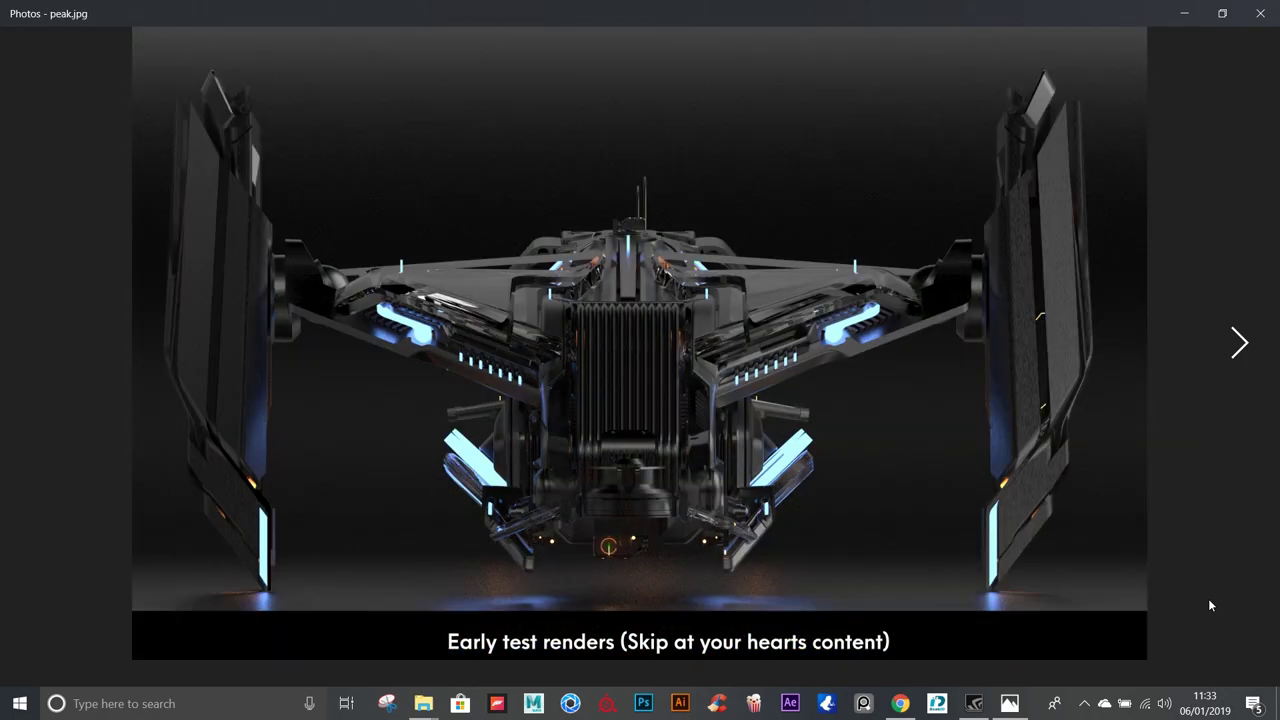
{"action": "key", "text": "Right"}
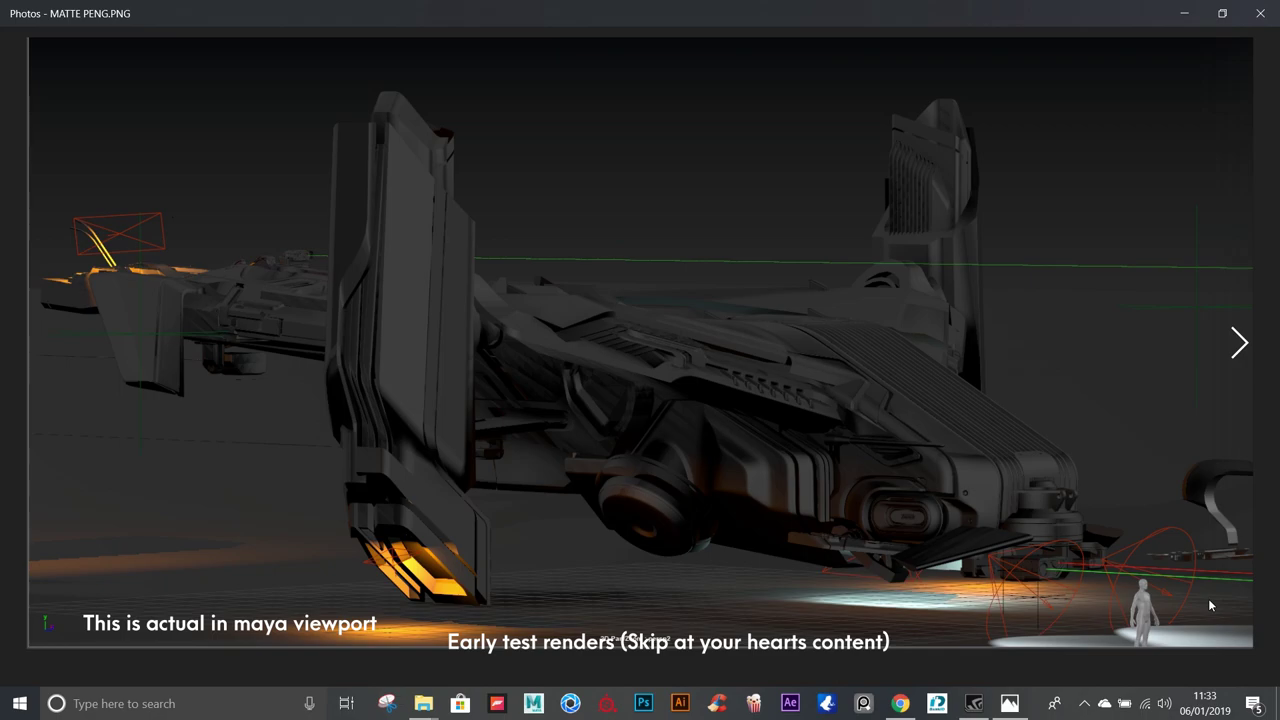
{"action": "key", "text": "Right"}
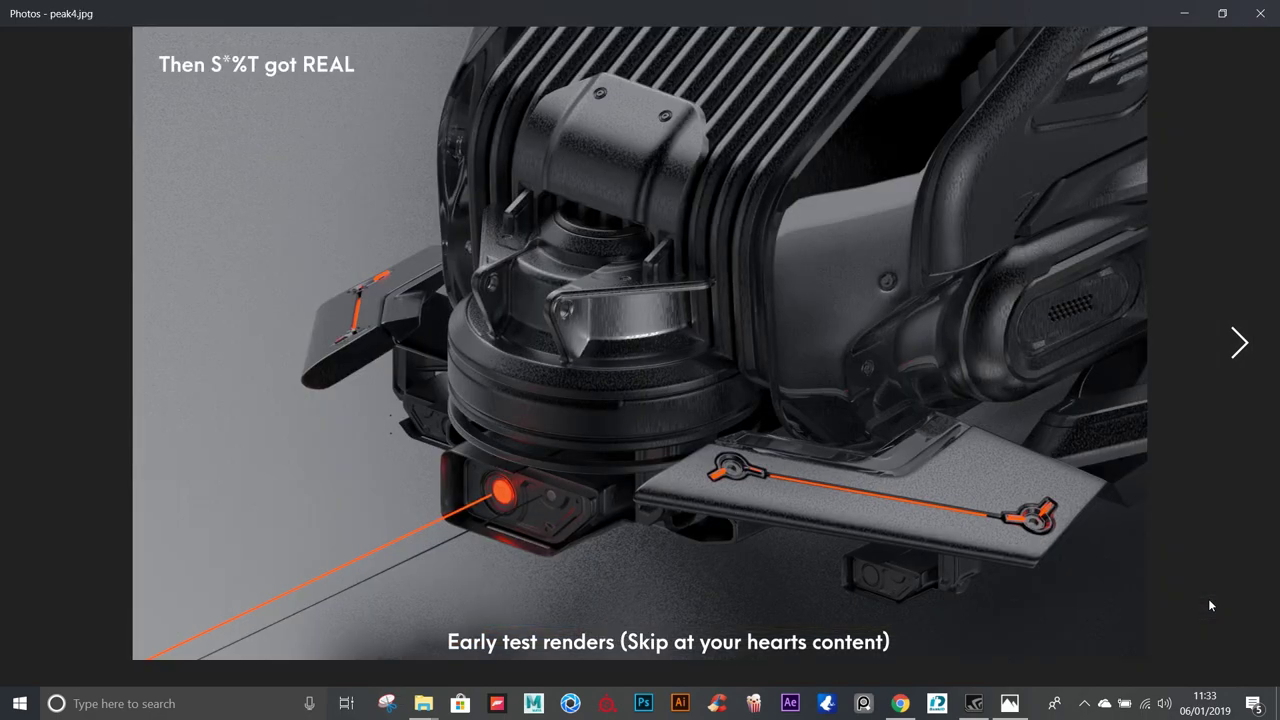
{"action": "key", "text": "Right"}
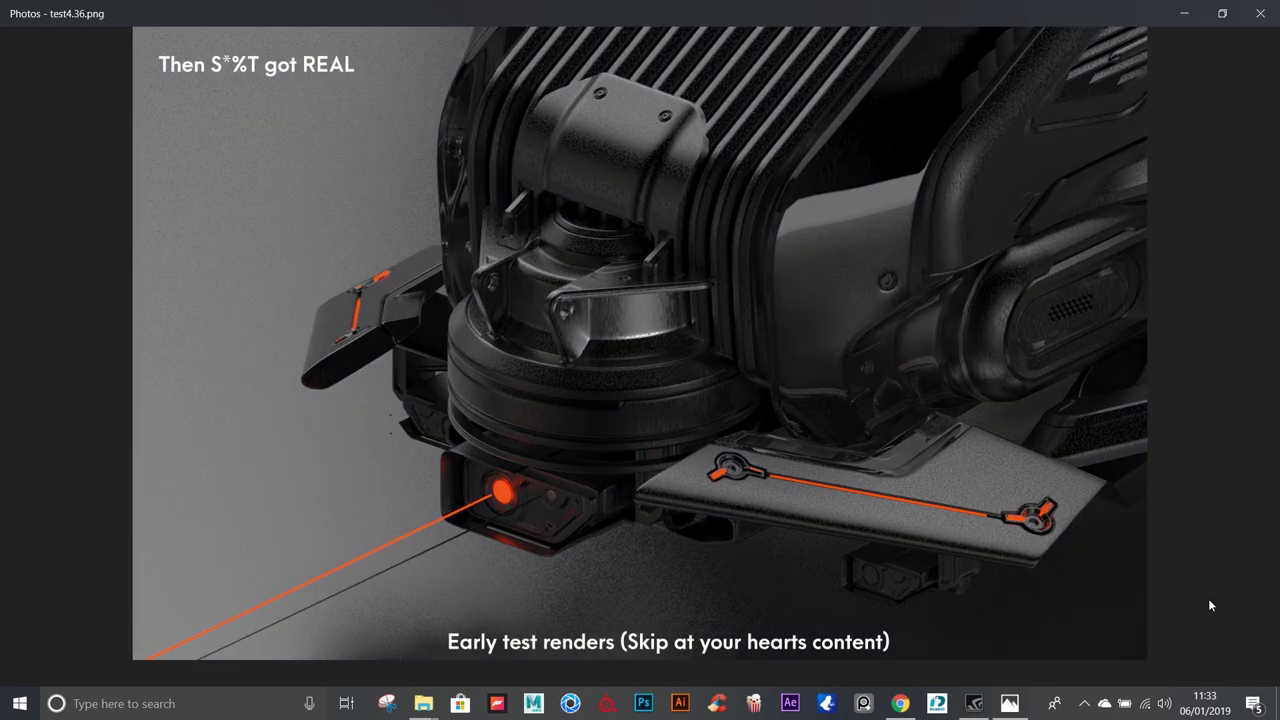
{"action": "key", "text": "Right"}
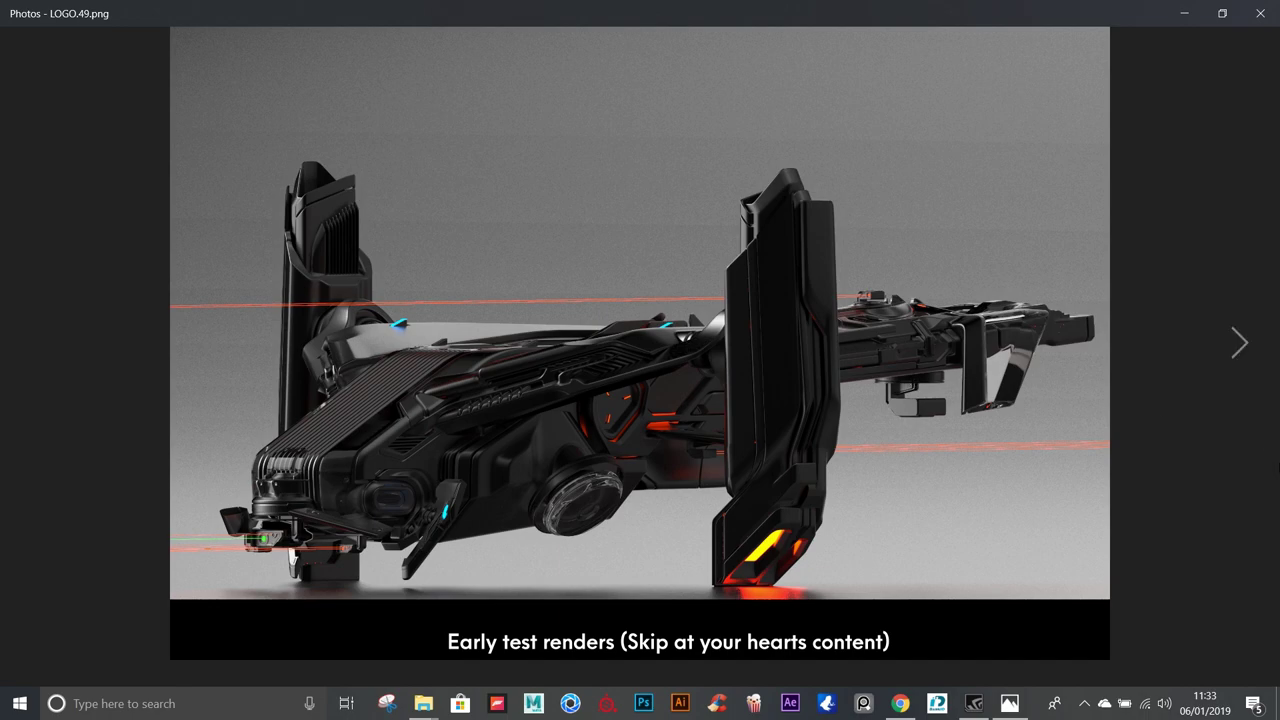
Compare the black and white.jpg render against the darker LOGO.49.png several times.
{"action": "left_click", "coordinate": [1250, 415]}
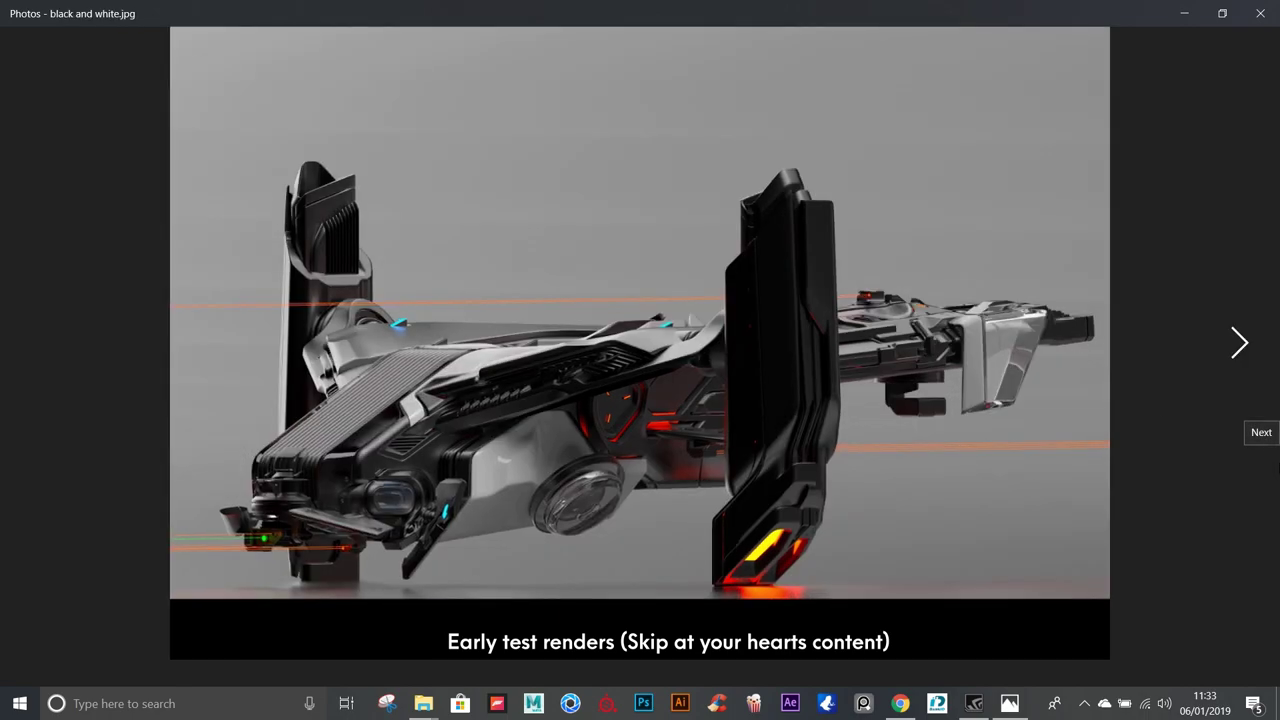
{"action": "key", "text": "Left"}
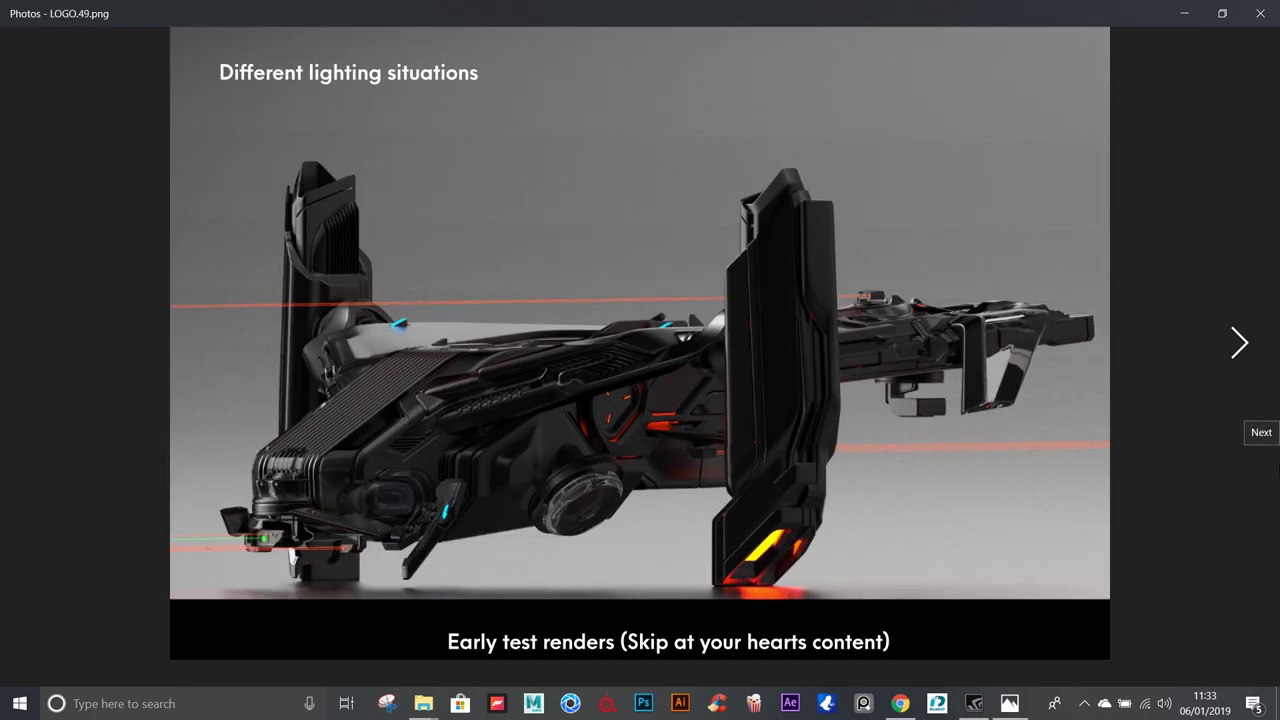
{"action": "key", "text": "Right"}
{"action": "key", "text": "Left"}
{"action": "key", "text": "Right"}
{"action": "key", "text": "Left"}
{"action": "key", "text": "Right"}
Move on past icon.jpg, LOGO.50.png and sick.jpg to Black and White.58.png.
{"action": "key", "text": "Right"}
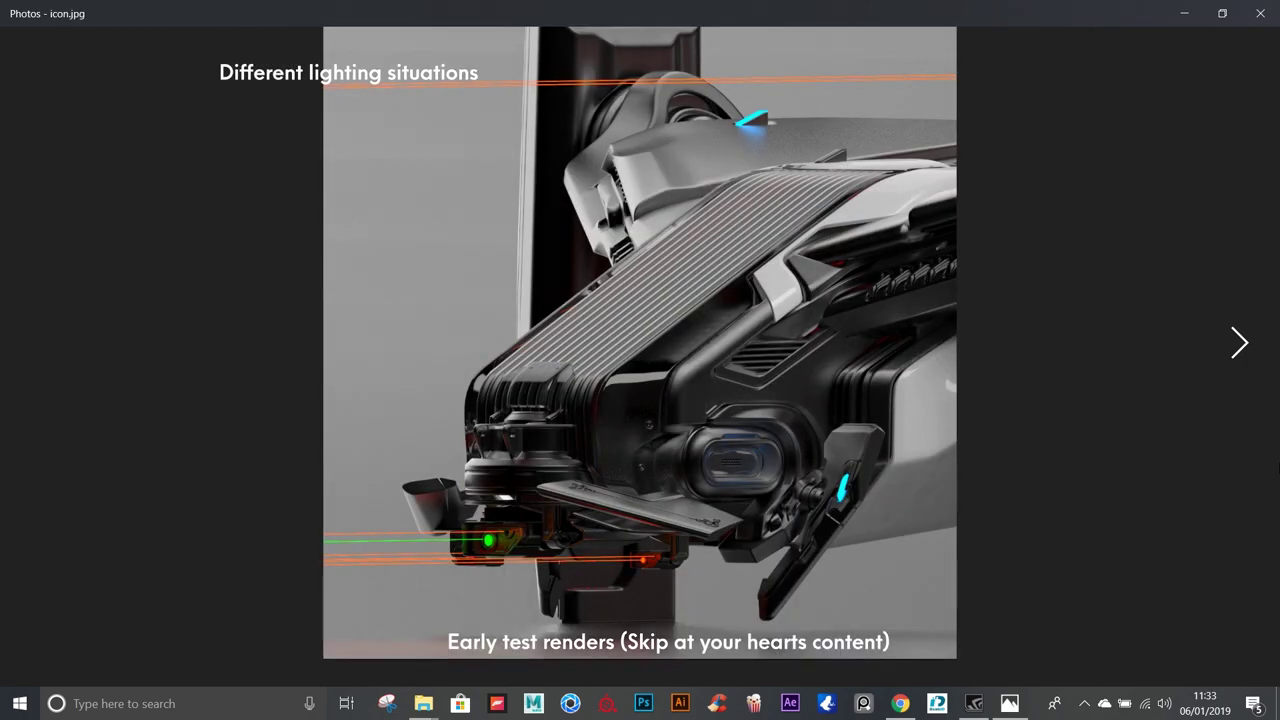
{"action": "key", "text": "Right"}
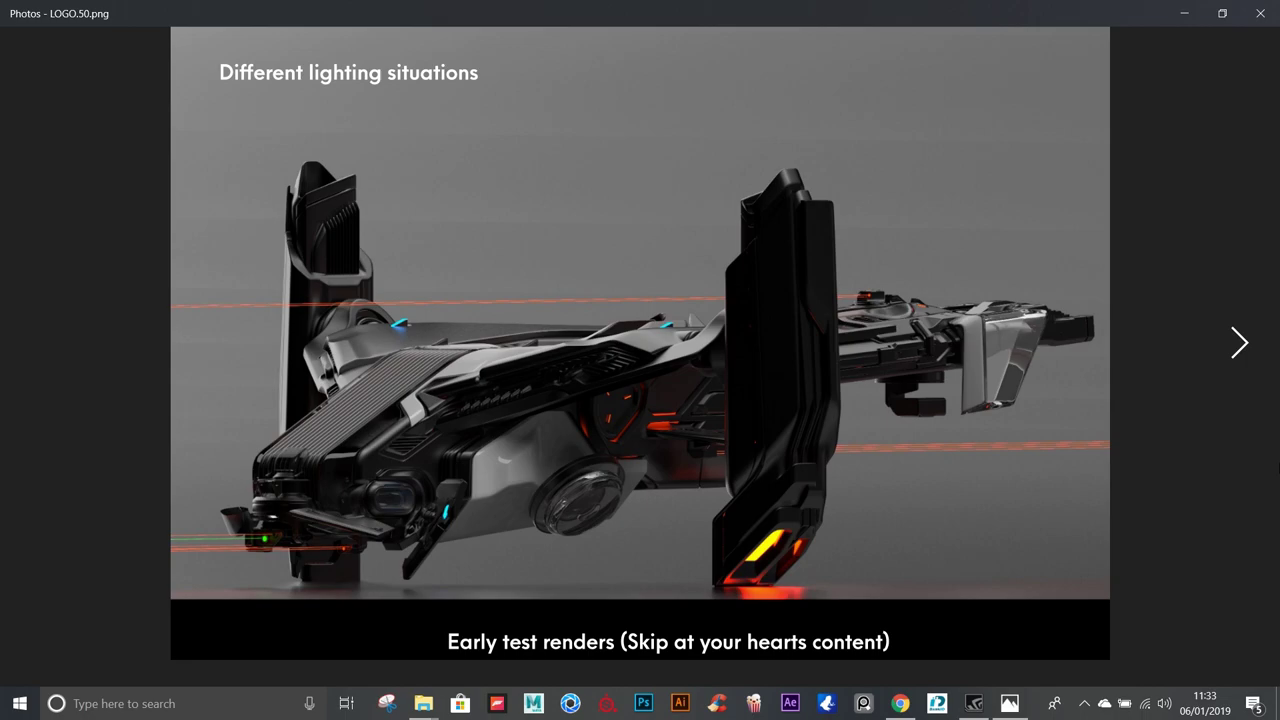
{"action": "key", "text": "Left"}
{"action": "key", "text": "Right"}
{"action": "key", "text": "Right"}
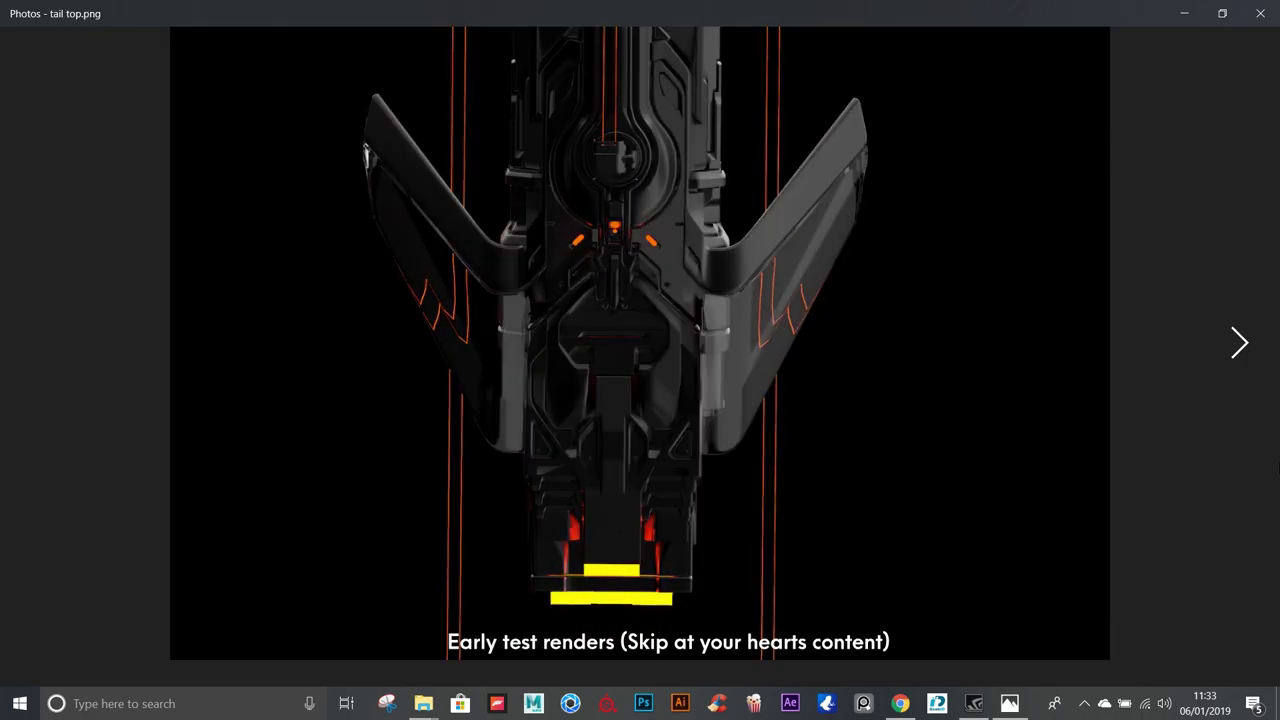
{"action": "key", "text": "Right"}
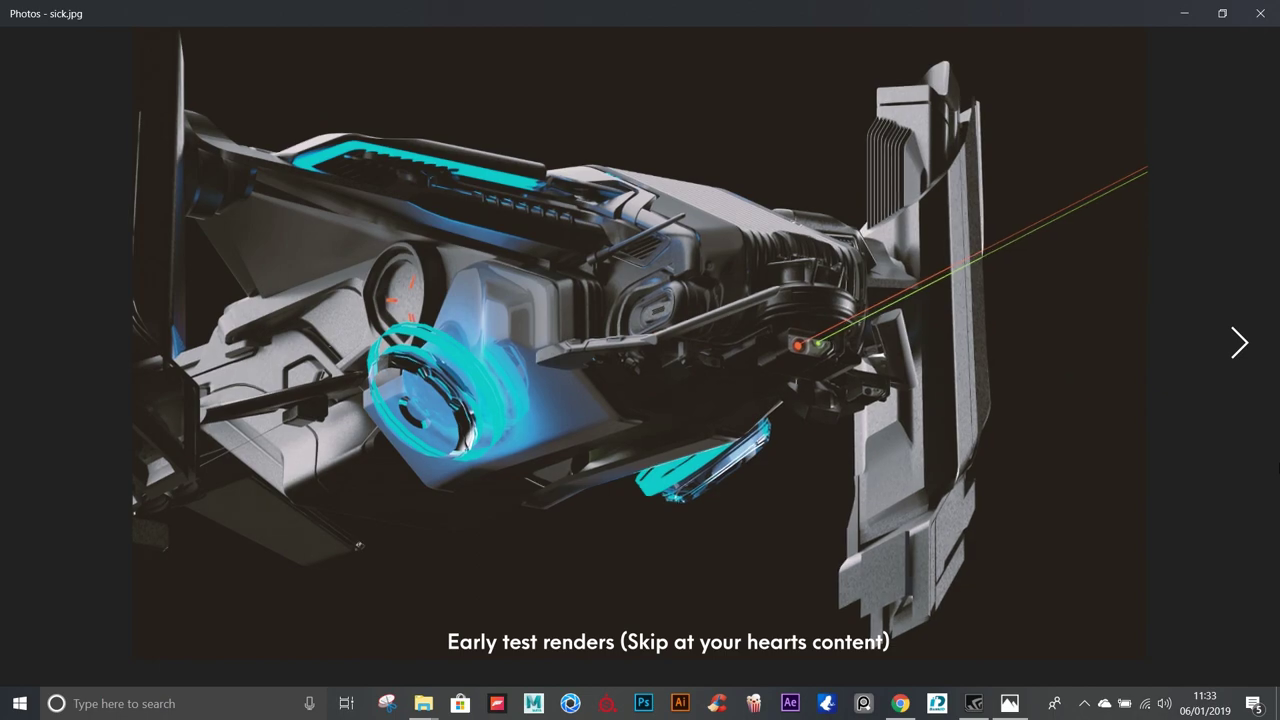
{"action": "key", "text": "Right"}
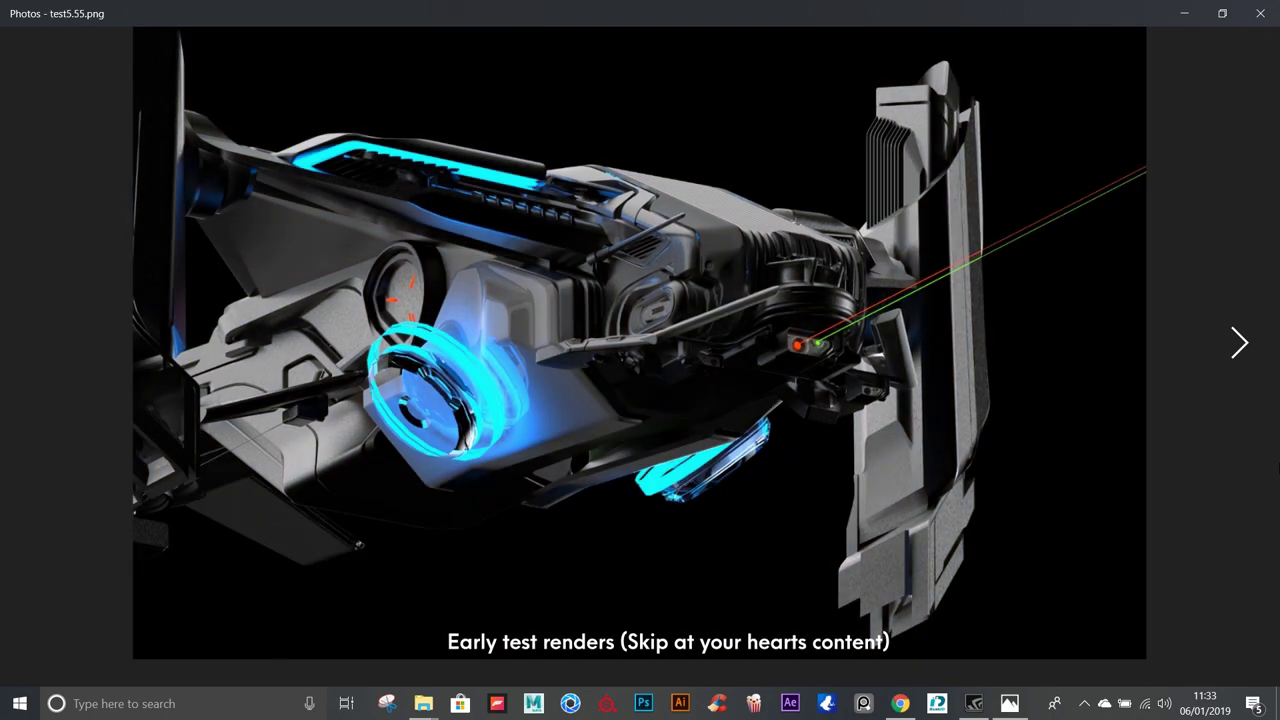
{"action": "key", "text": "Right"}
{"action": "key", "text": "Right"}
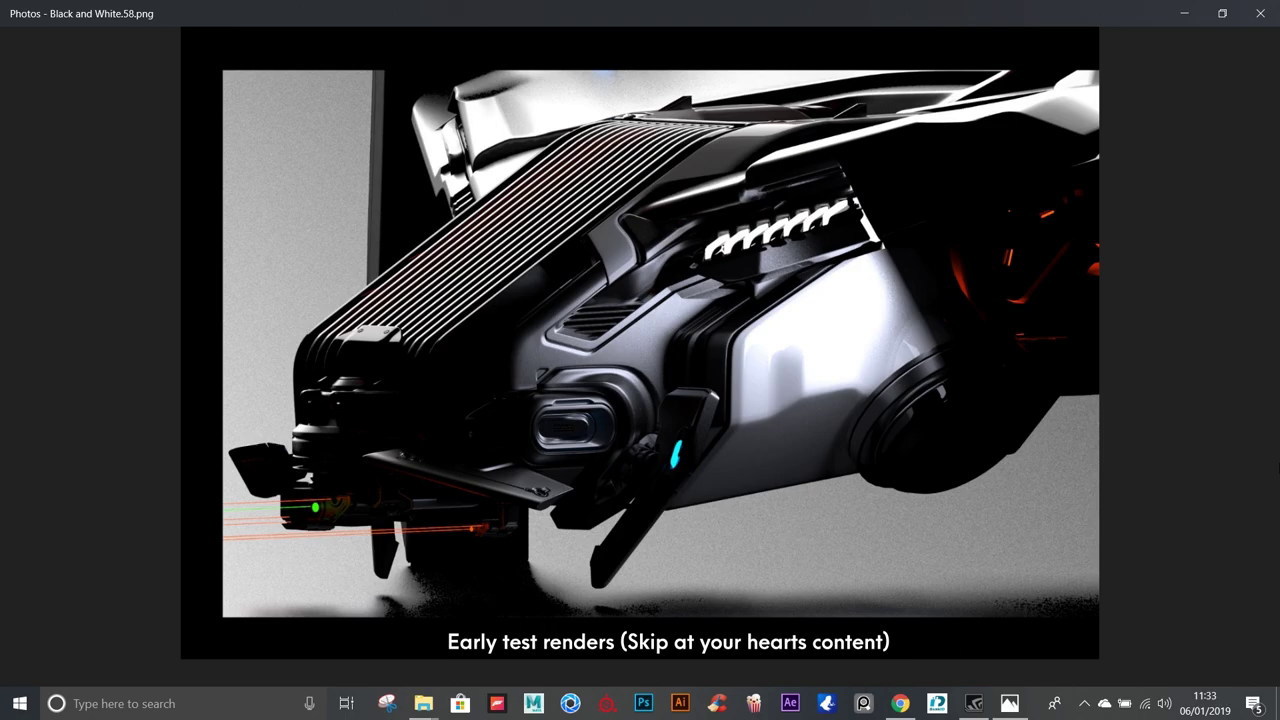
{"action": "key", "text": "Right"}
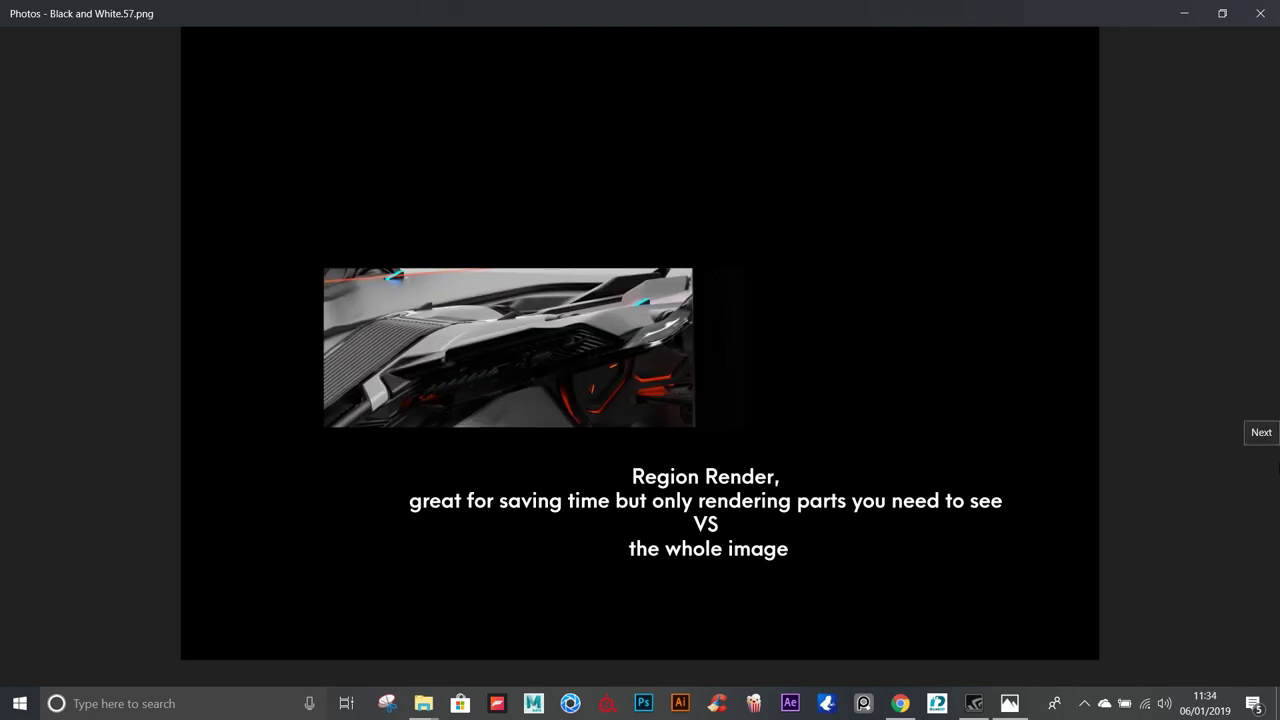
View the next black-and-white render, then close the Photos viewer.
{"action": "key", "text": "Right"}
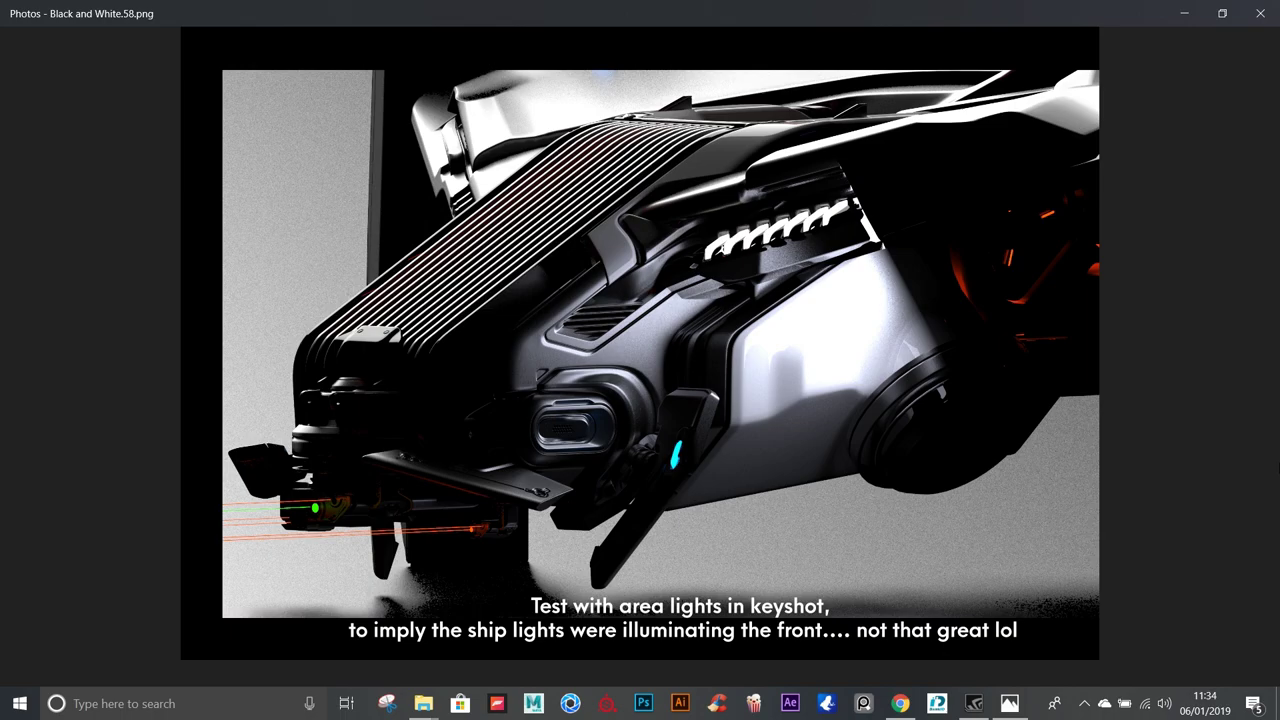
{"action": "left_click", "coordinate": [1260, 13]}
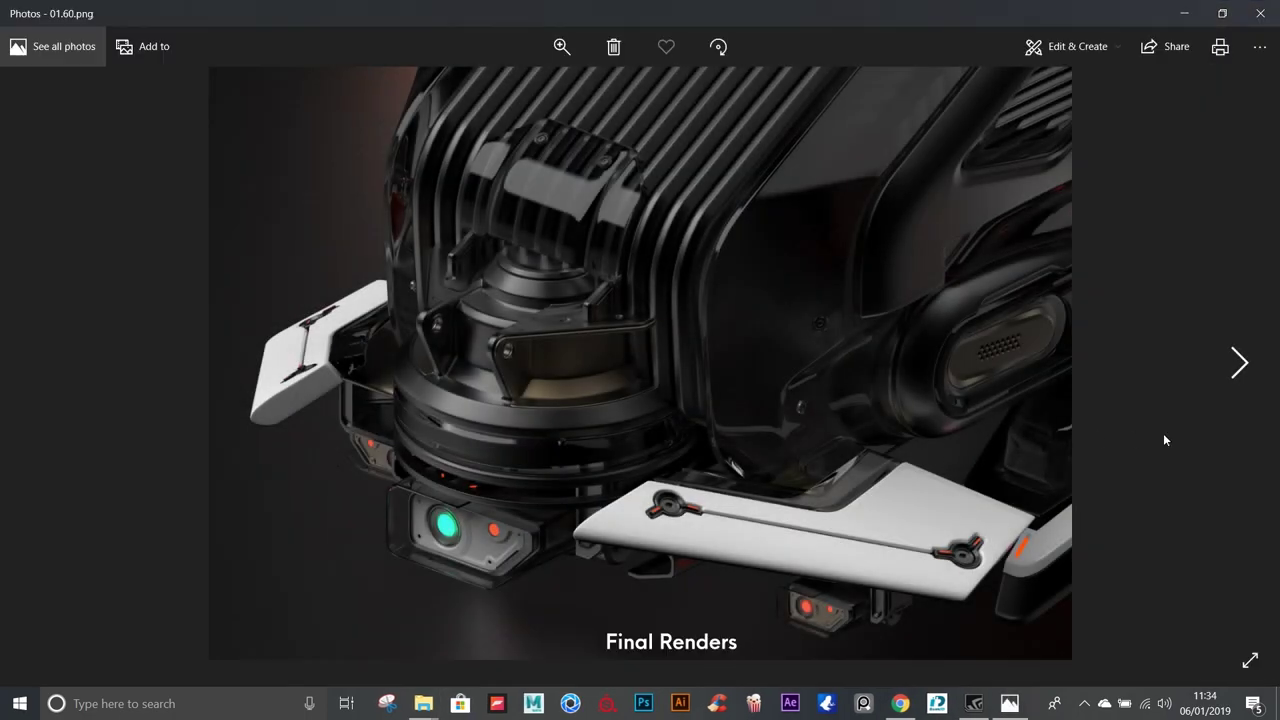
Step through final renders 01.64 and 01.66, comparing bright and dark versions, on to 01.70.png.
{"action": "key", "text": "Right"}
{"action": "left_click", "coordinate": [59, 375]}
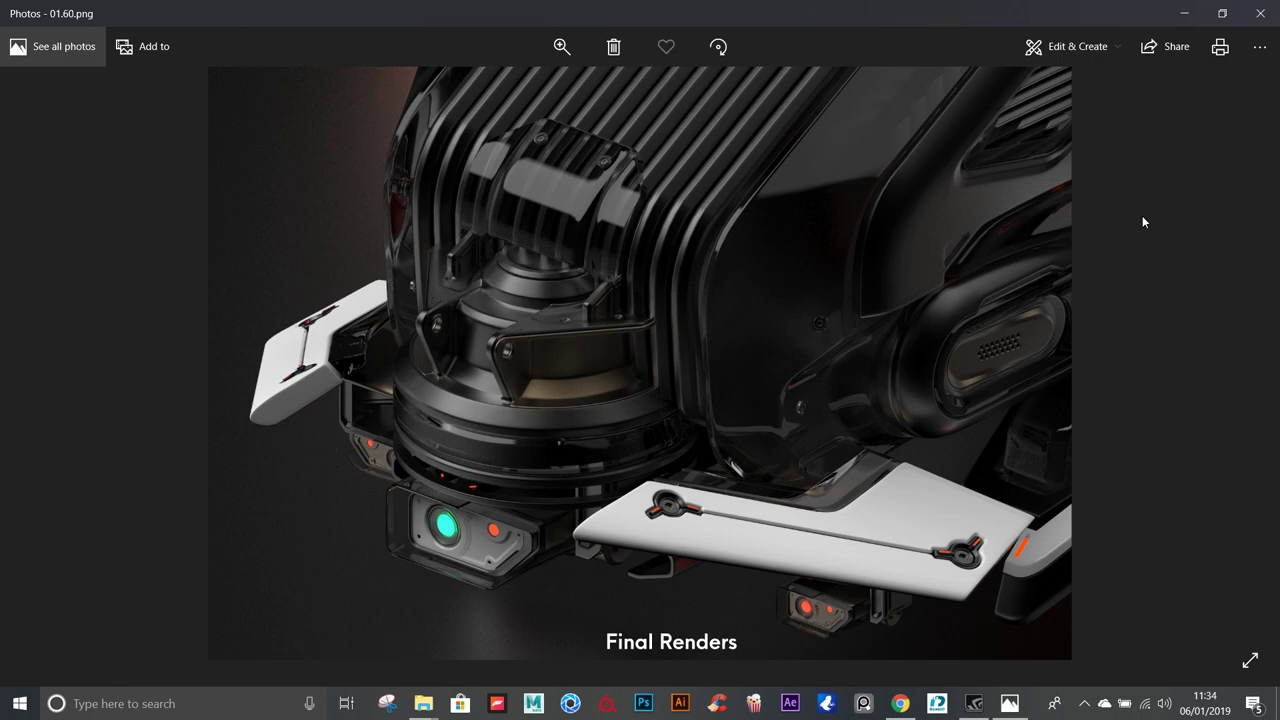
{"action": "key", "text": "Right"}
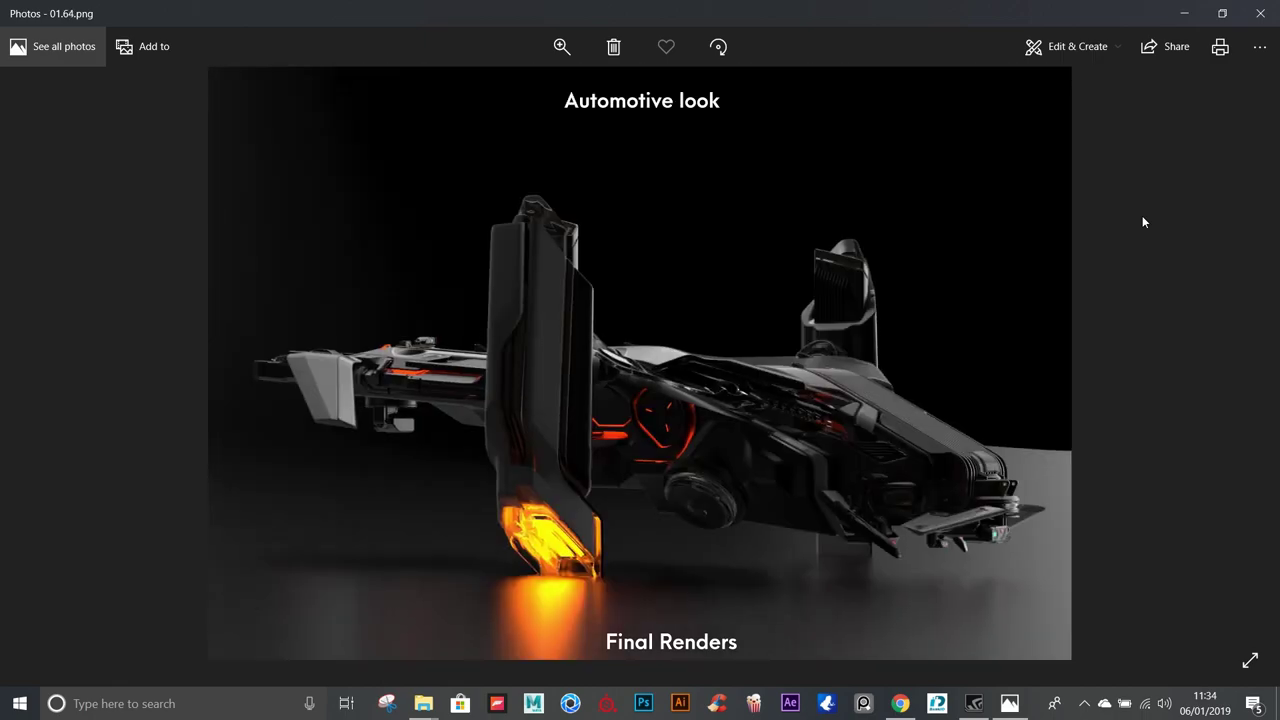
{"action": "key", "text": "Right"}
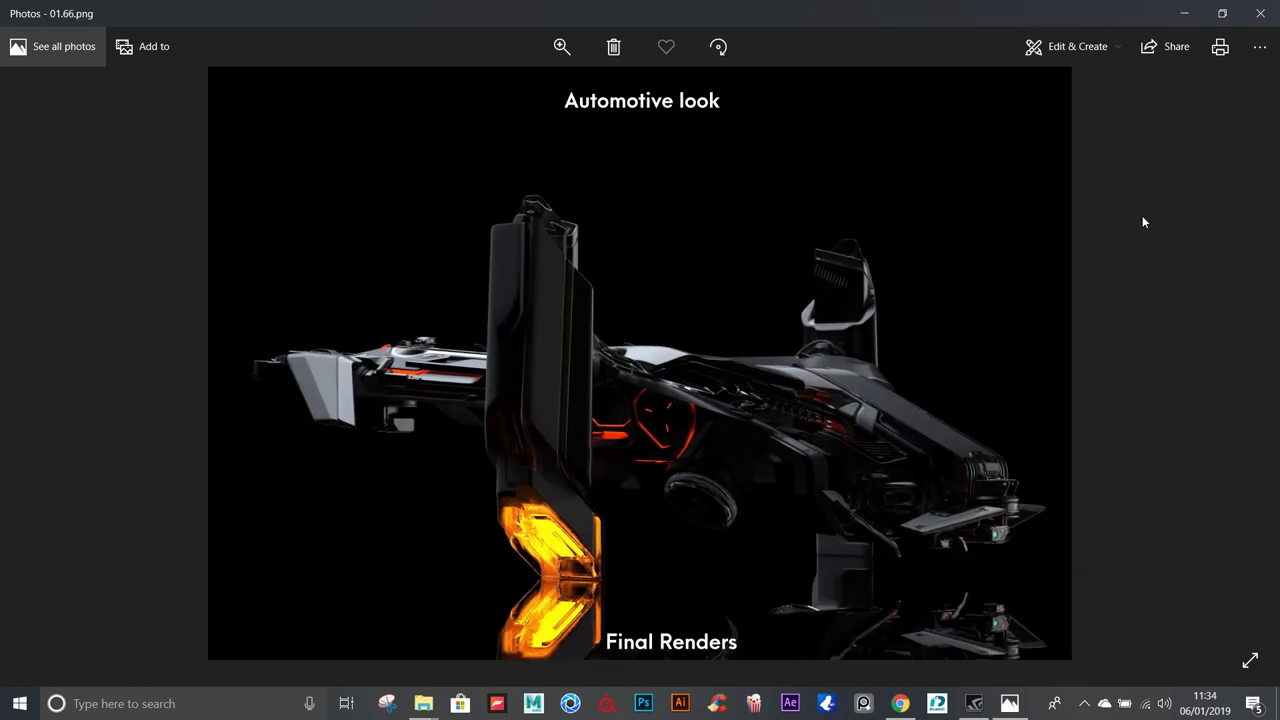
{"action": "key", "text": "Left"}
{"action": "key", "text": "Right"}
{"action": "key", "text": "Right"}
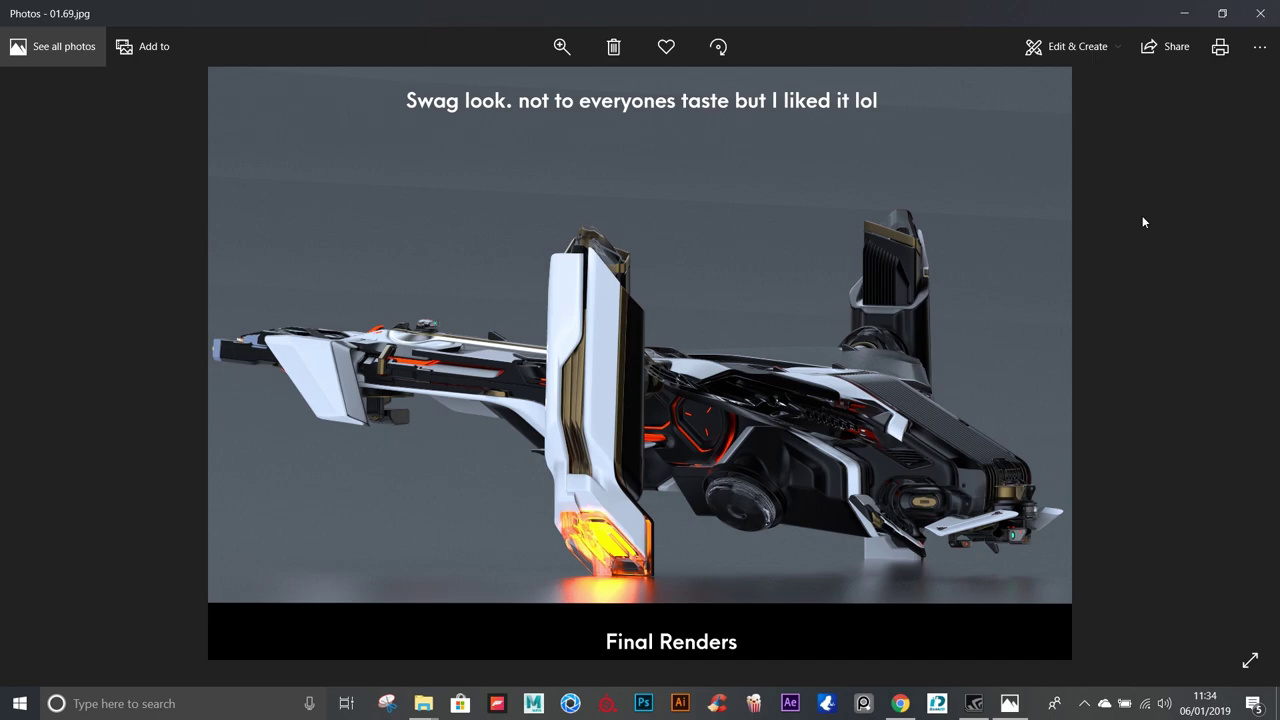
{"action": "key", "text": "Right"}
{"action": "key", "text": "Right"}
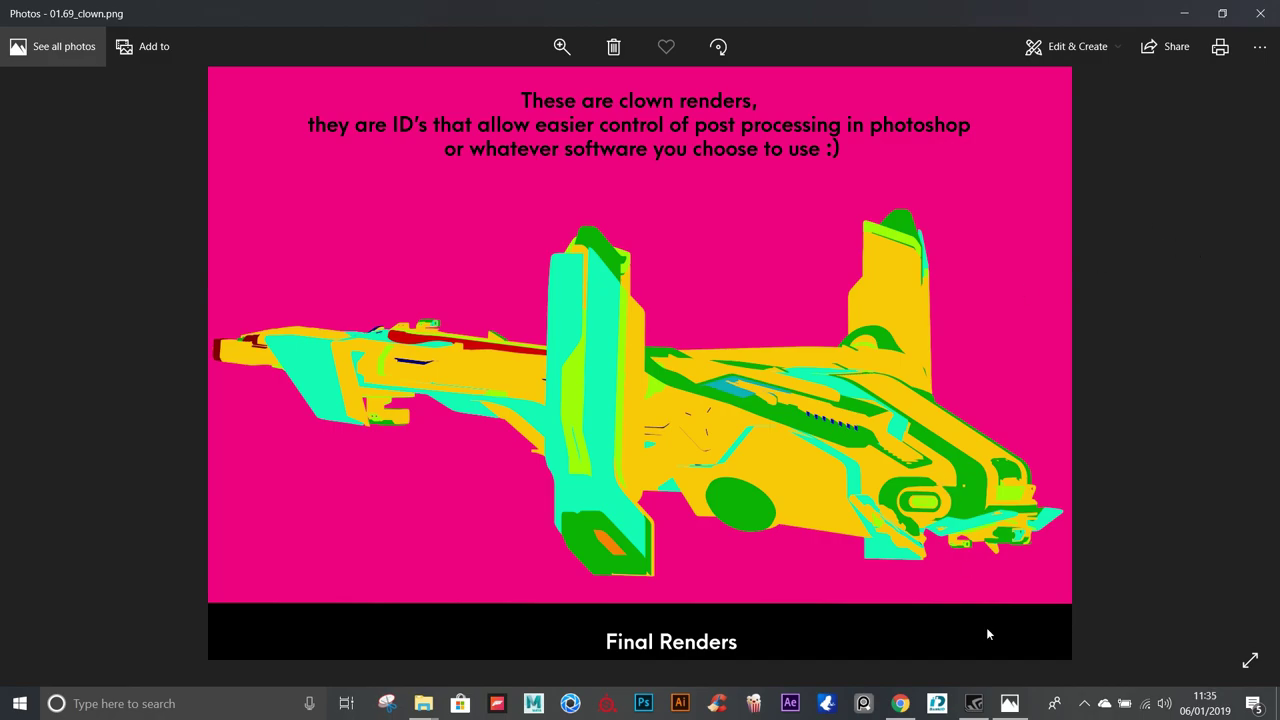
{"action": "left_click", "coordinate": [900, 703]}
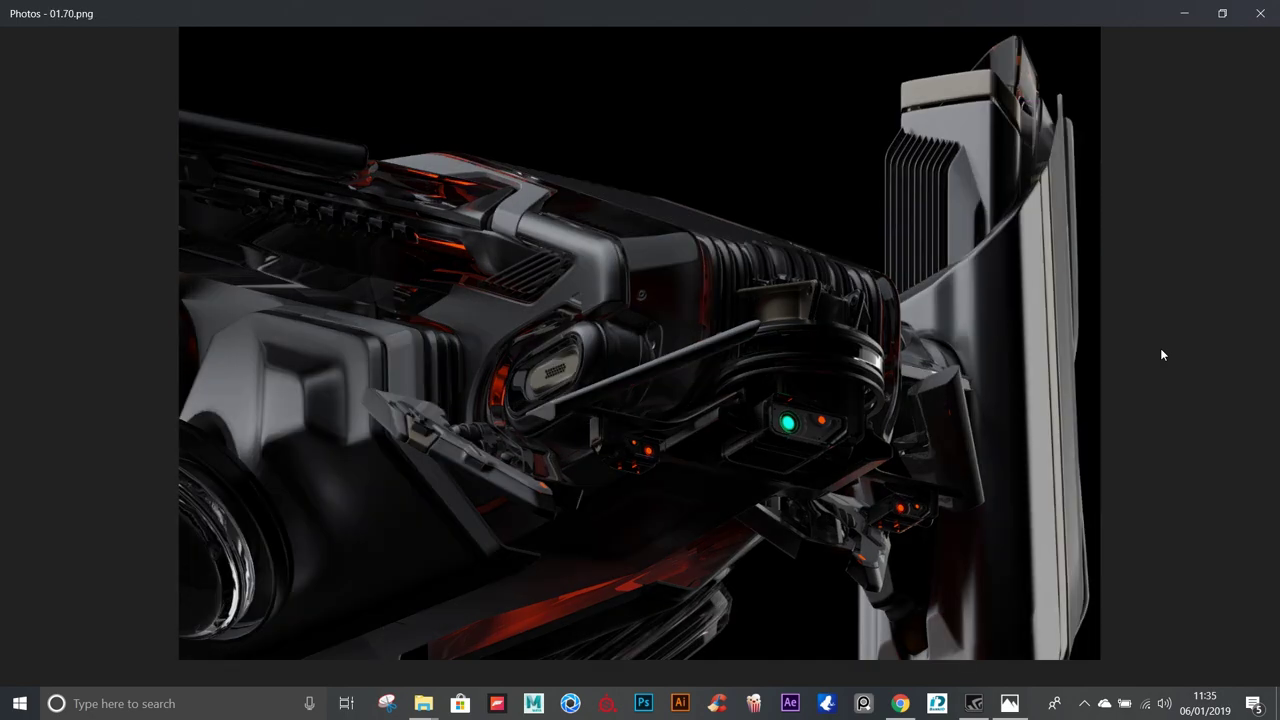
Skip the unsupported file and cycle through 03.68, 03.70 and their colour-ID passes.
{"action": "key", "text": "Right"}
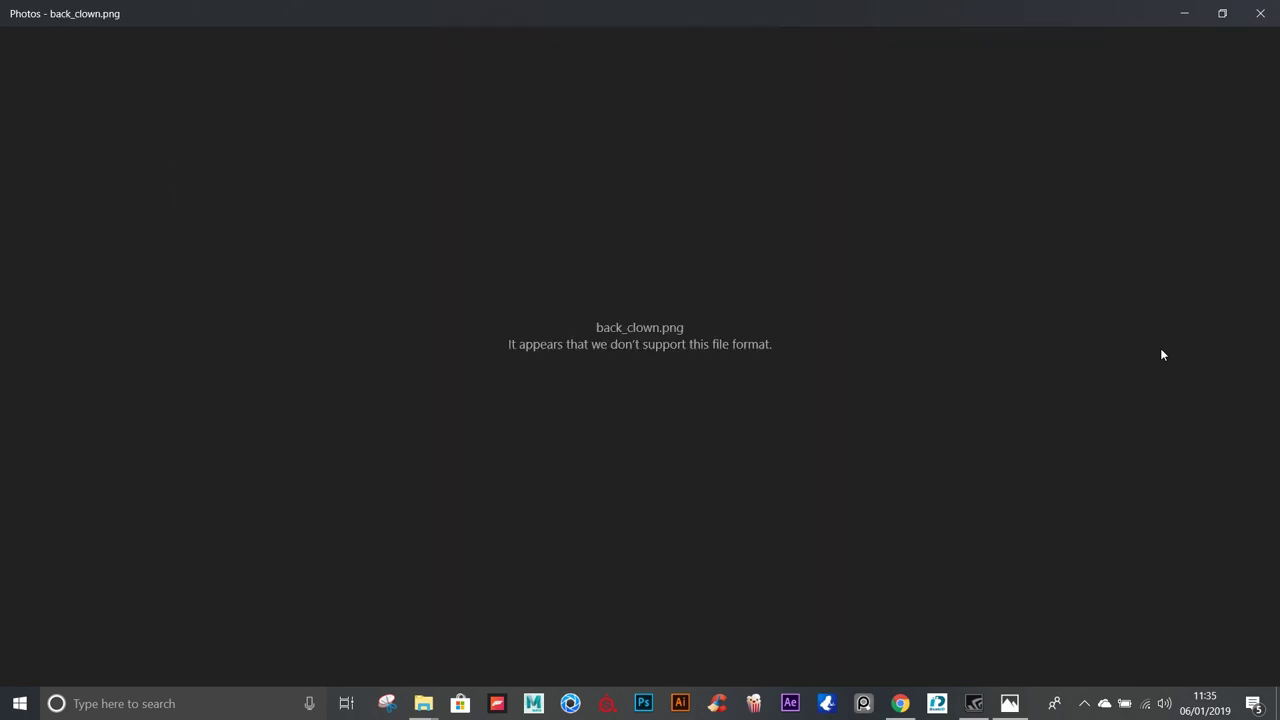
{"action": "key", "text": "Right"}
{"action": "key", "text": "Right"}
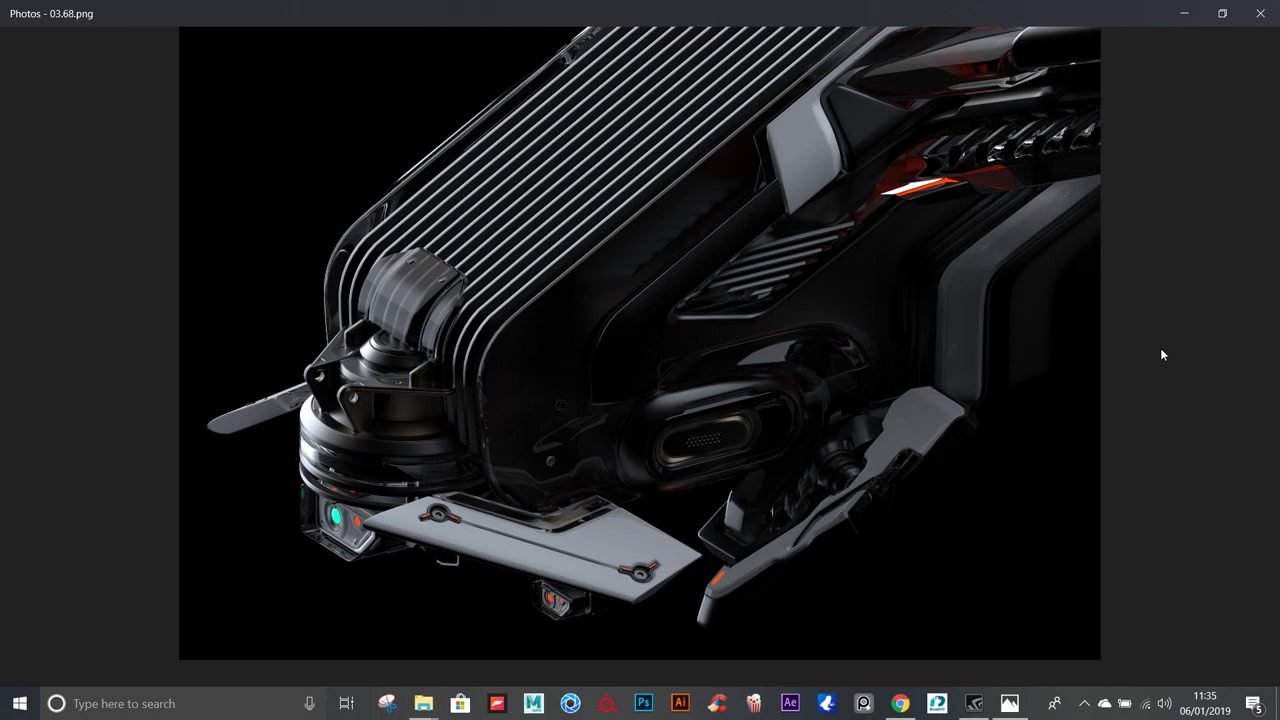
{"action": "key", "text": "Right"}
{"action": "key", "text": "Right"}
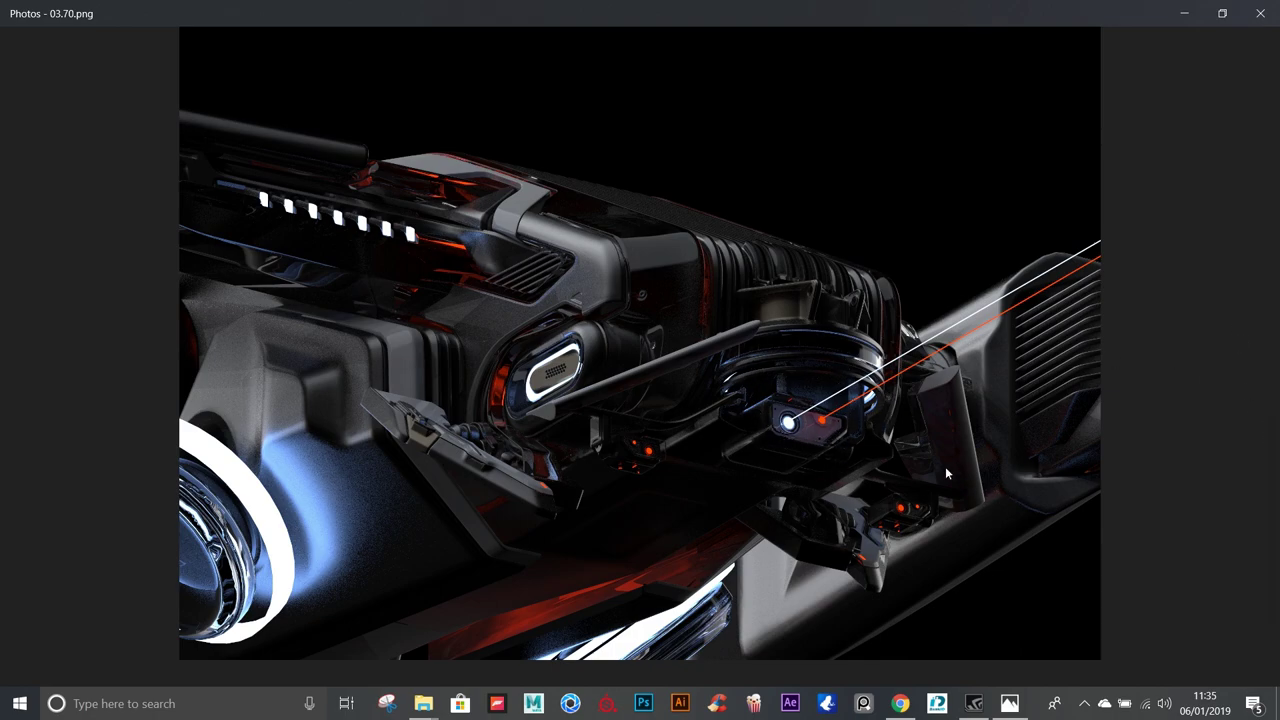
{"action": "key", "text": "Left"}
{"action": "key", "text": "Left"}
{"action": "key", "text": "Left"}
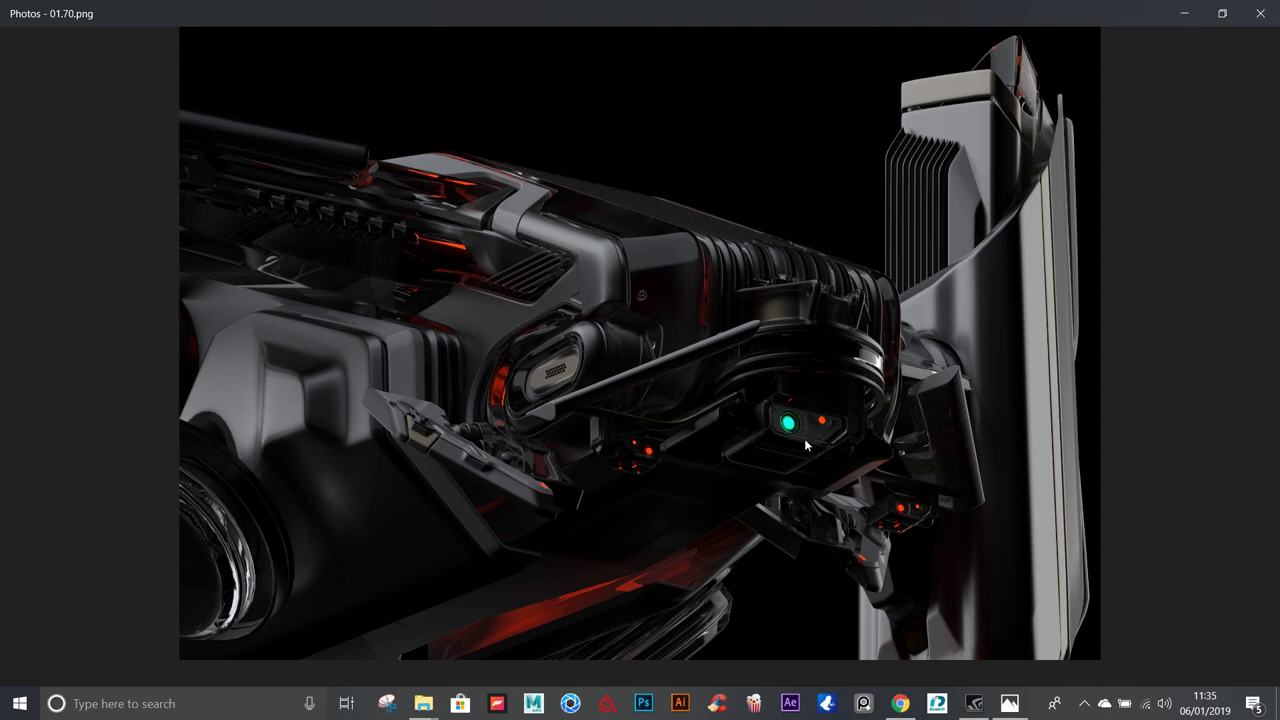
{"action": "key", "text": "Right"}
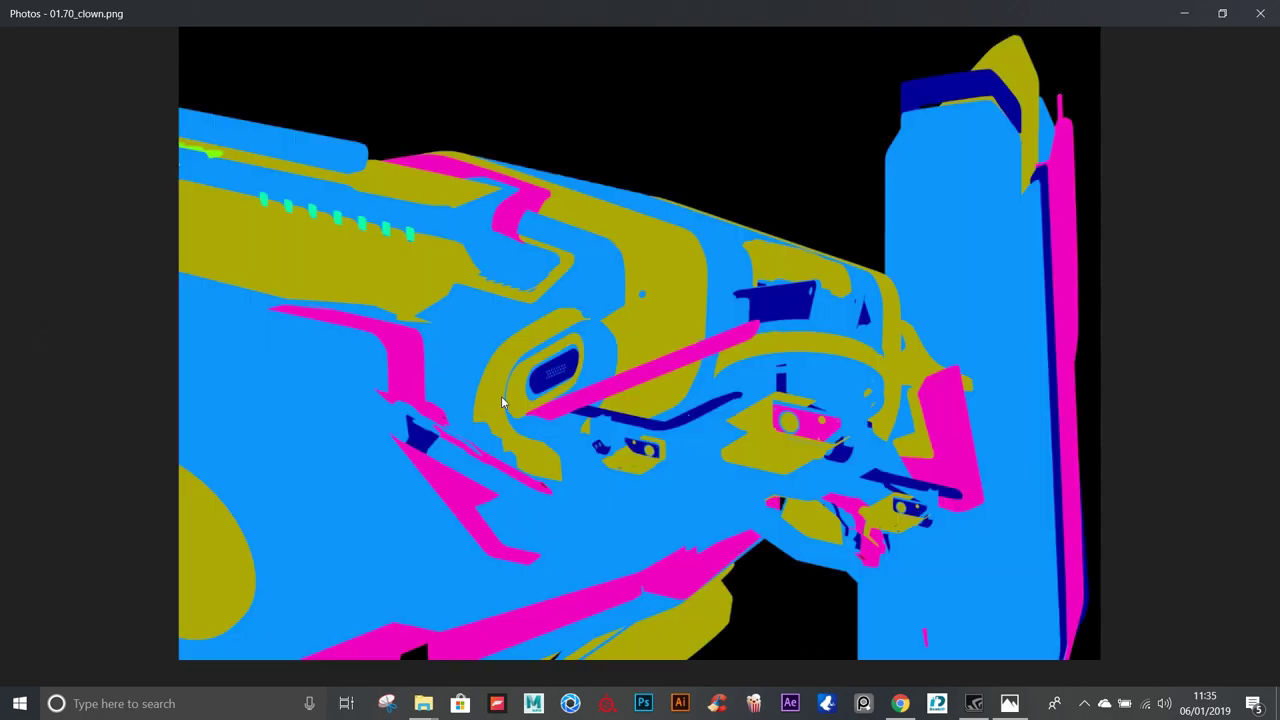
{"action": "key", "text": "Right"}
{"action": "key", "text": "Right"}
{"action": "key", "text": "Right"}
{"action": "key", "text": "Right"}
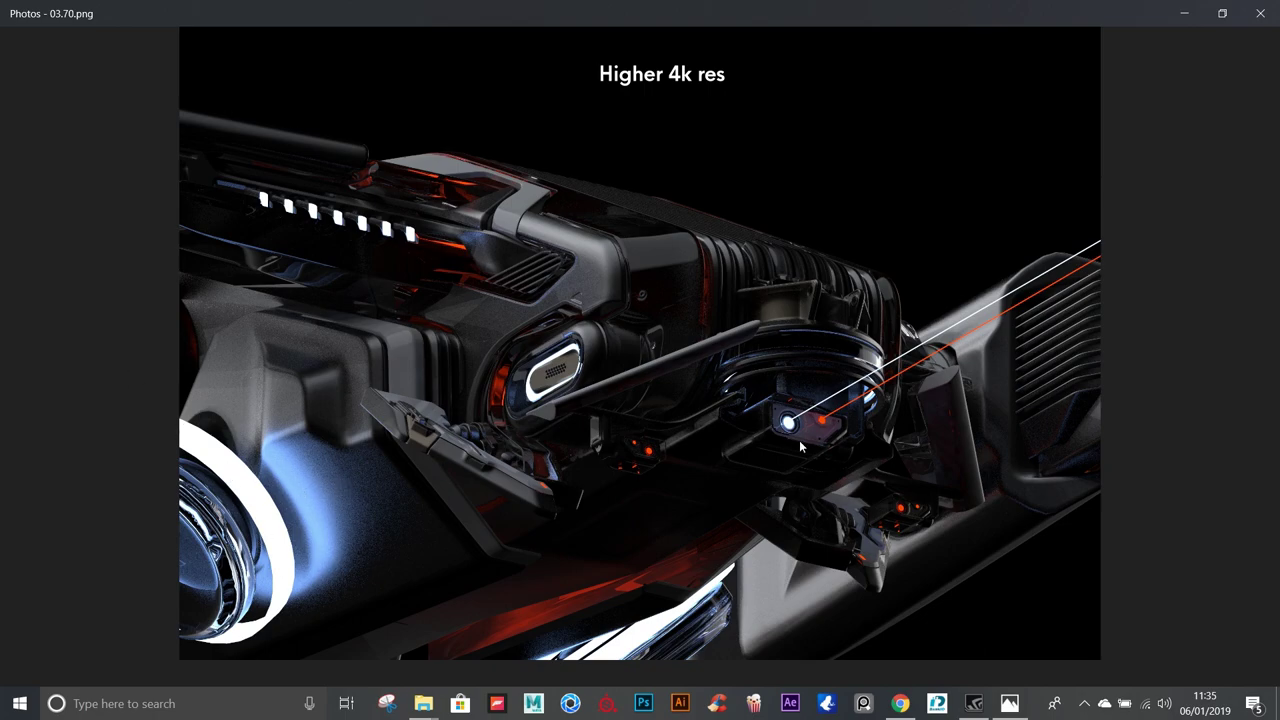
Zoom into the render and pan toward the camera lens, then continue to the wingup colour-ID render.
{"action": "scroll", "coordinate": [800, 442], "scroll_direction": "up", "scroll_amount": 2}
{"action": "scroll", "coordinate": [385, 277], "scroll_direction": "down", "scroll_amount": 2}
{"action": "scroll", "coordinate": [798, 389], "scroll_direction": "up", "scroll_amount": 3}
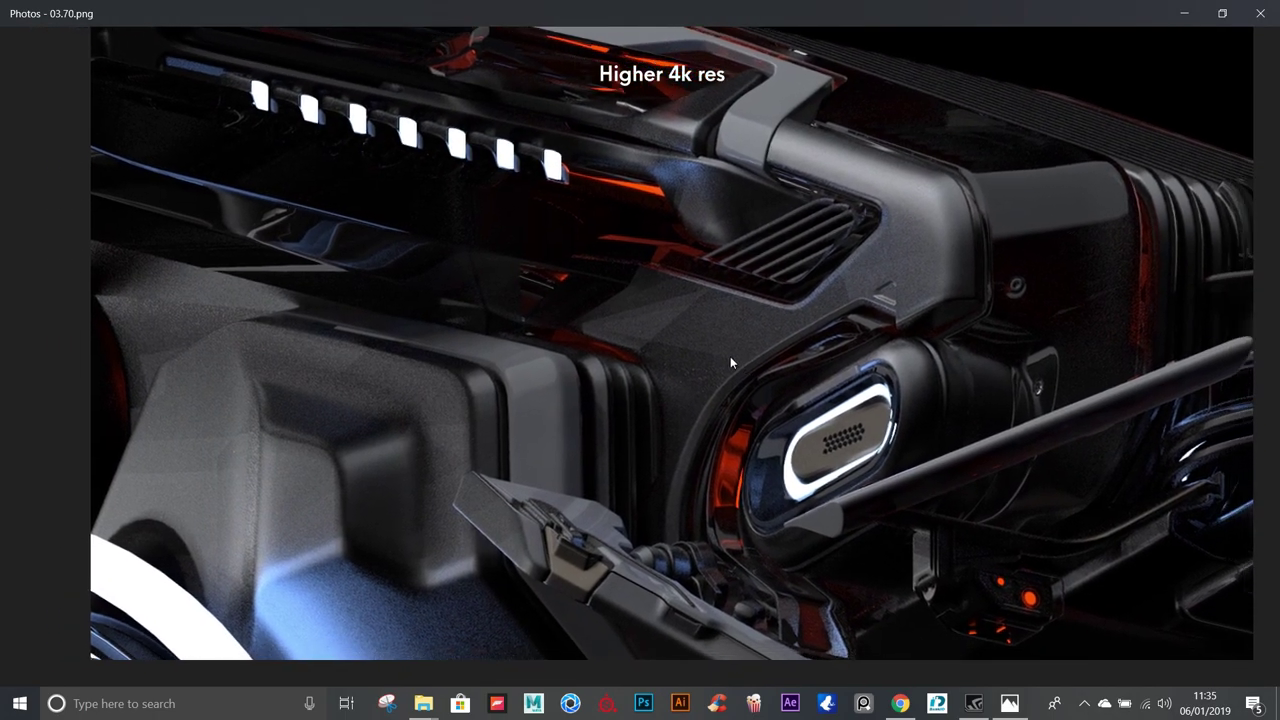
{"action": "mouse_move", "coordinate": [730, 356]}
{"action": "left_mouse_down"}
{"action": "mouse_move", "coordinate": [571, 292]}
{"action": "mouse_move", "coordinate": [163, 220]}
{"action": "mouse_move", "coordinate": [36, 214]}
{"action": "left_mouse_up"}
{"action": "key", "text": "Right"}
{"action": "key", "text": "Right"}
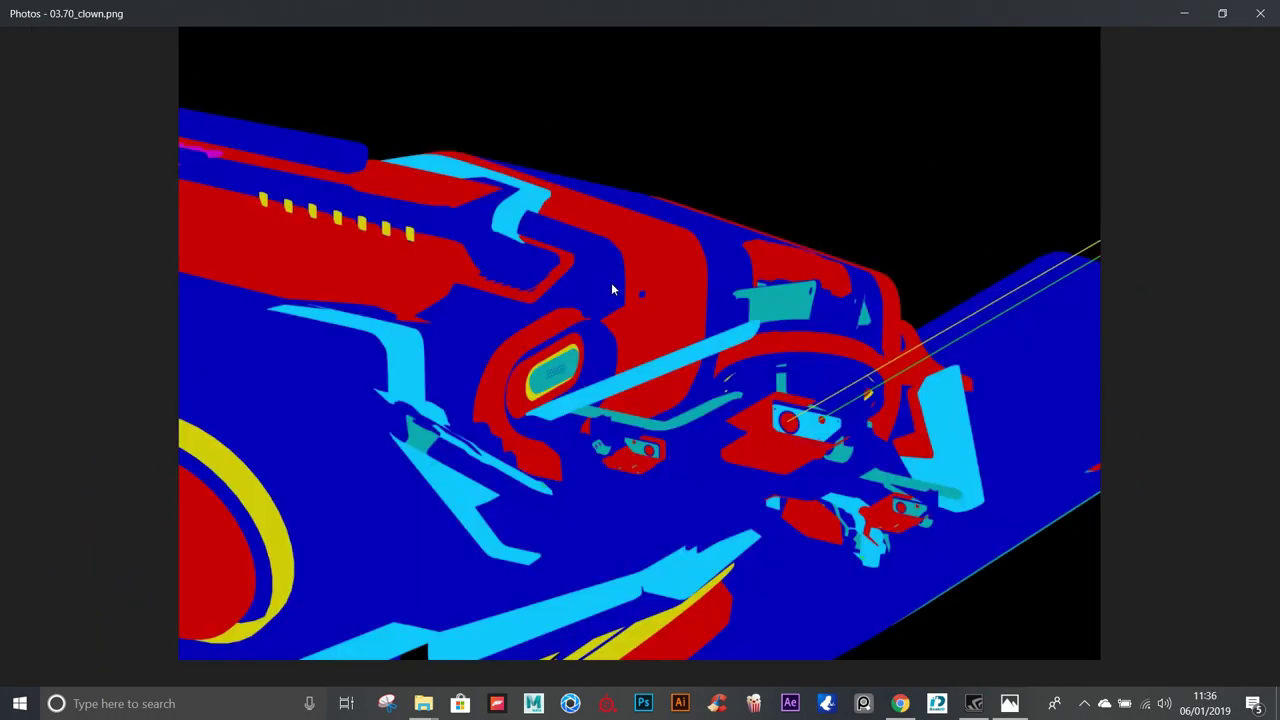
{"action": "key", "text": "Right"}
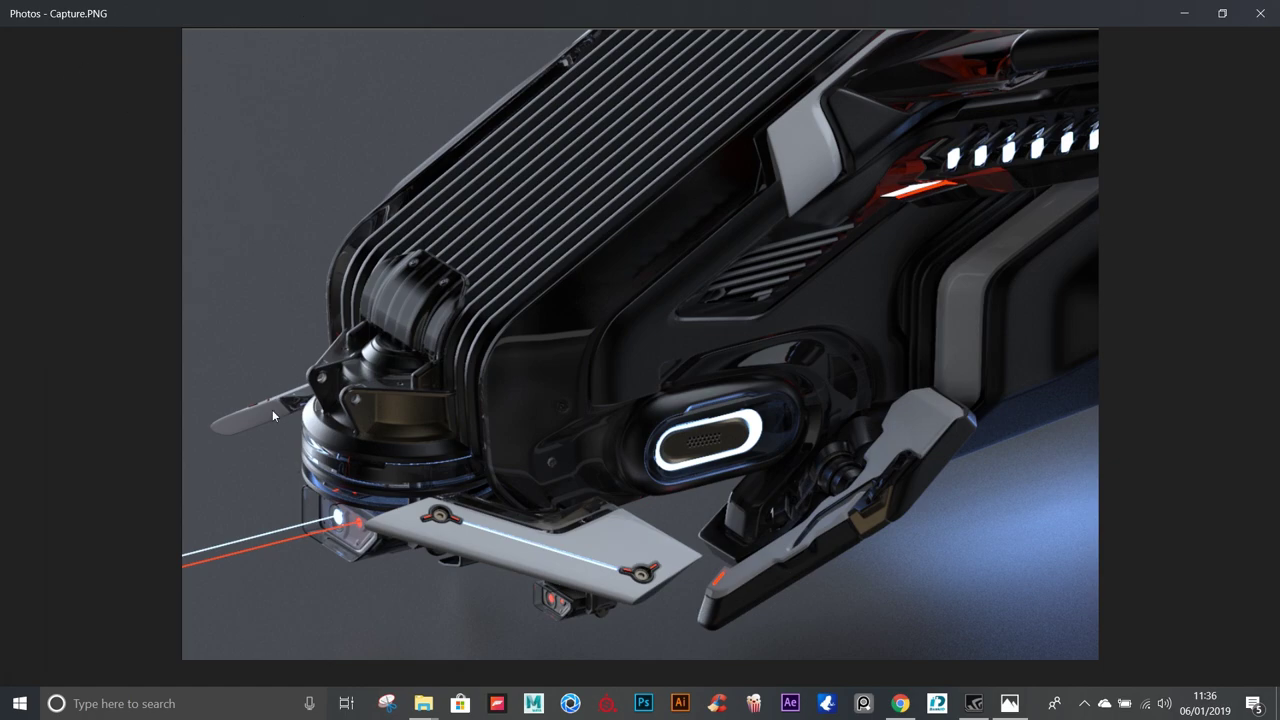
{"action": "key", "text": "Right"}
{"action": "key", "text": "Right"}
{"action": "key", "text": "Right"}
{"action": "key", "text": "Right"}
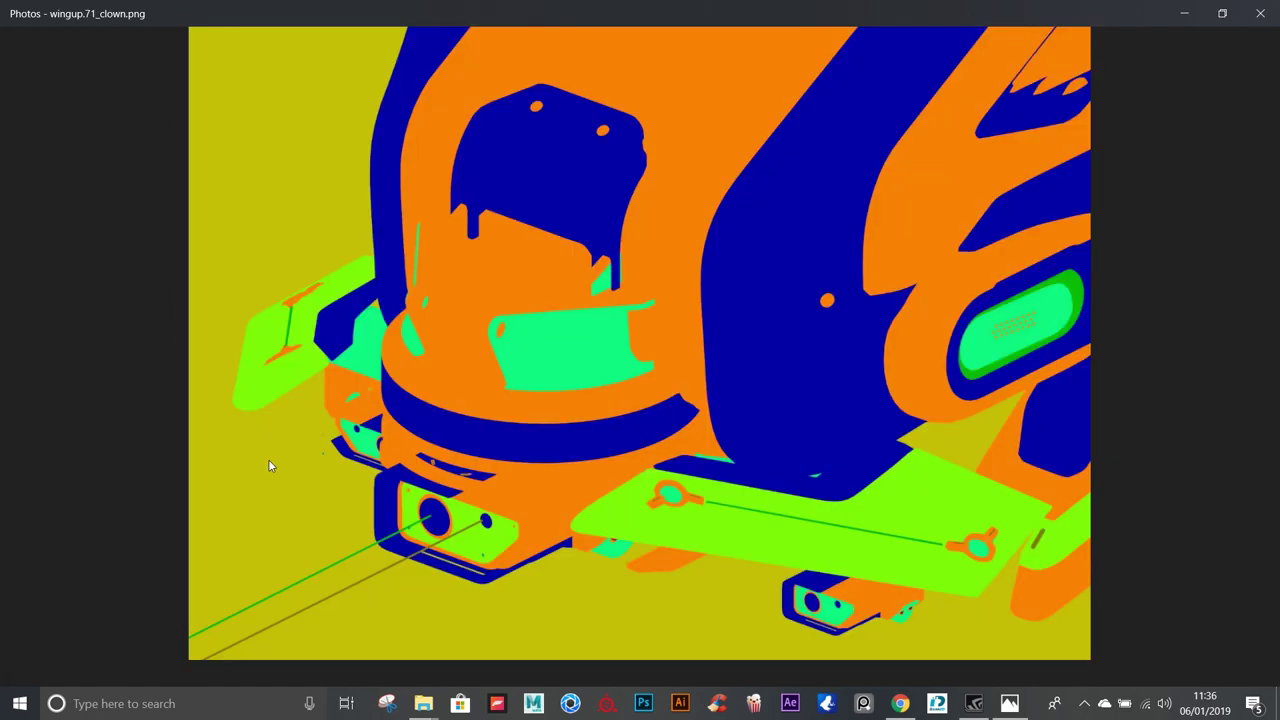
{"action": "key", "text": "Right"}
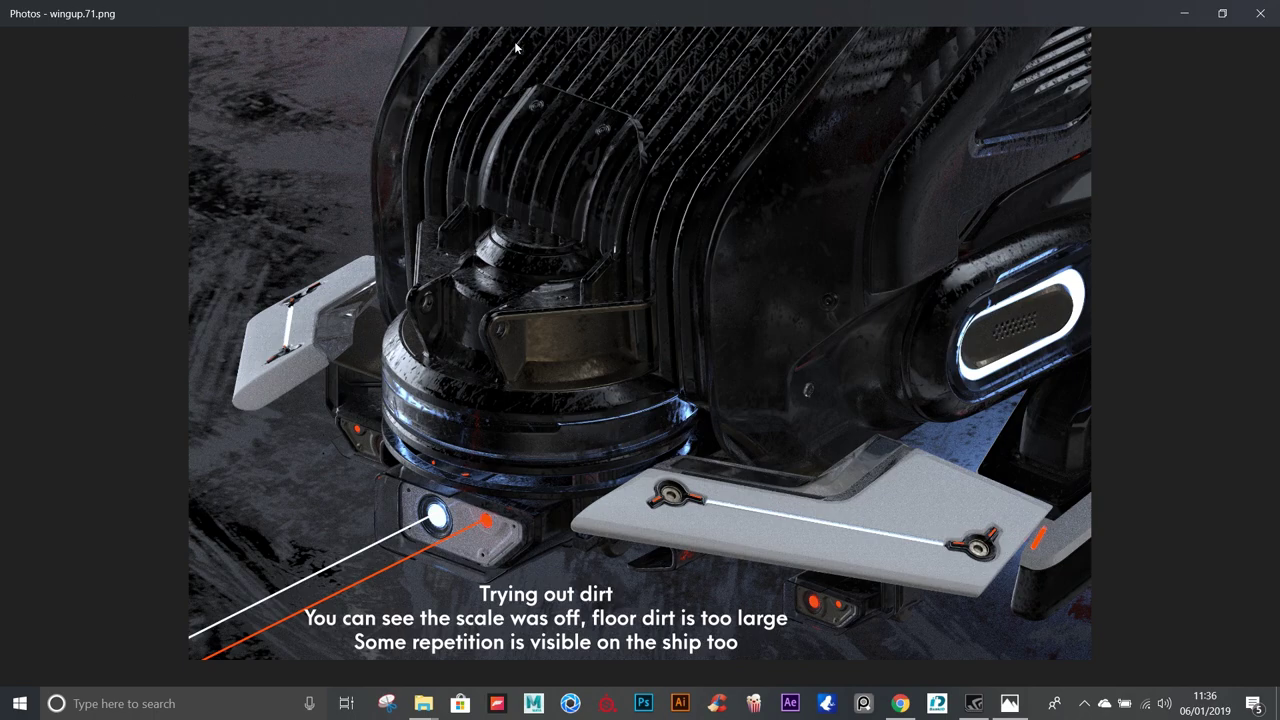
Step through 4k_peng, 4k_peng.73, 3 quater front final and top renders with their colour-ID passes to Front.png.
{"action": "key", "text": "Right"}
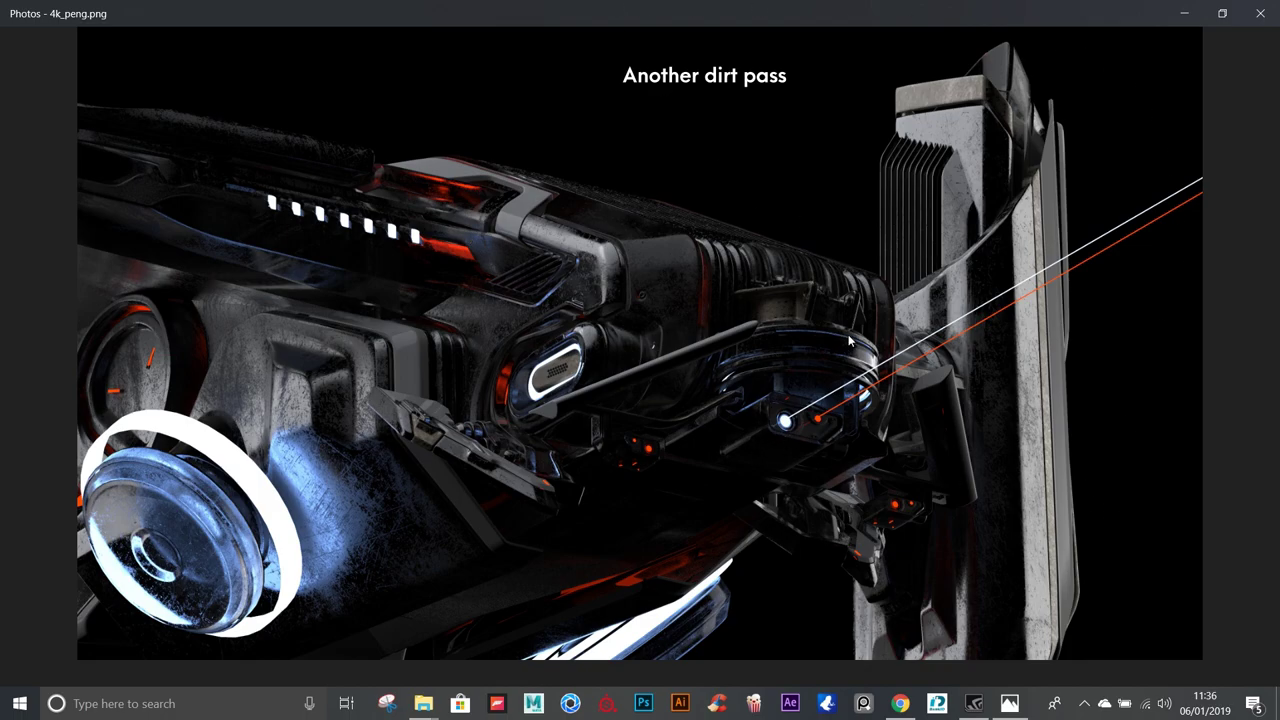
{"action": "key", "text": "Left"}
{"action": "key", "text": "Right"}
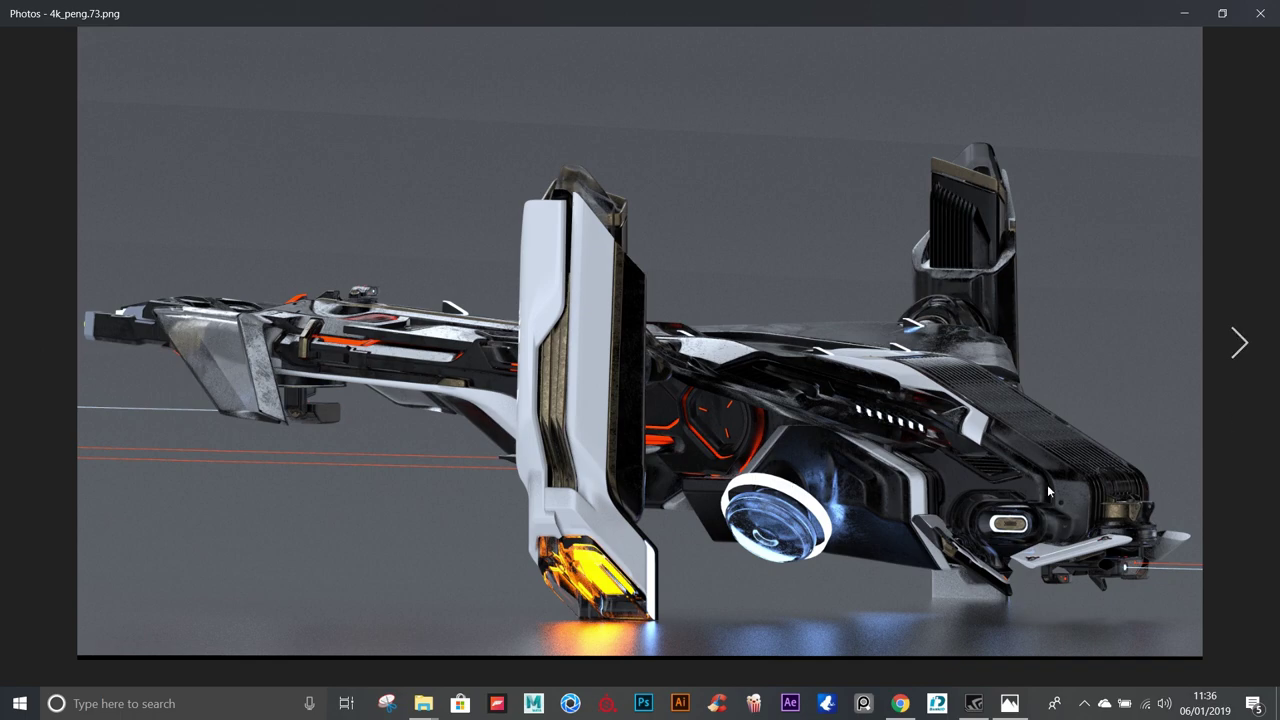
{"action": "key", "text": "Right"}
{"action": "key", "text": "Right"}
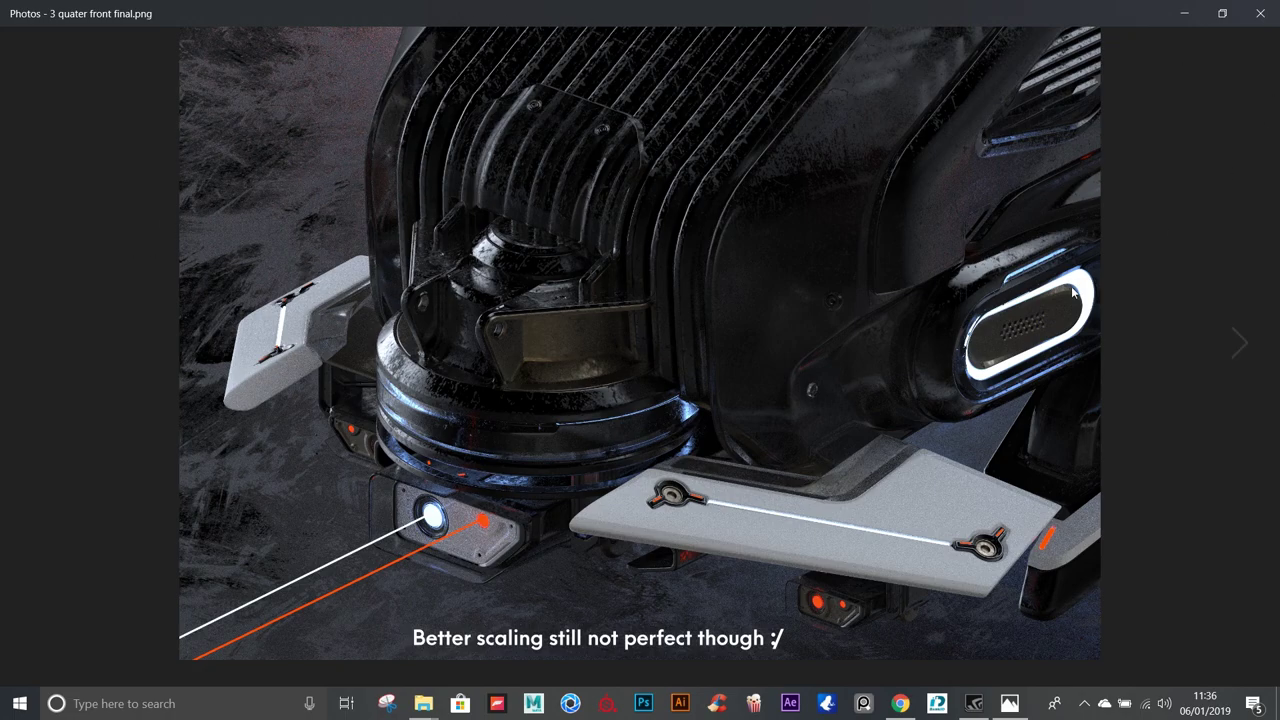
{"action": "key", "text": "Right"}
{"action": "key", "text": "Right"}
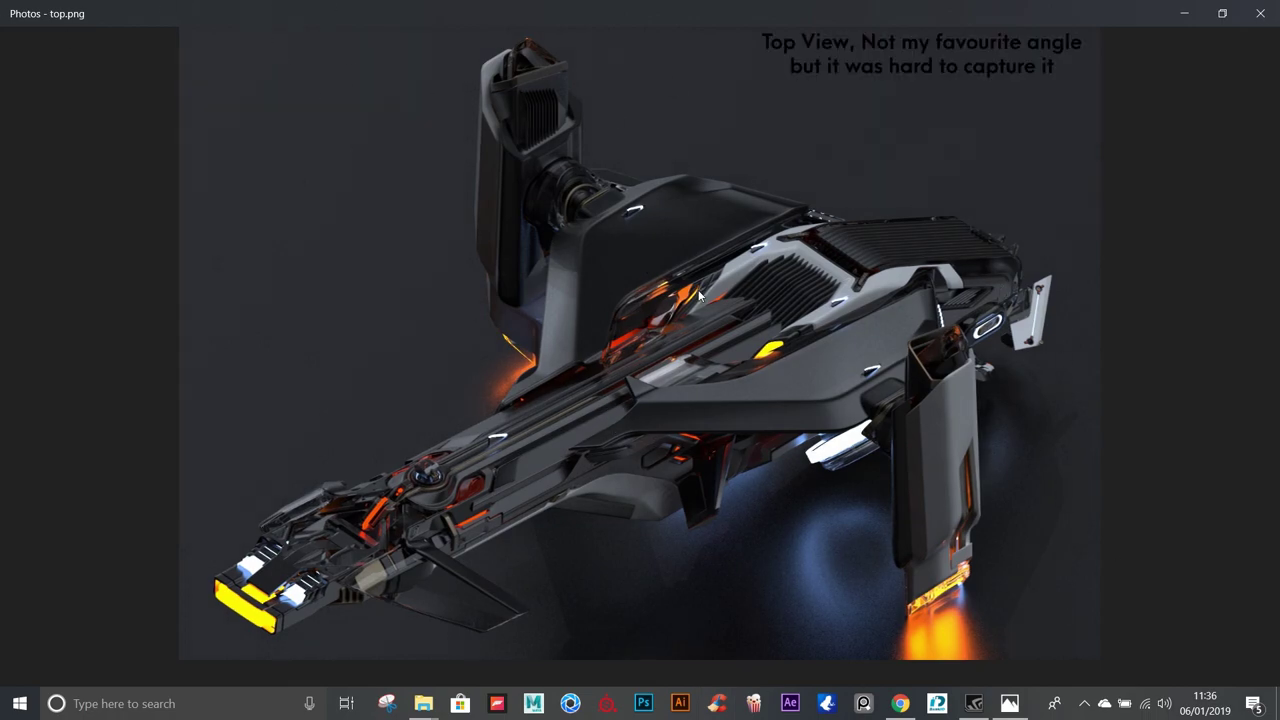
{"action": "key", "text": "Right"}
{"action": "key", "text": "Right"}
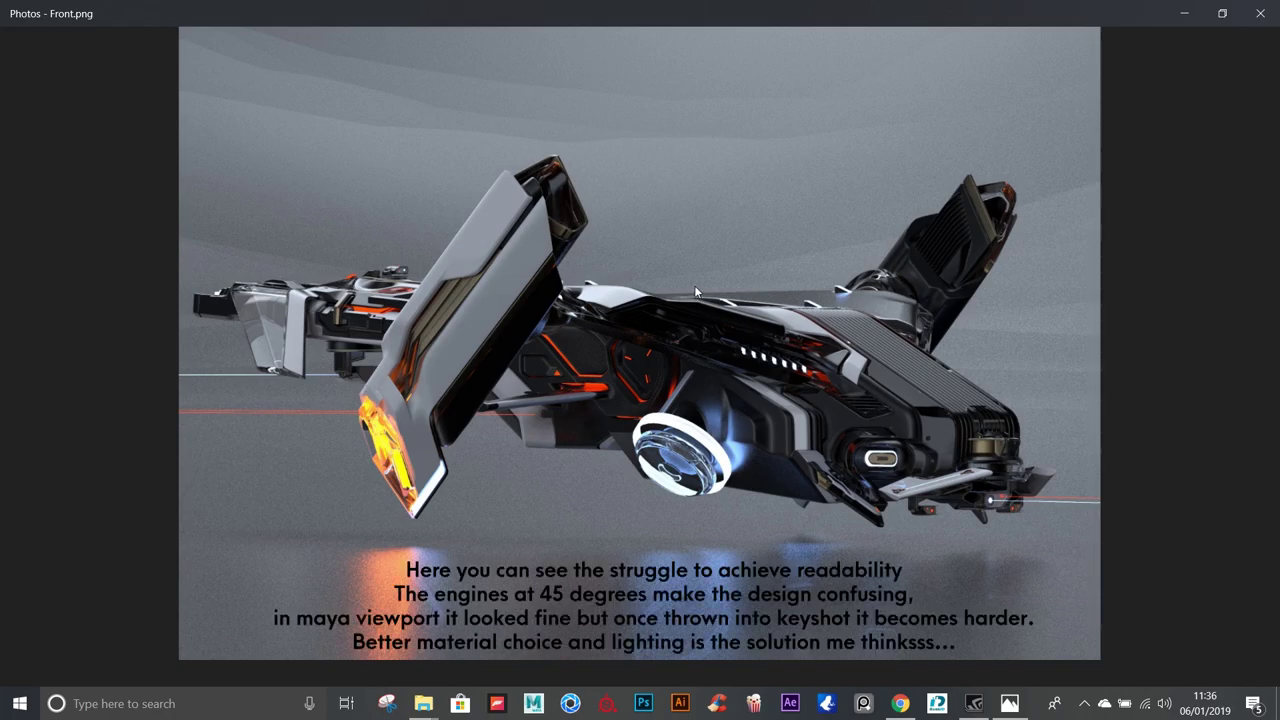
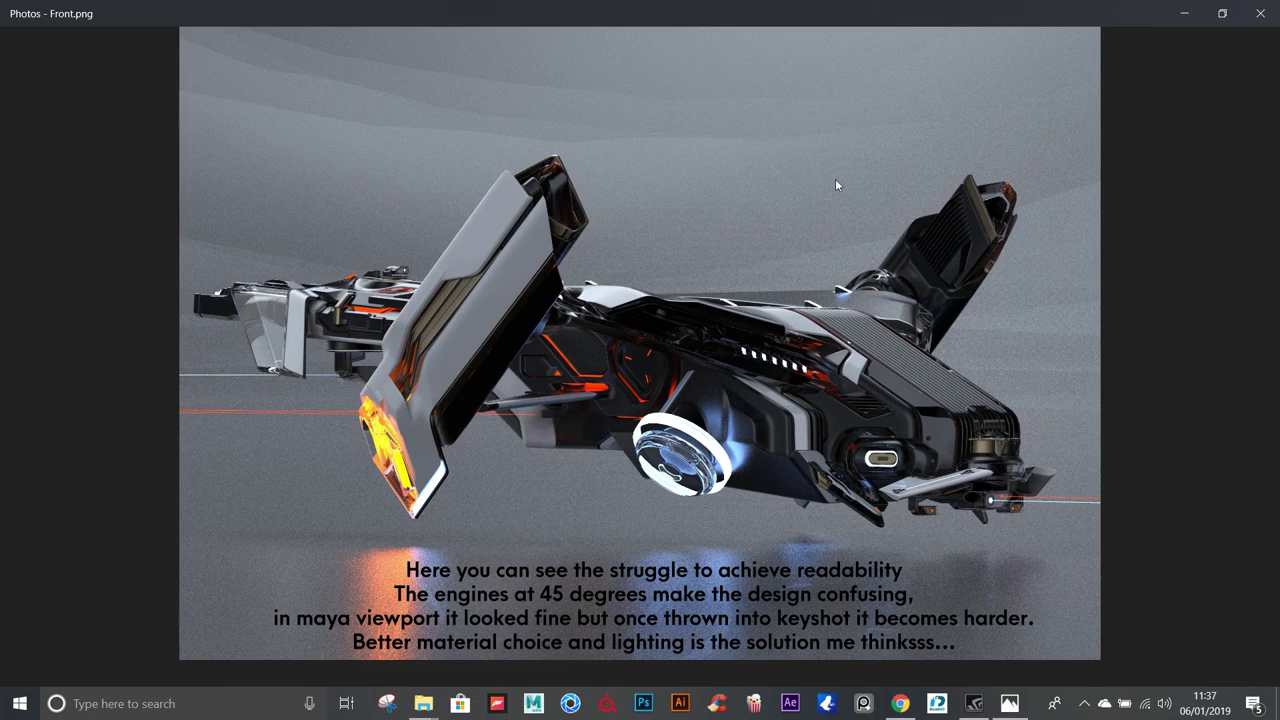
Page from Front.png through forward, forward_clown and rear_camera renders to the rear_camera.75 close-up.
{"action": "key", "text": "Right"}
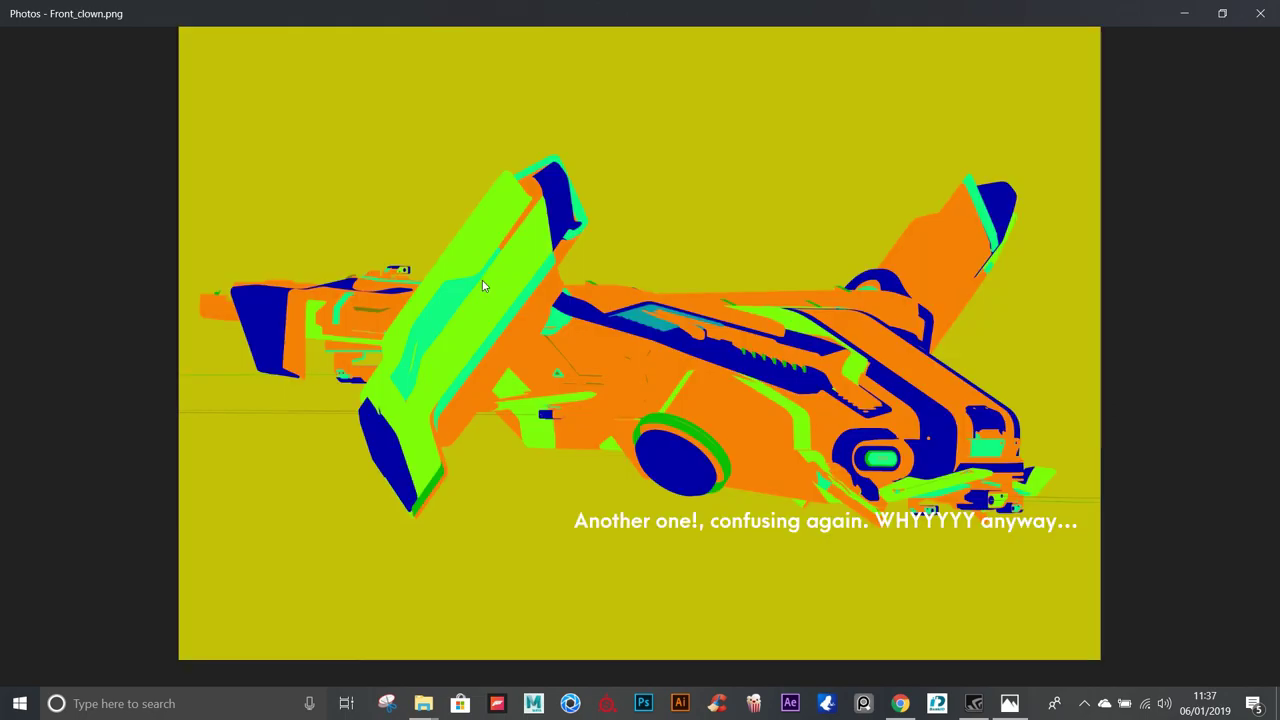
{"action": "key", "text": "Right"}
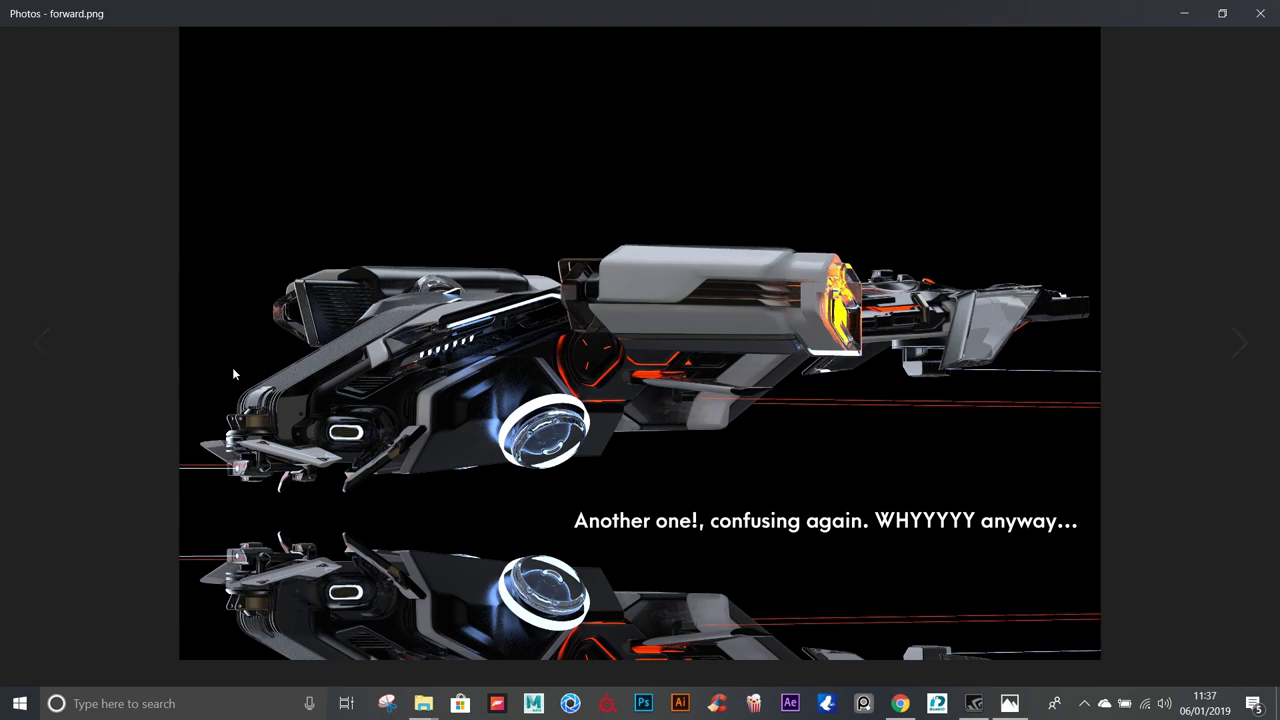
{"action": "key", "text": "Right"}
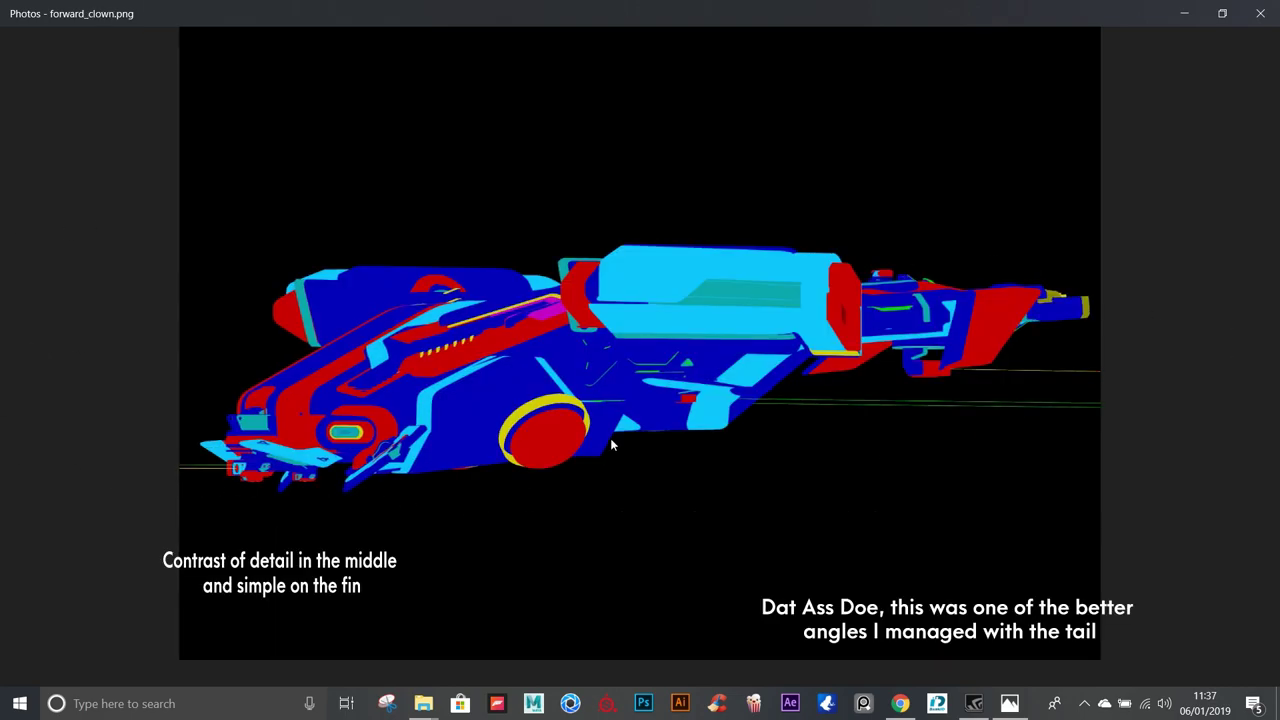
{"action": "key", "text": "Right"}
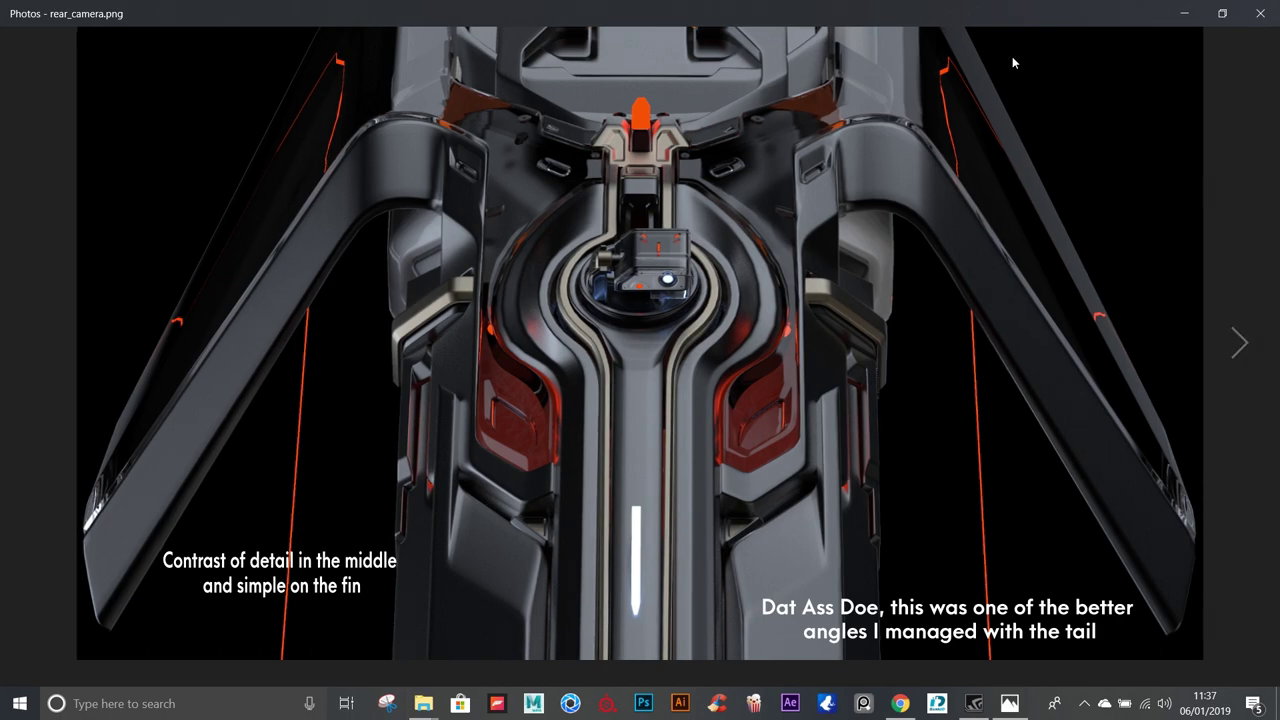
{"action": "key", "text": "Right"}
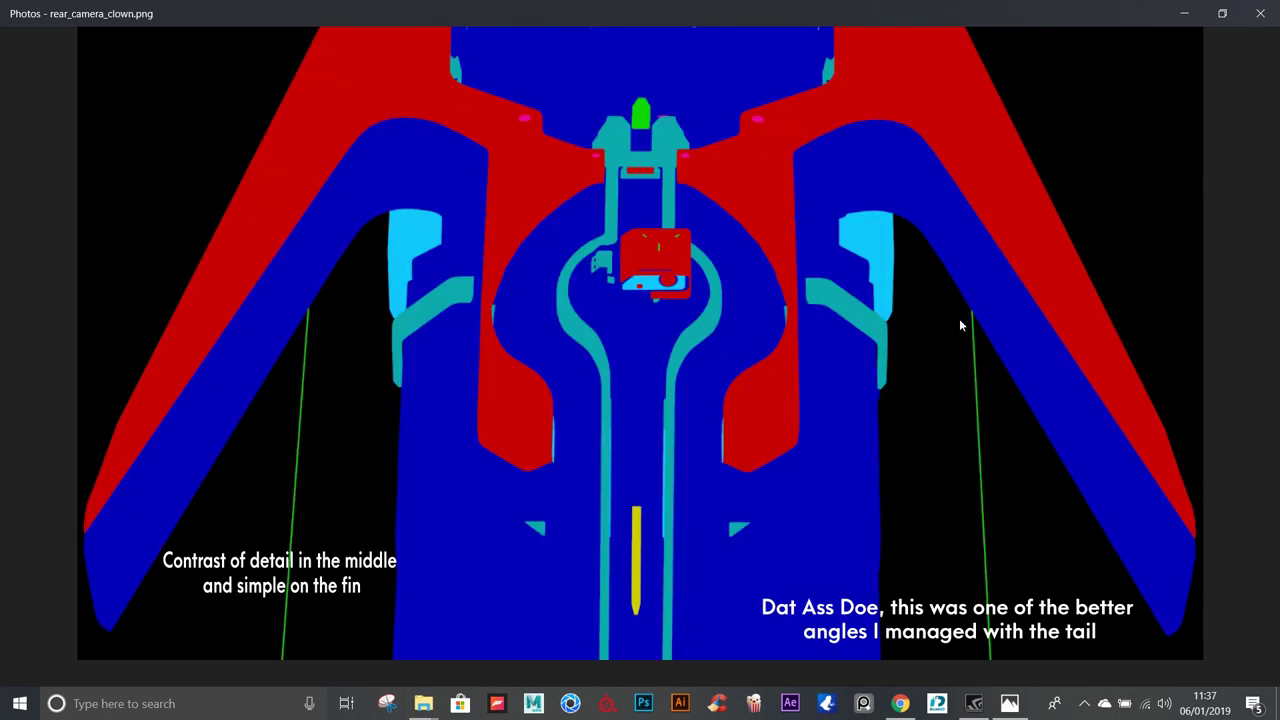
{"action": "key", "text": "Right"}
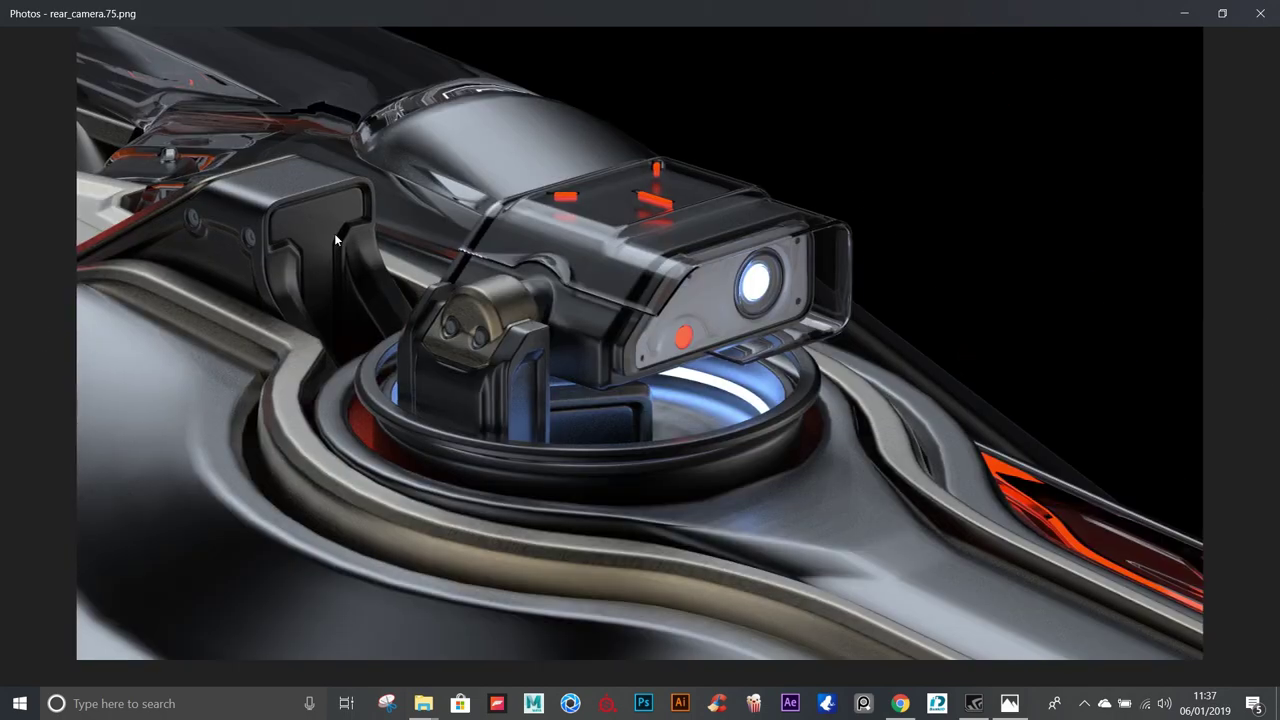
Zoom in and back out on rear_camera.75.png, then move on to rear_end.png.
{"action": "scroll", "coordinate": [560, 380], "scroll_direction": "up", "scroll_amount": 2}
{"action": "scroll", "coordinate": [700, 460], "scroll_direction": "up", "scroll_amount": 2}
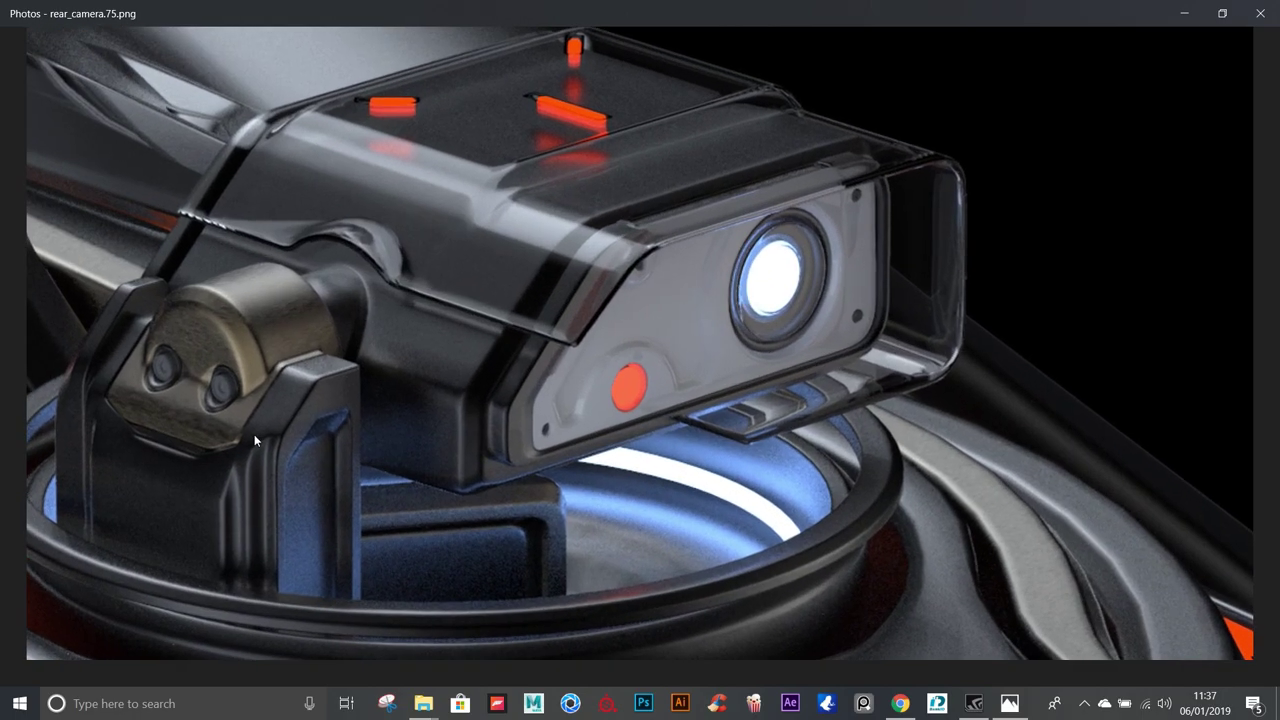
{"action": "scroll", "coordinate": [836, 533], "scroll_direction": "up", "scroll_amount": 2}
{"action": "scroll", "coordinate": [164, 294], "scroll_direction": "down", "scroll_amount": 2}
{"action": "scroll", "coordinate": [612, 351], "scroll_direction": "down", "scroll_amount": 2}
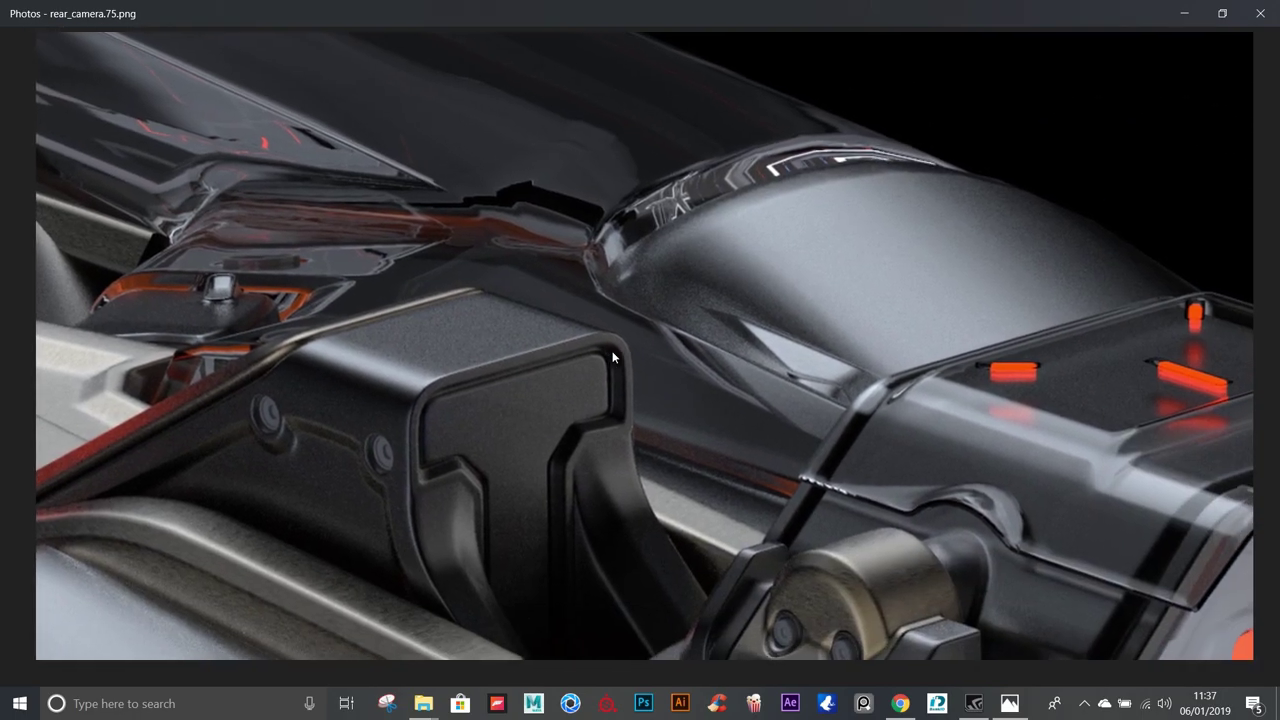
{"action": "key", "text": "Right"}
{"action": "key", "text": "Right"}
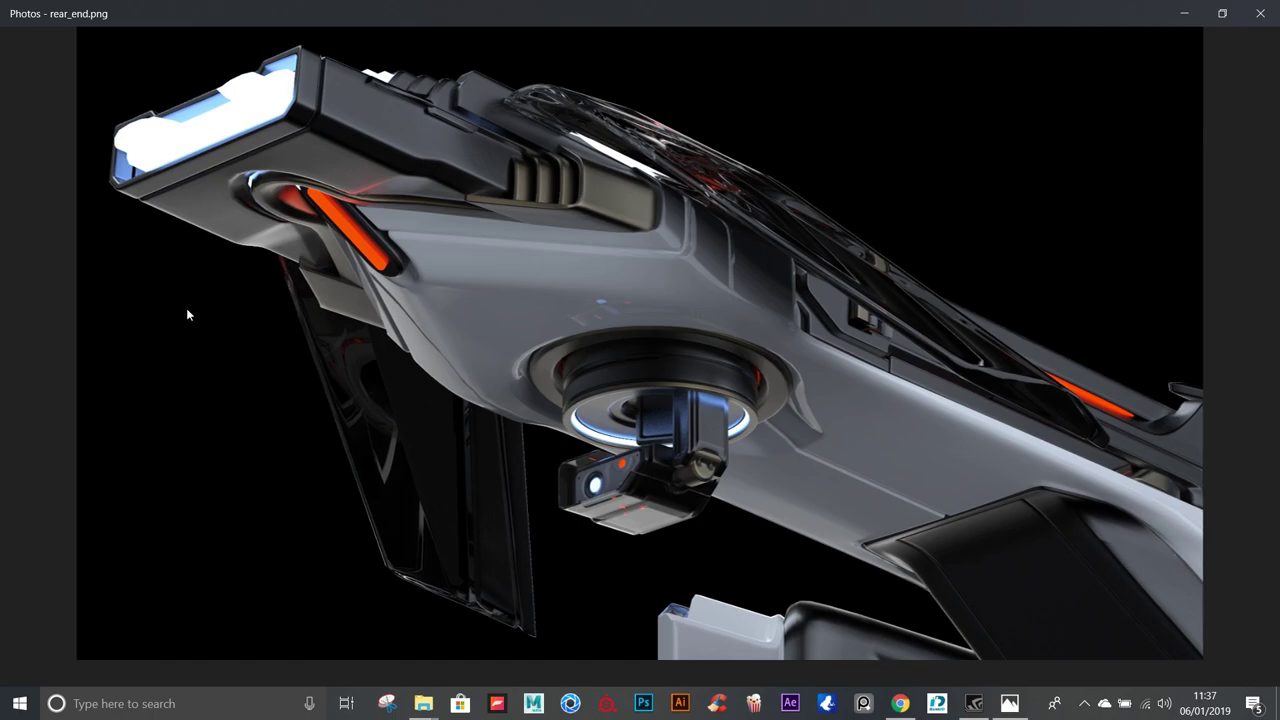
Open the rear_end.77.png top view and scroll-zoom in and out on it.
{"action": "key", "text": "Right"}
{"action": "key", "text": "Right"}
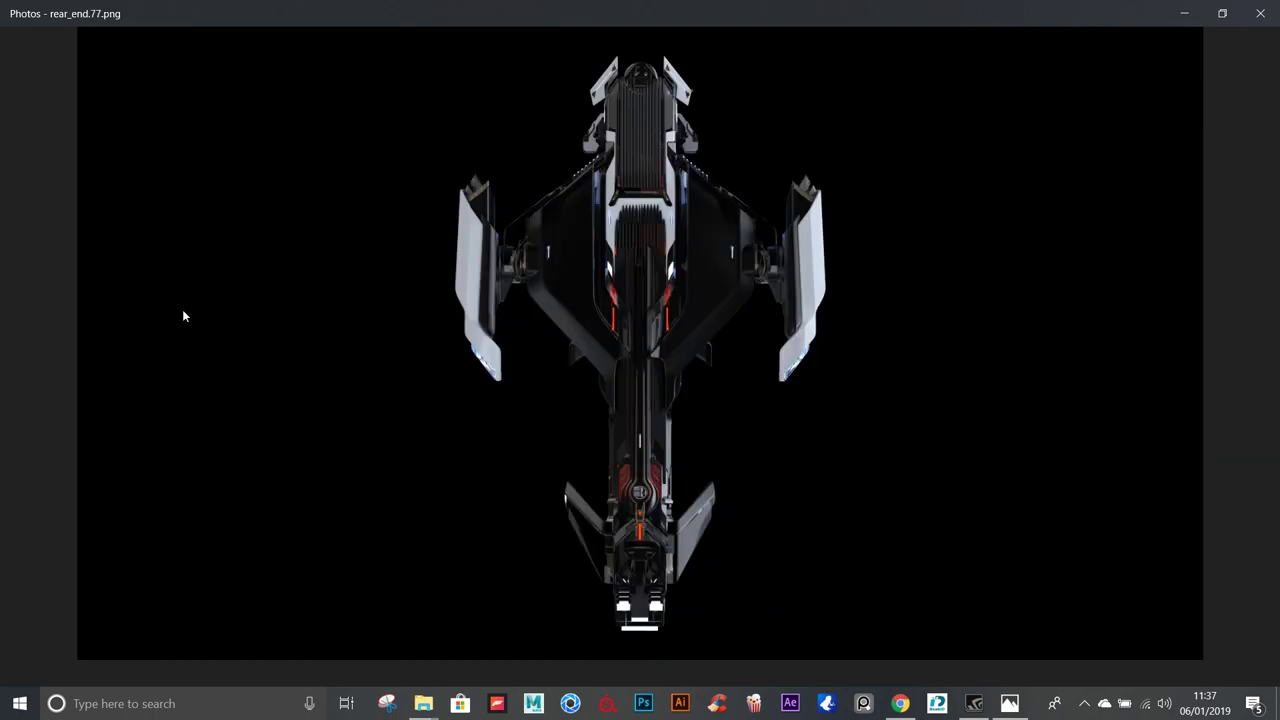
{"action": "scroll", "coordinate": [612, 252], "scroll_direction": "up", "scroll_amount": 2}
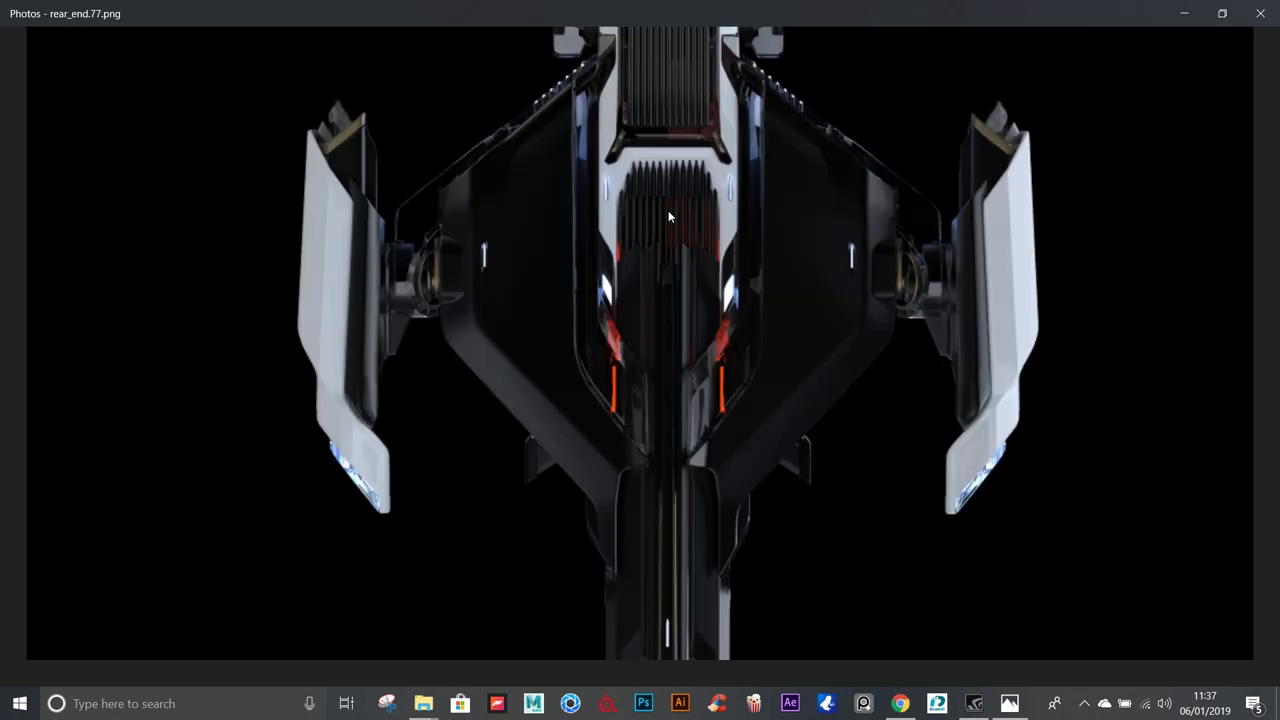
{"action": "scroll", "coordinate": [699, 101], "scroll_direction": "down", "scroll_amount": 1}
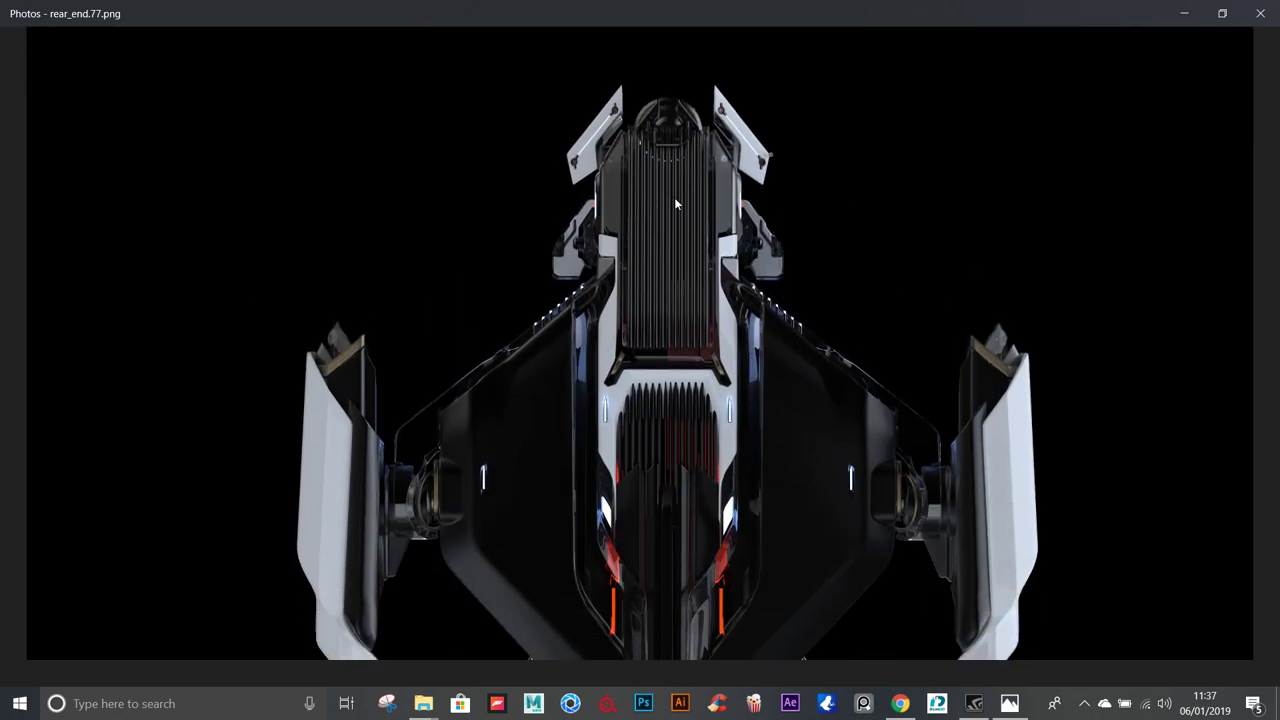
{"action": "scroll", "coordinate": [674, 197], "scroll_direction": "down", "scroll_amount": 1}
{"action": "scroll", "coordinate": [652, 163], "scroll_direction": "up", "scroll_amount": 2}
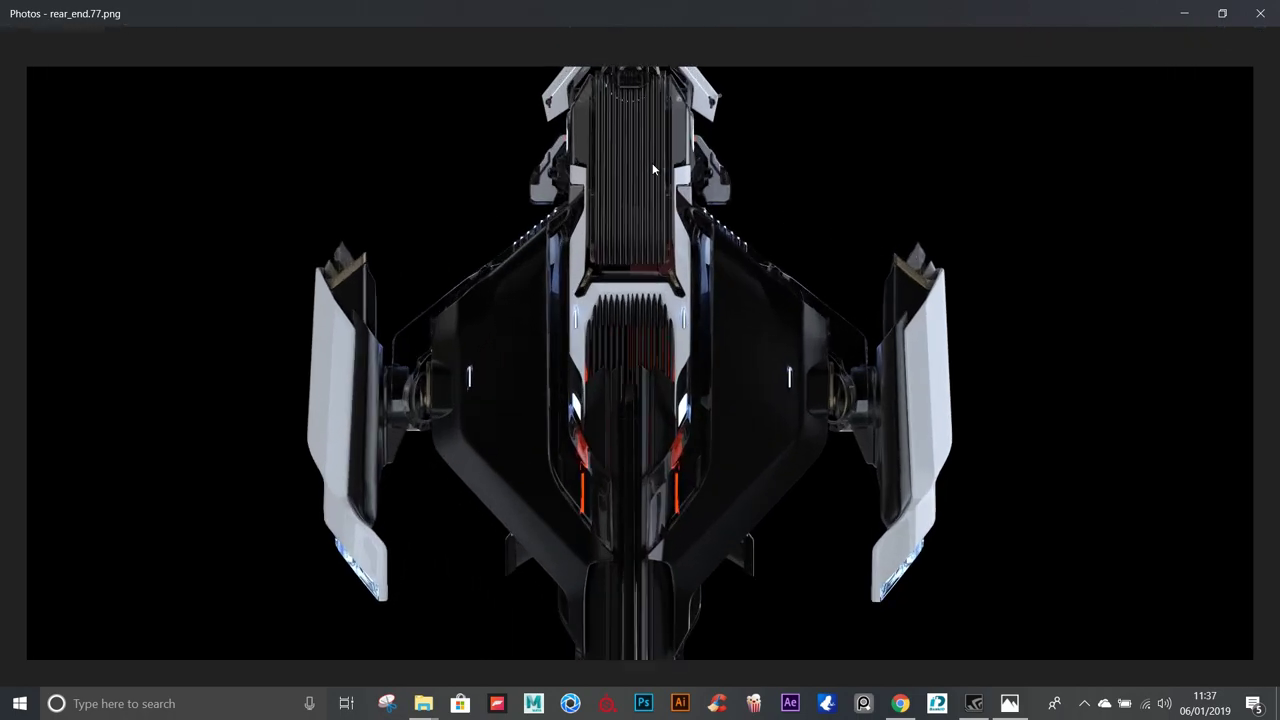
{"action": "scroll", "coordinate": [650, 140], "scroll_direction": "down", "scroll_amount": 1}
{"action": "scroll", "coordinate": [649, 97], "scroll_direction": "down", "scroll_amount": 1}
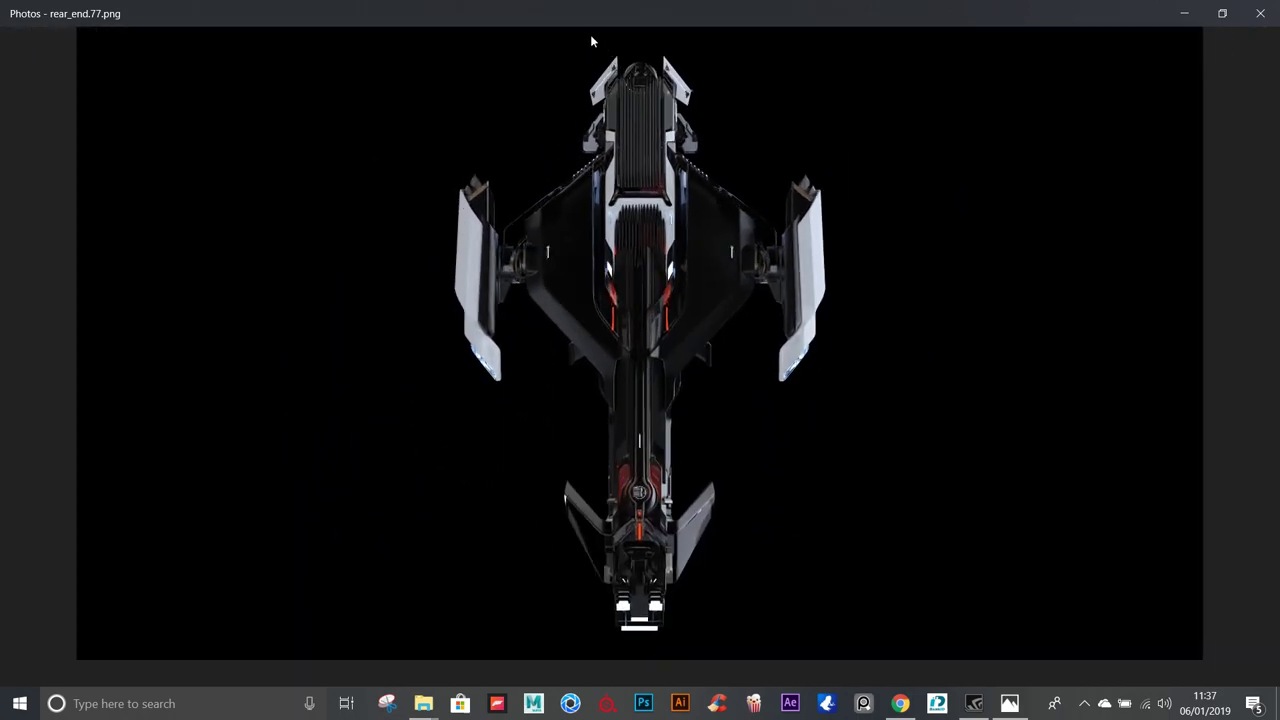
{"action": "scroll", "coordinate": [575, 62], "scroll_direction": "up", "scroll_amount": 1}
{"action": "scroll", "coordinate": [573, 55], "scroll_direction": "up", "scroll_amount": 1}
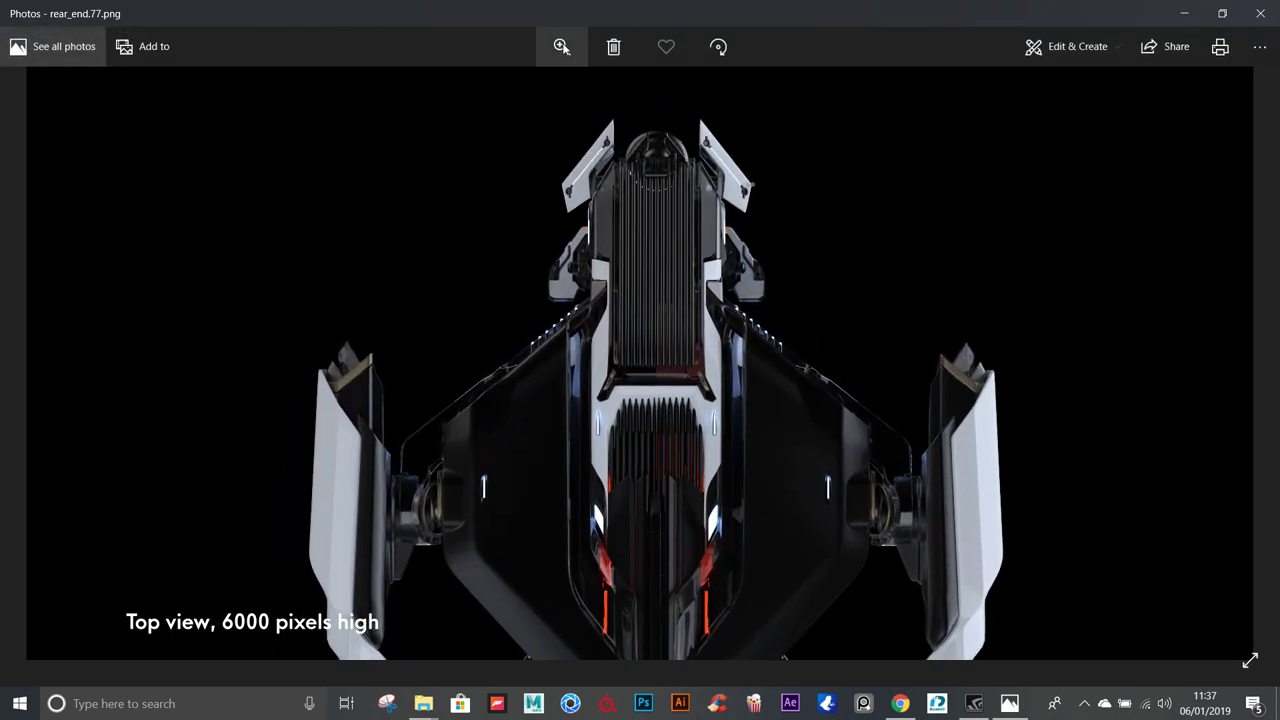
Enlarge the ship with the zoom slider, pan along the central spine to the tail, and zoom back out.
{"action": "left_click", "coordinate": [561, 47]}
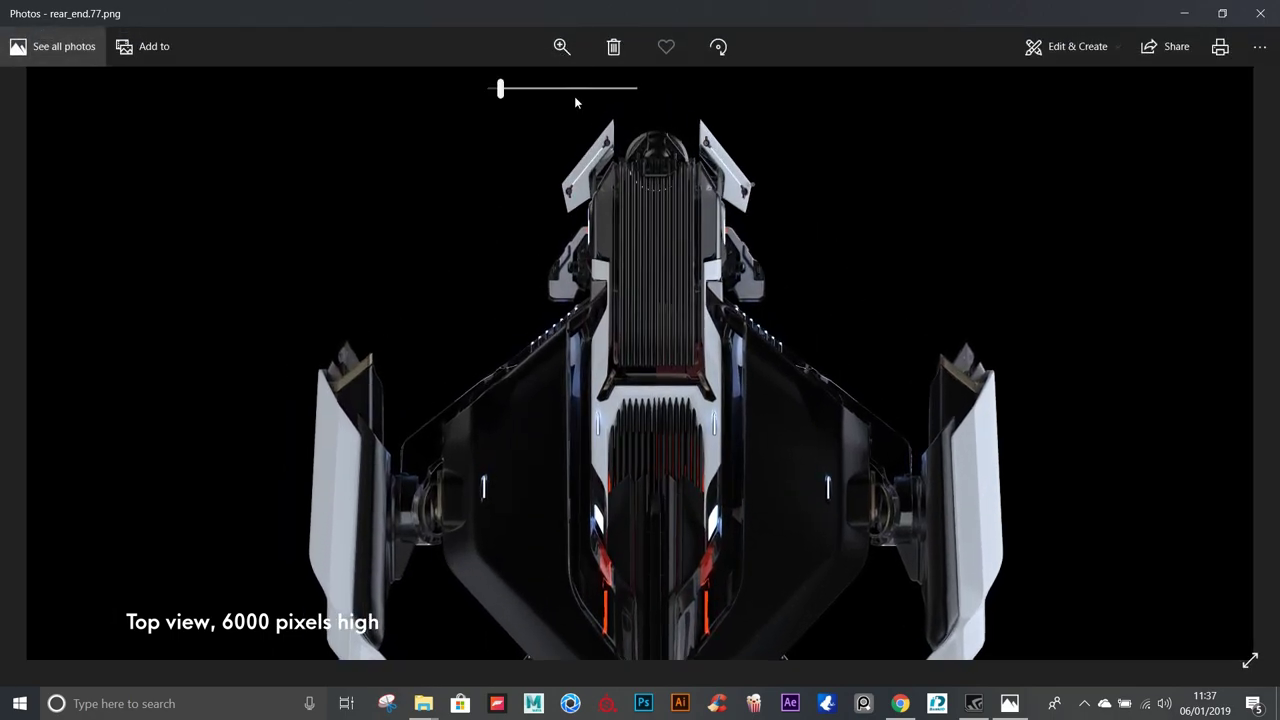
{"action": "left_click", "coordinate": [589, 89]}
{"action": "left_click_drag", "start_coordinate": [588, 90], "coordinate": [531, 89]}
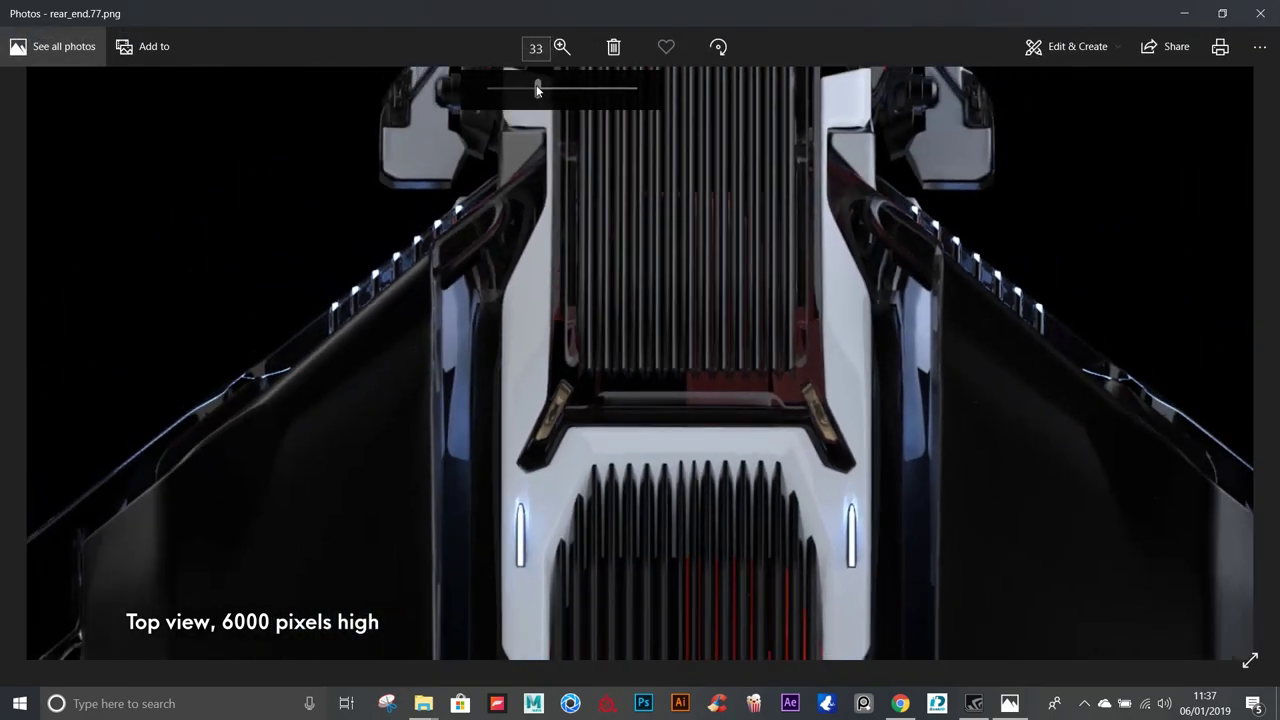
{"action": "scroll", "coordinate": [648, 421], "scroll_direction": "down", "scroll_amount": 2}
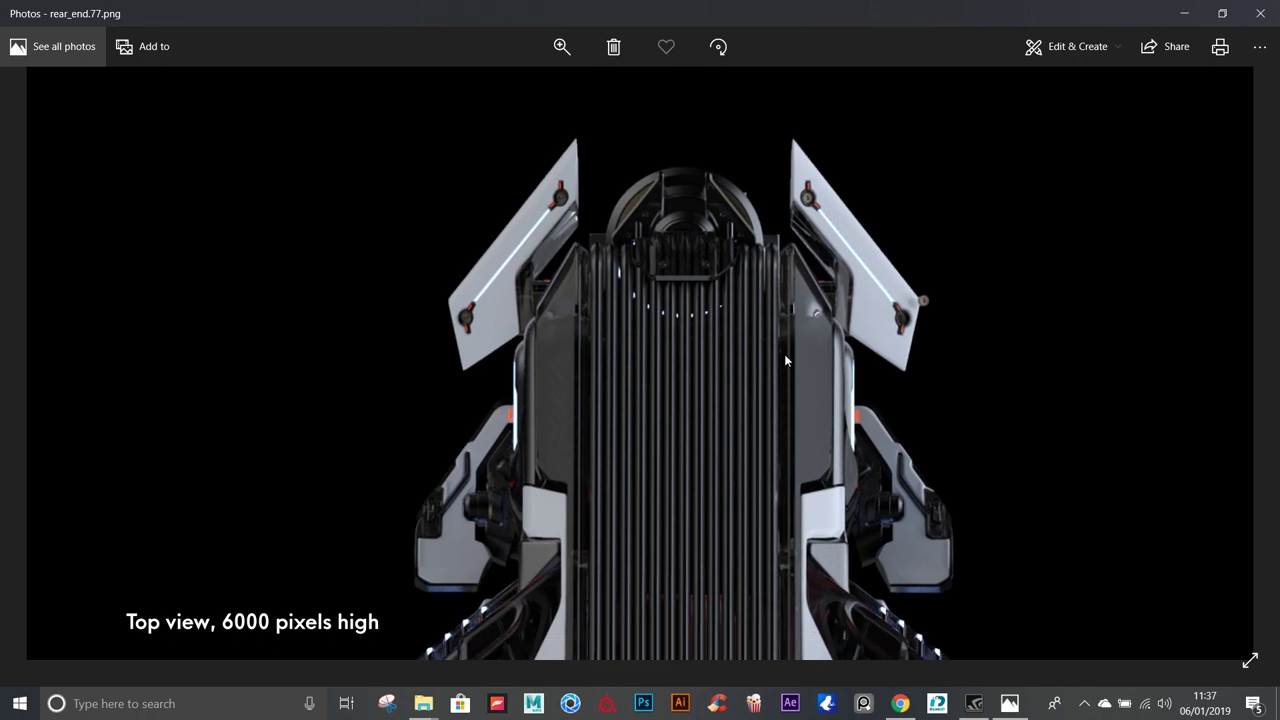
{"action": "scroll", "coordinate": [784, 354], "scroll_direction": "up", "scroll_amount": 2}
{"action": "left_click_drag", "start_coordinate": [792, 337], "coordinate": [1097, 343]}
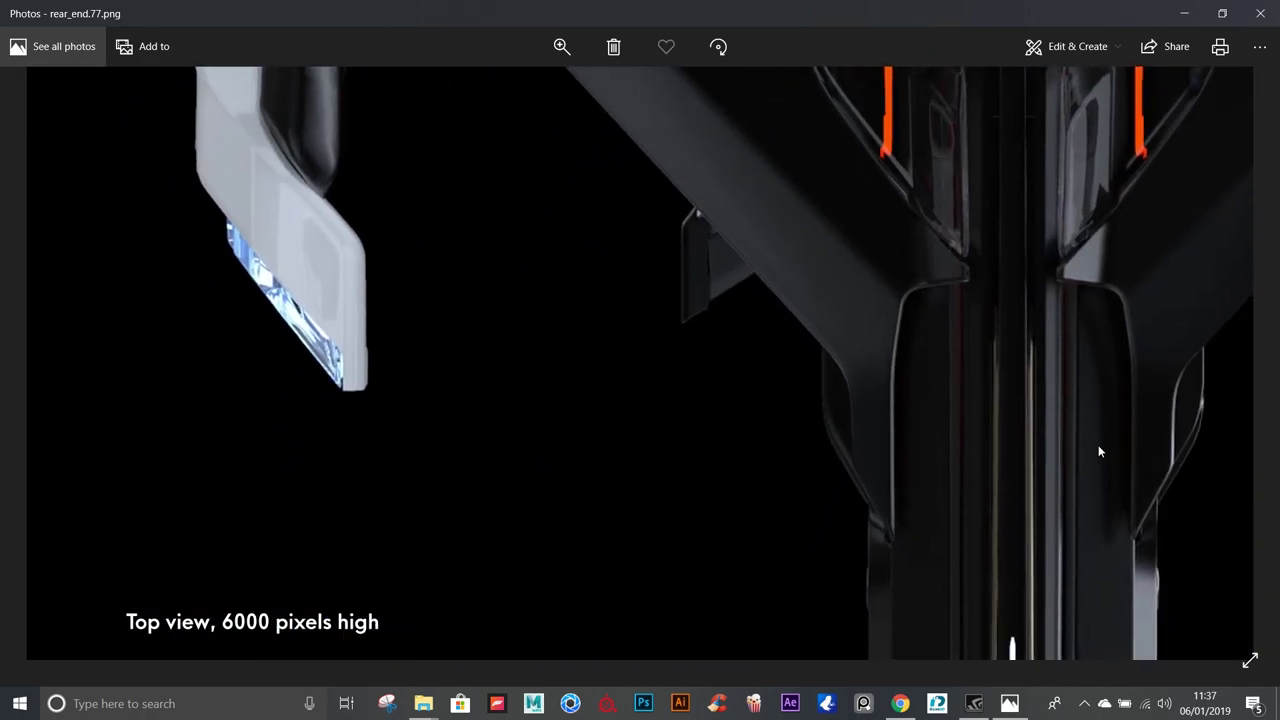
{"action": "mouse_move", "coordinate": [1028, 448]}
{"action": "left_mouse_down"}
{"action": "mouse_move", "coordinate": [828, 443]}
{"action": "mouse_move", "coordinate": [819, 258]}
{"action": "mouse_move", "coordinate": [720, 60]}
{"action": "left_mouse_up"}
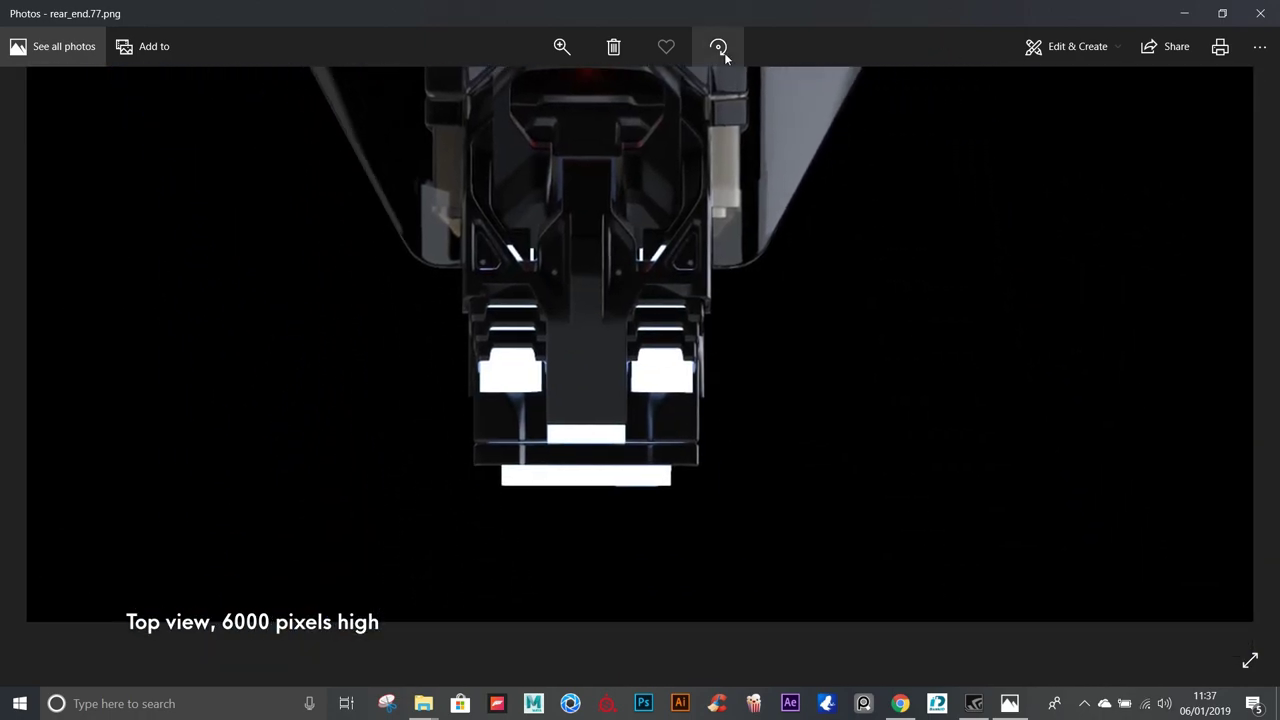
{"action": "scroll", "coordinate": [594, 313], "scroll_direction": "down", "scroll_amount": 5}
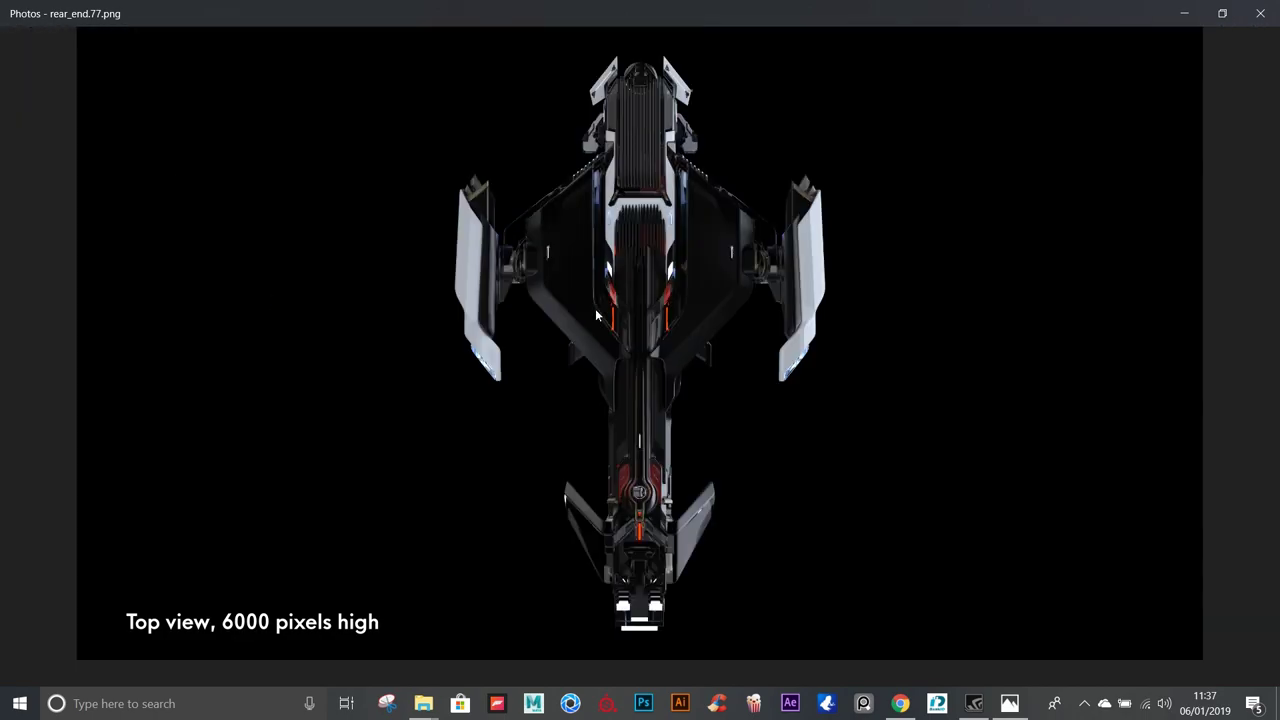
Compare the 06.80.png render with its 06.80_clown.png colour pass.
{"action": "key", "text": "Right"}
{"action": "key", "text": "Right"}
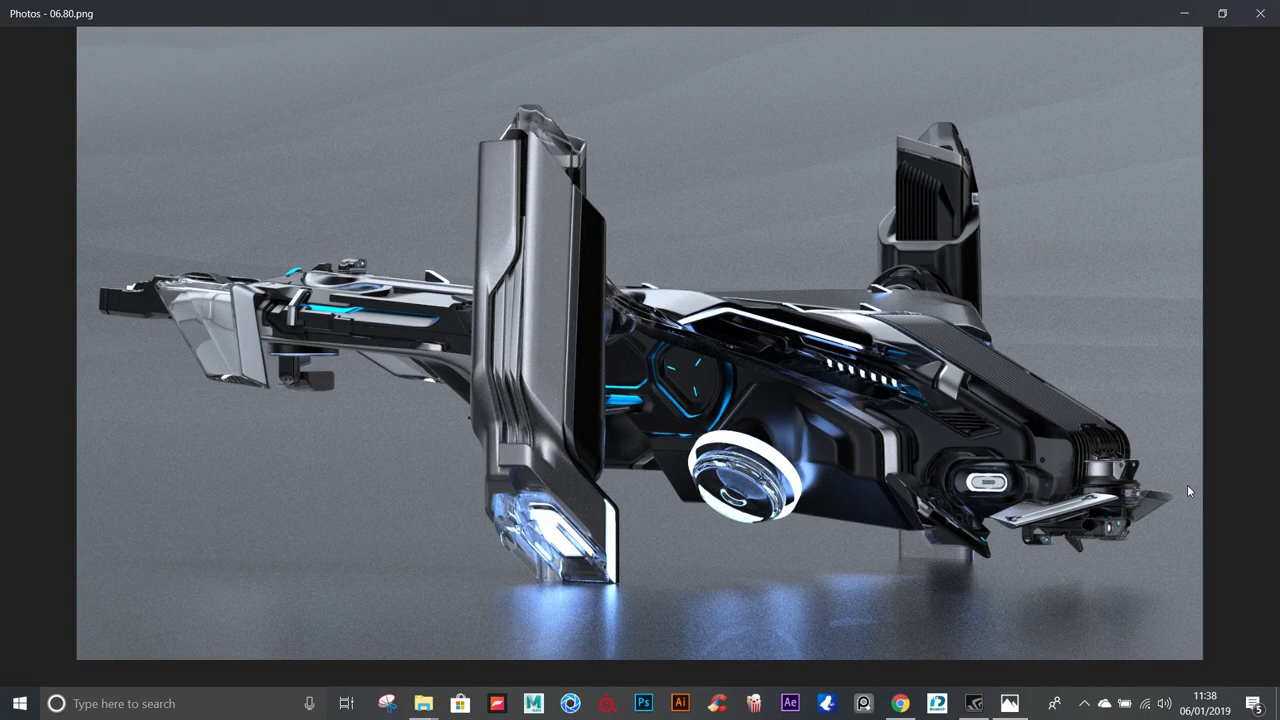
{"action": "left_click", "coordinate": [1194, 495]}
{"action": "left_click", "coordinate": [1197, 493]}
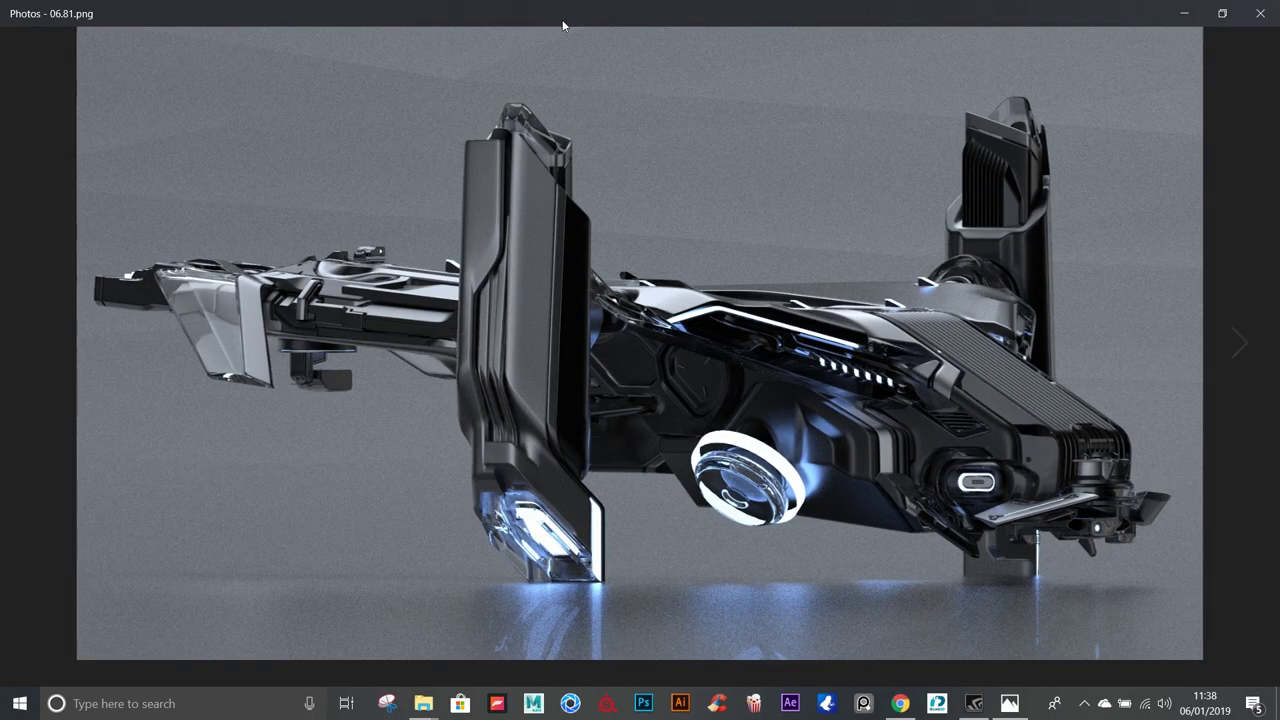
{"action": "key", "text": "Left"}
{"action": "key", "text": "Left"}
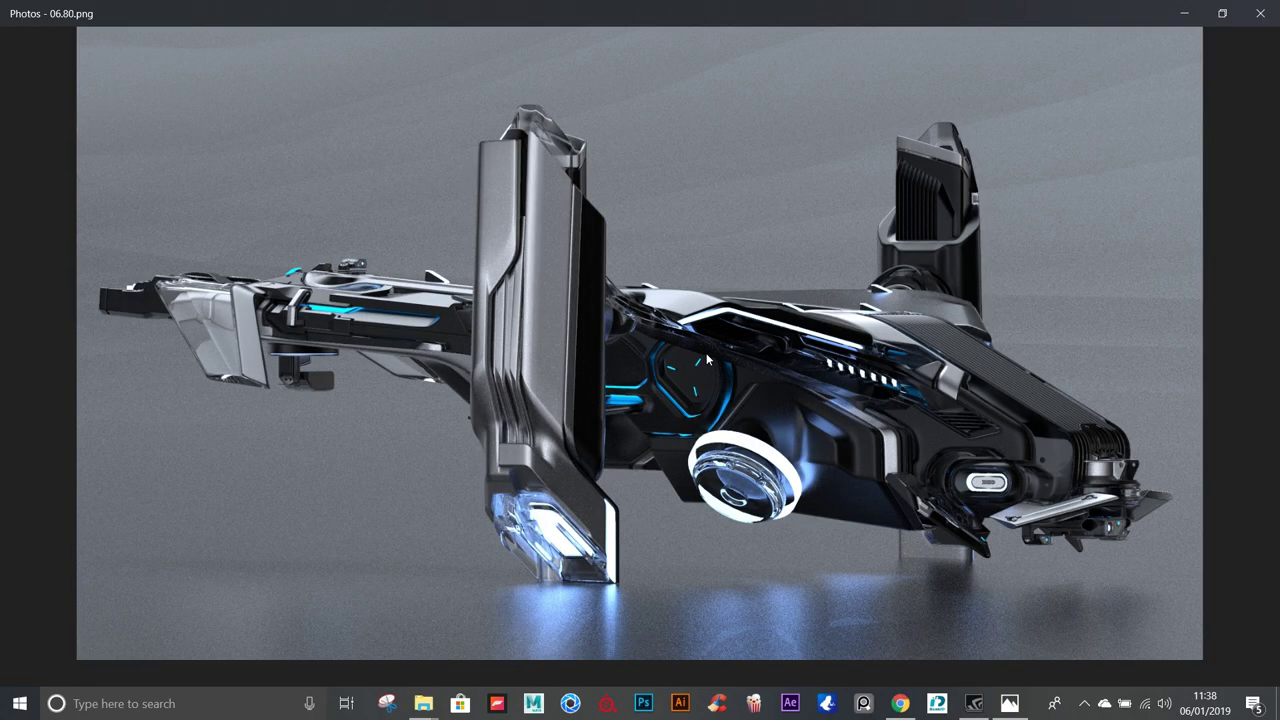
{"action": "key", "text": "Right"}
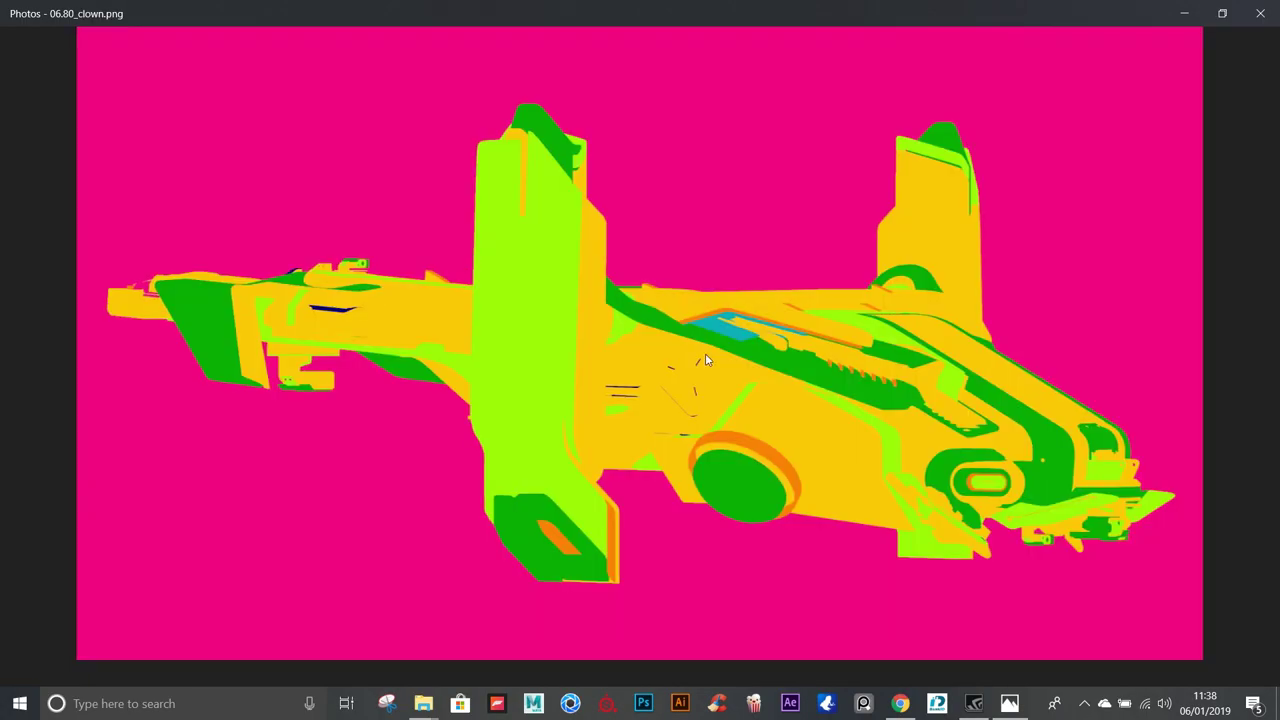
{"action": "key", "text": "Left"}
{"action": "key", "text": "Right"}
Advance through Satin.86 and rear_fix, comparing the Satin.1 render with its colour-ID version.
{"action": "key", "text": "Right"}
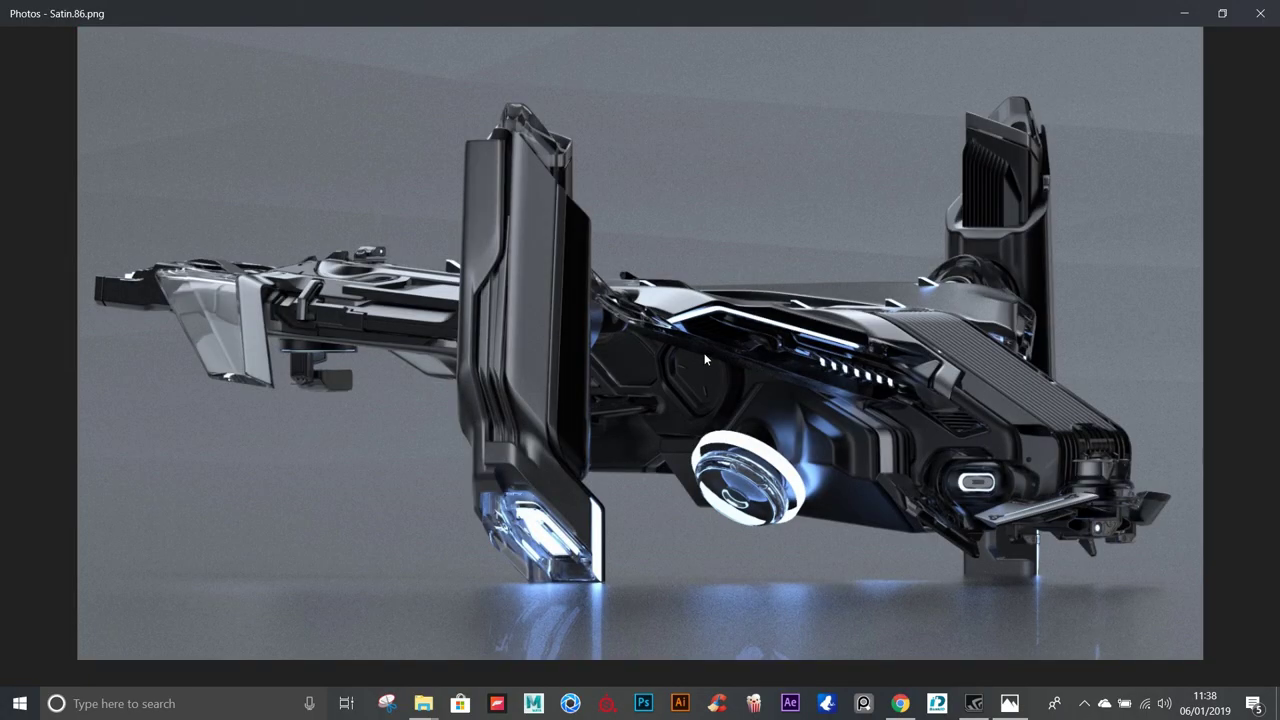
{"action": "key", "text": "Right"}
{"action": "key", "text": "Right"}
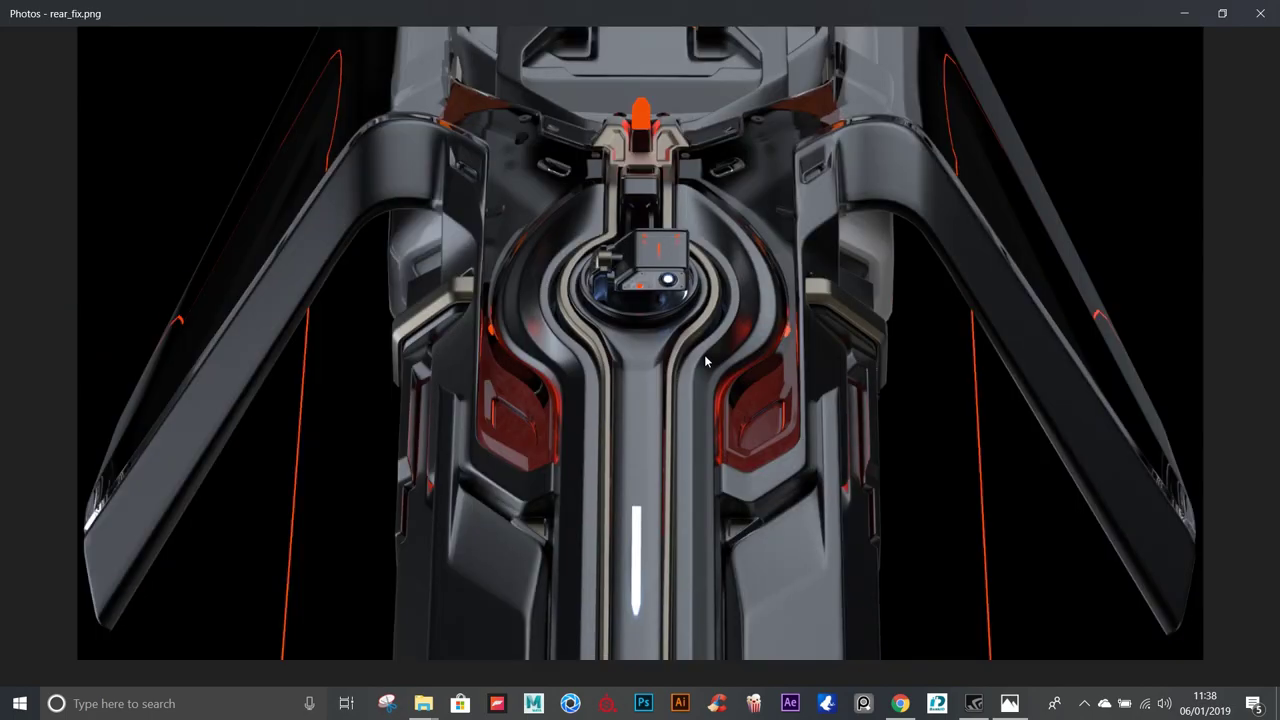
{"action": "key", "text": "Right"}
{"action": "key", "text": "Right"}
{"action": "key", "text": "Left"}
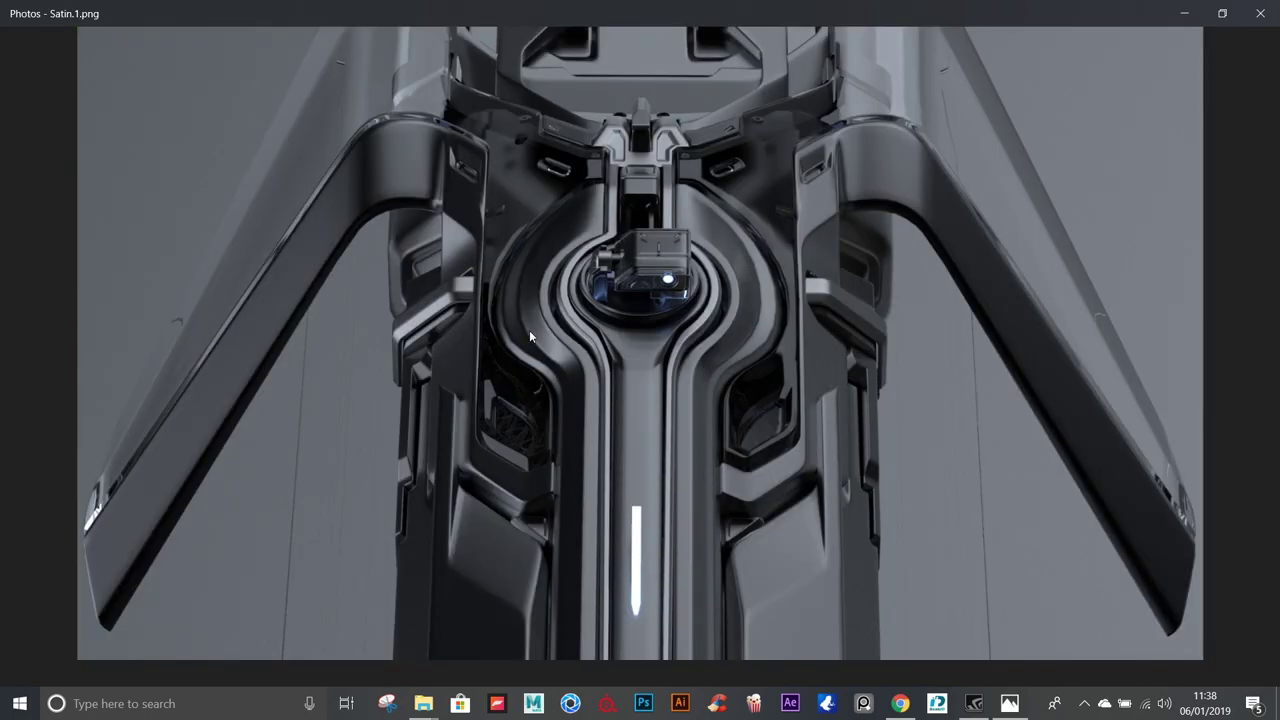
{"action": "key", "text": "Left"}
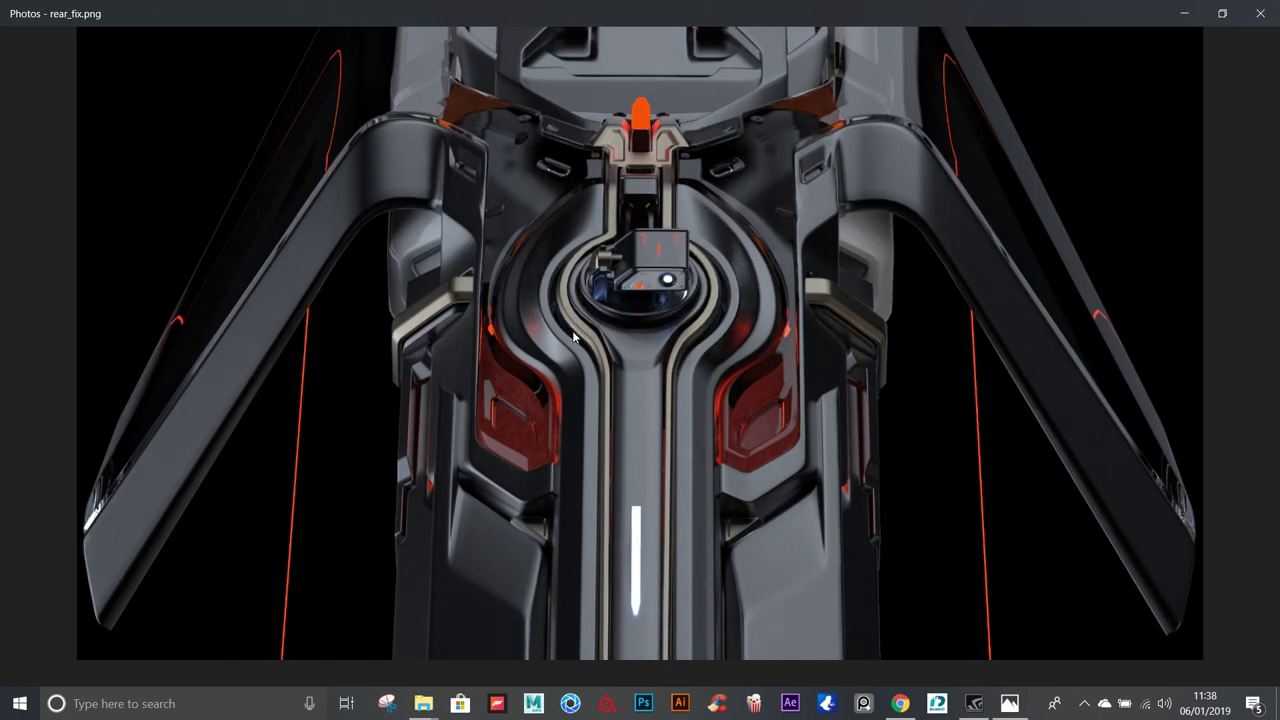
{"action": "key", "text": "Right"}
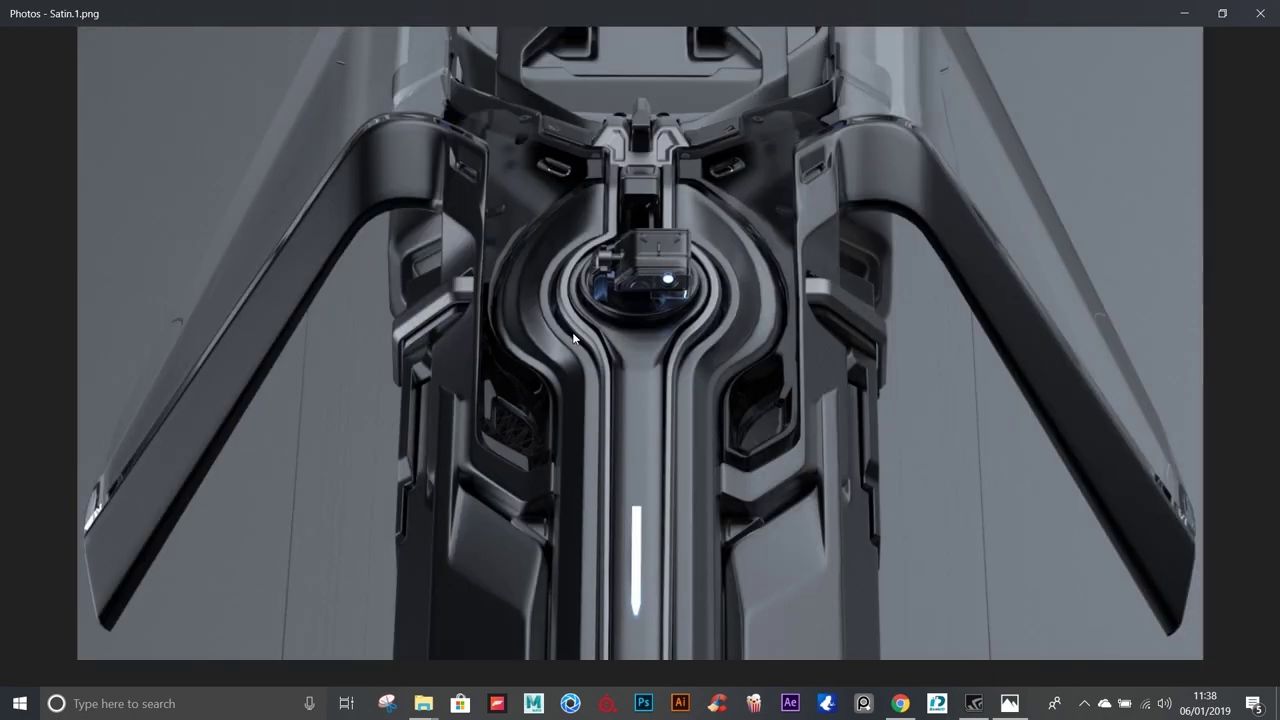
Step through the Scale side profile, Scale.4 midnight, Satin.7 and tail_new renders.
{"action": "key", "text": "Right"}
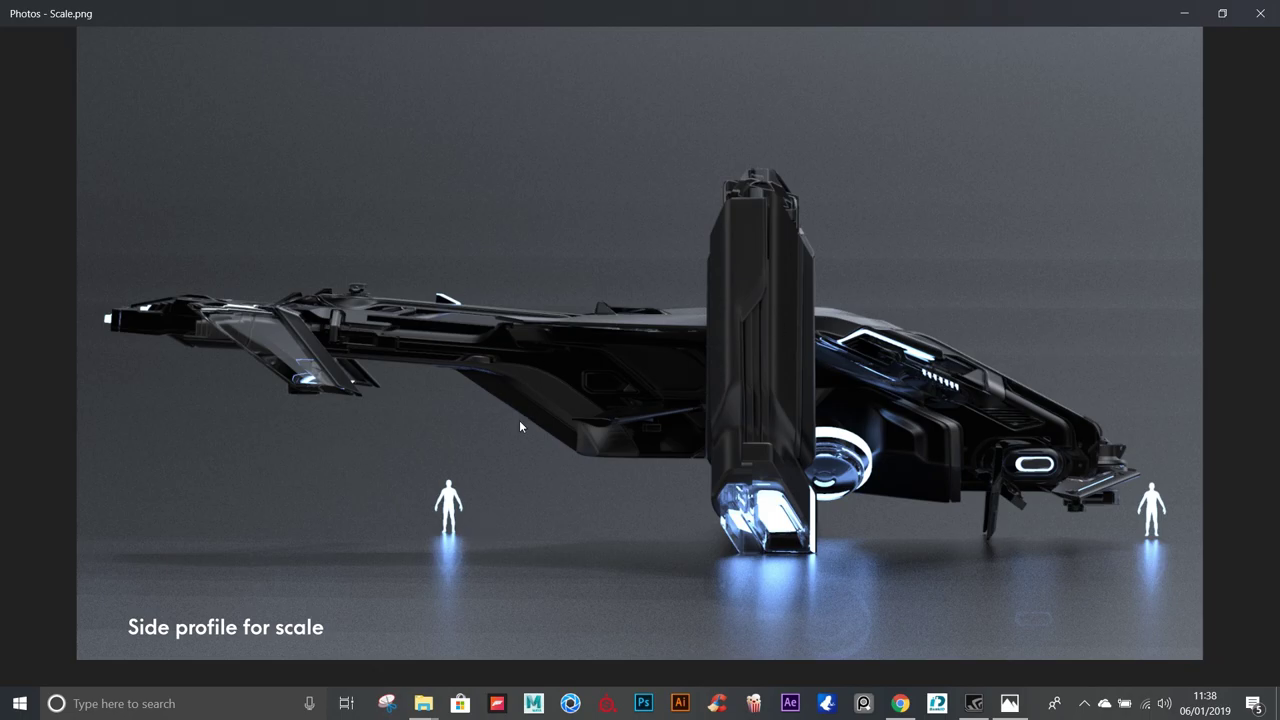
{"action": "key", "text": "Right"}
{"action": "key", "text": "Right"}
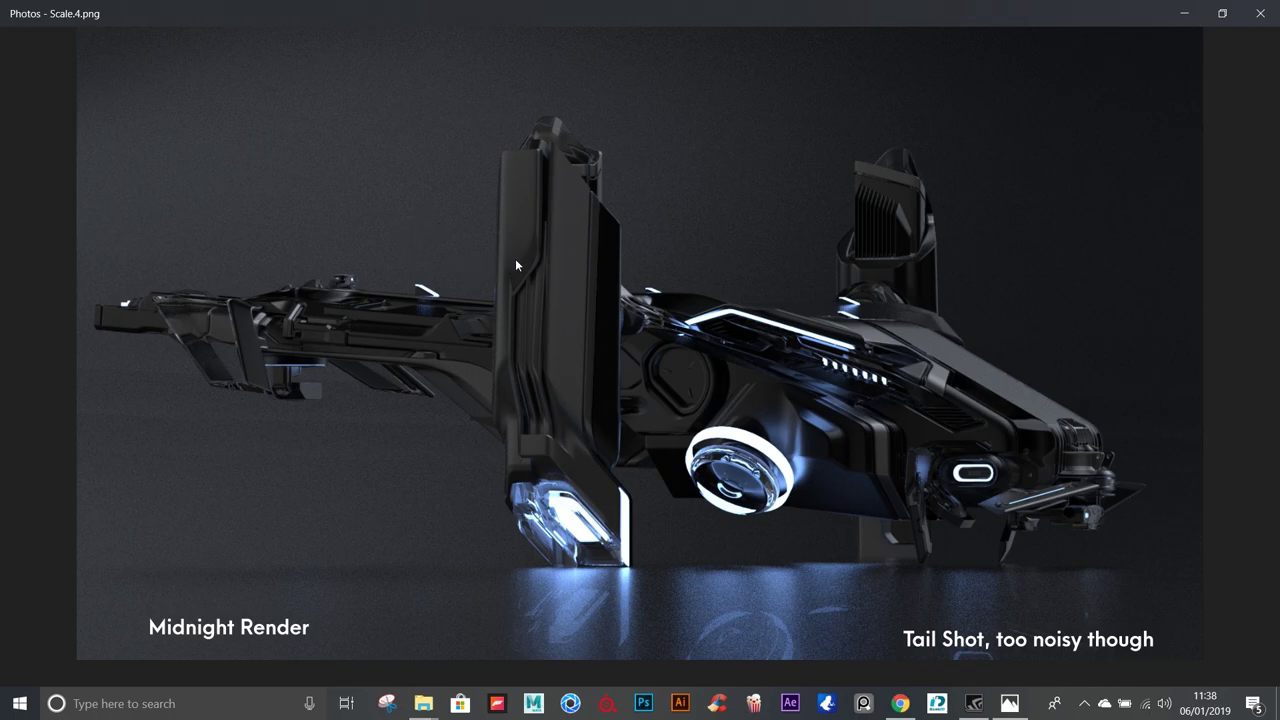
{"action": "key", "text": "Right"}
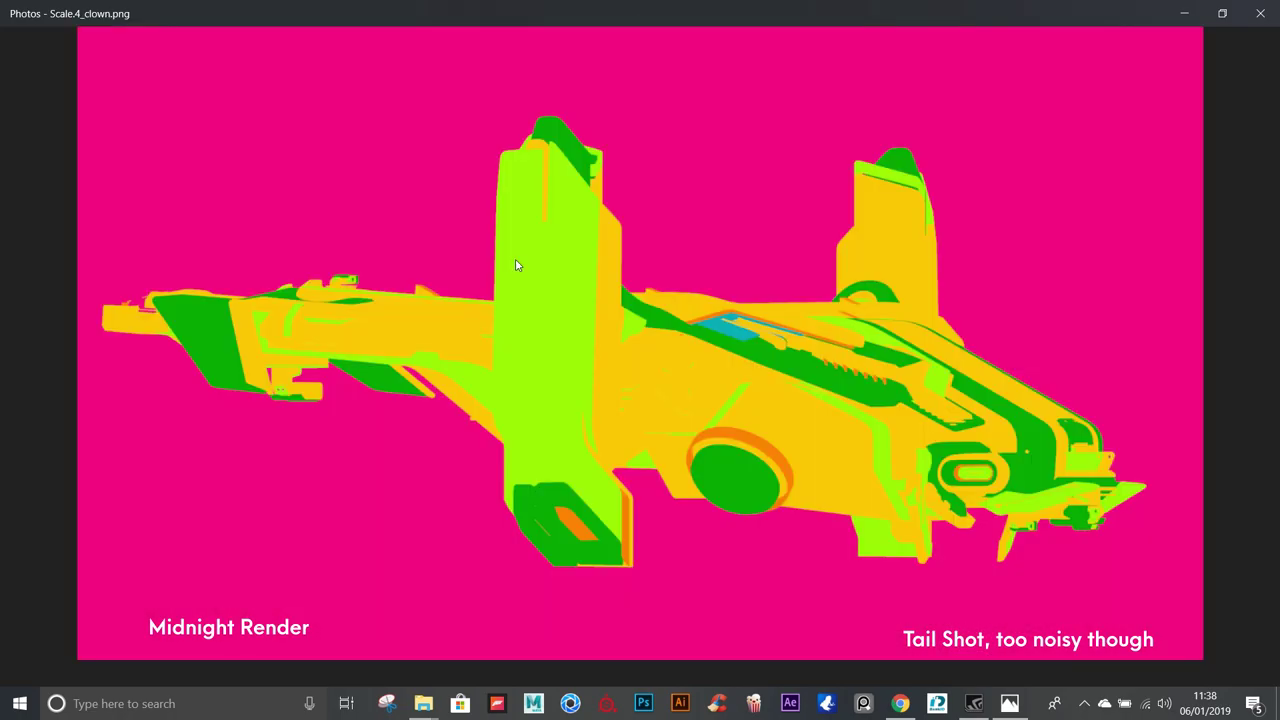
{"action": "key", "text": "Right"}
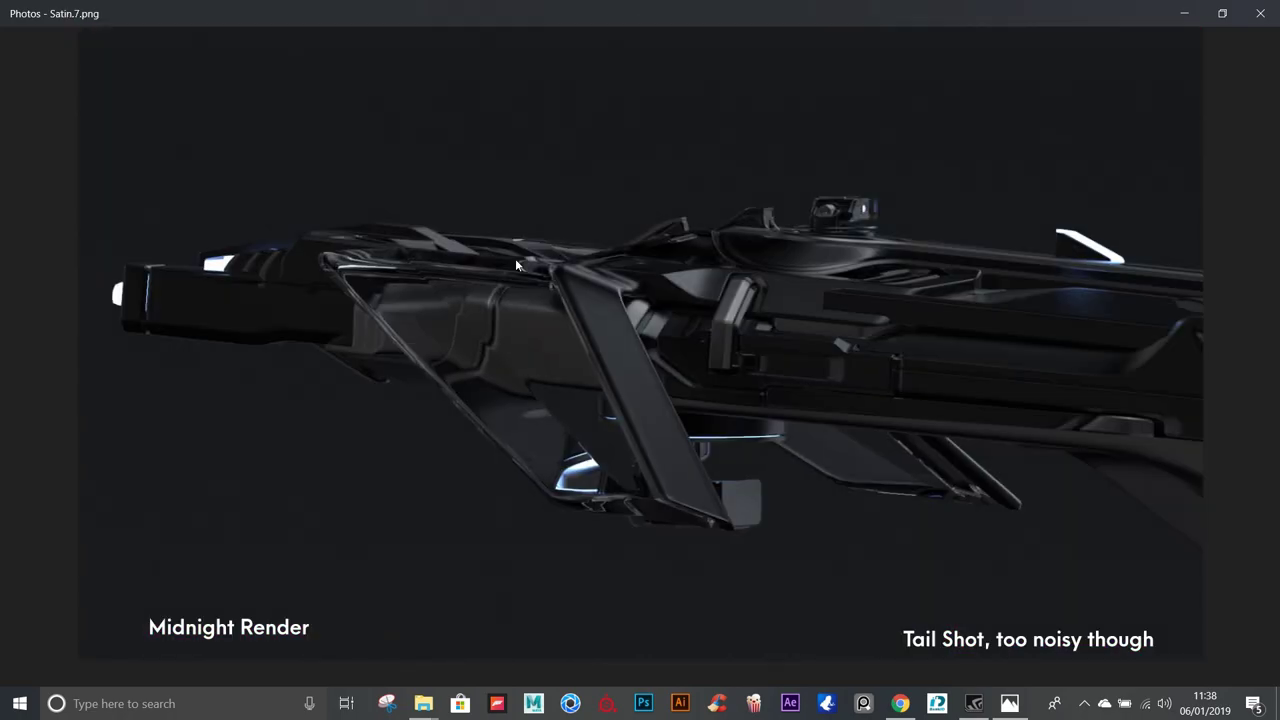
{"action": "key", "text": "Right"}
{"action": "key", "text": "Right"}
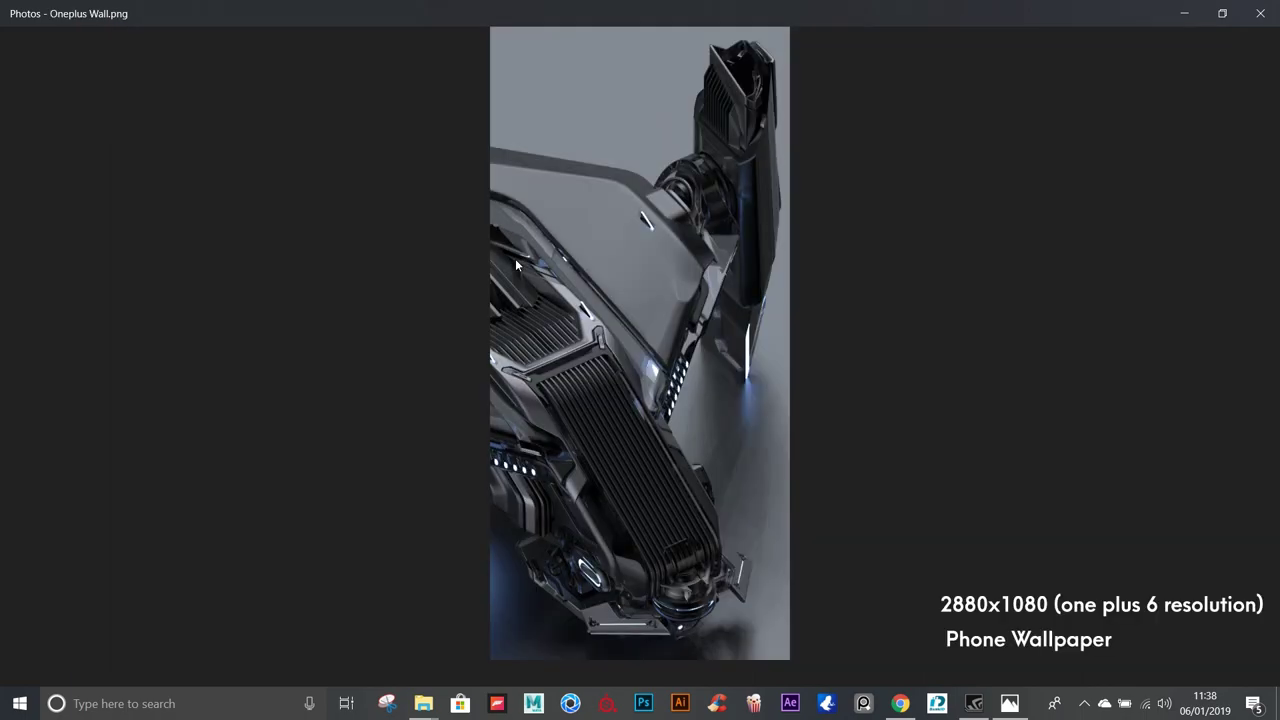
Zoom into the wallpaper and pan over its lower part and radiator section.
{"action": "scroll", "coordinate": [612, 411], "scroll_direction": "up", "scroll_amount": 2}
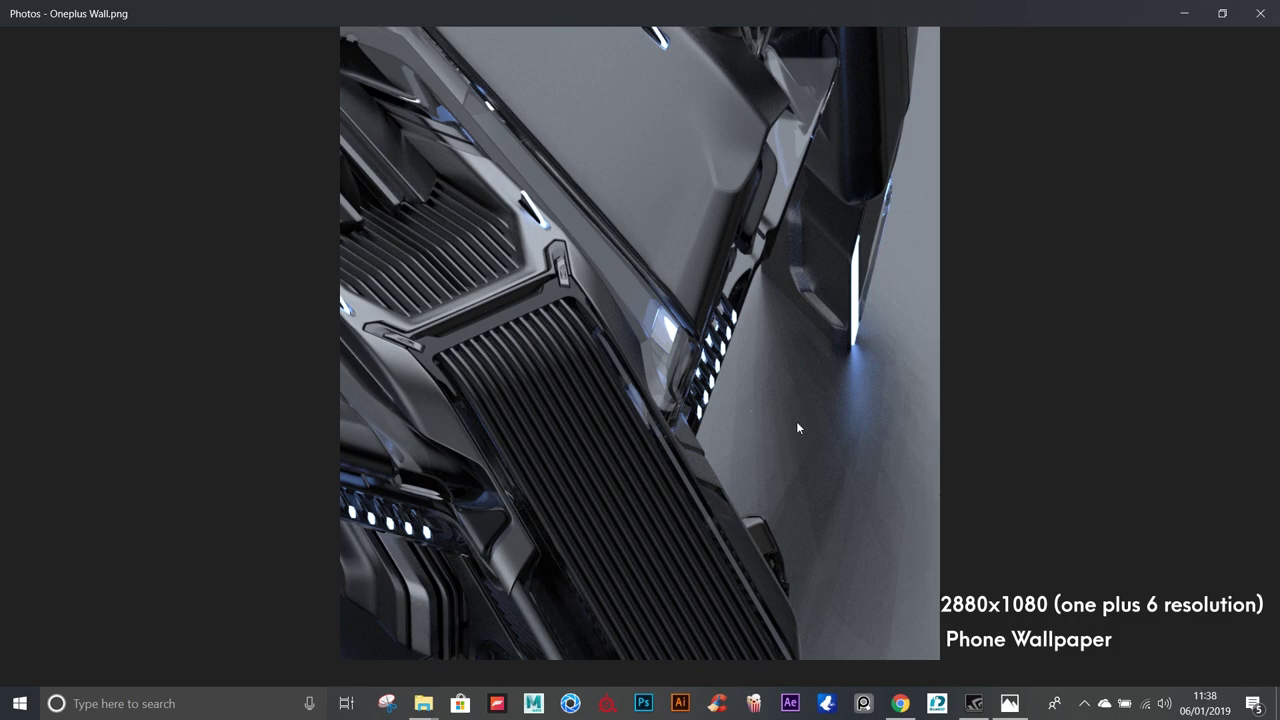
{"action": "mouse_move", "coordinate": [797, 428]}
{"action": "left_mouse_down"}
{"action": "mouse_move", "coordinate": [807, 128]}
{"action": "mouse_move", "coordinate": [725, 536]}
{"action": "left_mouse_up"}
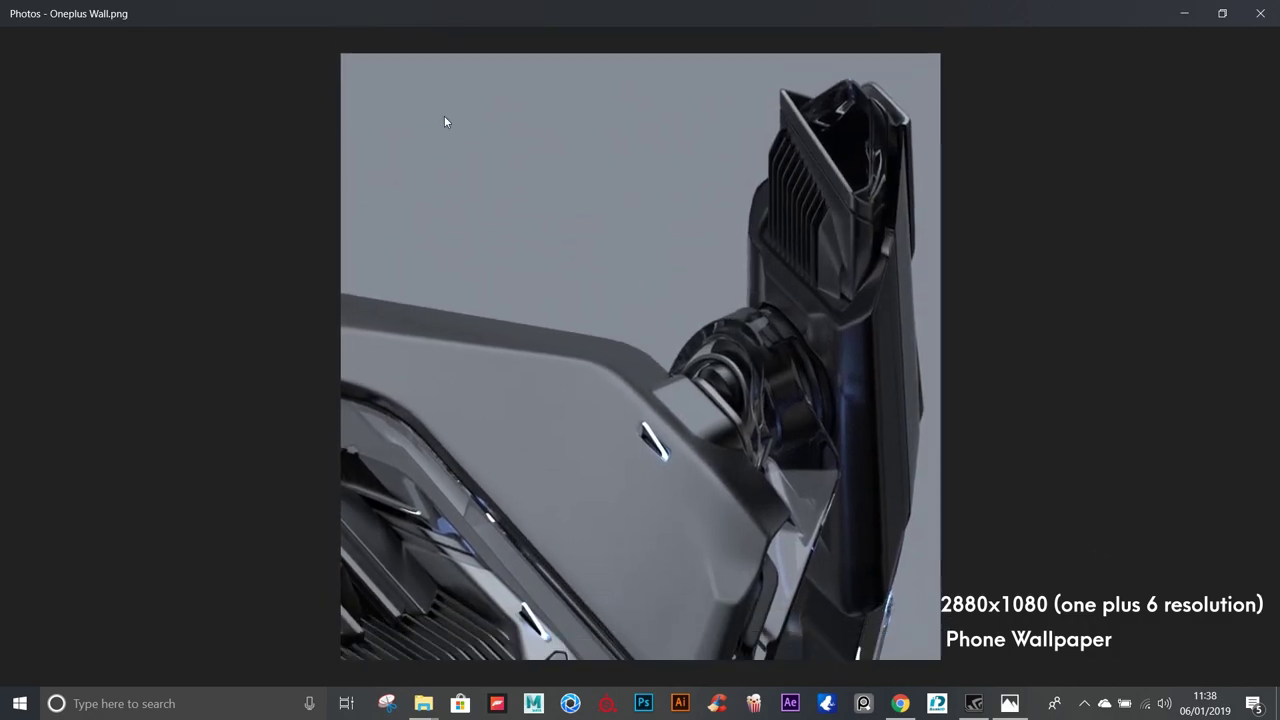
{"action": "mouse_move", "coordinate": [665, 389]}
{"action": "left_mouse_down"}
{"action": "mouse_move", "coordinate": [679, 388]}
{"action": "mouse_move", "coordinate": [639, 206]}
{"action": "left_mouse_up"}
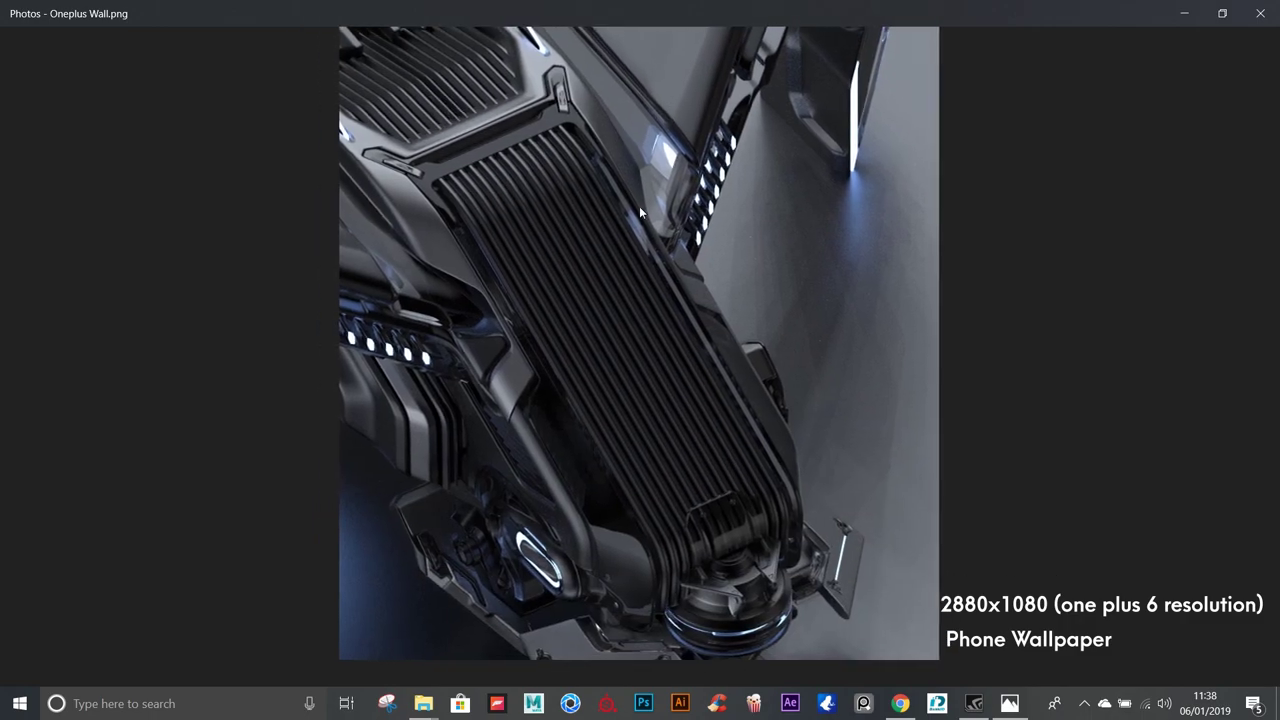
{"action": "scroll", "coordinate": [786, 198], "scroll_direction": "down", "scroll_amount": 2}
View the wallpaper's colour-ID version, then zoom into the Tail Top render's exhaust section.
{"action": "key", "text": "Right"}
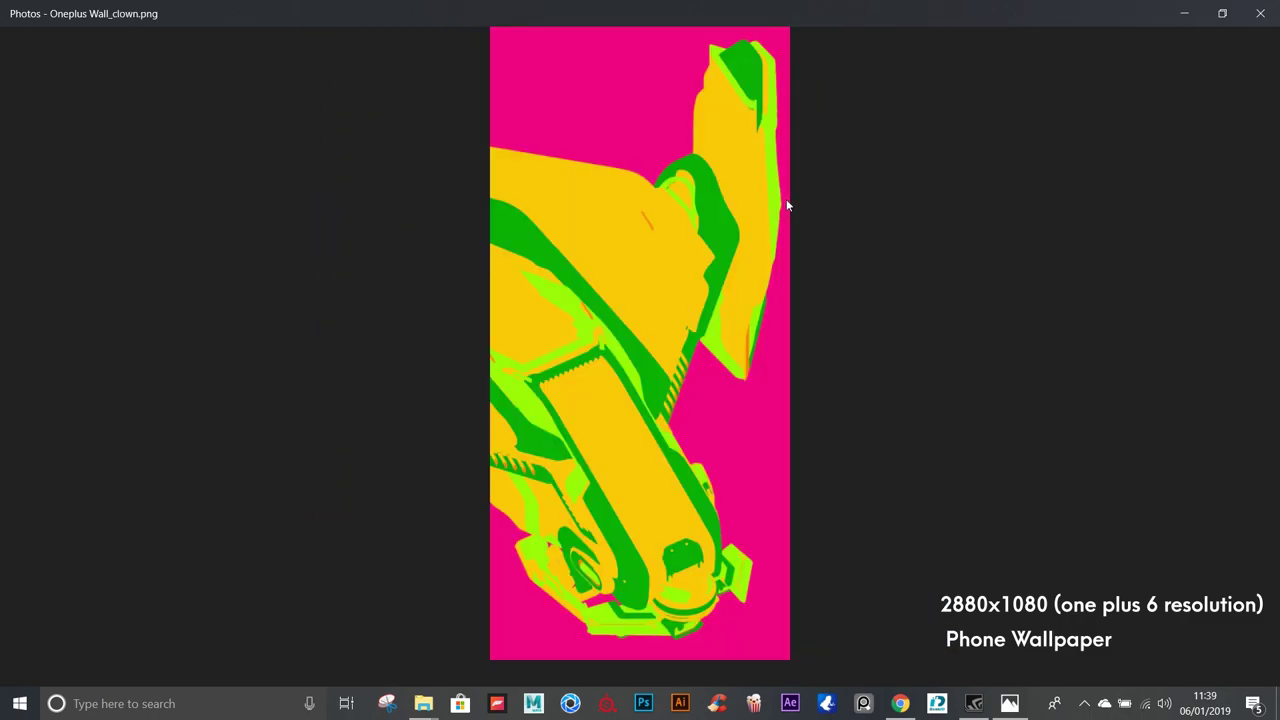
{"action": "key", "text": "Right"}
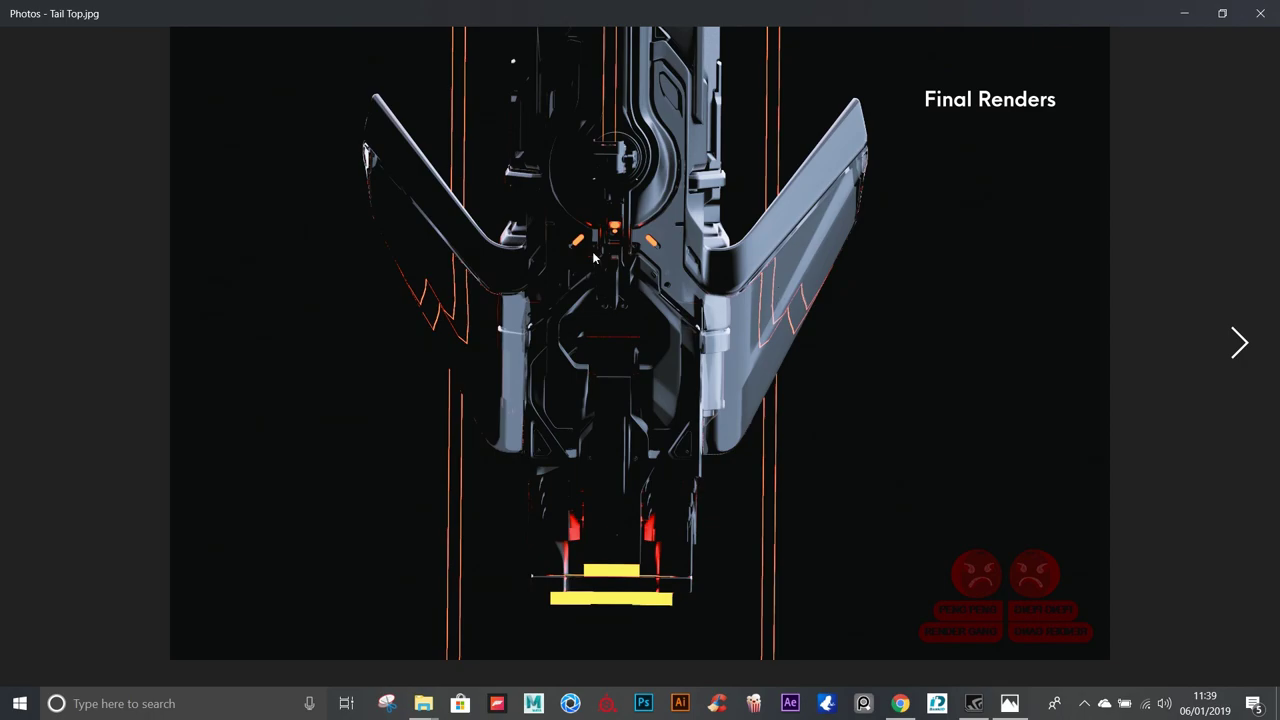
{"action": "scroll", "coordinate": [592, 251], "scroll_direction": "up", "scroll_amount": 2}
{"action": "left_click_drag", "start_coordinate": [639, 280], "coordinate": [696, 112]}
{"action": "scroll", "coordinate": [710, 150], "scroll_direction": "down", "scroll_amount": 1}
{"action": "scroll", "coordinate": [730, 193], "scroll_direction": "down", "scroll_amount": 1}
Page through bronze clean, blue_Winglets2, blue_Winglets, Below, icon test and 3 quarter front to top.jpg.
{"action": "key", "text": "Right"}
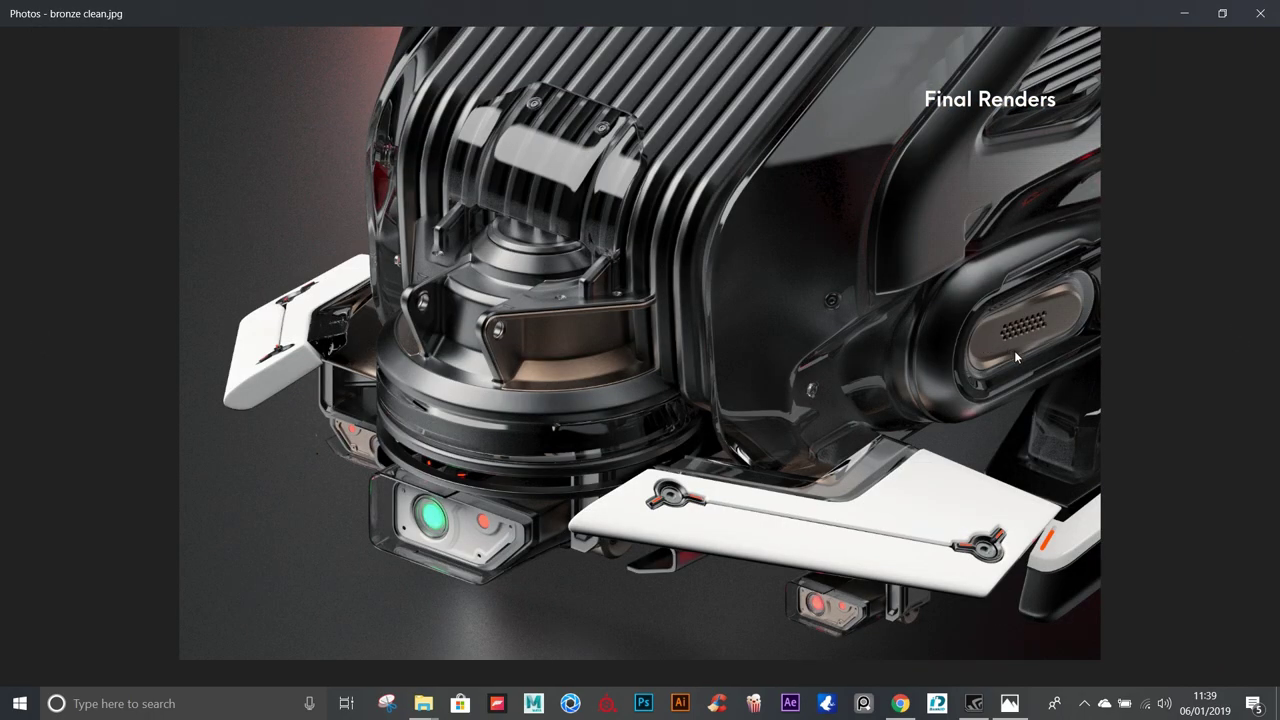
{"action": "key", "text": "Right"}
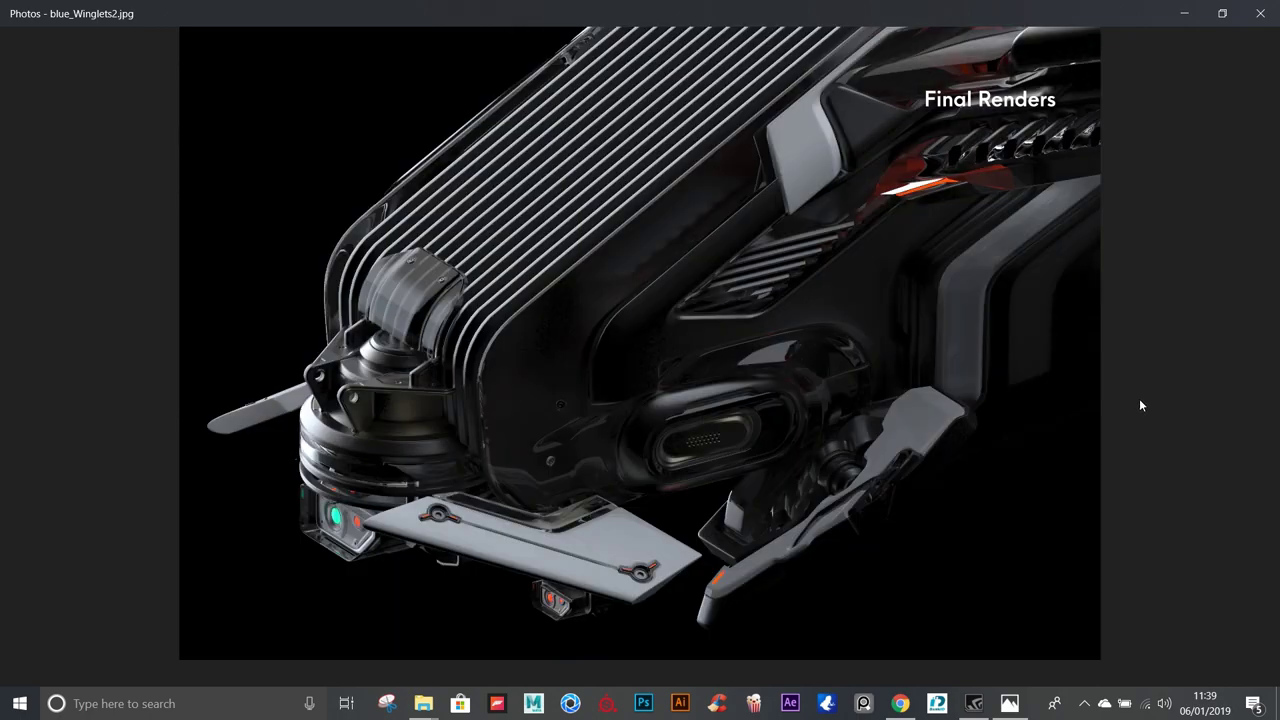
{"action": "key", "text": "Right"}
{"action": "key", "text": "Right"}
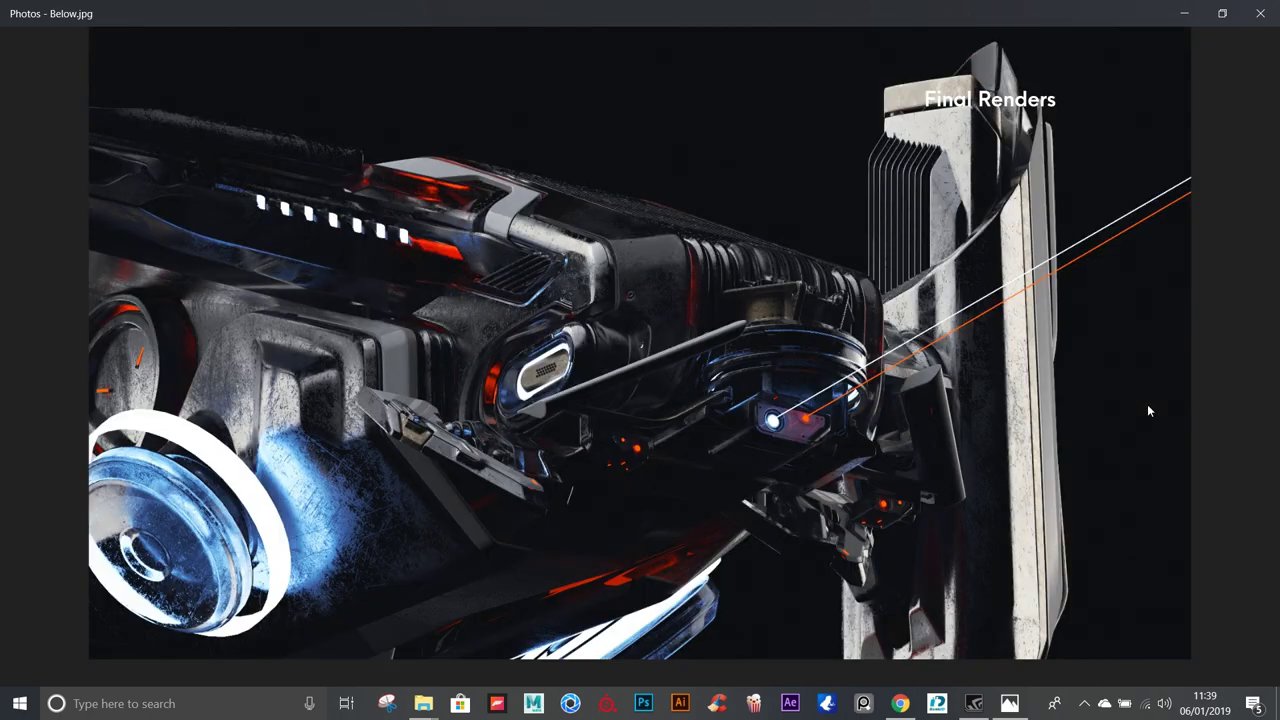
{"action": "key", "text": "Right"}
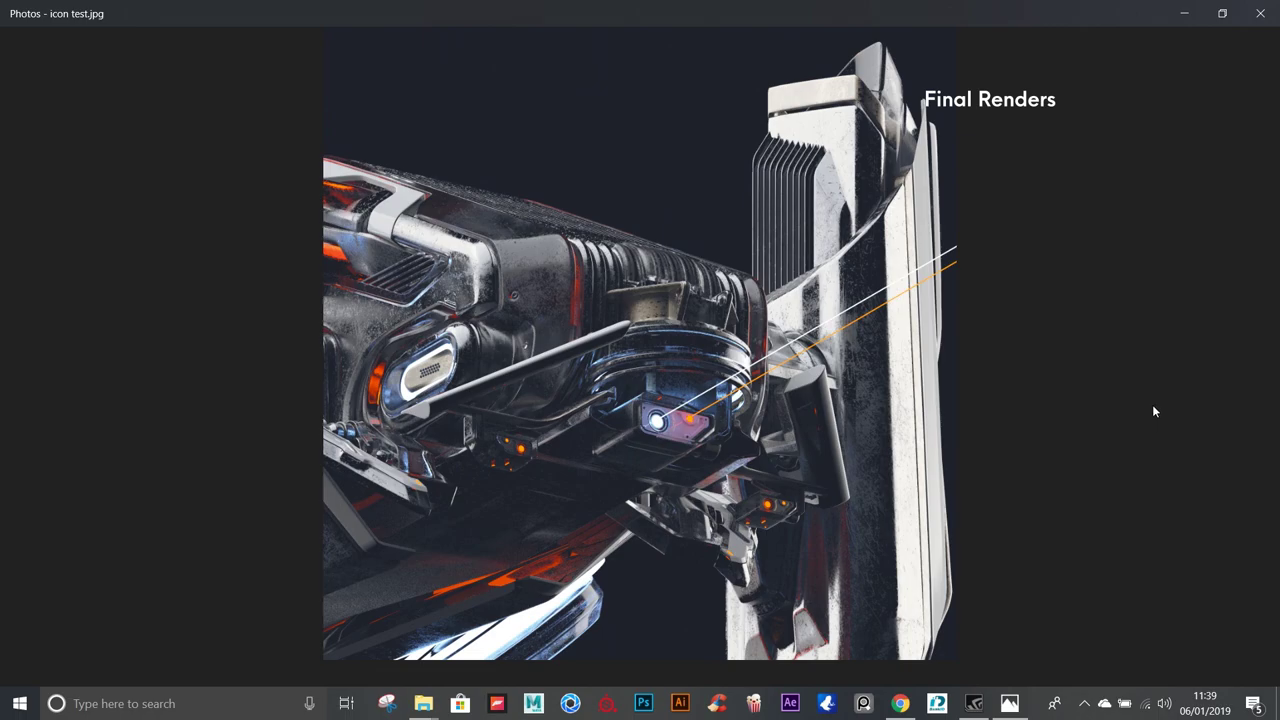
{"action": "key", "text": "Right"}
{"action": "key", "text": "Right"}
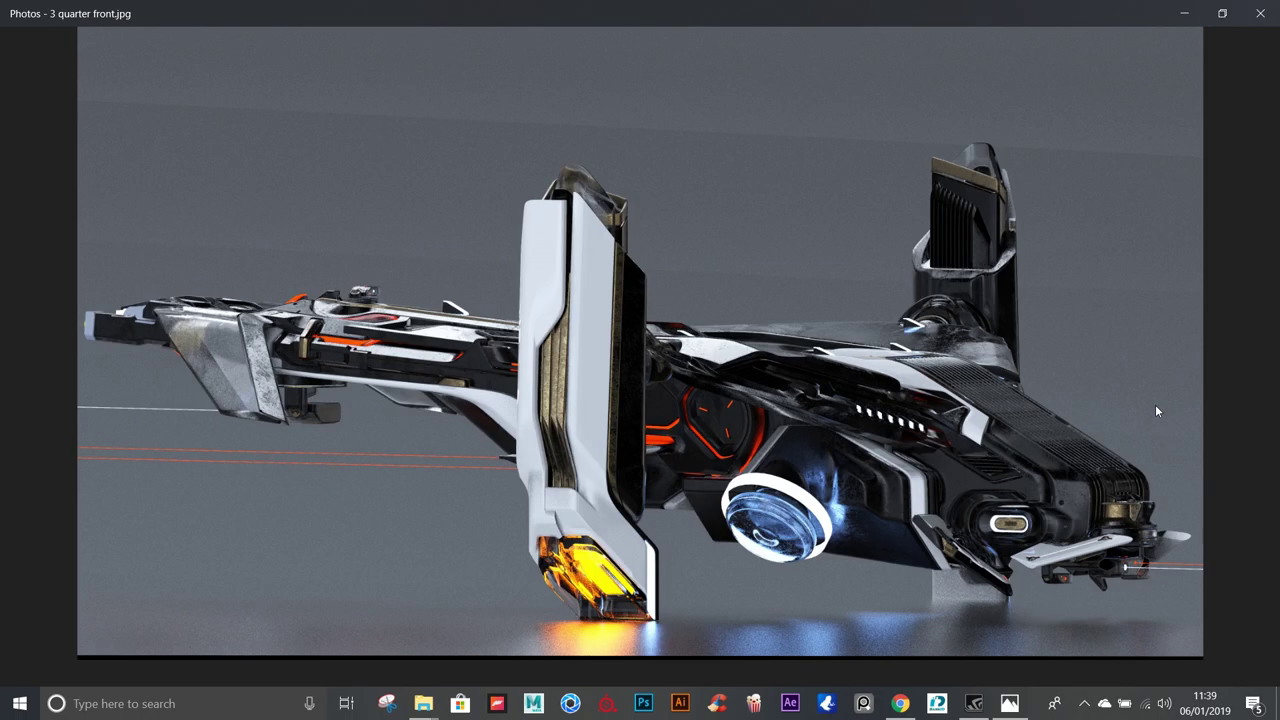
{"action": "key", "text": "Right"}
{"action": "key", "text": "Right"}
{"action": "key", "text": "Right"}
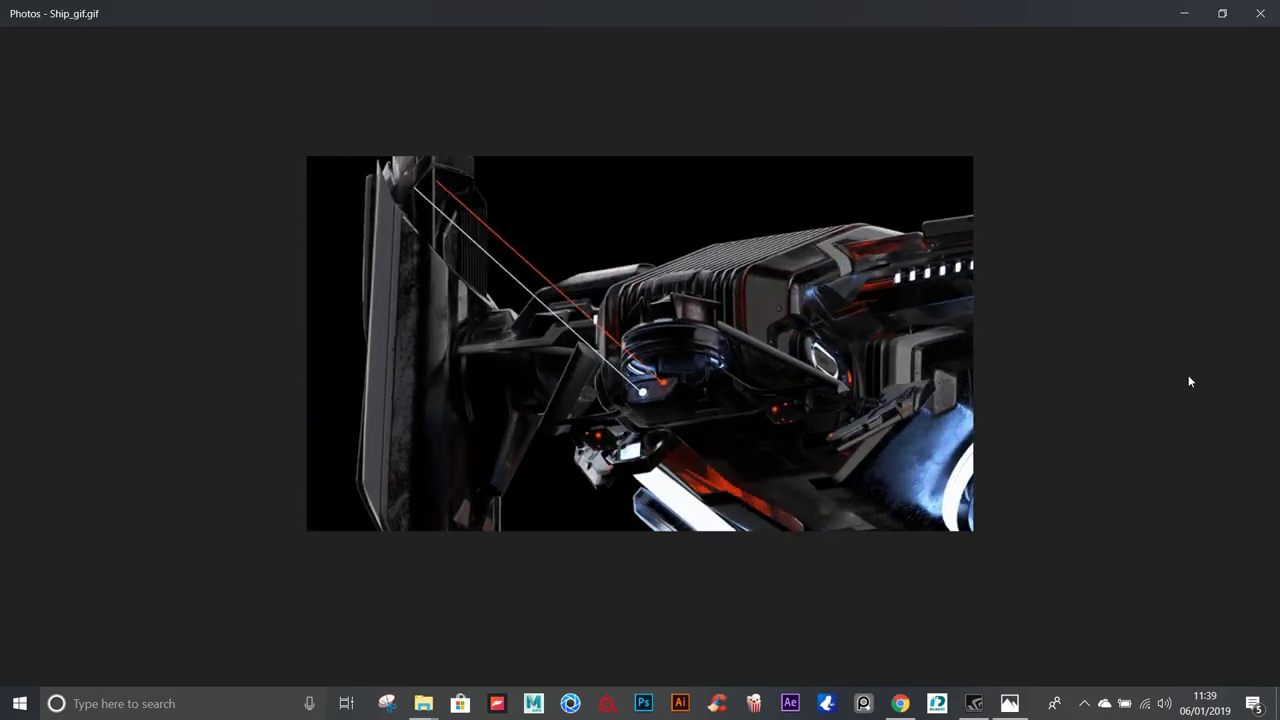
{"action": "key", "text": "Right"}
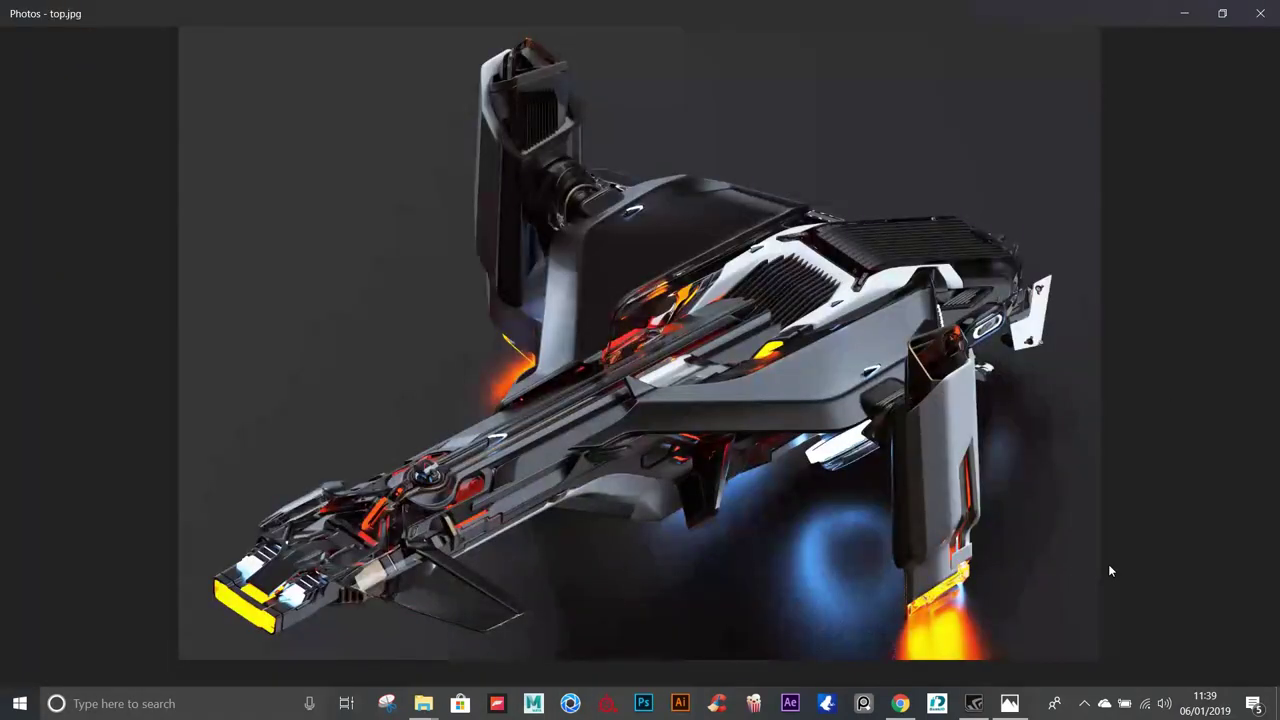
Continue through ship_rear, rear_end, peng peng, polycount, Satin and rear_fix to Midnight.jpg.
{"action": "key", "text": "Right"}
{"action": "key", "text": "Right"}
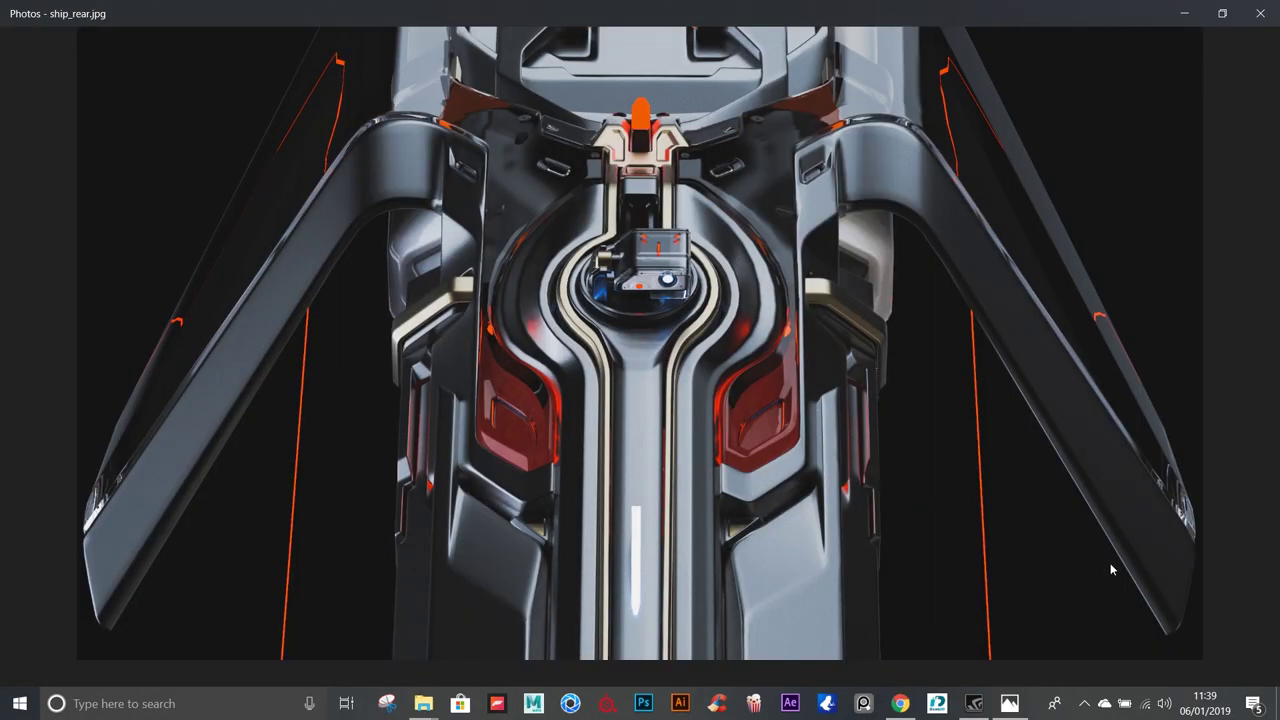
{"action": "key", "text": "Right"}
{"action": "key", "text": "Right"}
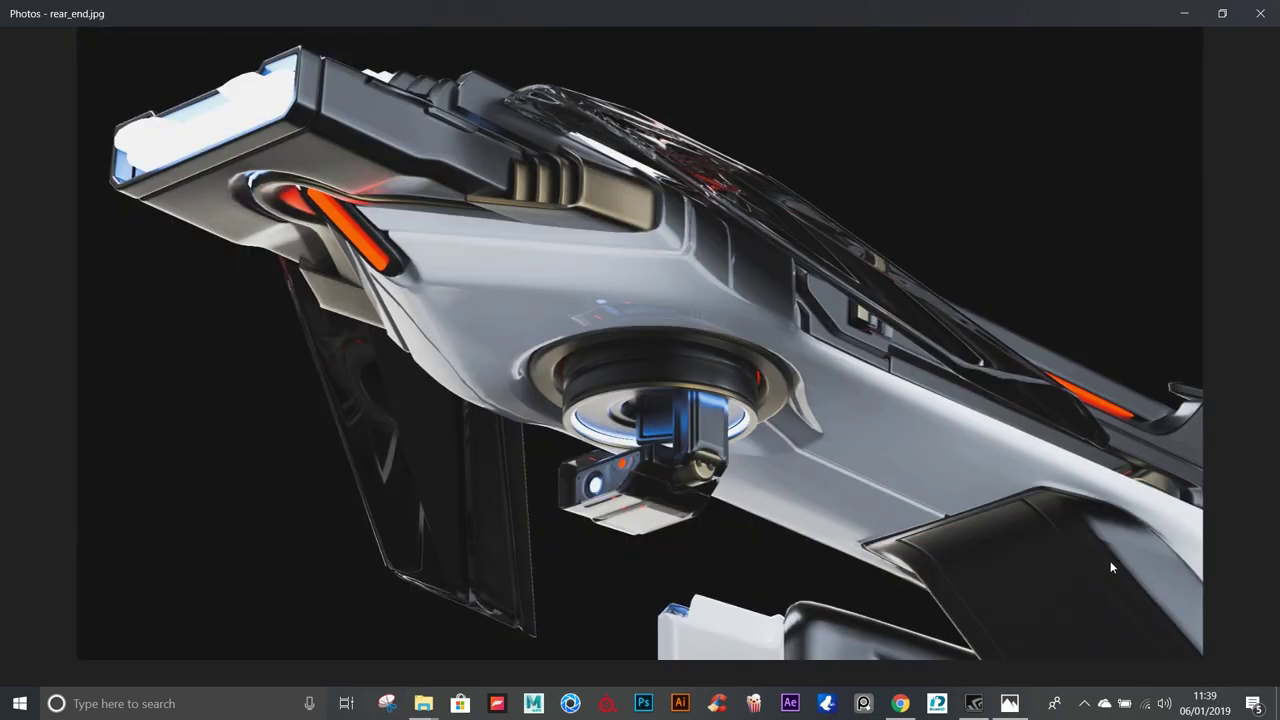
{"action": "key", "text": "Right"}
{"action": "key", "text": "Right"}
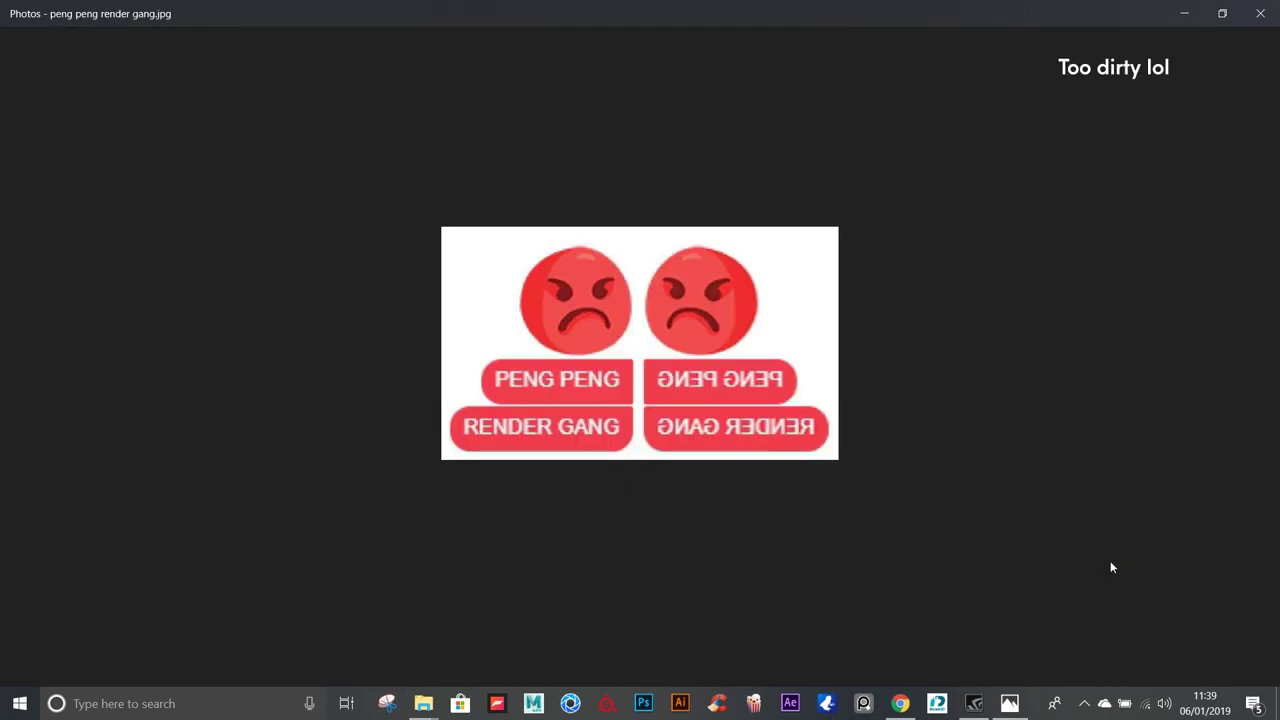
{"action": "key", "text": "Right"}
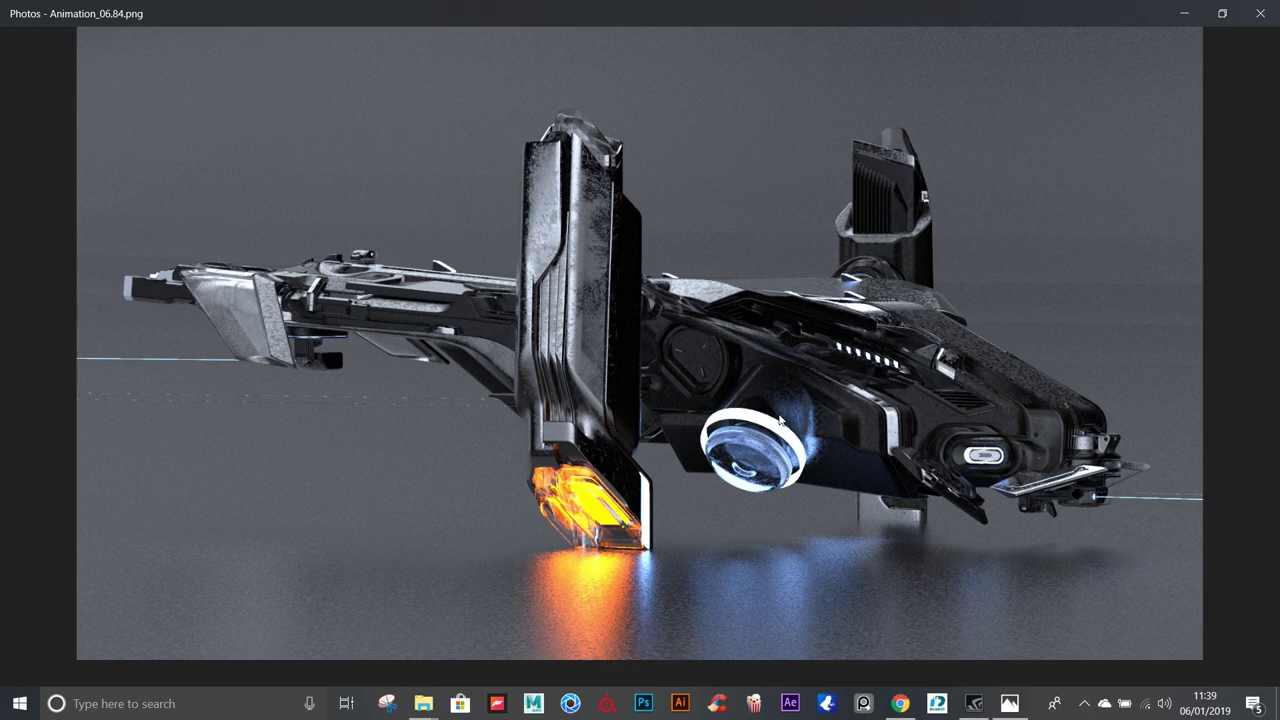
{"action": "key", "text": "Right"}
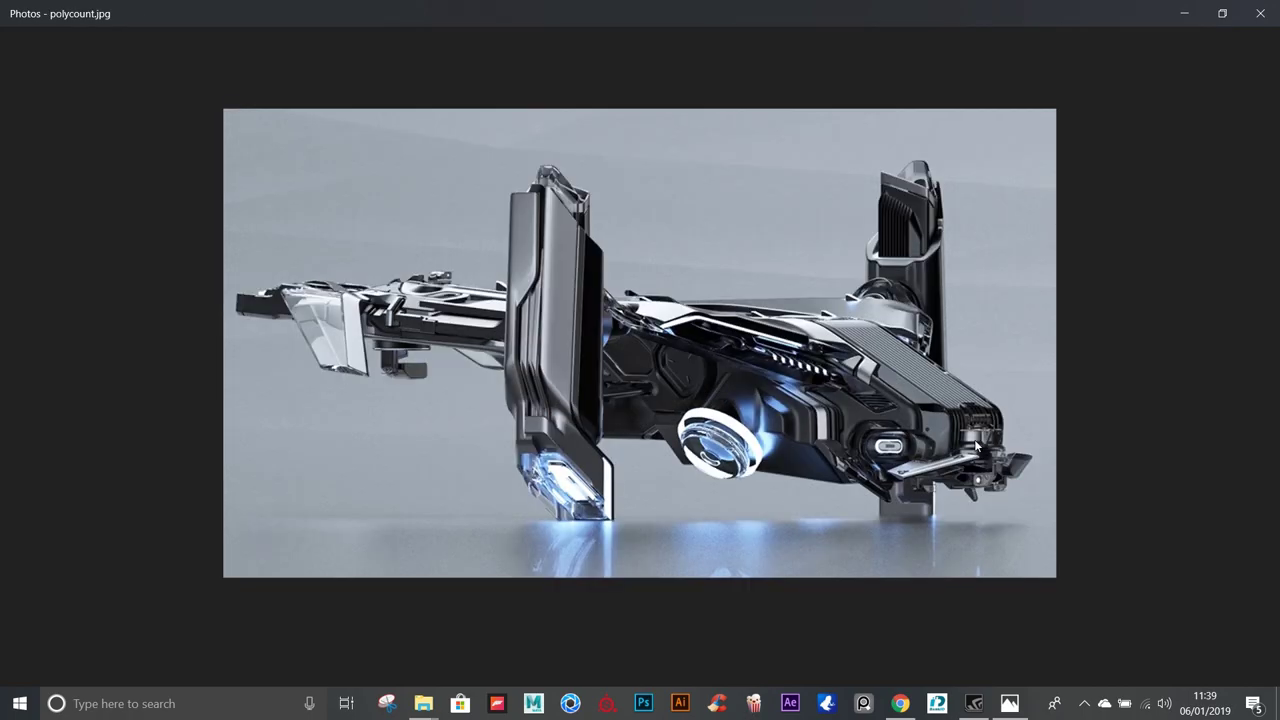
{"action": "key", "text": "Right"}
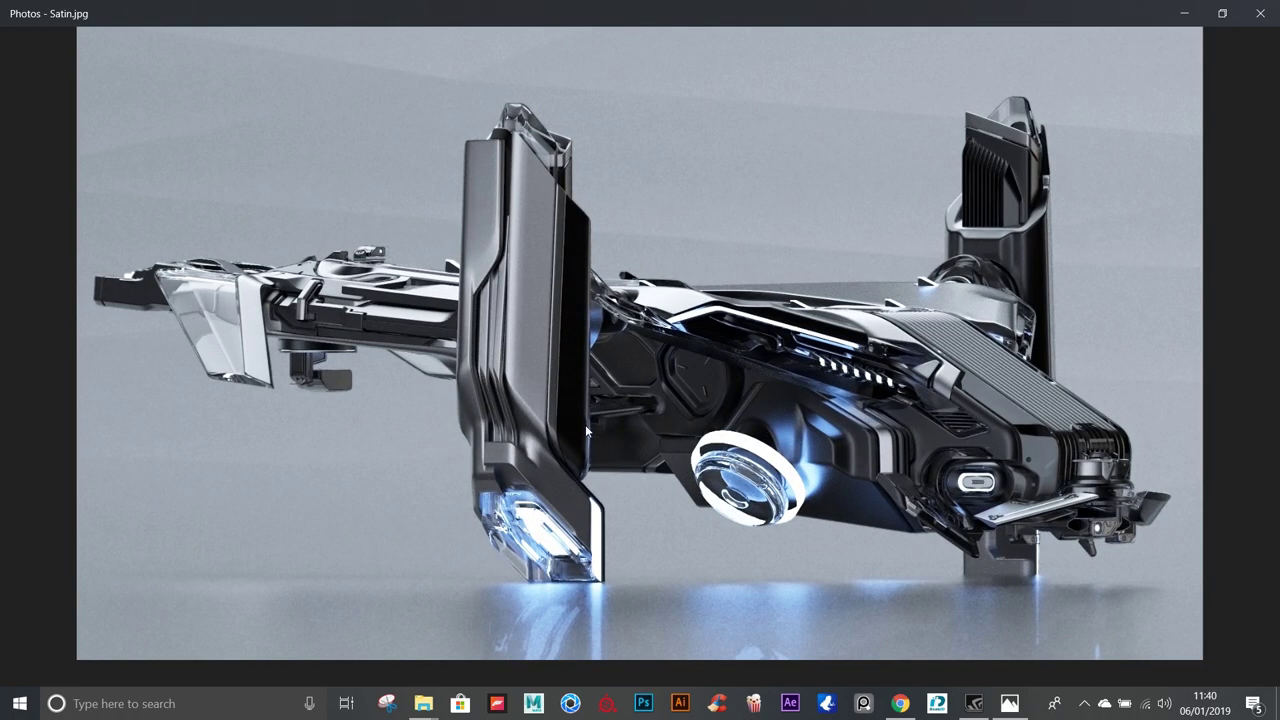
{"action": "key", "text": "Right"}
{"action": "key", "text": "Right"}
{"action": "key", "text": "Right"}
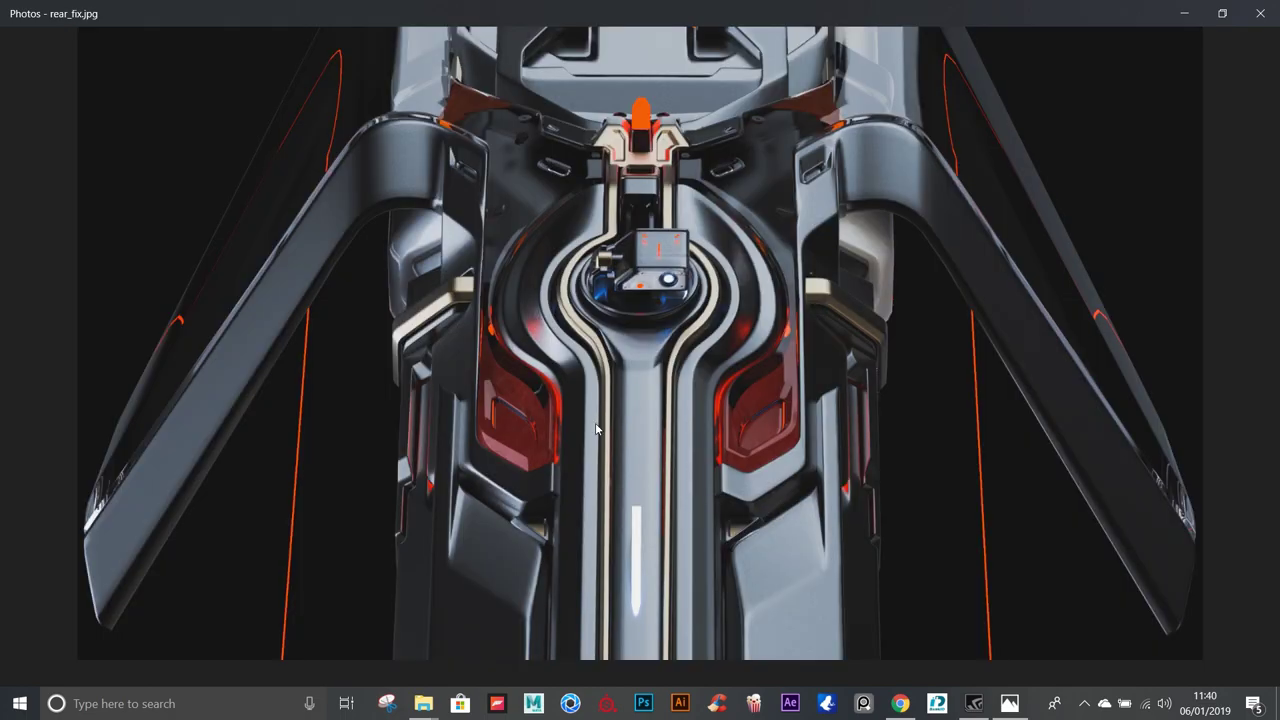
{"action": "key", "text": "Right"}
{"action": "key", "text": "Right"}
{"action": "key", "text": "Right"}
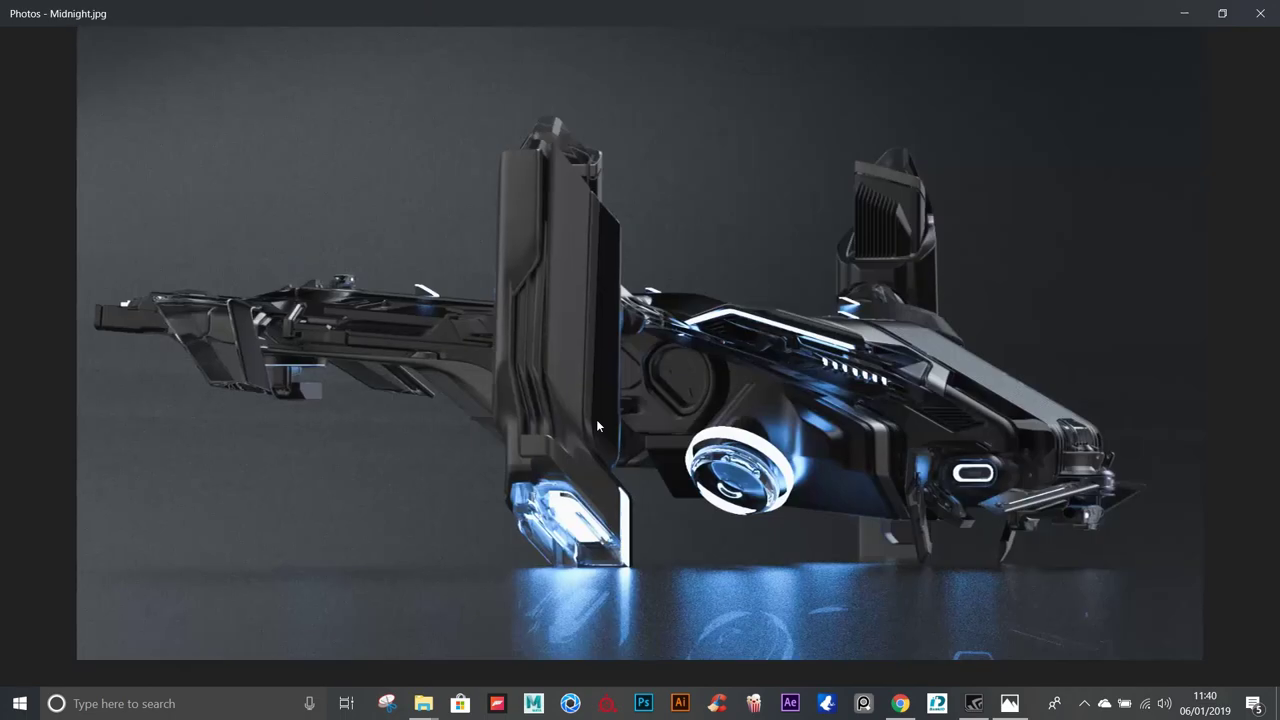
{"action": "key", "text": "Right"}
{"action": "key", "text": "Right"}
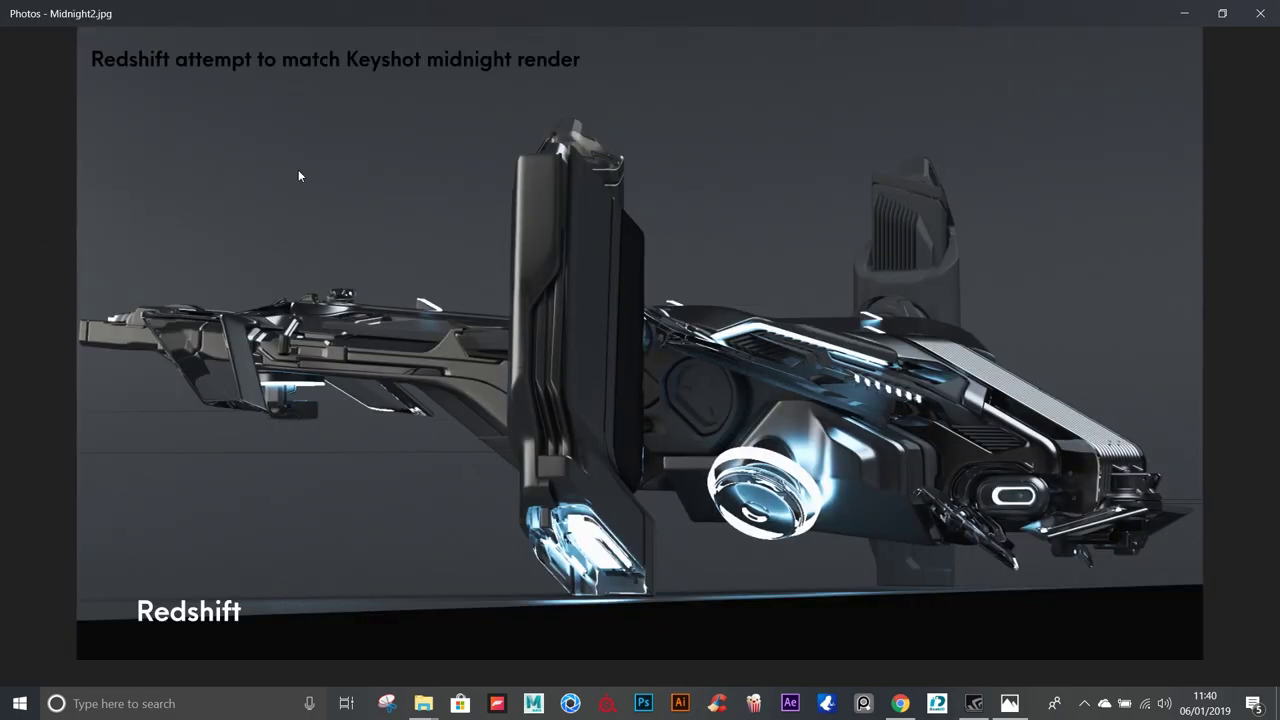
Flip between the Keyshot Midnight.jpg and the Redshift Midnight2.jpg, ending on Midnight.jpg.
{"action": "key", "text": "Left"}
{"action": "key", "text": "Right"}
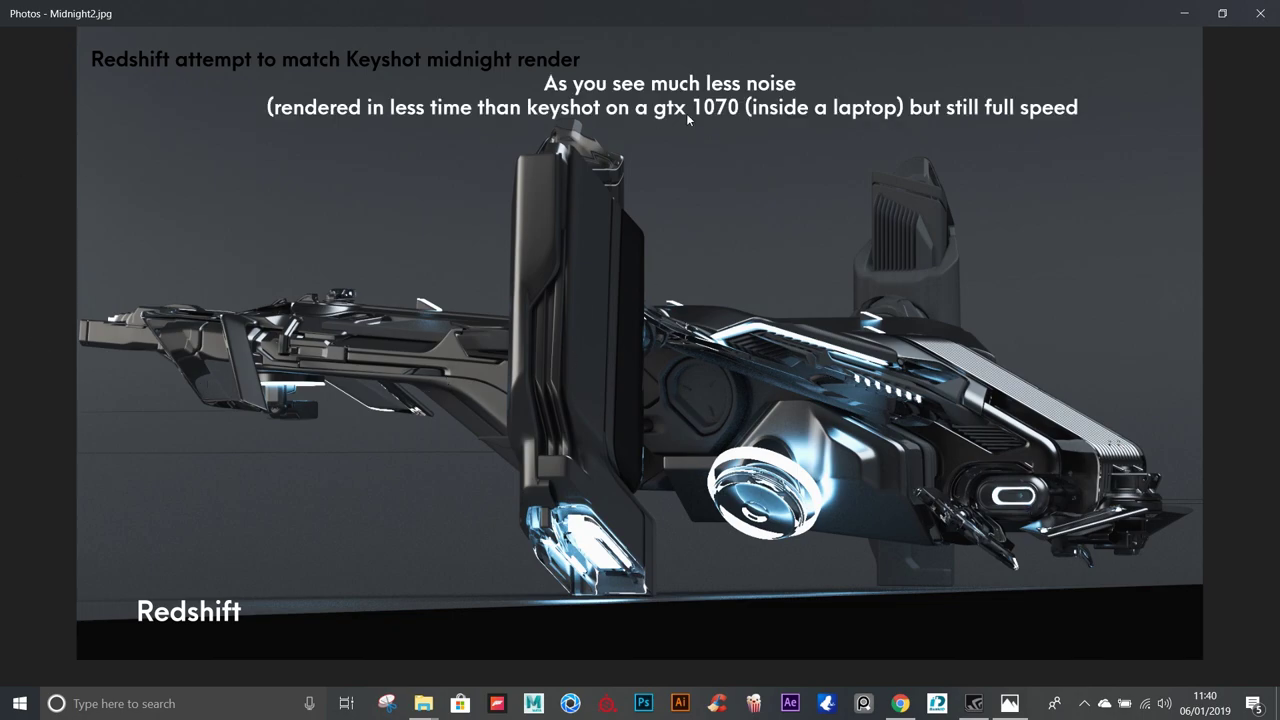
{"action": "key", "text": "Left"}
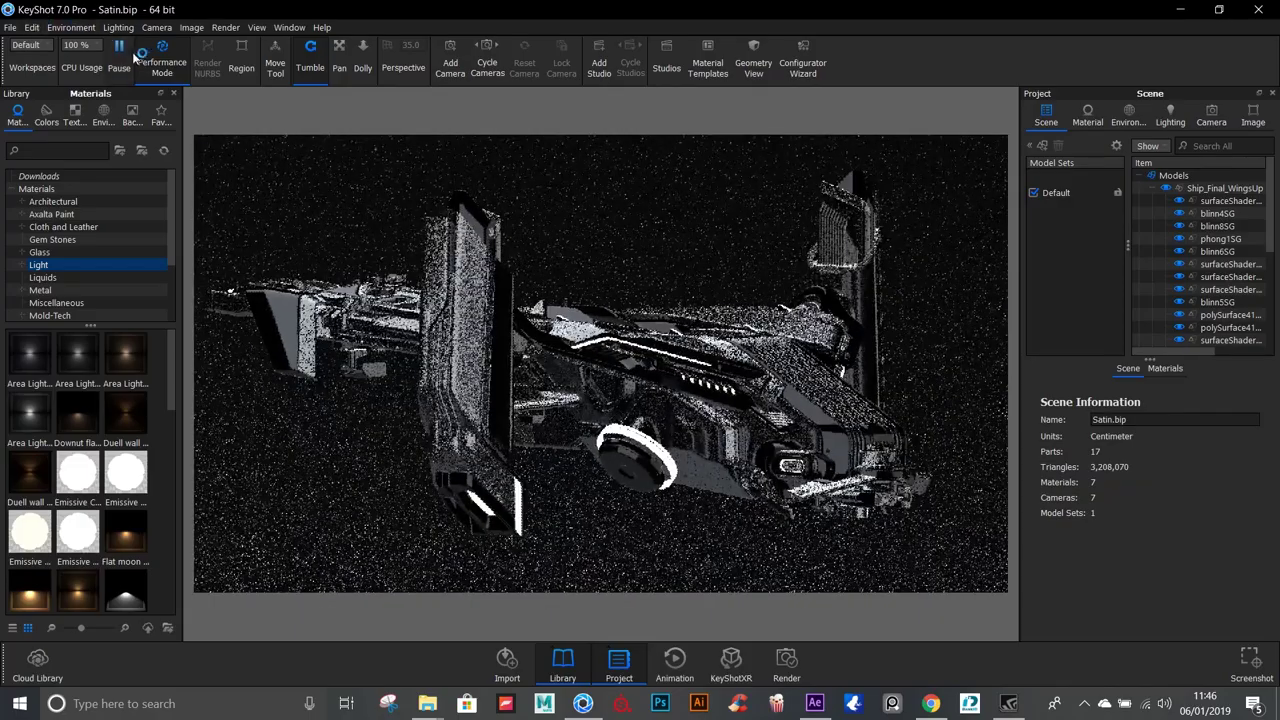
Turn off Performance Mode and orbit the ship to a near head-on view.
{"action": "left_click", "coordinate": [164, 62]}
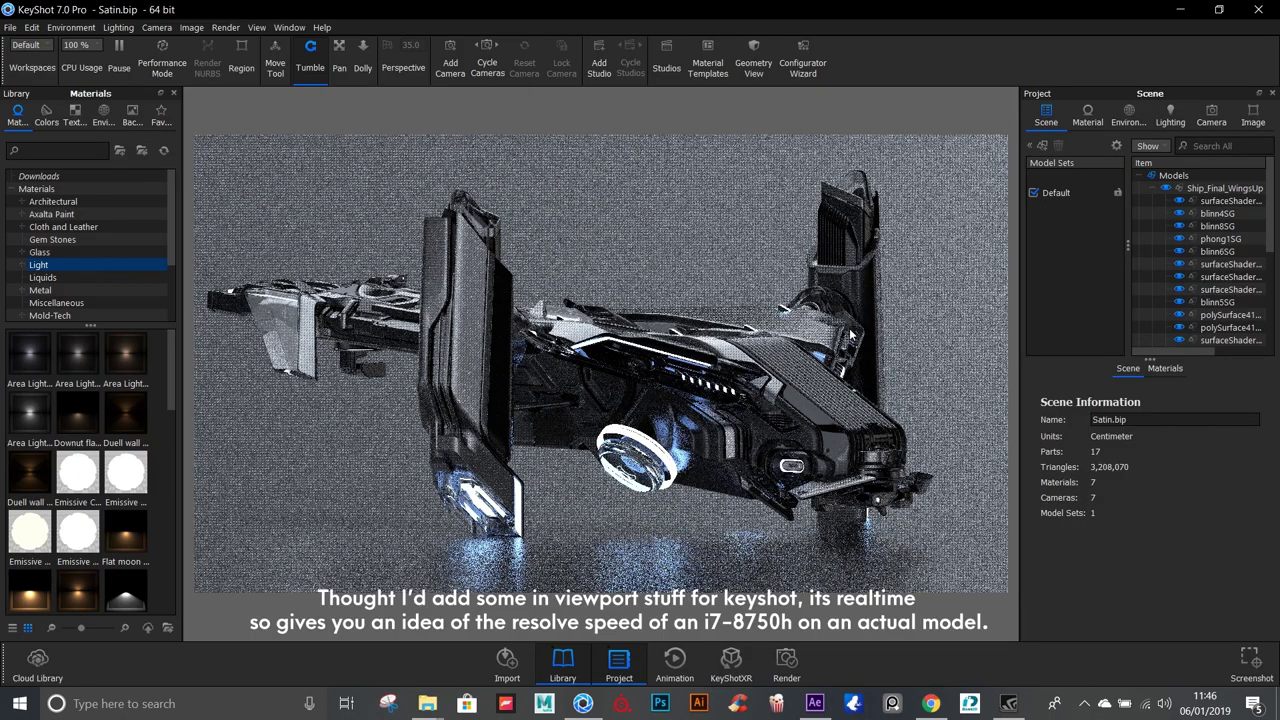
{"action": "left_click_drag", "start_coordinate": [818, 494], "coordinate": [640, 490]}
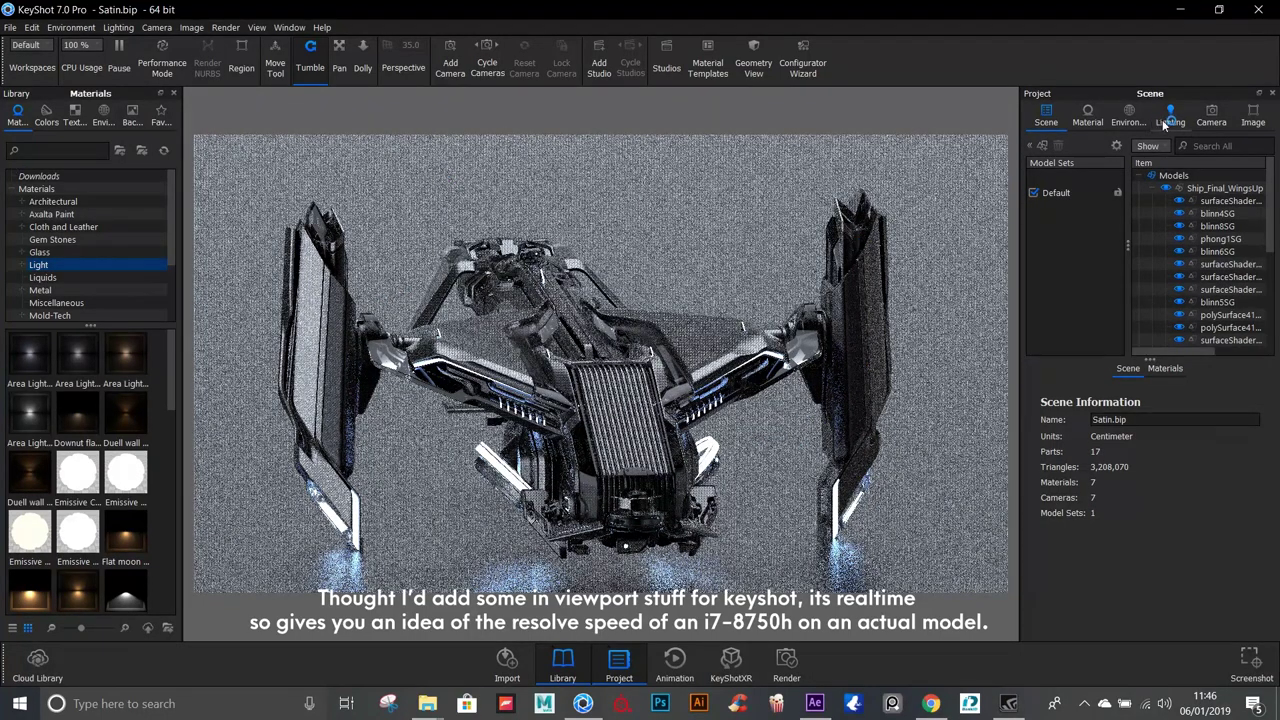
Confirm the Interior lighting preset, zoom into the hull from an angled side view, and return to Environment.
{"action": "left_click", "coordinate": [1128, 114]}
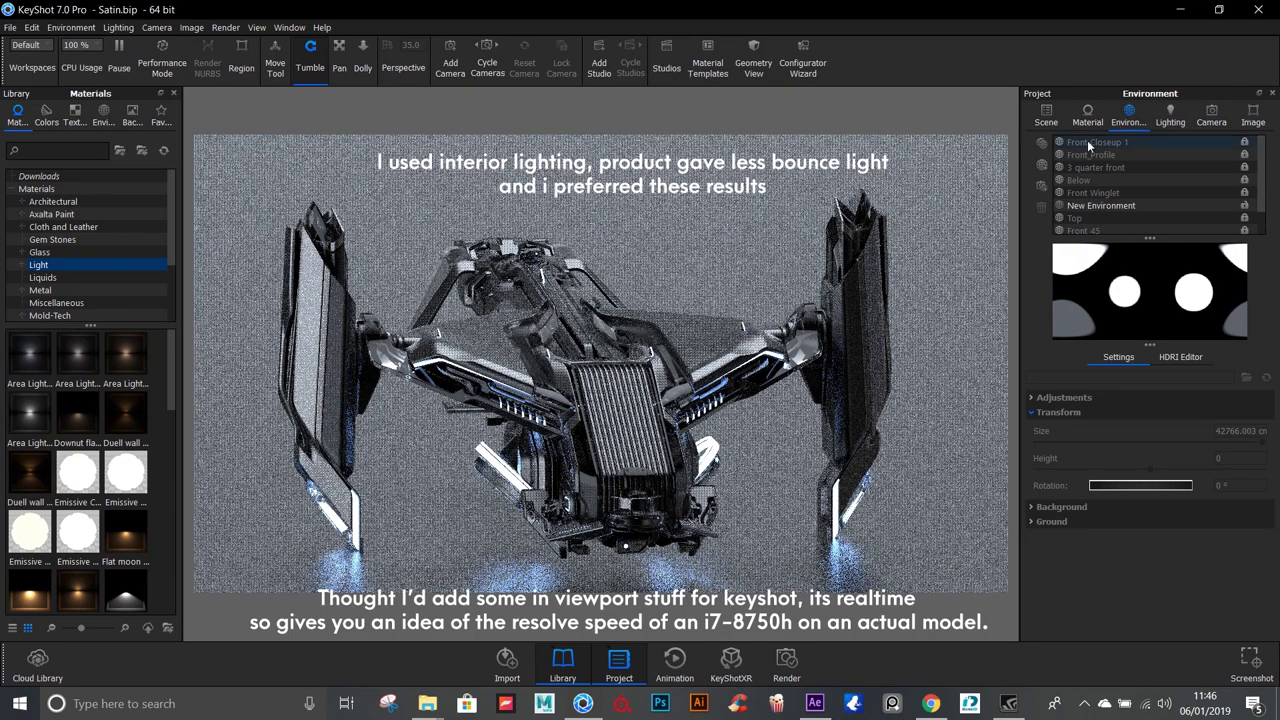
{"action": "left_click", "coordinate": [1180, 118]}
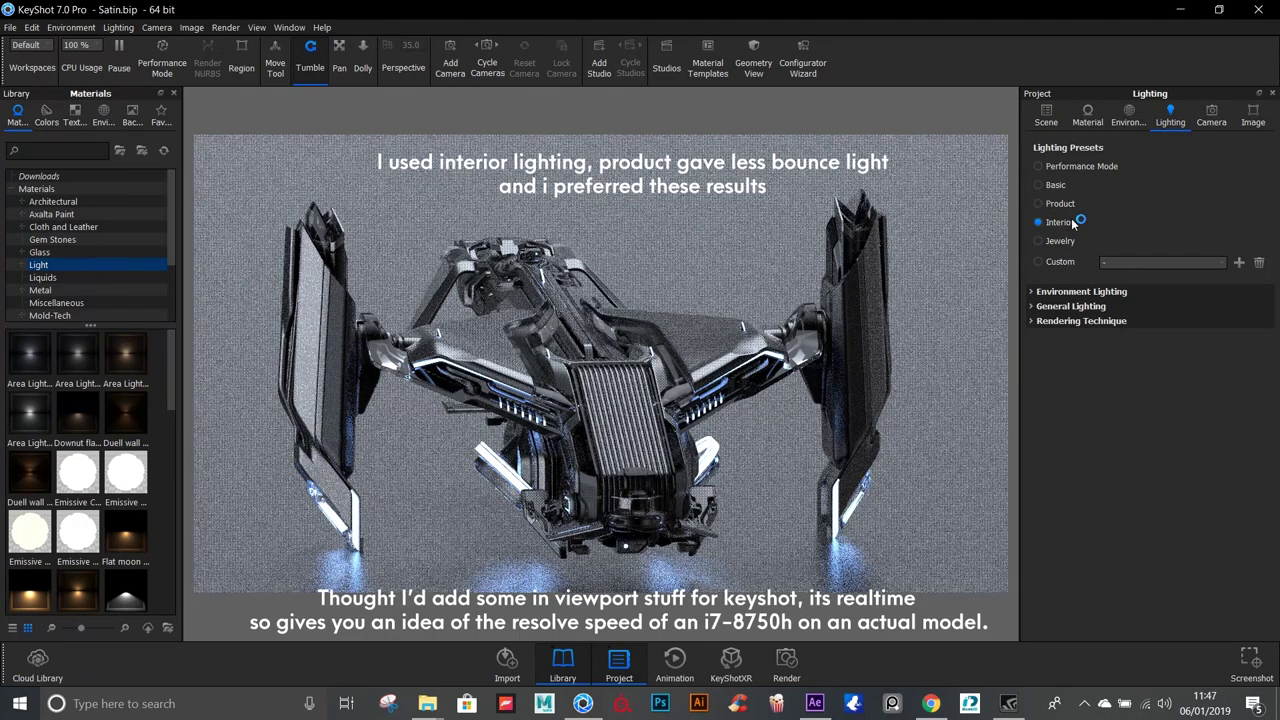
{"action": "mouse_move", "coordinate": [843, 357]}
{"action": "left_mouse_down"}
{"action": "mouse_move", "coordinate": [646, 370]}
{"action": "mouse_move", "coordinate": [745, 330]}
{"action": "left_mouse_up"}
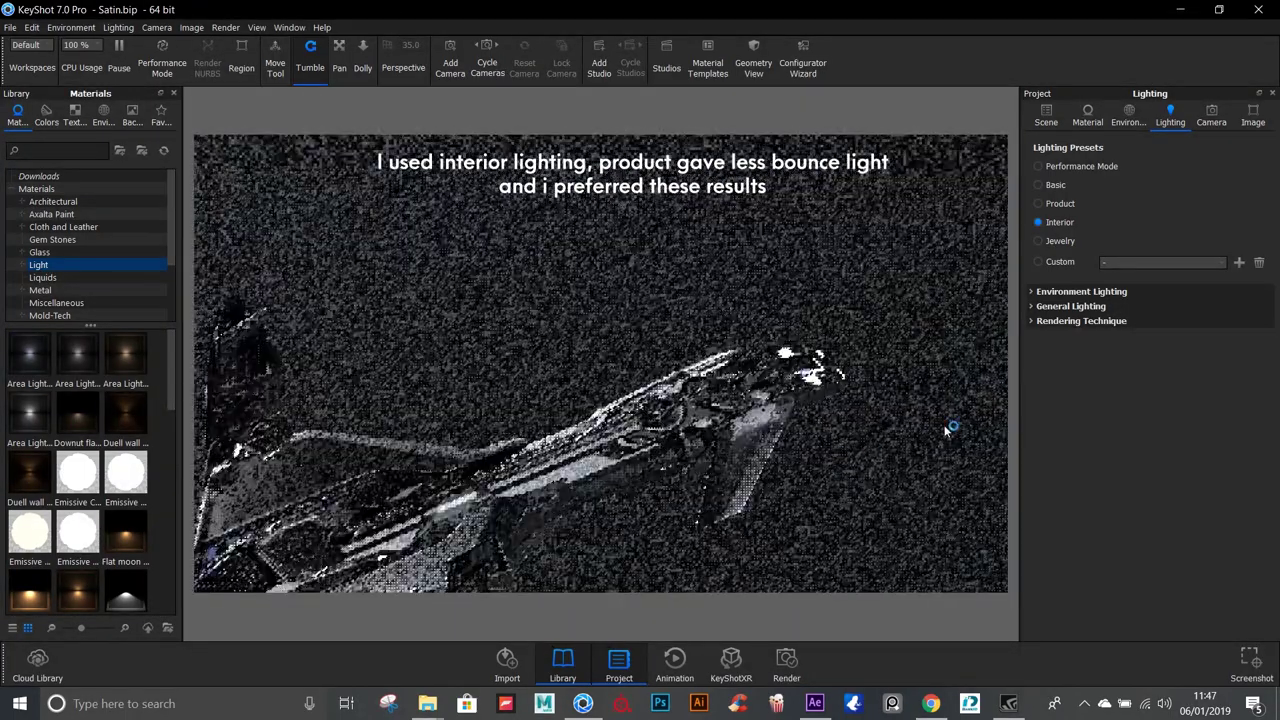
{"action": "scroll", "coordinate": [745, 330], "scroll_direction": "up", "scroll_amount": 4}
{"action": "scroll", "coordinate": [742, 320], "scroll_direction": "up", "scroll_amount": 3}
{"action": "scroll", "coordinate": [737, 306], "scroll_direction": "up", "scroll_amount": 3}
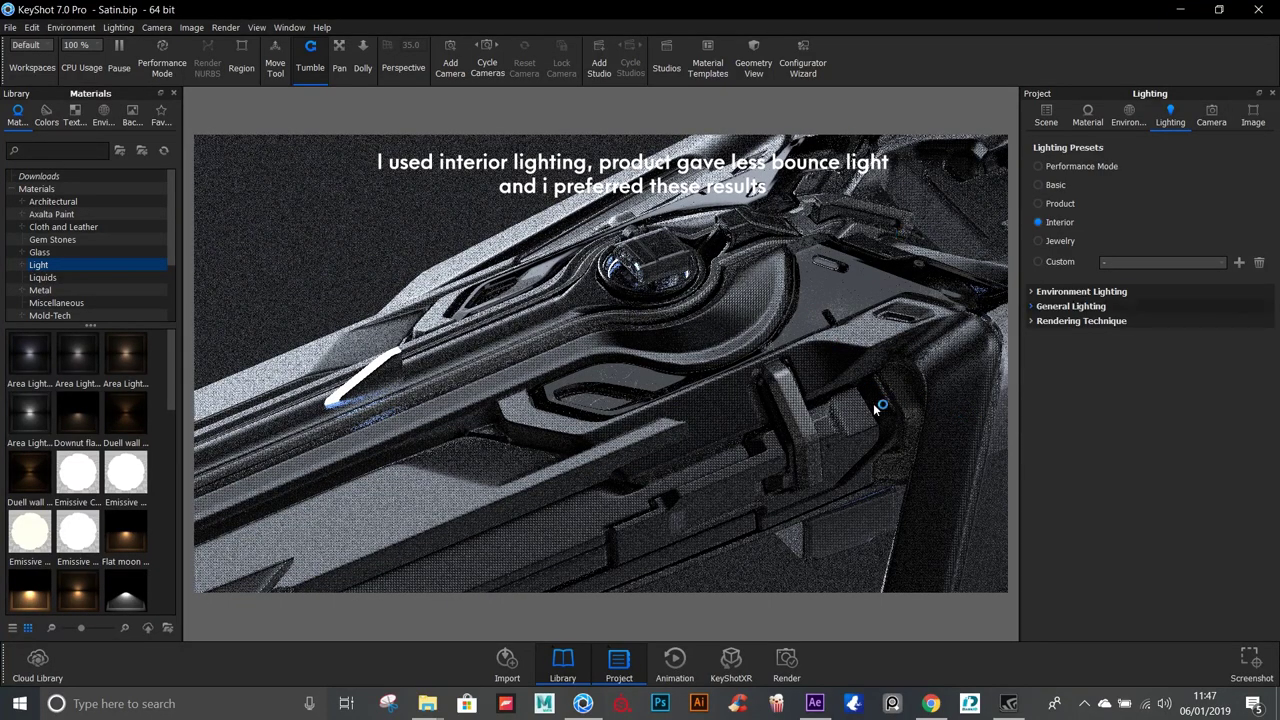
{"action": "left_click", "coordinate": [1128, 113]}
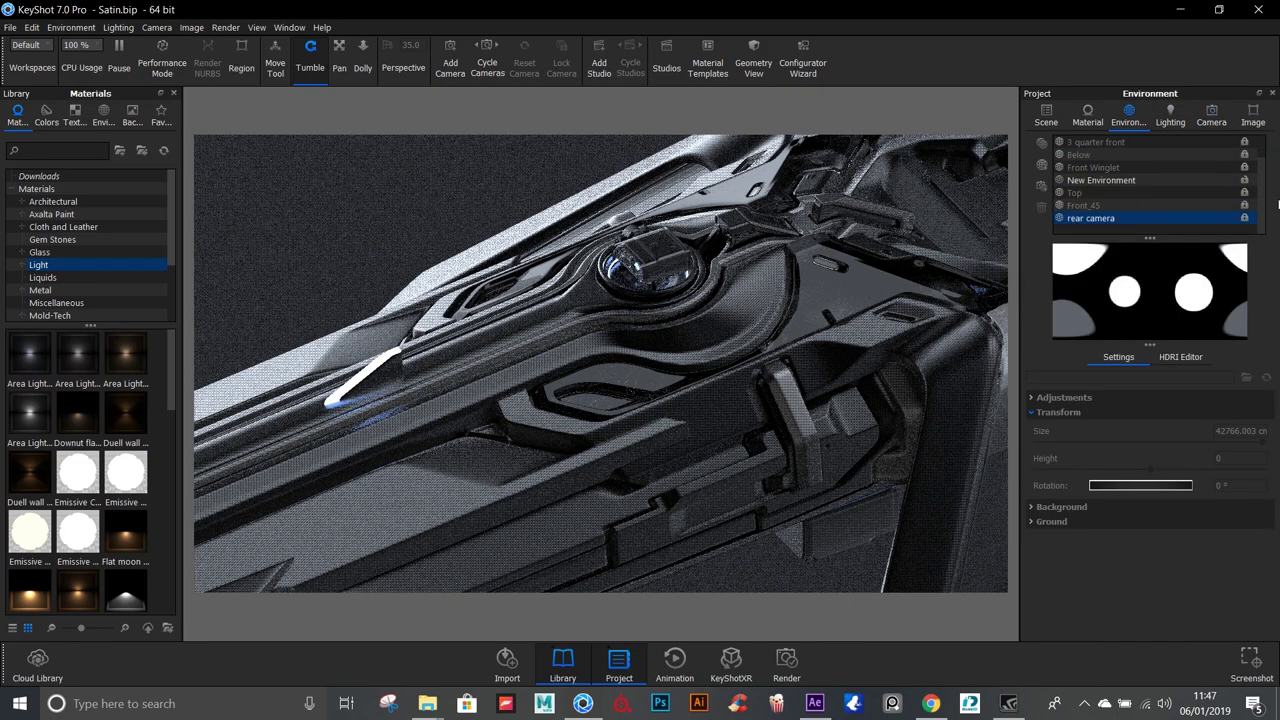
Orbit out, then switch to the Front Closeup 1 camera and its matching lighting environment.
{"action": "scroll", "coordinate": [1152, 225], "scroll_direction": "up", "scroll_amount": 2}
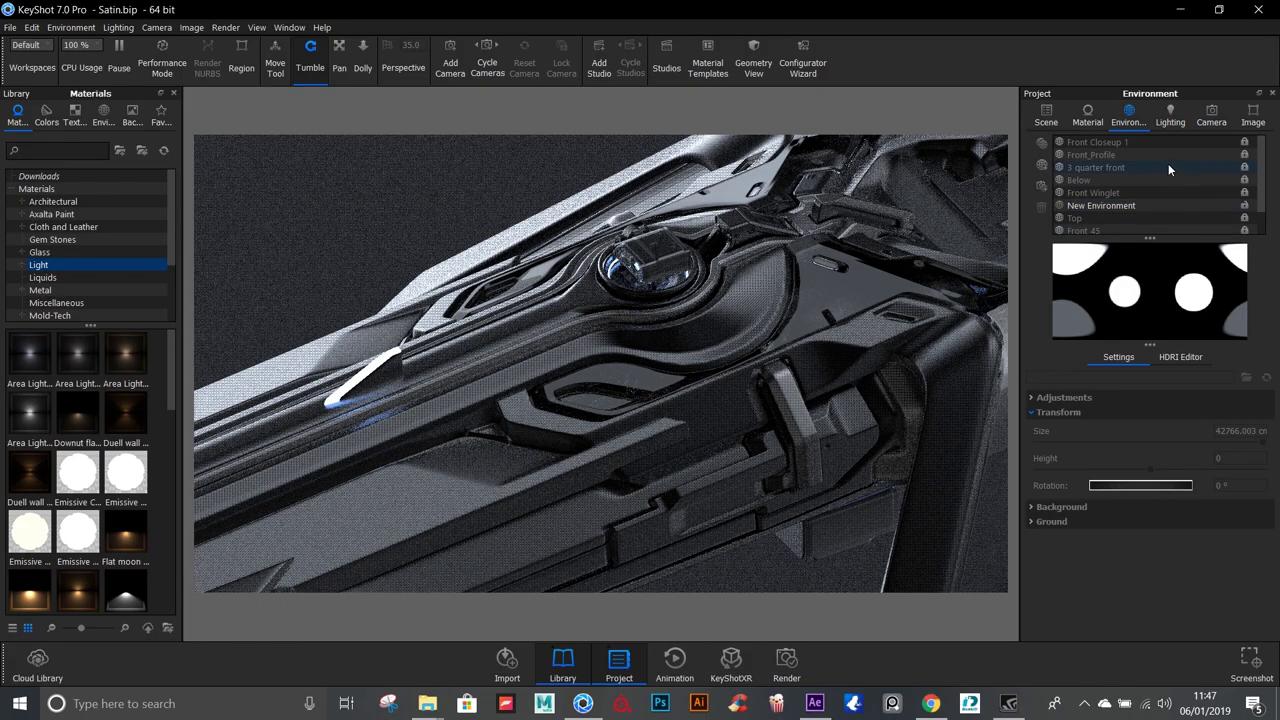
{"action": "mouse_move", "coordinate": [713, 405]}
{"action": "left_mouse_down"}
{"action": "mouse_move", "coordinate": [590, 425]}
{"action": "mouse_move", "coordinate": [898, 283]}
{"action": "mouse_move", "coordinate": [773, 391]}
{"action": "mouse_move", "coordinate": [860, 288]}
{"action": "mouse_move", "coordinate": [688, 340]}
{"action": "mouse_move", "coordinate": [620, 340]}
{"action": "left_mouse_up"}
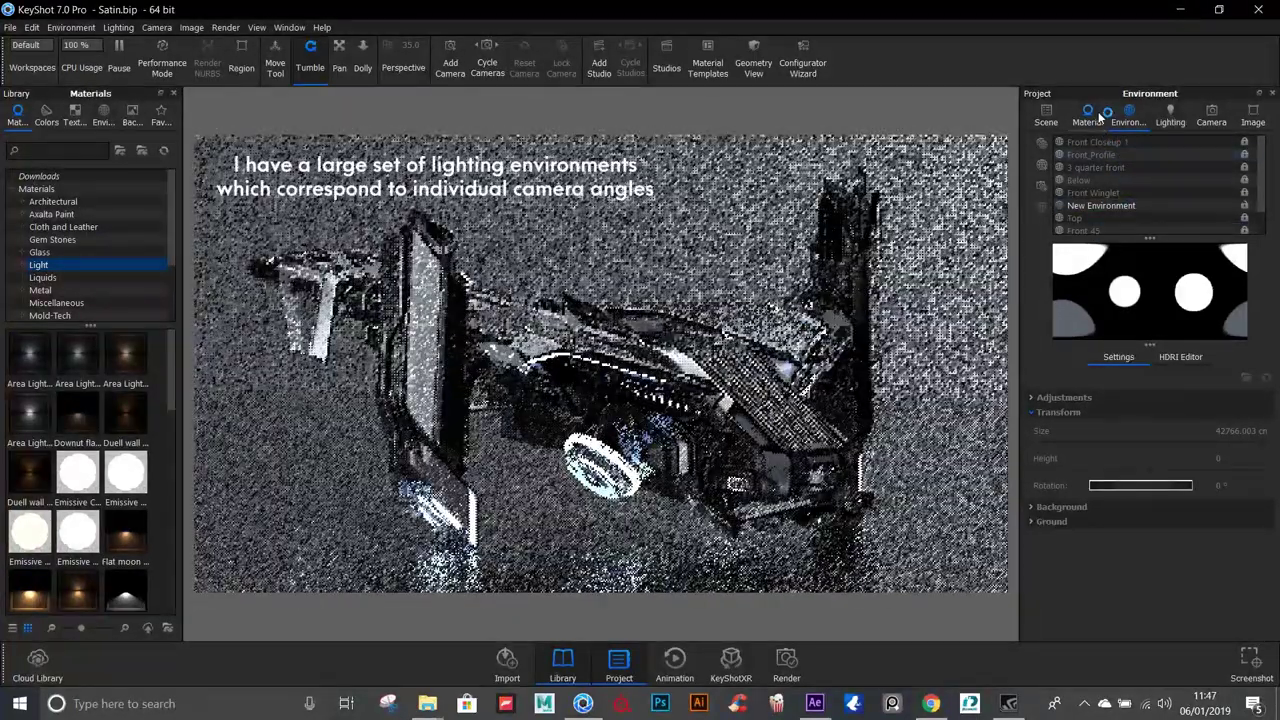
{"action": "left_click", "coordinate": [1199, 125]}
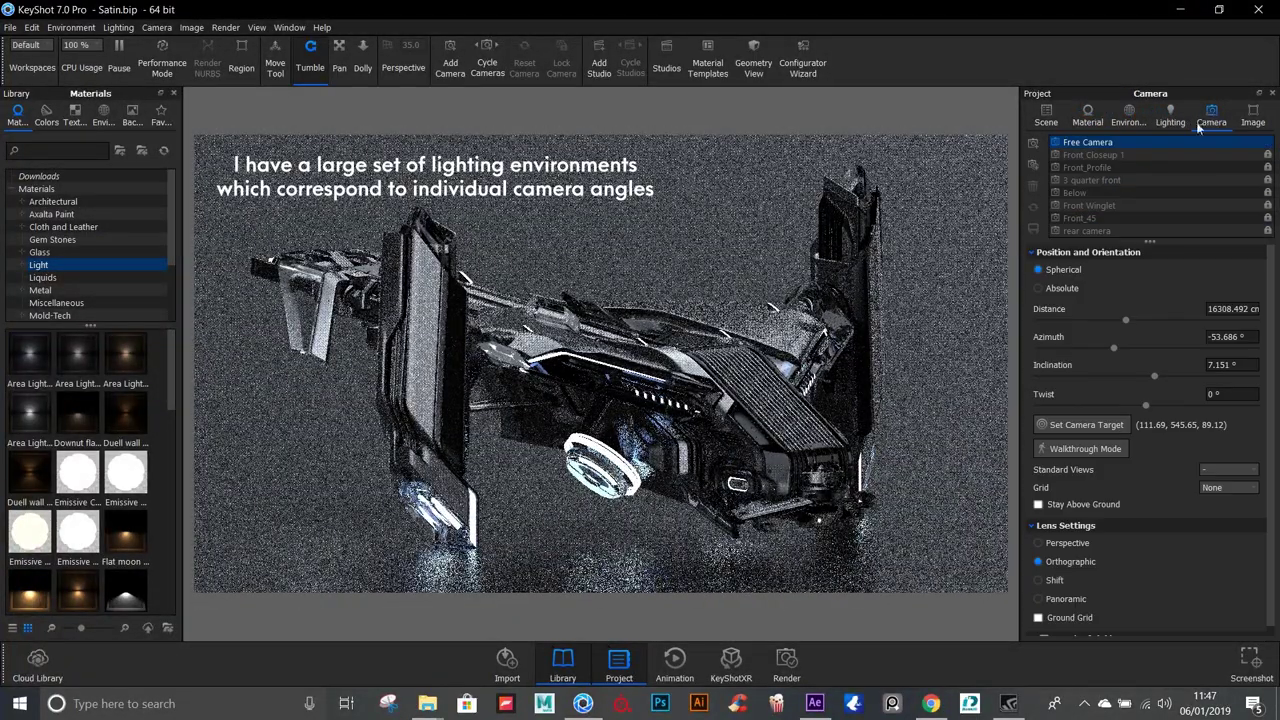
{"action": "left_click", "coordinate": [1095, 155]}
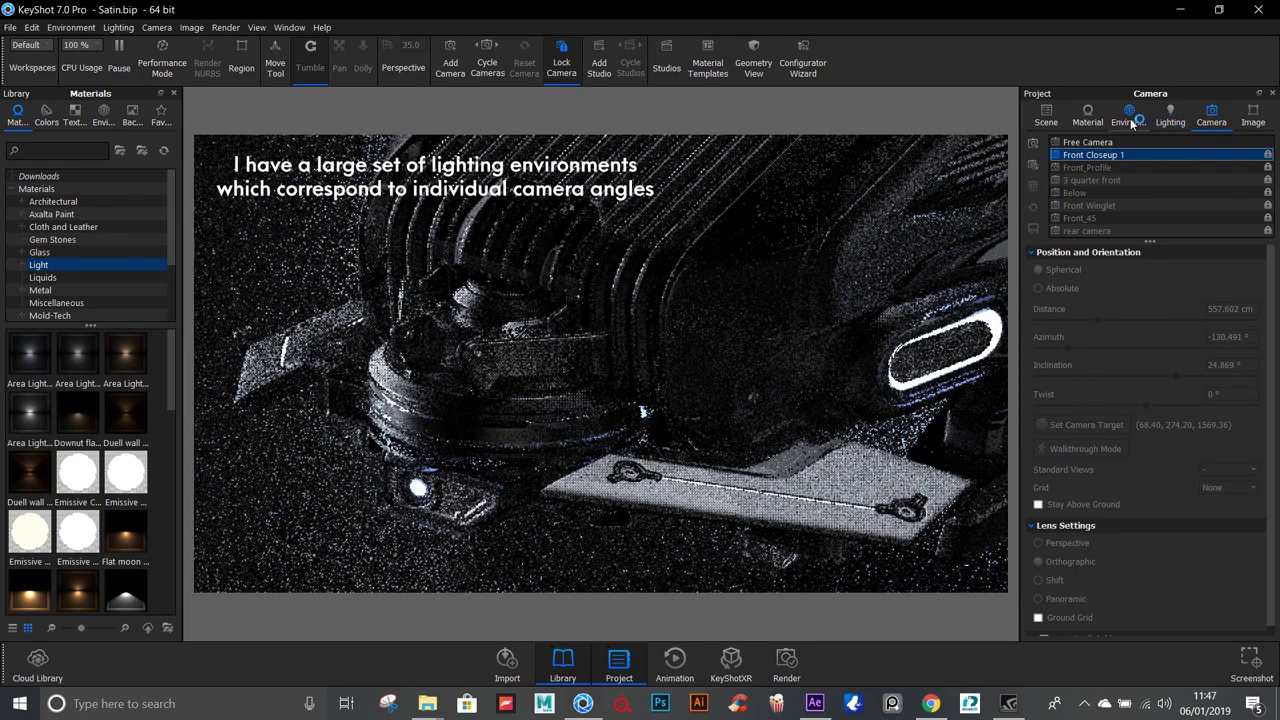
{"action": "left_click", "coordinate": [1131, 122]}
{"action": "left_click", "coordinate": [1102, 142]}
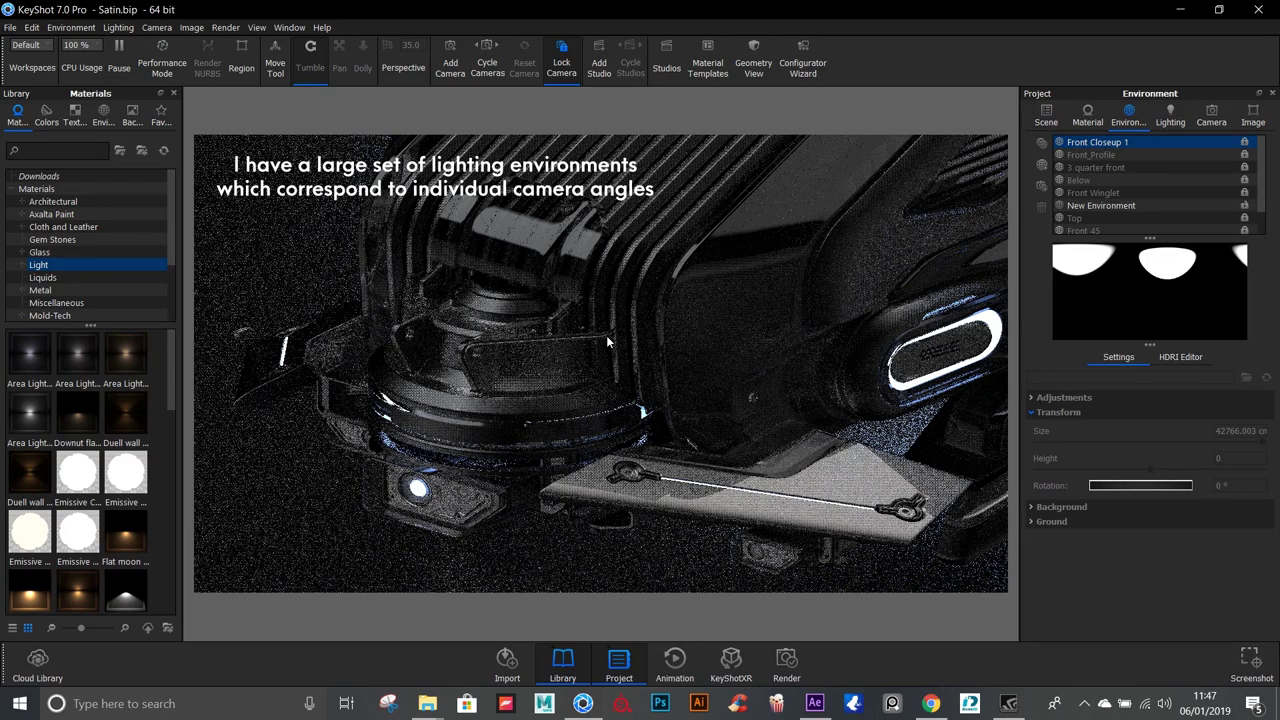
Unlock the Front Closeup 1 camera in its camera settings.
{"action": "right_click", "coordinate": [610, 366]}
{"action": "left_click", "coordinate": [1211, 143]}
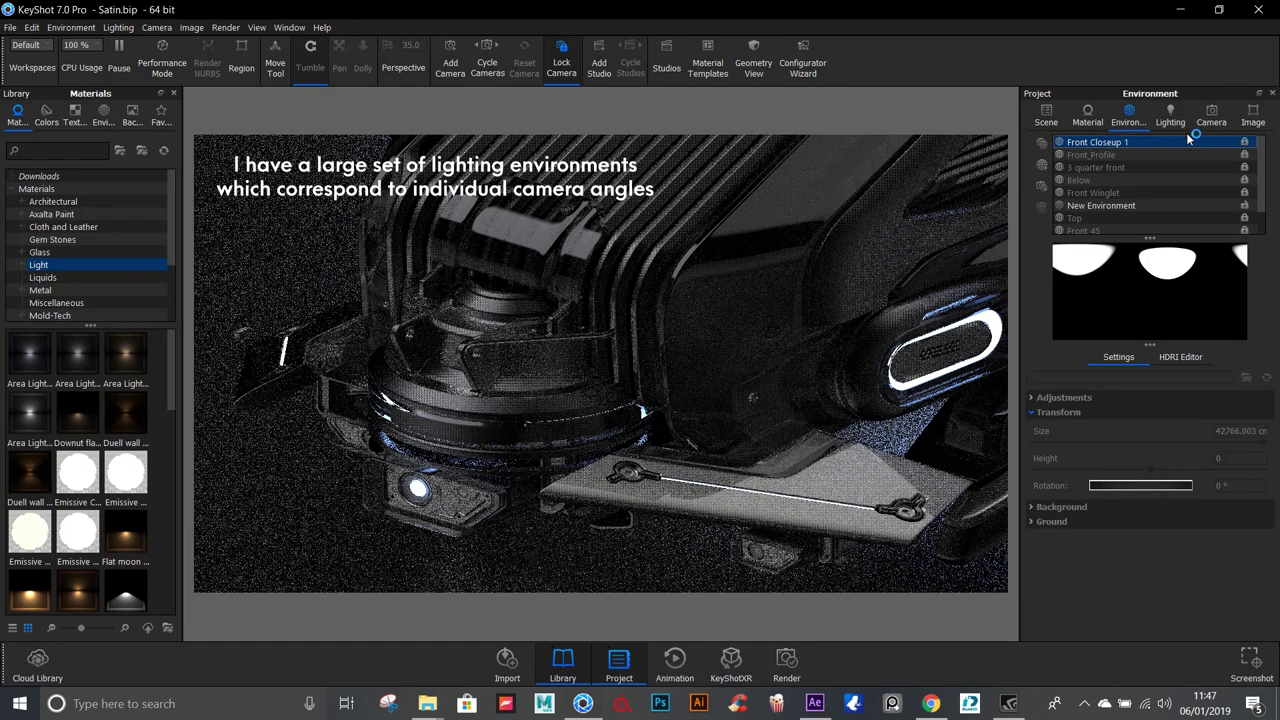
{"action": "left_click", "coordinate": [1211, 112]}
{"action": "left_click", "coordinate": [1267, 156]}
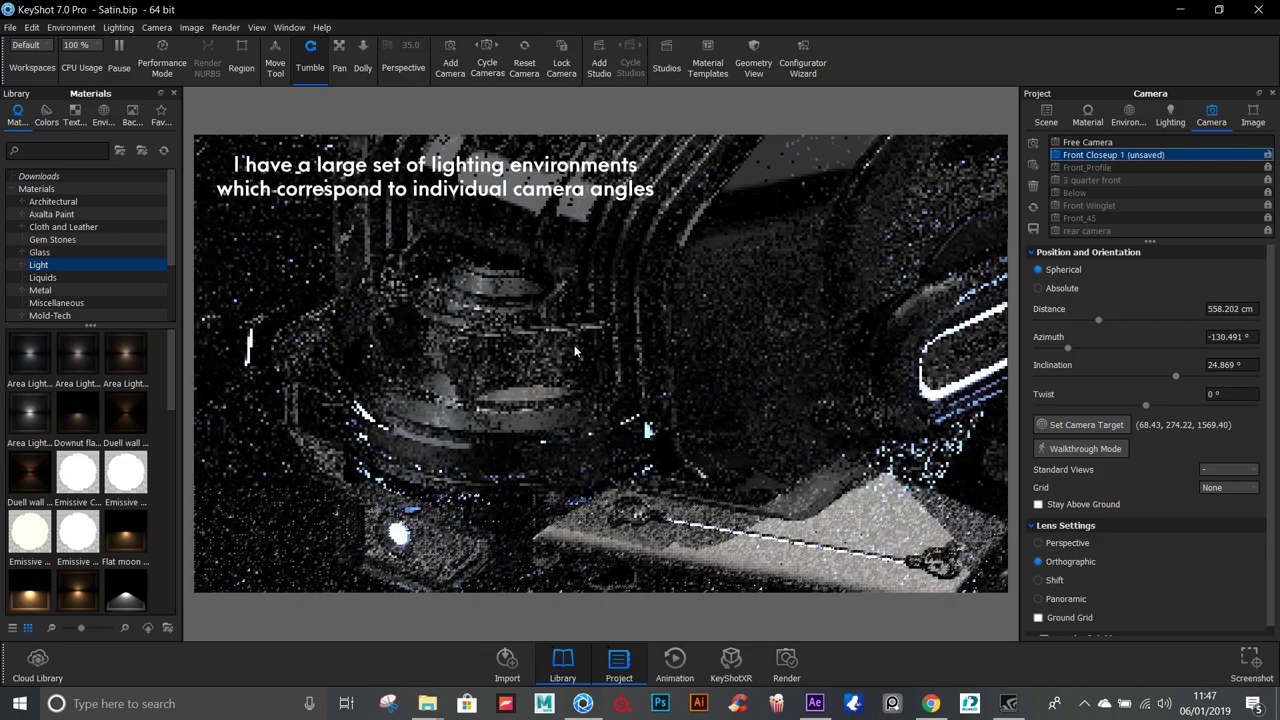
{"action": "scroll", "coordinate": [575, 350], "scroll_direction": "down", "scroll_amount": 3}
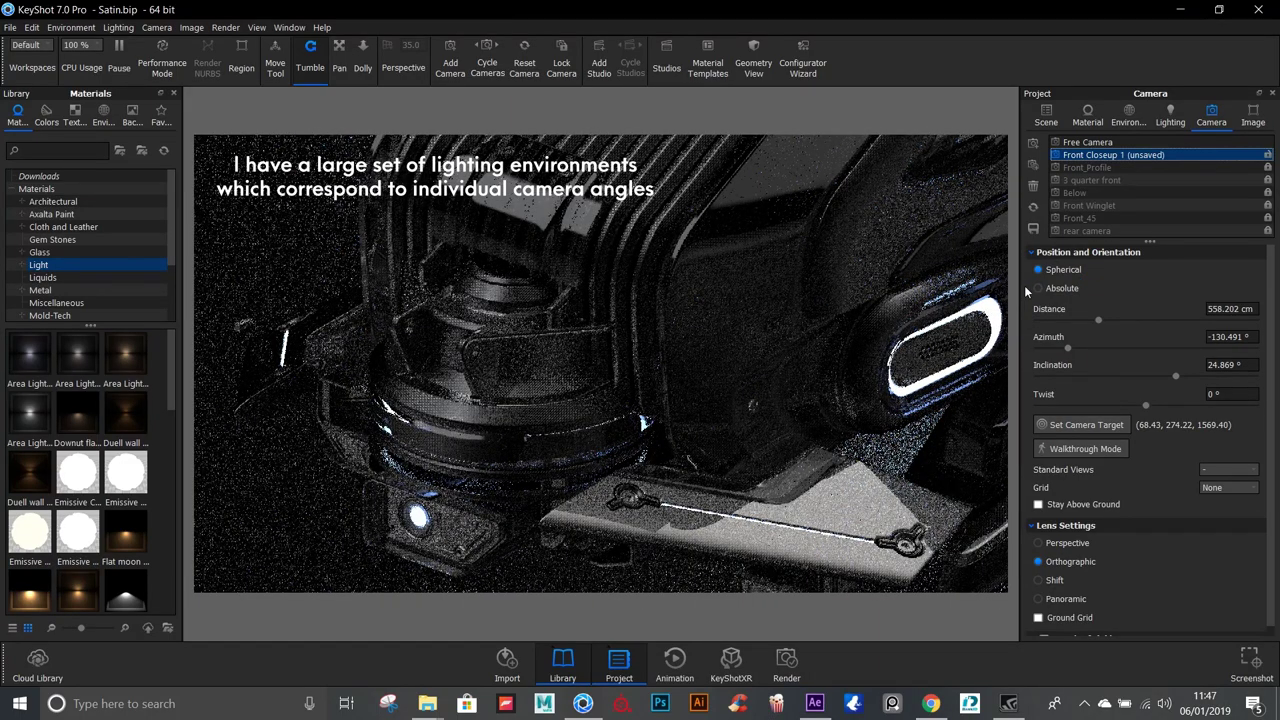
Apply the Front_Profile environment and camera, keeping CPU usage at 100%.
{"action": "left_click", "coordinate": [1129, 118]}
{"action": "left_click", "coordinate": [1108, 156]}
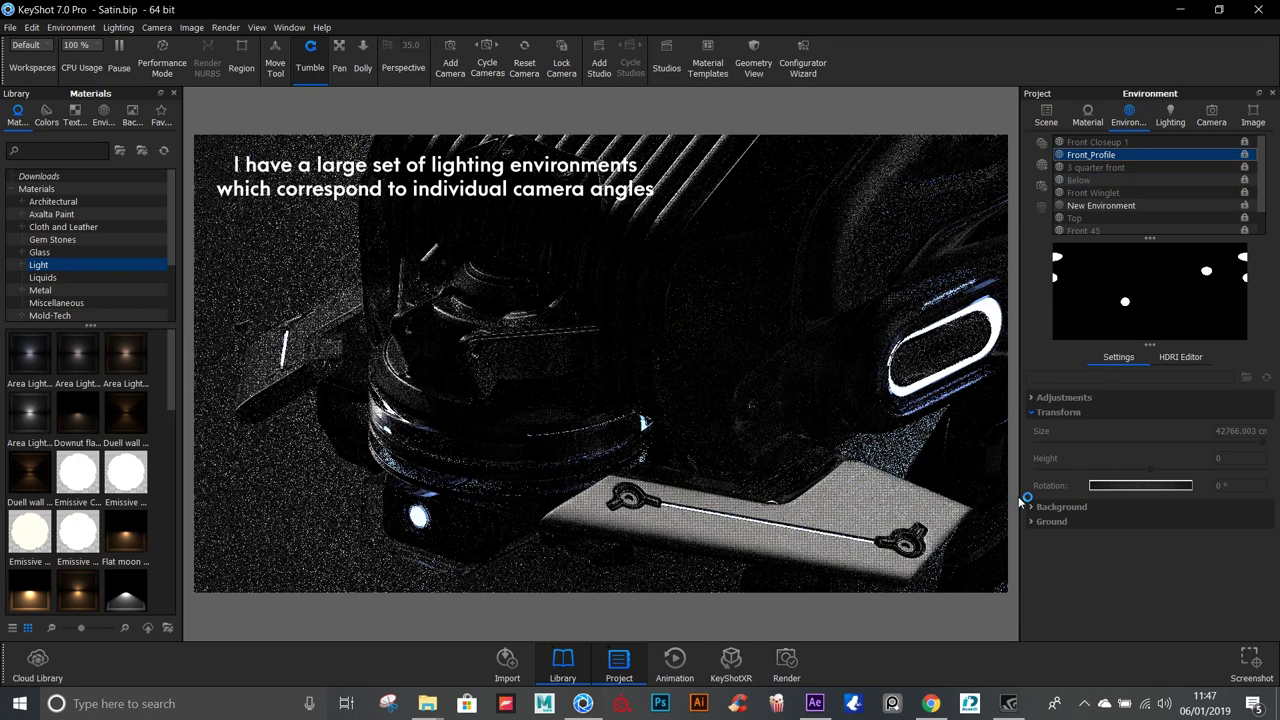
{"action": "left_click", "coordinate": [89, 46]}
{"action": "left_click", "coordinate": [89, 46]}
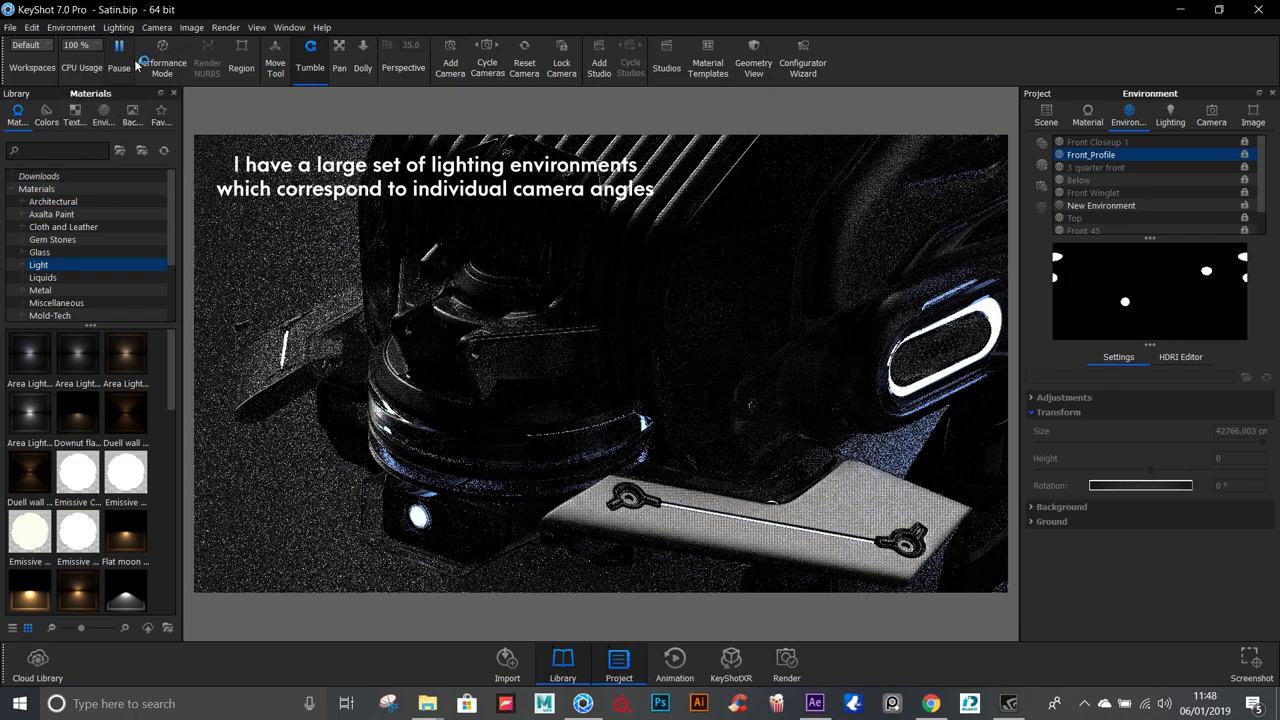
{"action": "left_click", "coordinate": [1172, 118]}
{"action": "left_click", "coordinate": [1211, 115]}
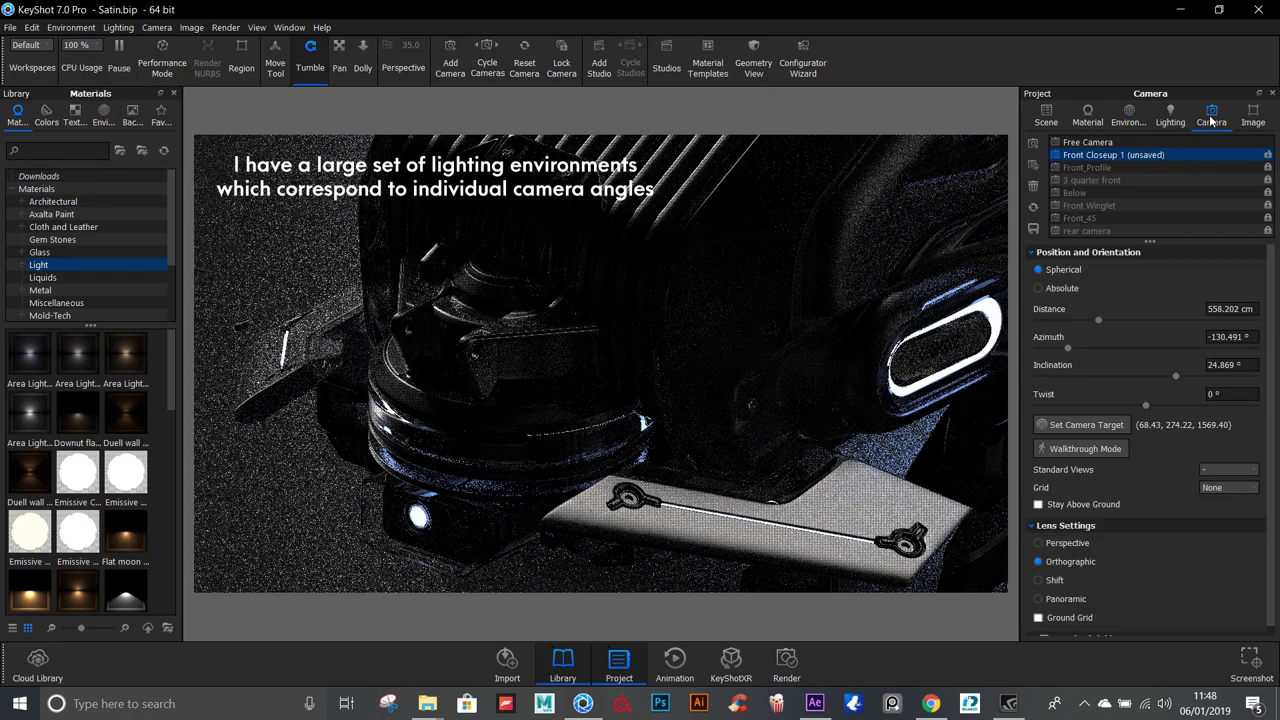
{"action": "left_click", "coordinate": [1097, 168]}
View the ship through the 3 quarter front camera.
{"action": "left_click", "coordinate": [1088, 118]}
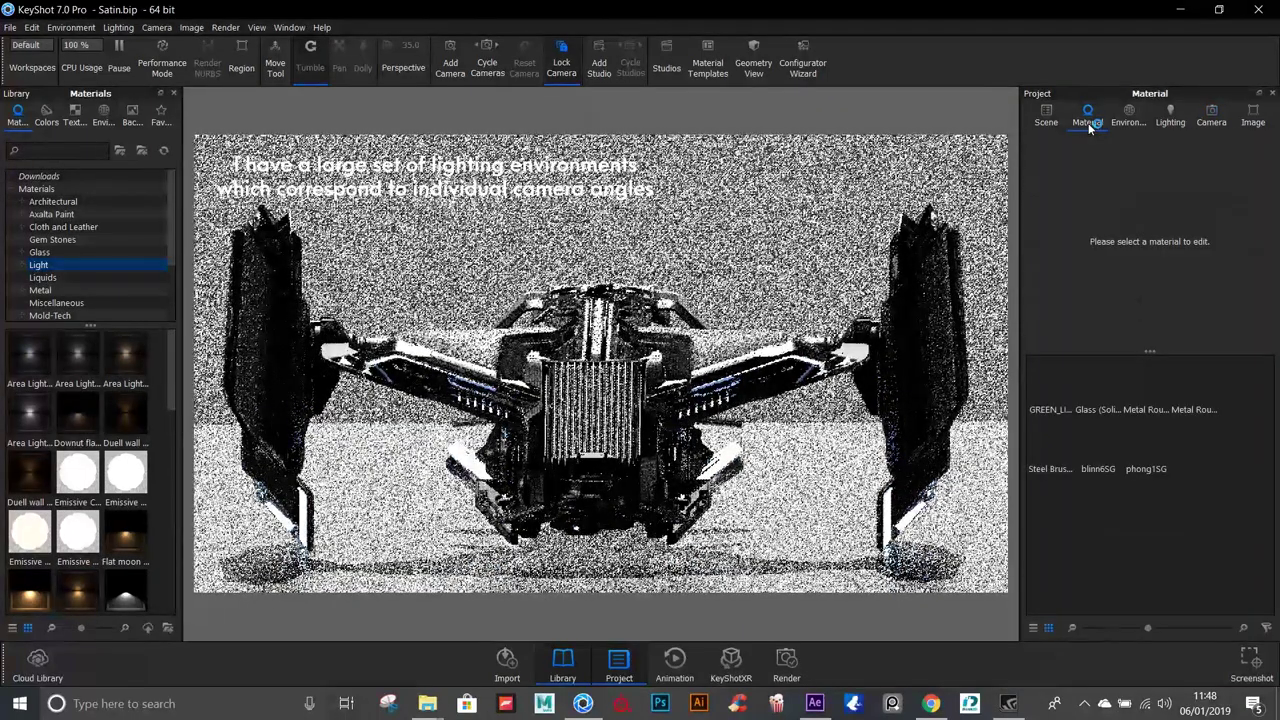
{"action": "left_click", "coordinate": [1128, 116]}
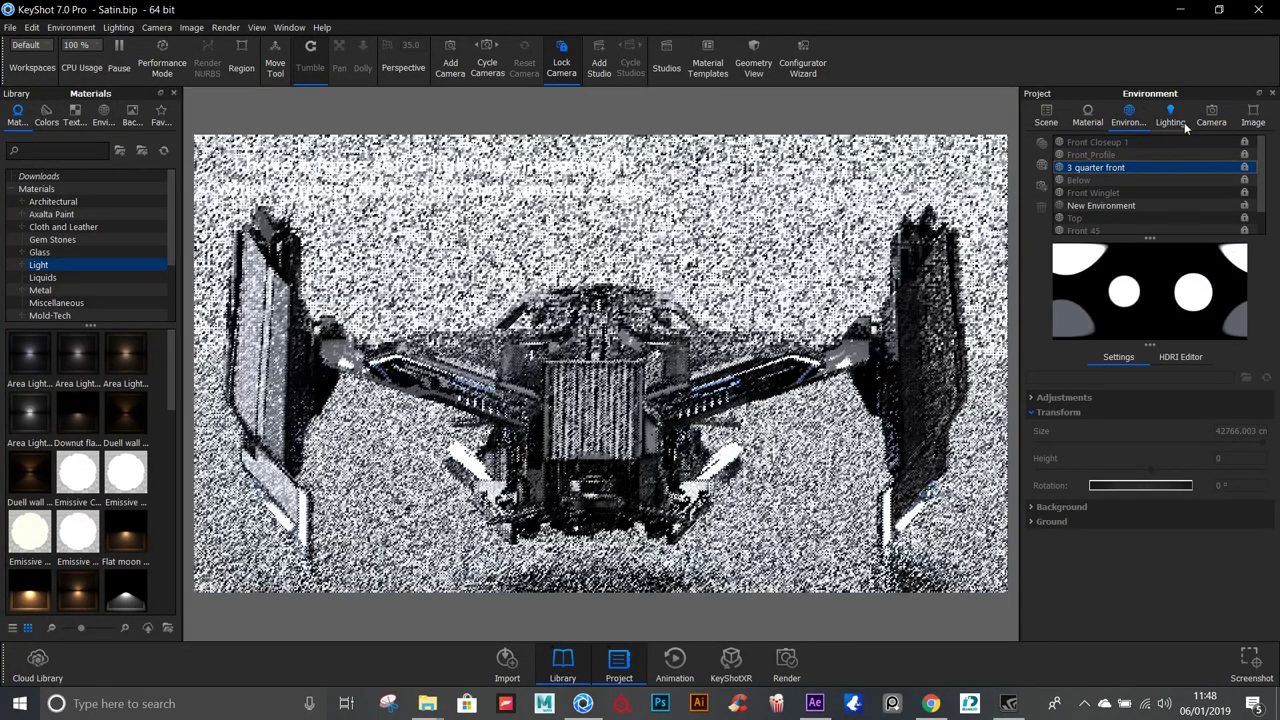
{"action": "left_click", "coordinate": [1196, 122]}
{"action": "left_click", "coordinate": [1093, 180]}
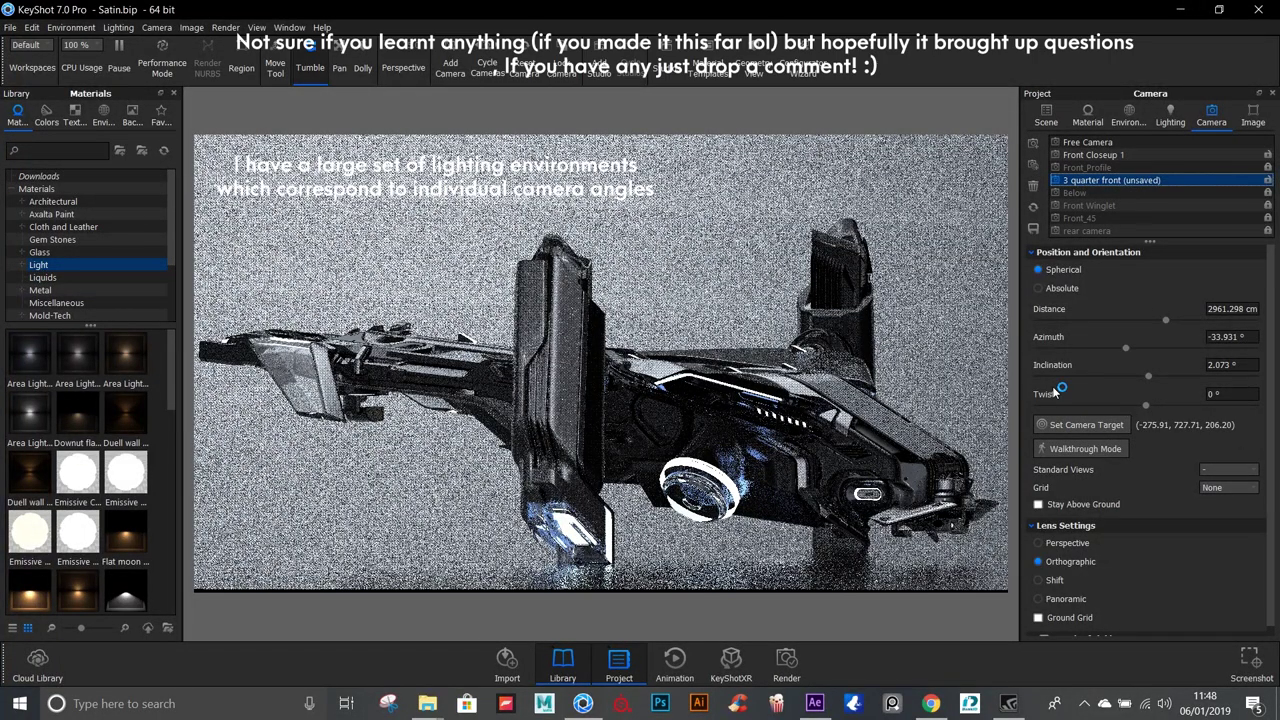
Orbit the three-quarter view, then close KeyShot and answer the Save Changes prompt.
{"action": "left_click_drag", "start_coordinate": [703, 402], "coordinate": [520, 395]}
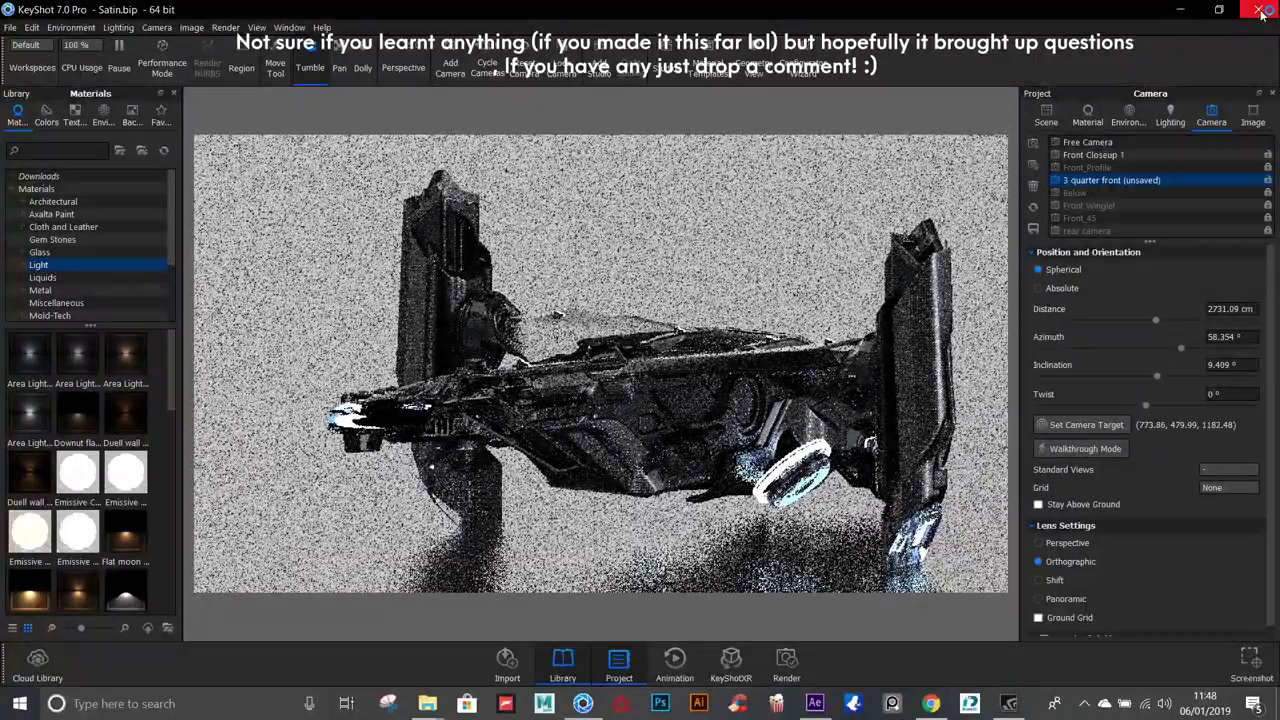
{"action": "left_click", "coordinate": [1258, 9]}
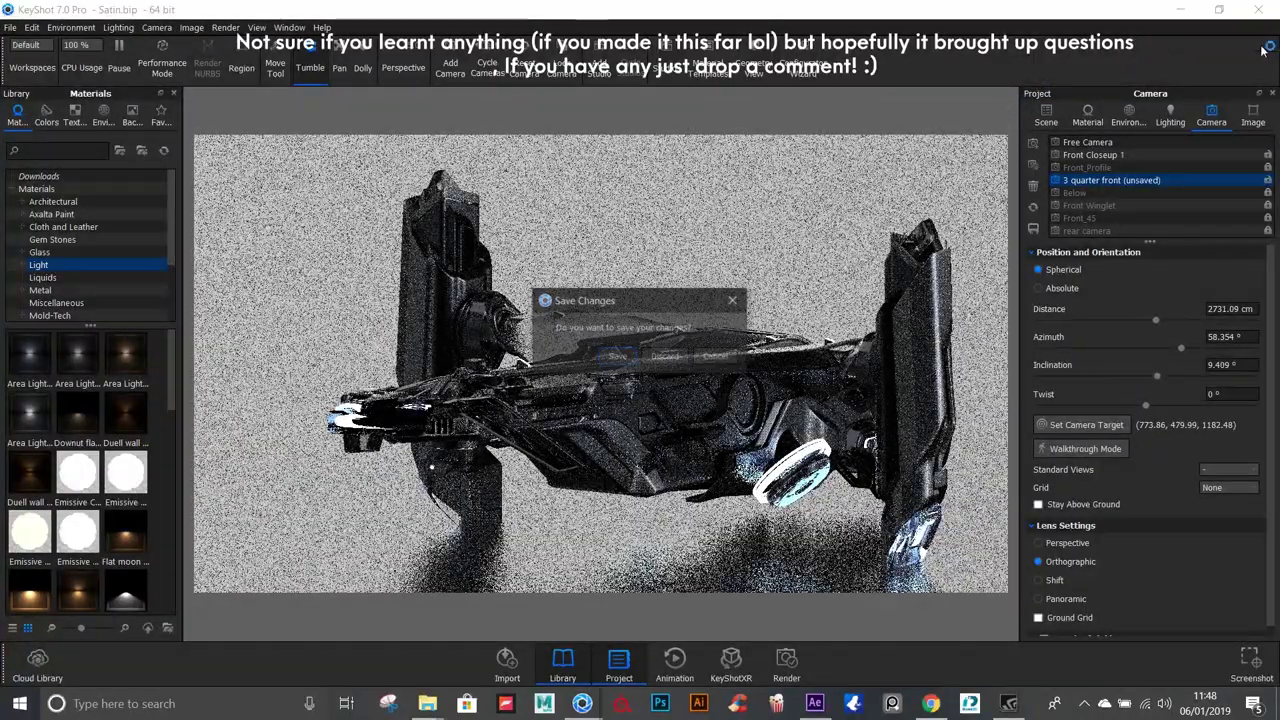
{"action": "left_click", "coordinate": [666, 357]}
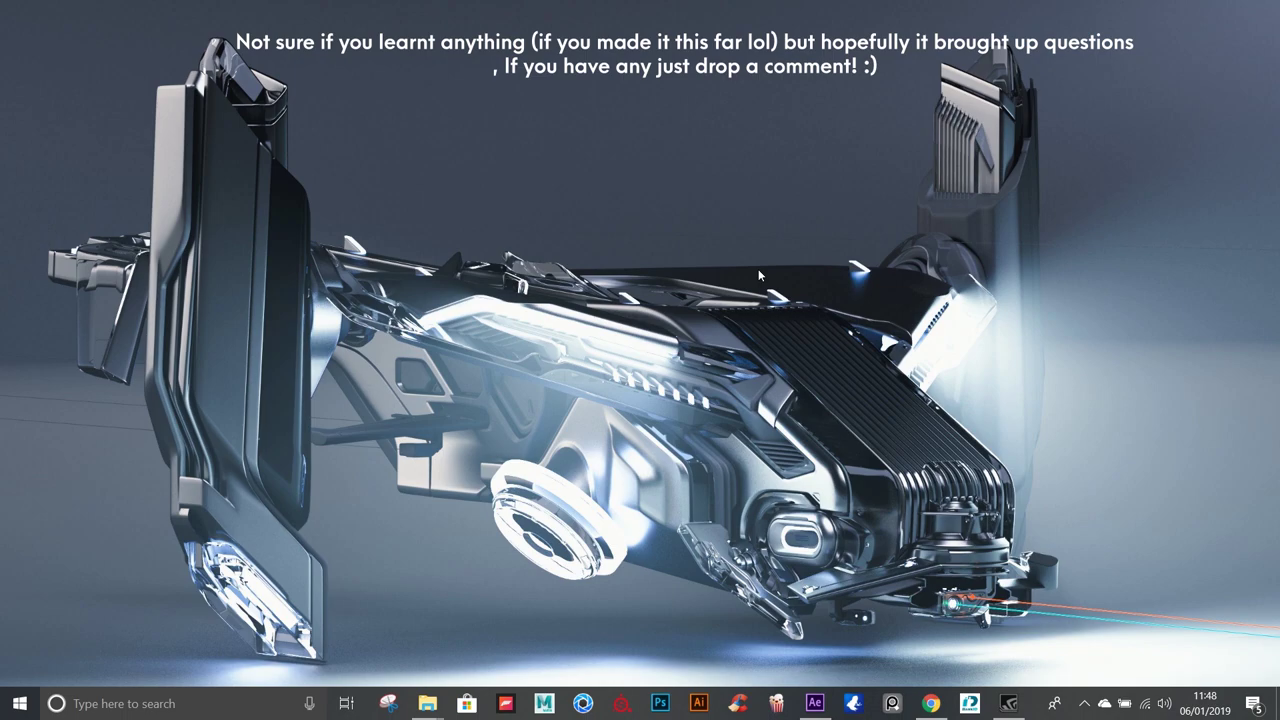